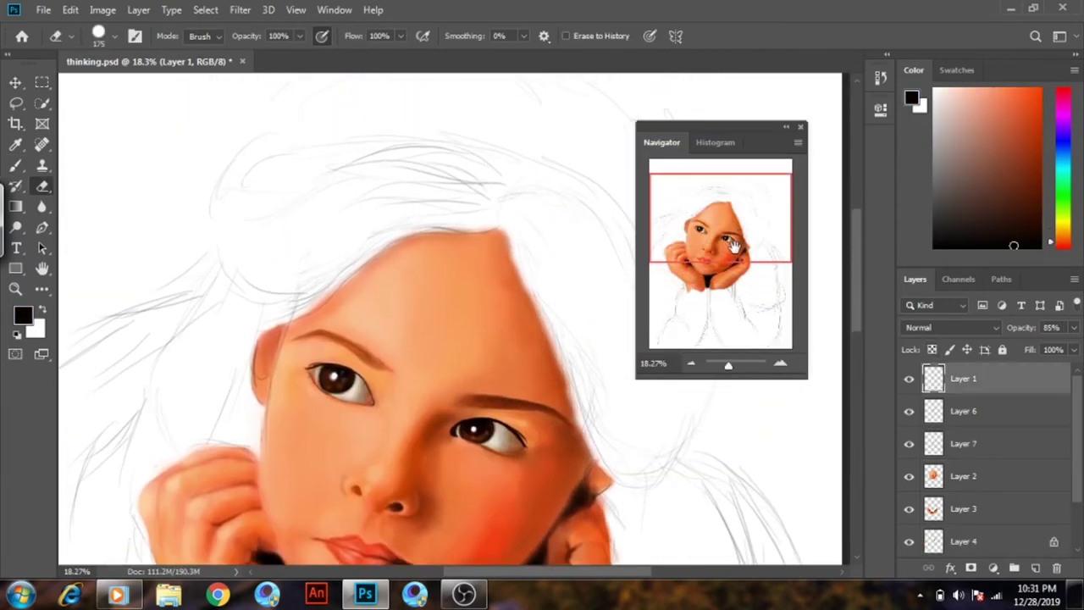
Switch to the Brush tool and select Layer 7 for painting
click(17, 166)
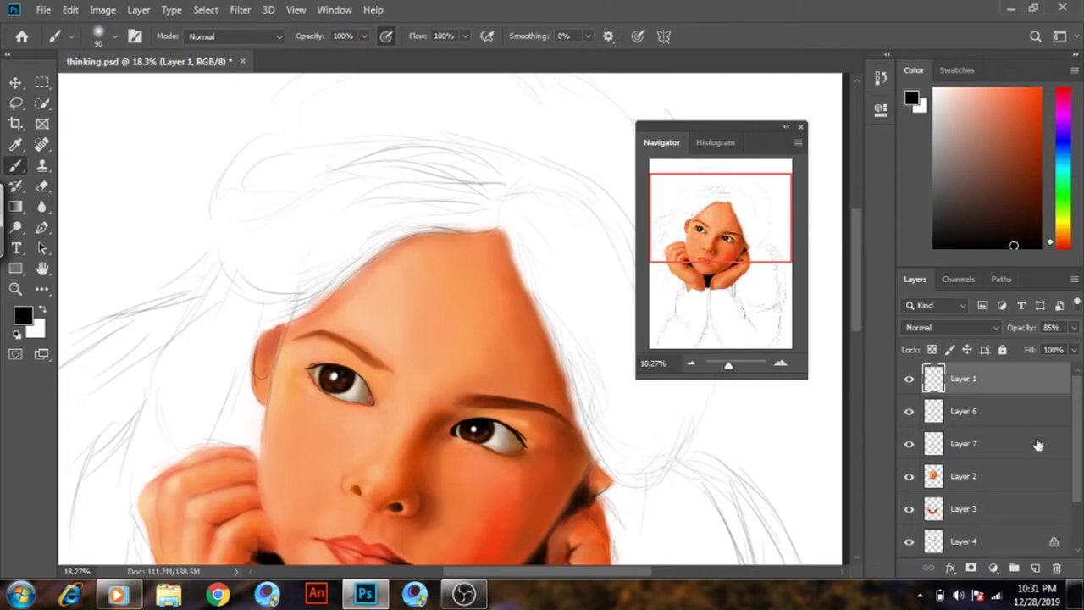
drag(1078, 490, 1076, 507)
click(967, 416)
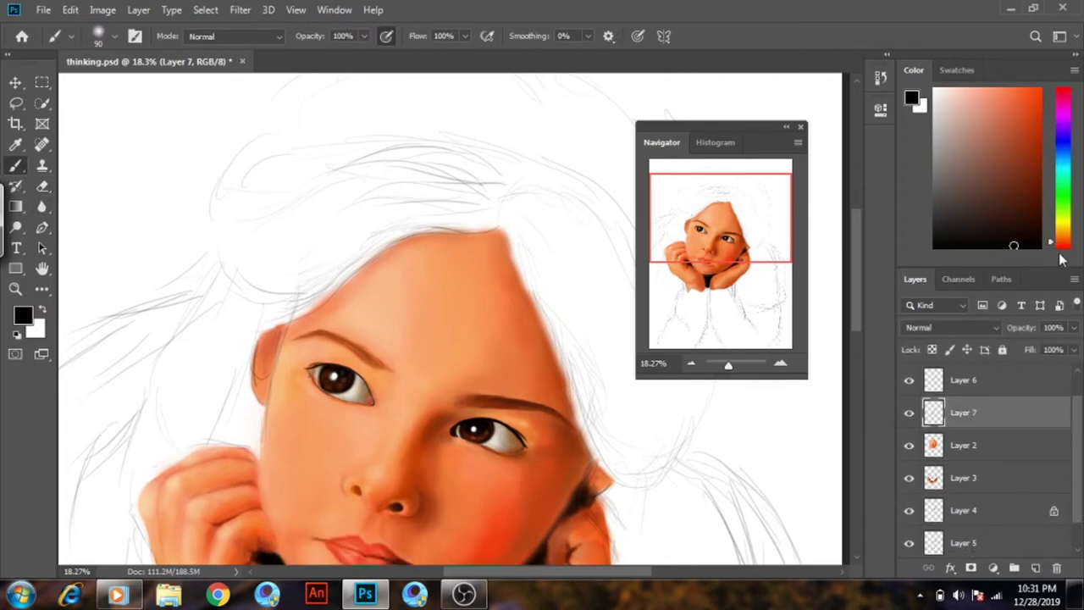
Pick a yellow-orange colour, test a stroke at the hairline, then undo it
drag(1052, 245, 1052, 235)
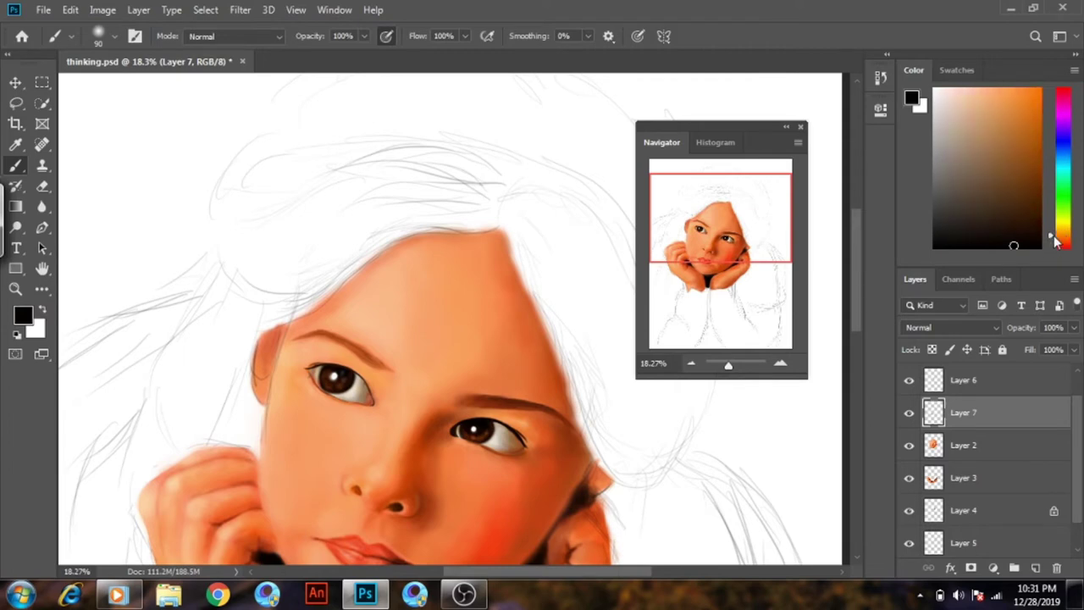
drag(1037, 193, 1038, 135)
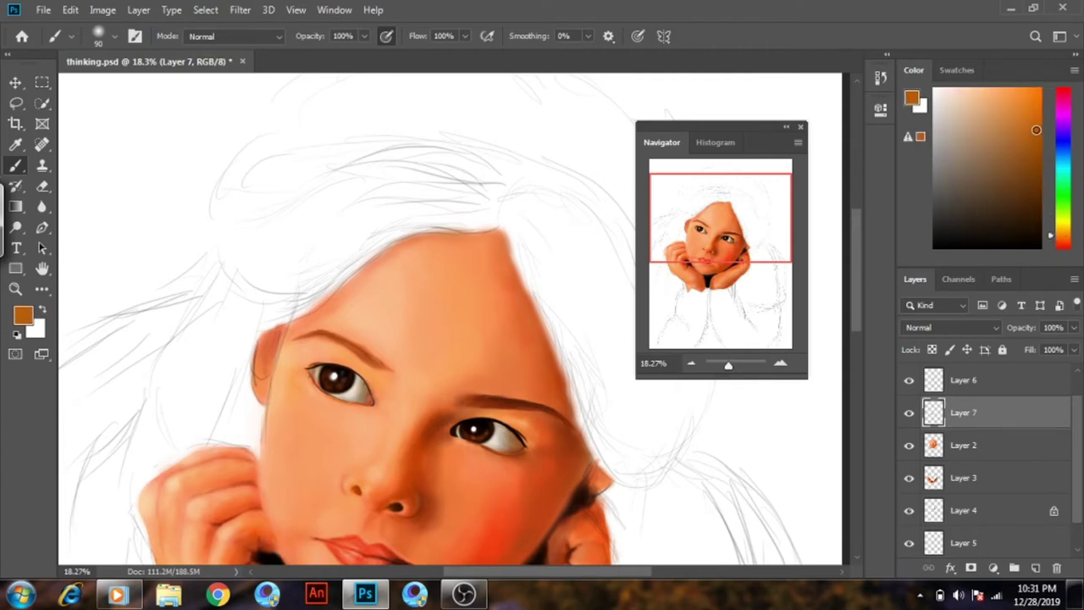
drag(1053, 242, 1058, 238)
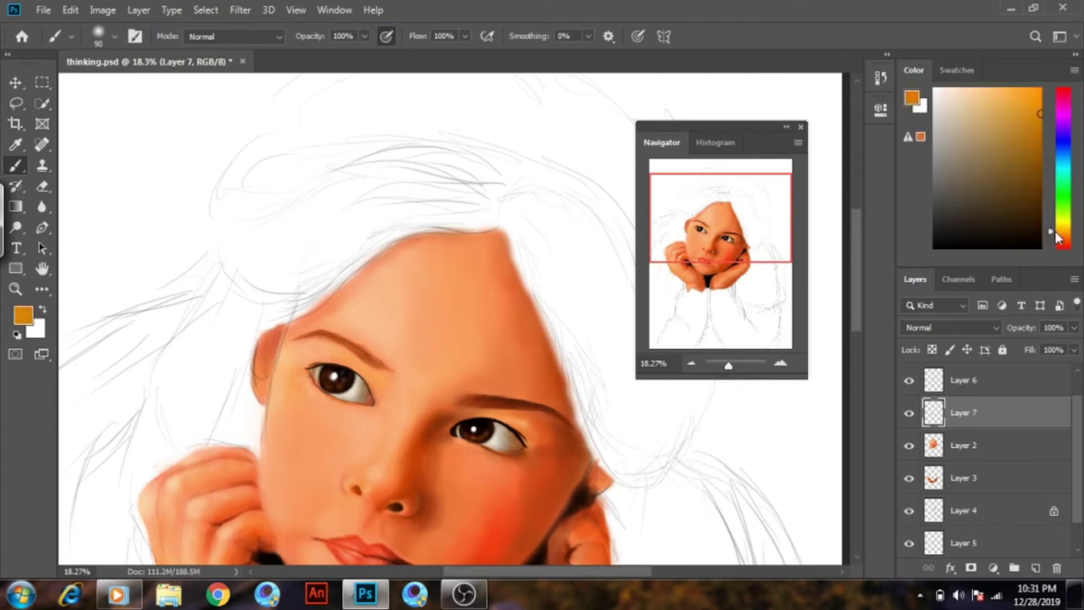
drag(413, 208, 350, 222)
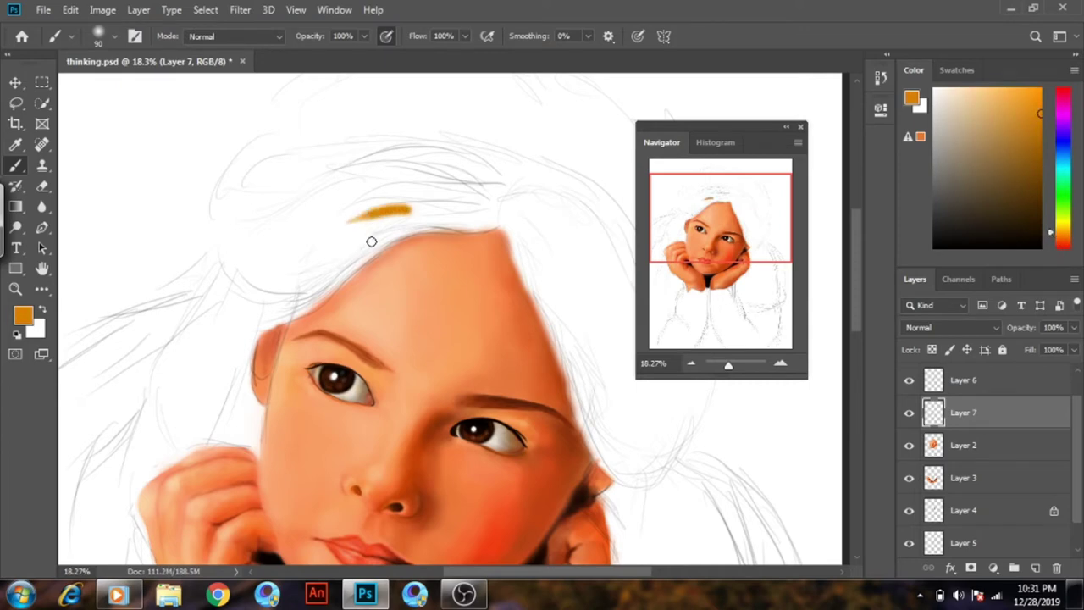
key(ctrl+z)
Choose a dark brown, trying and undoing two hairline test strokes
click(1041, 185)
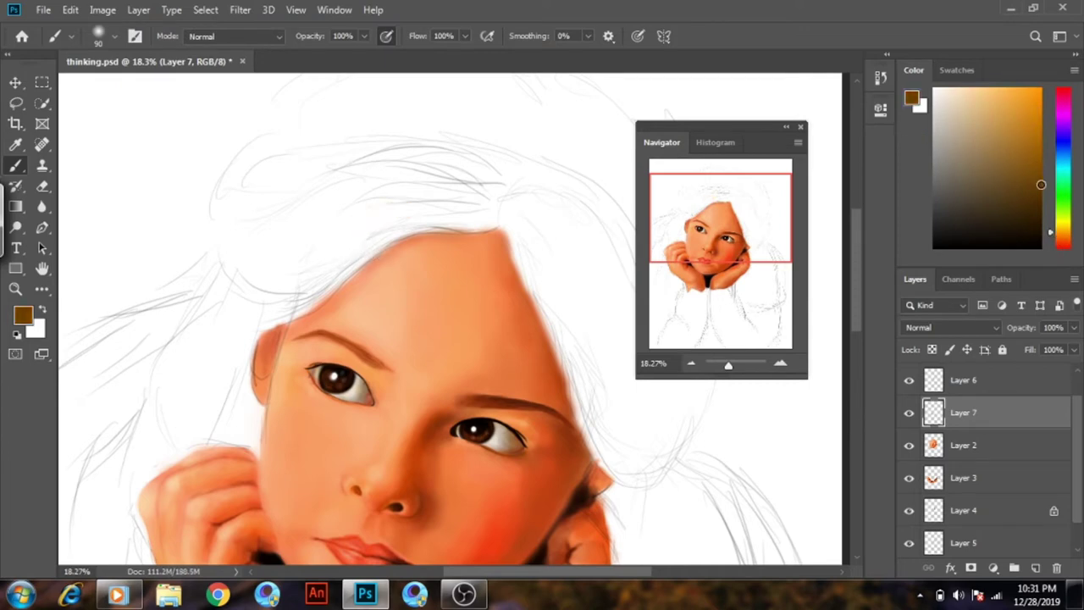
drag(433, 204, 389, 215)
click(1040, 204)
key(ctrl+z)
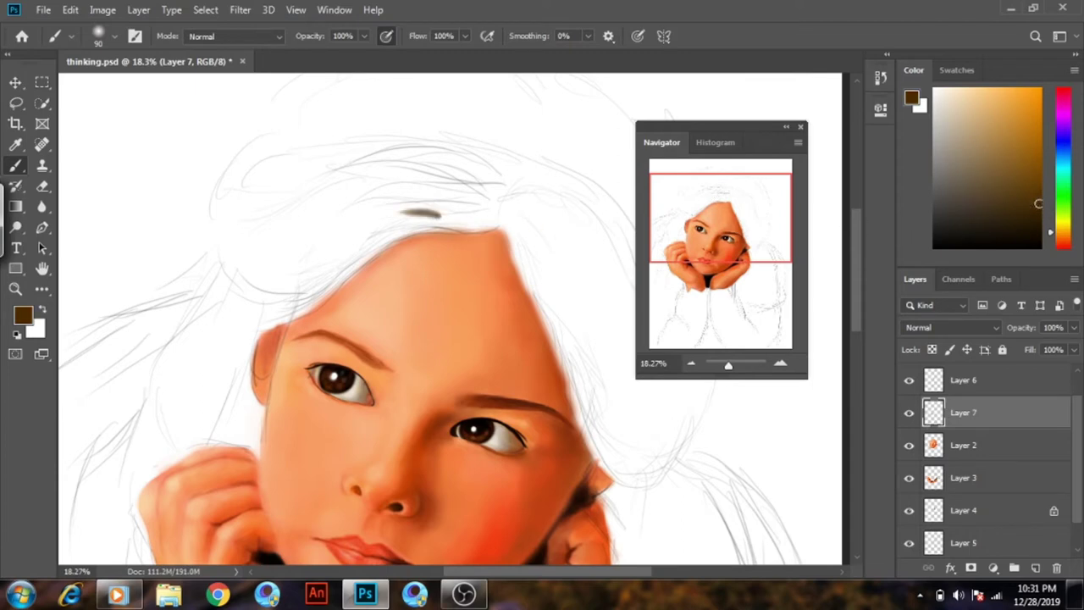
drag(409, 218, 466, 218)
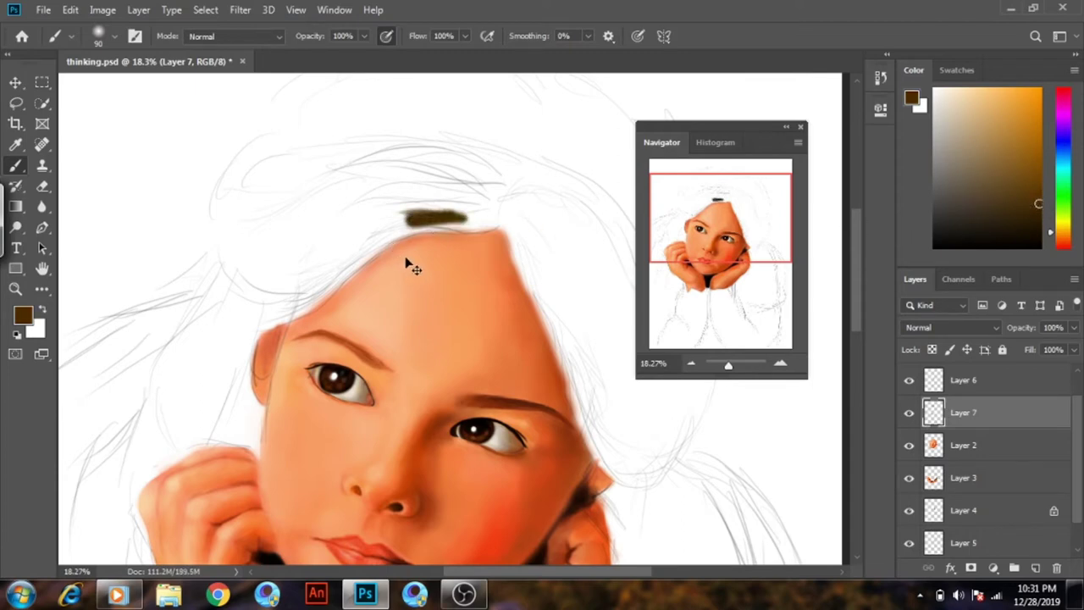
key(ctrl+z)
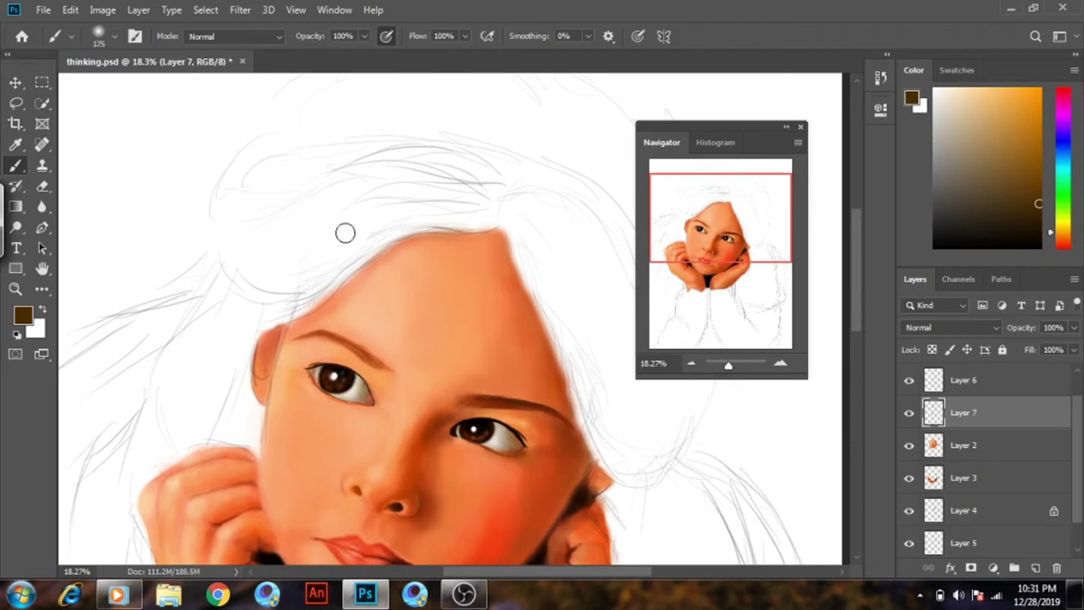
Block in a thick dark brown hair mass along the hairline and down the left temple
mouse_move(321, 283)
mouse_down()
mouse_move(392, 227)
mouse_move(472, 214)
mouse_up()
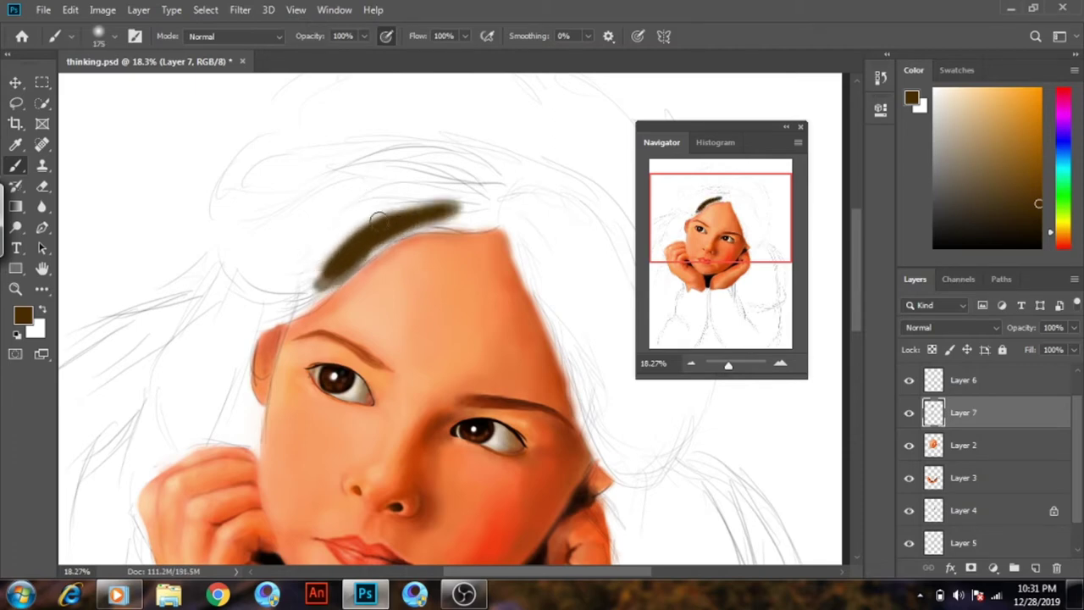
mouse_move(380, 219)
mouse_down()
mouse_move(317, 242)
mouse_move(339, 233)
mouse_move(313, 254)
mouse_move(349, 244)
mouse_up()
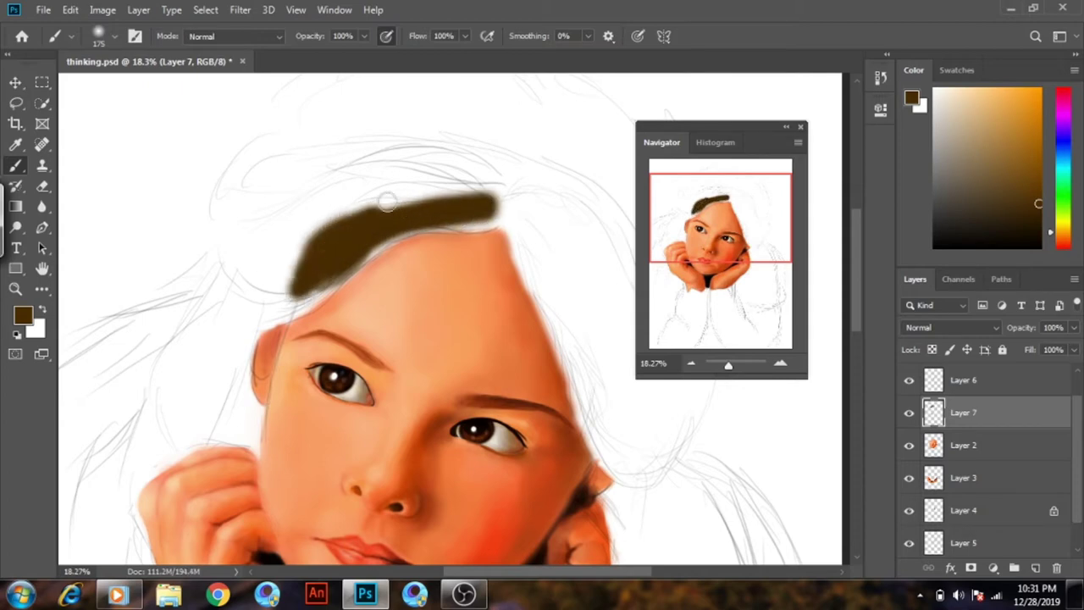
mouse_move(387, 194)
mouse_down()
mouse_move(480, 168)
mouse_move(375, 213)
mouse_move(482, 218)
mouse_move(412, 226)
mouse_move(422, 215)
mouse_move(372, 241)
mouse_up()
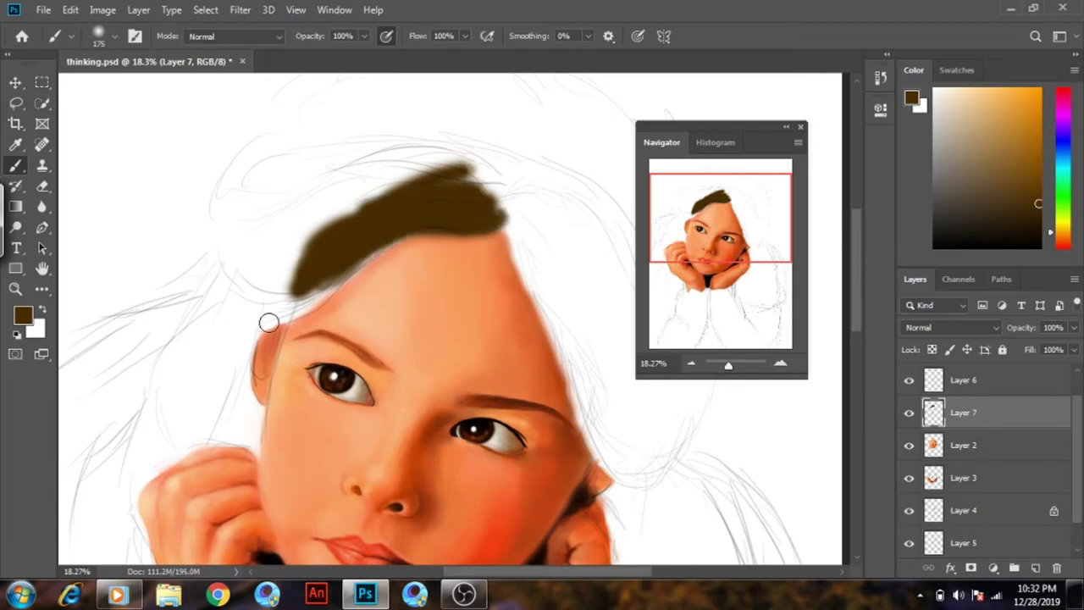
mouse_move(270, 316)
mouse_down()
mouse_move(244, 327)
mouse_move(311, 290)
mouse_move(235, 336)
mouse_move(361, 249)
mouse_move(316, 294)
mouse_move(267, 320)
mouse_up()
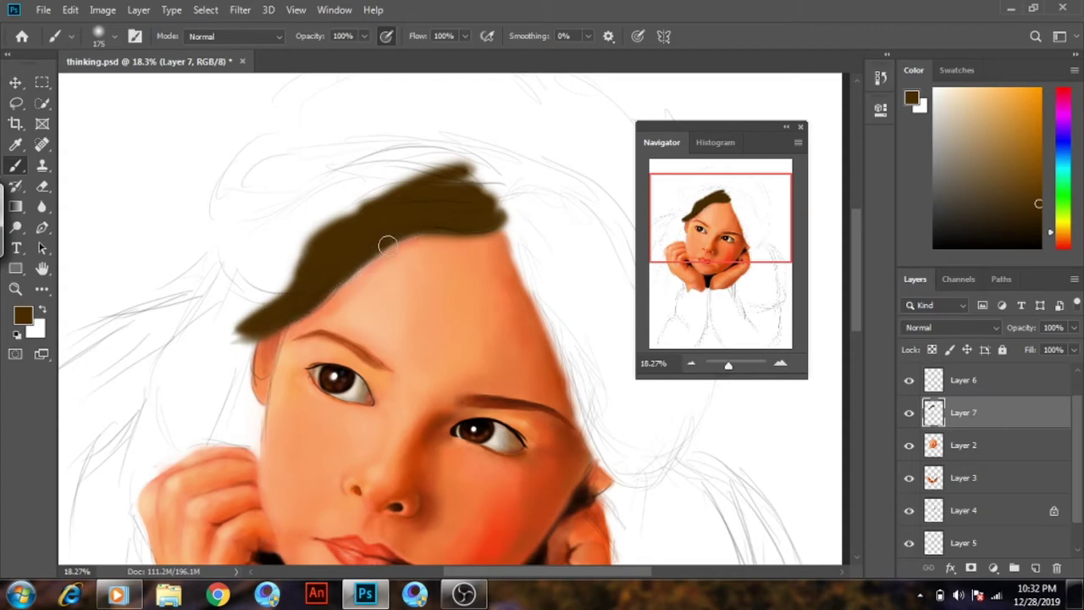
drag(387, 245, 341, 278)
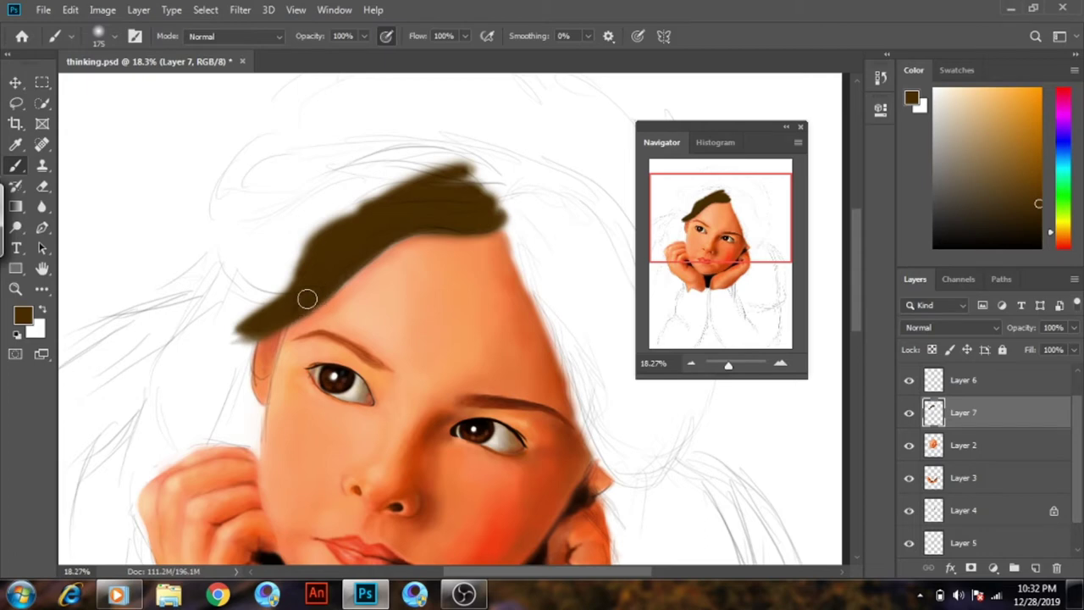
drag(692, 208, 696, 218)
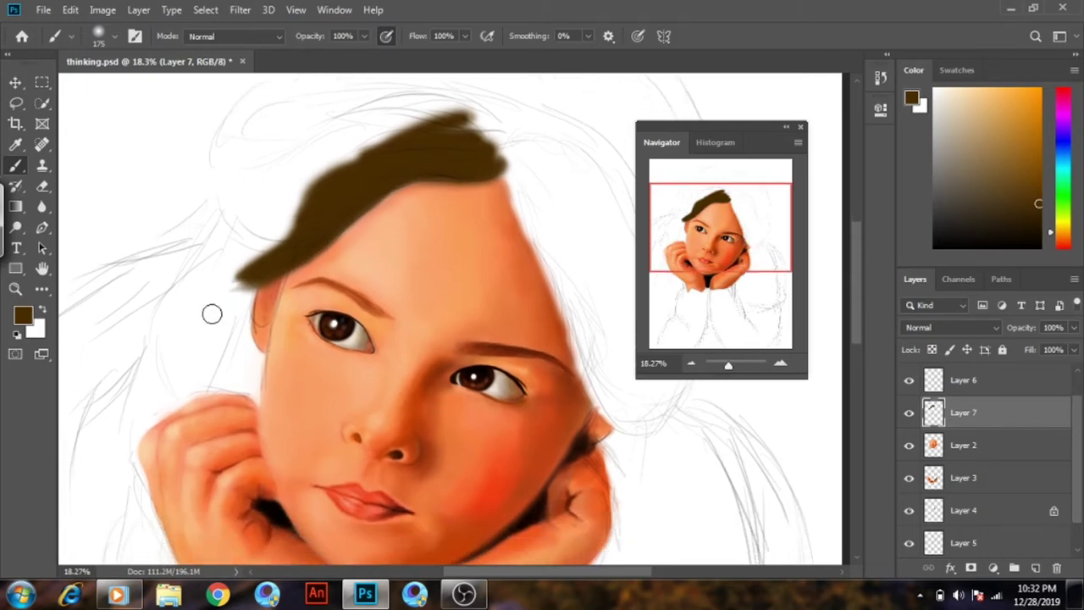
Paint a left curl, raise the crown, and sweep brown hair down toward the right cheek
mouse_move(274, 241)
mouse_down()
mouse_move(300, 226)
mouse_move(241, 241)
mouse_move(225, 198)
mouse_move(253, 224)
mouse_move(241, 203)
mouse_move(301, 207)
mouse_move(254, 222)
mouse_move(369, 145)
mouse_up()
mouse_move(515, 171)
mouse_down()
mouse_move(534, 233)
mouse_move(526, 217)
mouse_move(541, 242)
mouse_move(516, 179)
mouse_move(560, 279)
mouse_move(534, 233)
mouse_move(574, 285)
mouse_move(553, 279)
mouse_move(584, 332)
mouse_move(582, 364)
mouse_move(591, 377)
mouse_move(582, 350)
mouse_move(616, 415)
mouse_move(588, 395)
mouse_move(641, 417)
mouse_move(634, 424)
mouse_move(669, 419)
mouse_up()
drag(745, 245, 746, 228)
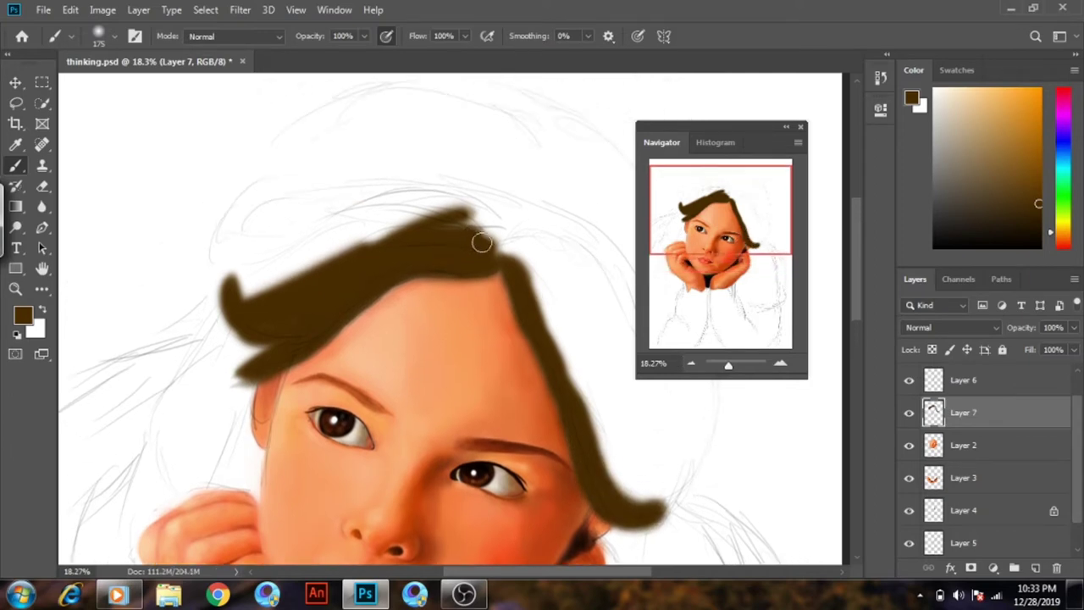
mouse_move(482, 243)
mouse_down()
mouse_move(467, 235)
mouse_move(487, 232)
mouse_move(418, 216)
mouse_move(423, 224)
mouse_move(460, 200)
mouse_move(375, 223)
mouse_move(341, 248)
mouse_move(383, 231)
mouse_move(279, 286)
mouse_move(373, 218)
mouse_move(252, 294)
mouse_move(352, 212)
mouse_up()
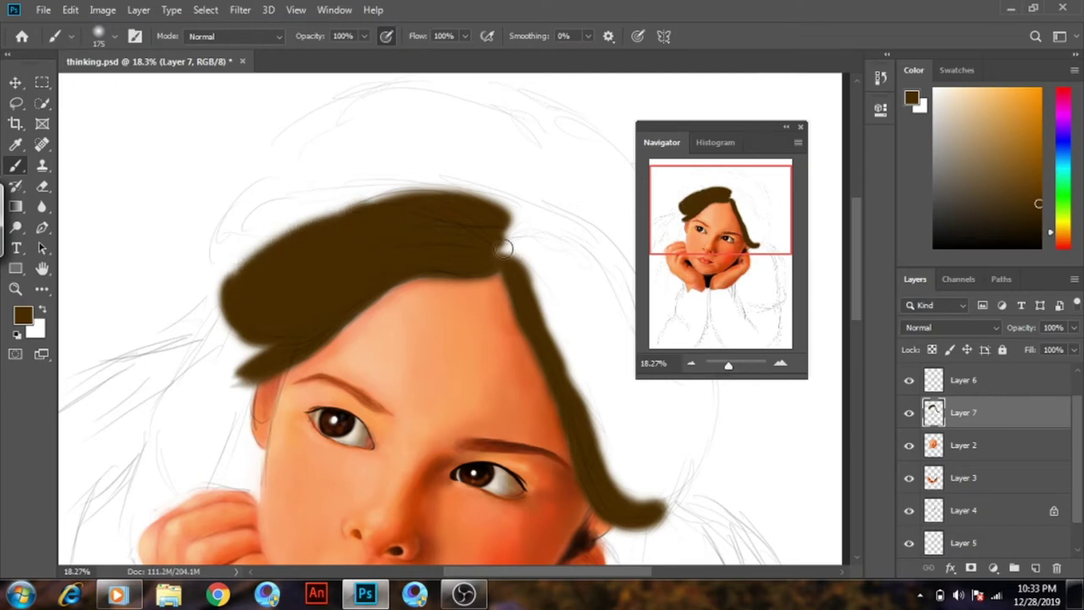
drag(503, 247, 542, 280)
mouse_move(487, 258)
mouse_down()
mouse_move(540, 283)
mouse_move(596, 421)
mouse_move(629, 362)
mouse_up()
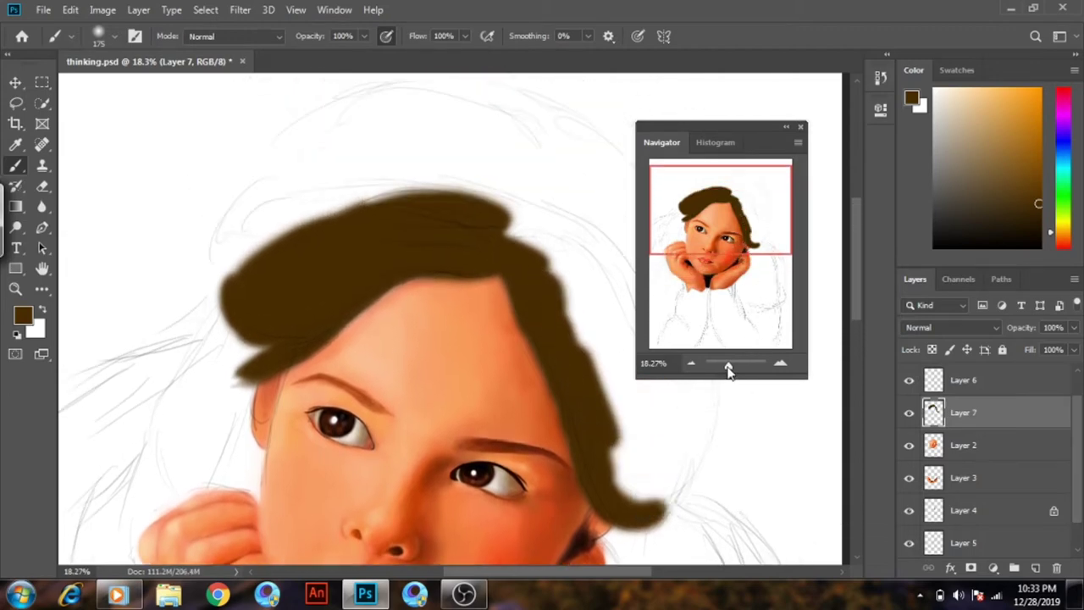
At 35% zoom with a 100 px brush, paint an S-shaped curl right of the hair
drag(729, 370, 731, 364)
drag(728, 268, 718, 210)
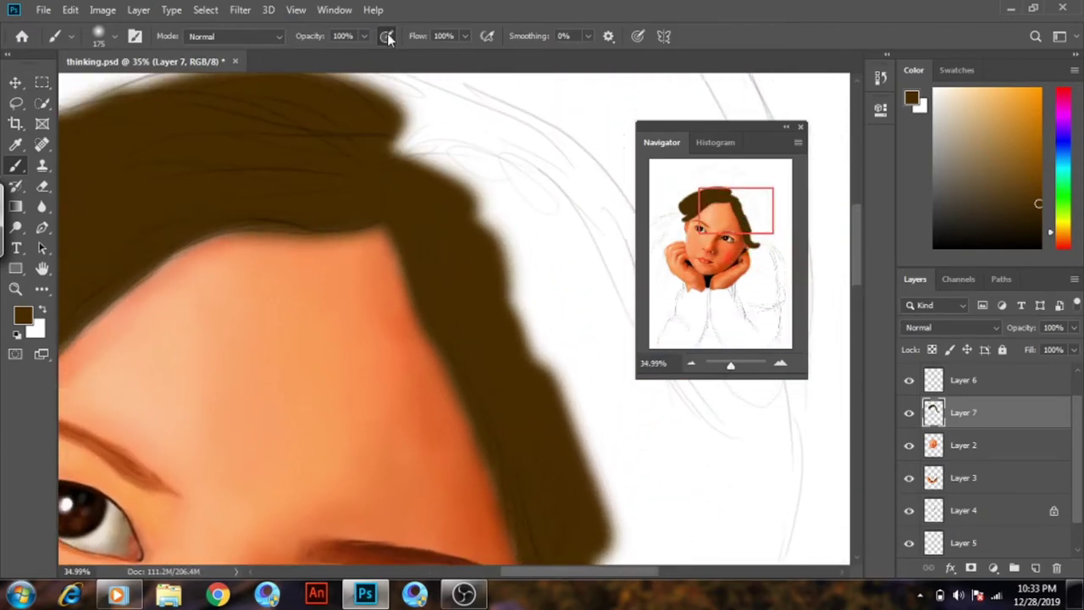
key(bracketleft)
key(bracketleft)
key(bracketleft)
mouse_move(554, 245)
mouse_down()
mouse_move(530, 226)
mouse_move(496, 265)
mouse_up()
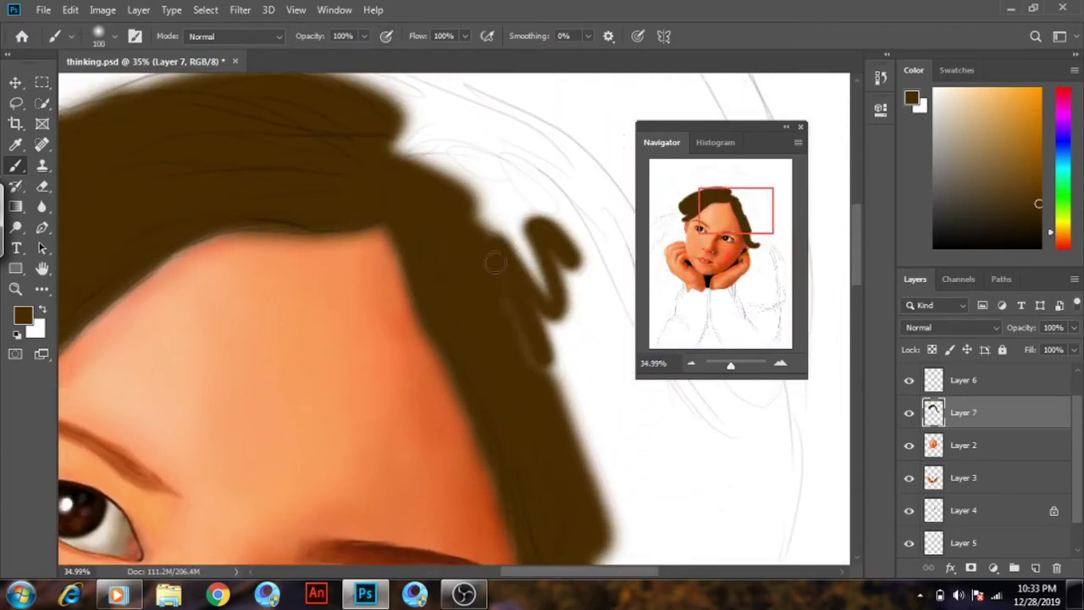
mouse_move(712, 222)
mouse_down()
mouse_move(708, 197)
mouse_move(691, 193)
mouse_up()
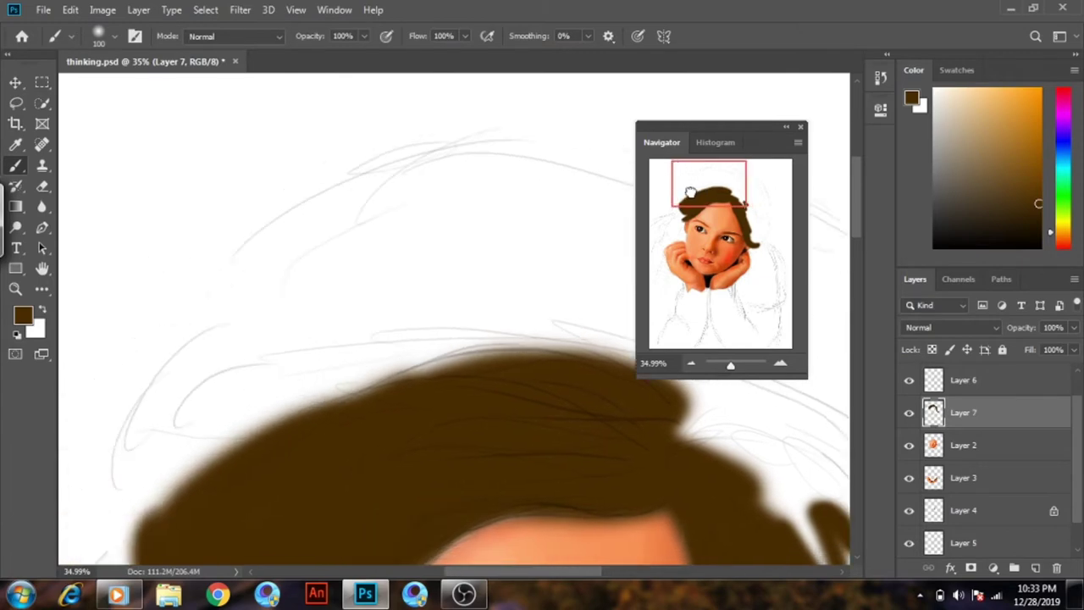
Back at 18.27% zoom, fill out the upper-left edge and paint a rising strand
drag(731, 365, 726, 370)
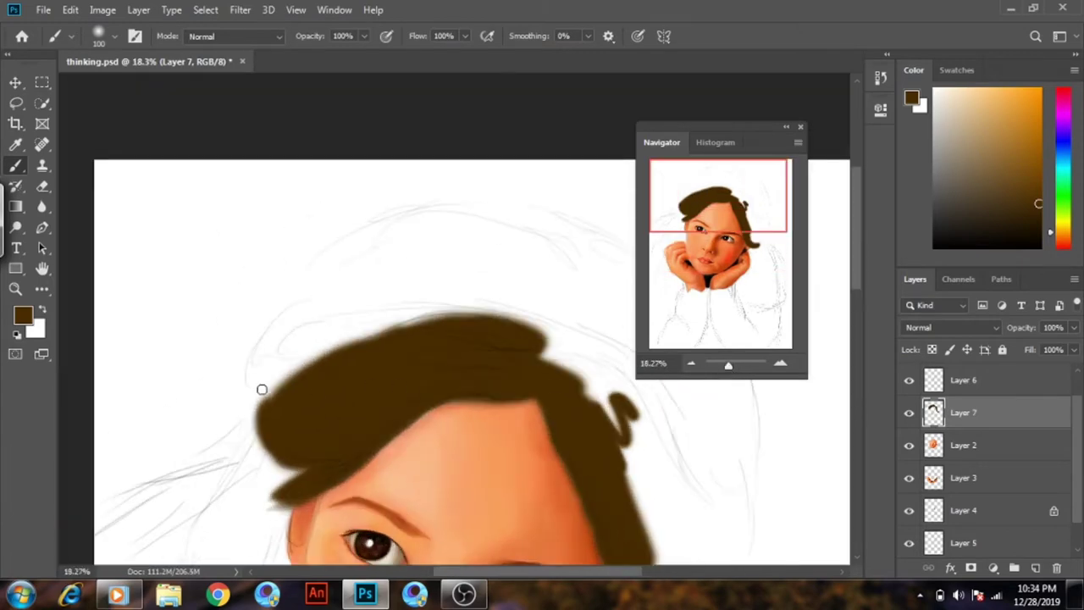
mouse_move(267, 448)
mouse_down()
mouse_move(251, 404)
mouse_move(264, 428)
mouse_move(282, 391)
mouse_move(260, 408)
mouse_up()
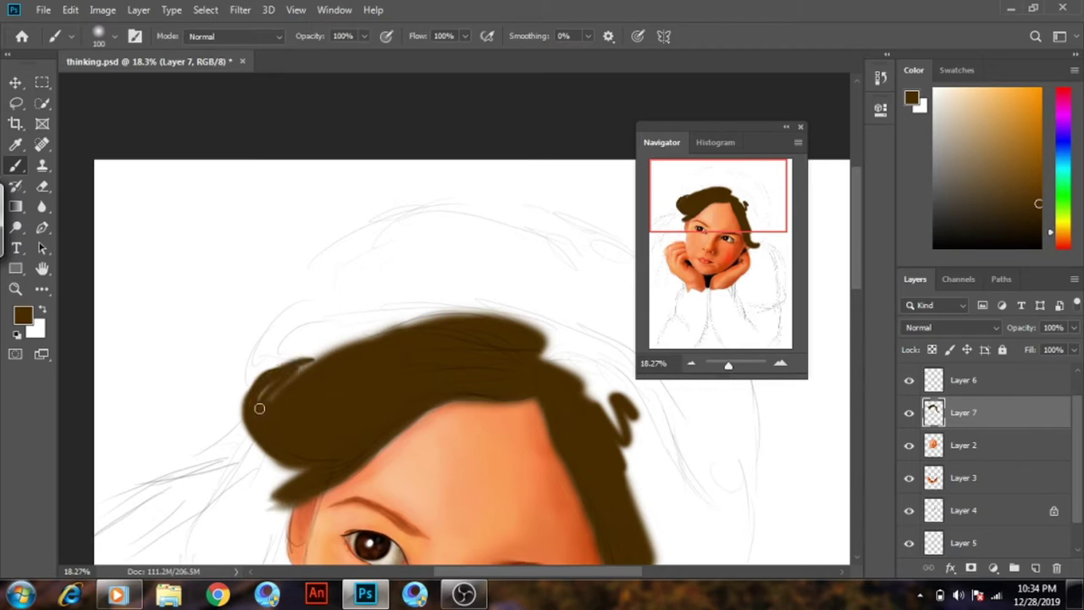
drag(305, 373, 328, 344)
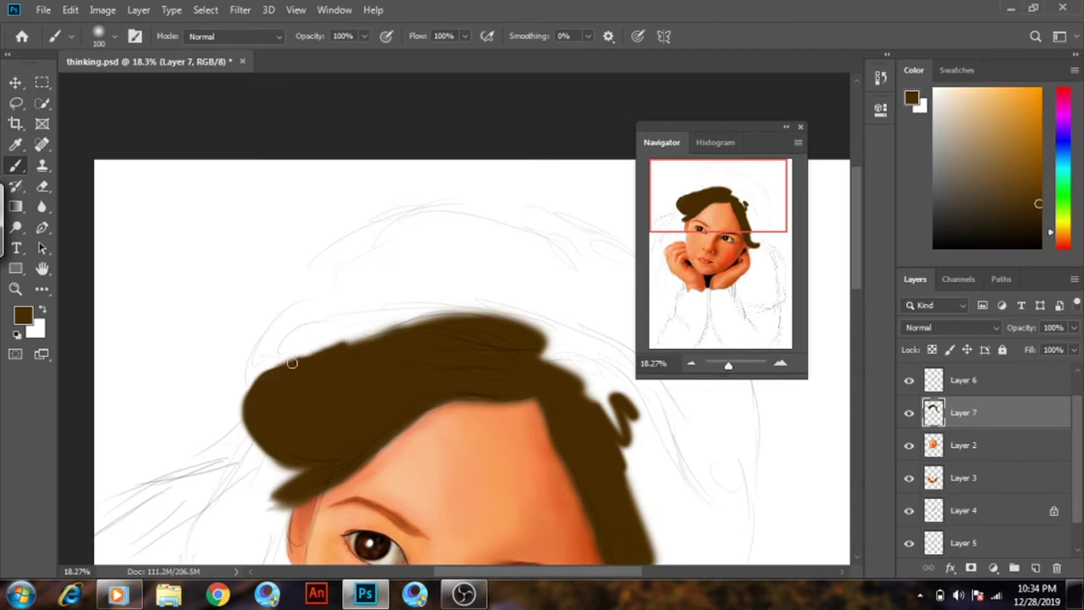
drag(241, 394, 288, 307)
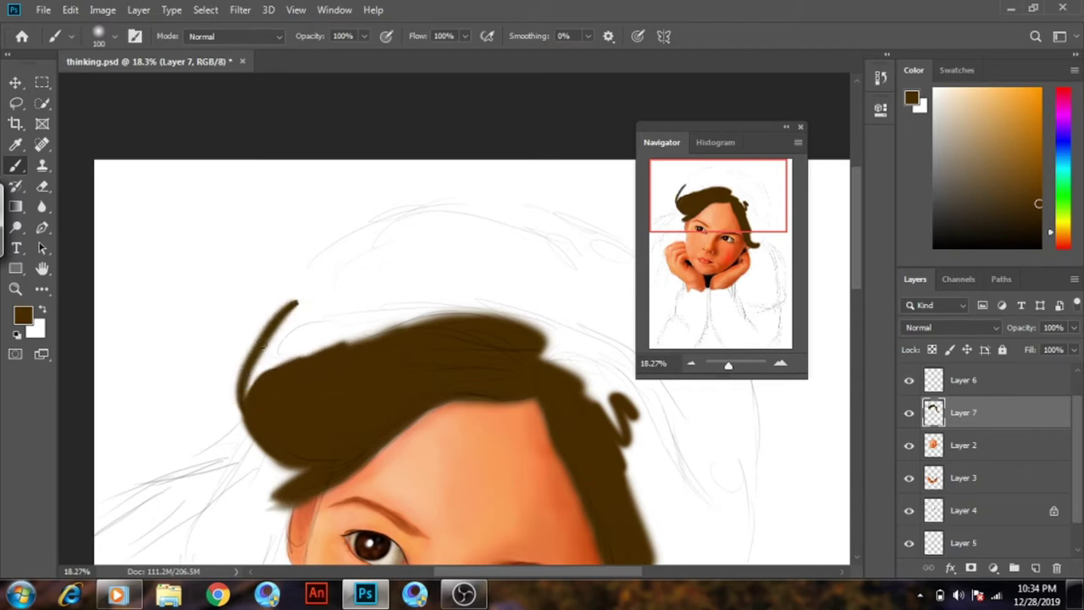
Thicken the upper-left upward curl and extend the lower-right curl tip upward
mouse_move(262, 358)
mouse_down()
mouse_move(246, 388)
mouse_move(315, 311)
mouse_up()
mouse_move(754, 216)
mouse_down()
mouse_move(757, 234)
mouse_move(742, 248)
mouse_up()
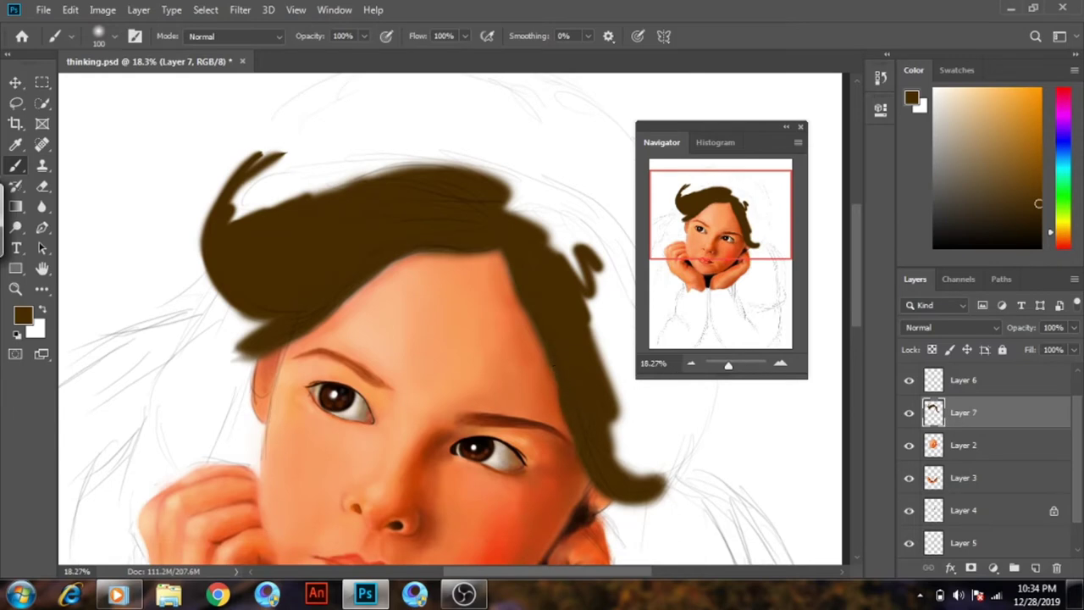
drag(726, 231, 726, 237)
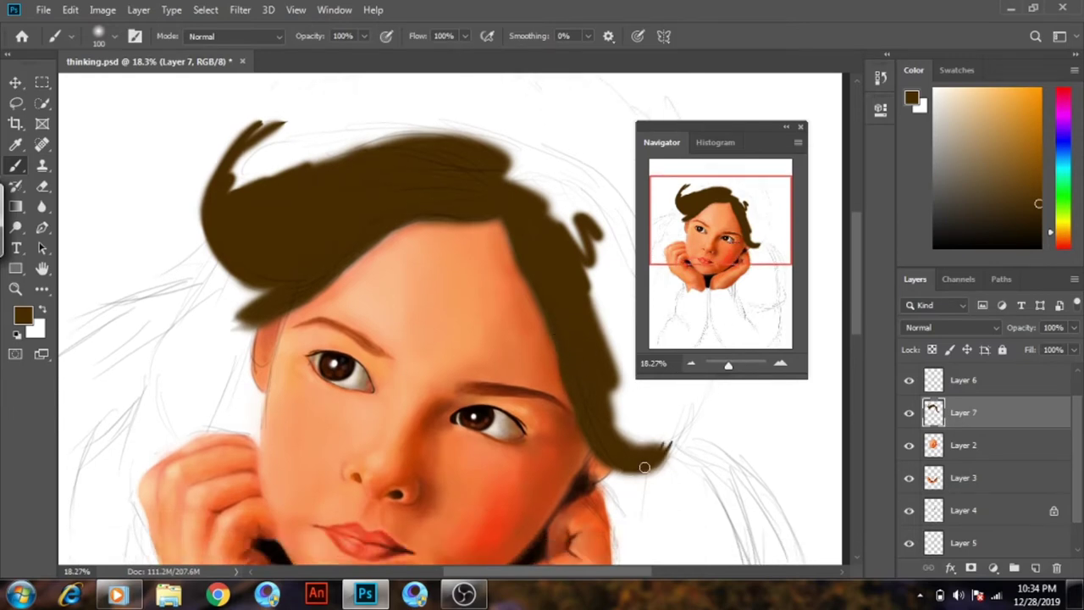
drag(632, 466, 690, 416)
drag(741, 255, 742, 256)
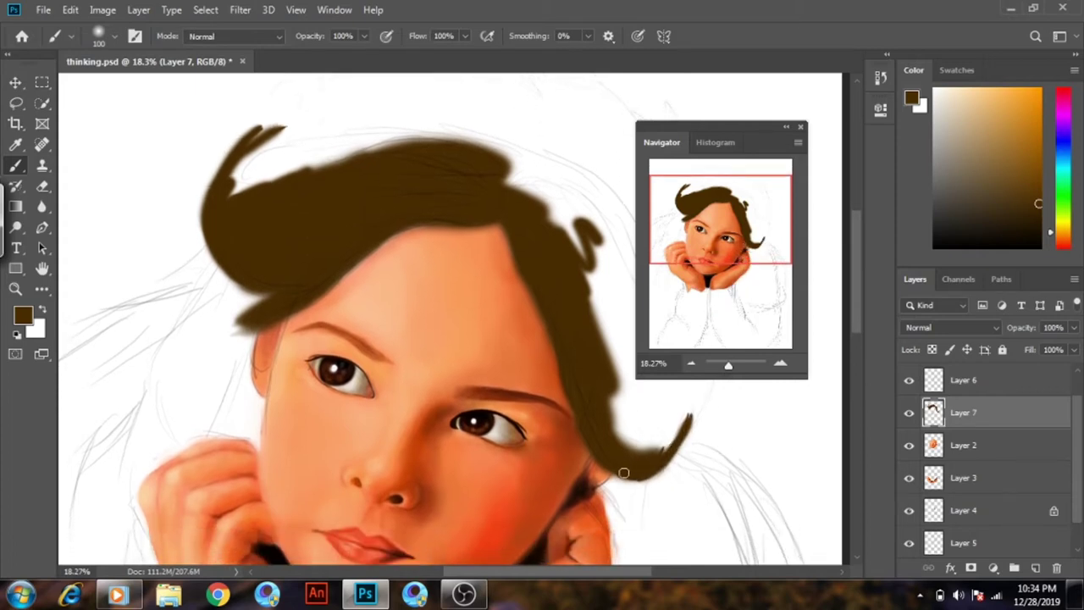
drag(725, 268, 757, 224)
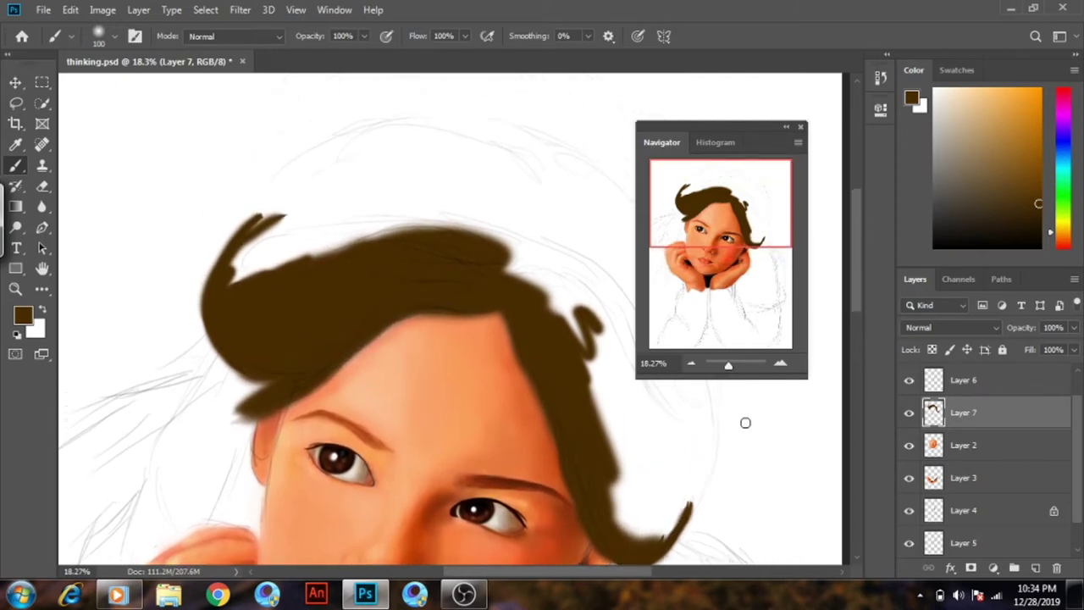
Paint a new crescent curl beside the lower-right hair tip and thicken it
drag(725, 397, 716, 473)
drag(734, 421, 737, 424)
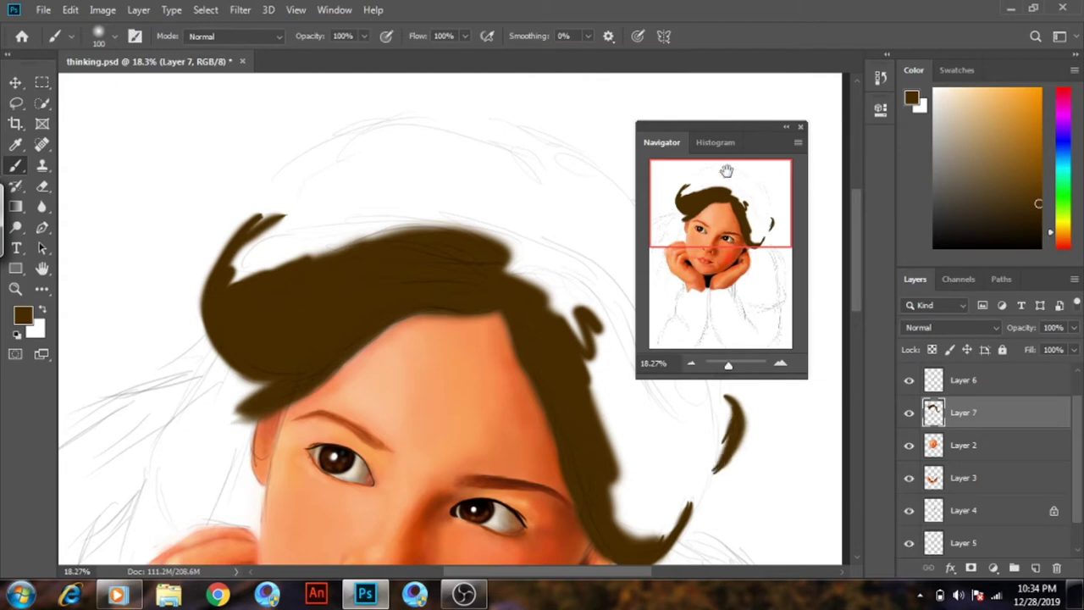
drag(747, 126, 292, 164)
drag(305, 264, 314, 290)
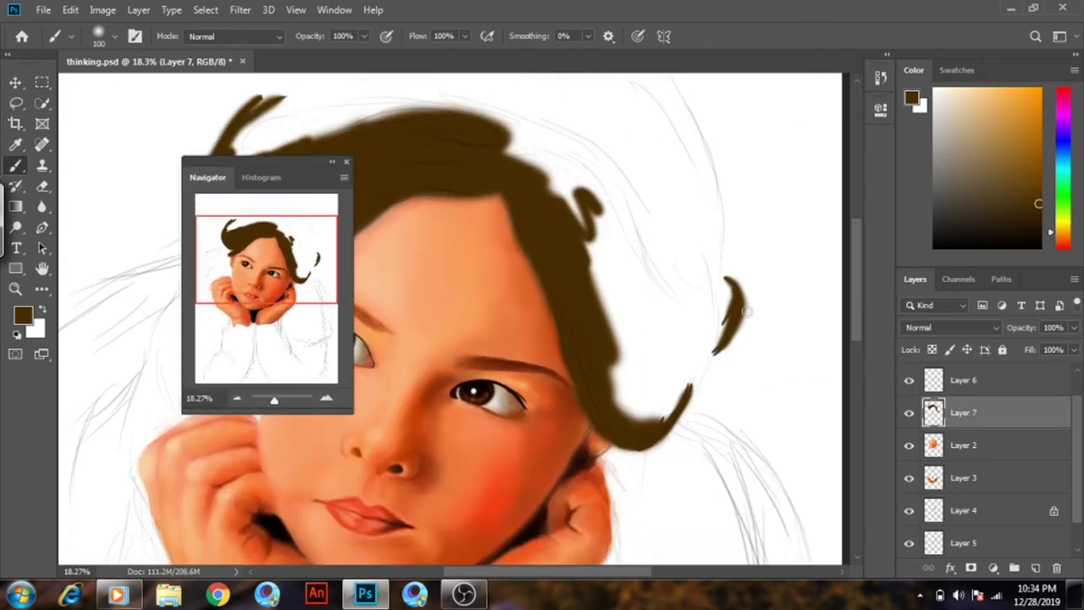
Thicken the right curl and paint a strand down the right edge joining it to the hair mass
mouse_move(733, 307)
mouse_down()
mouse_move(710, 377)
mouse_move(746, 339)
mouse_move(664, 424)
mouse_move(722, 315)
mouse_up()
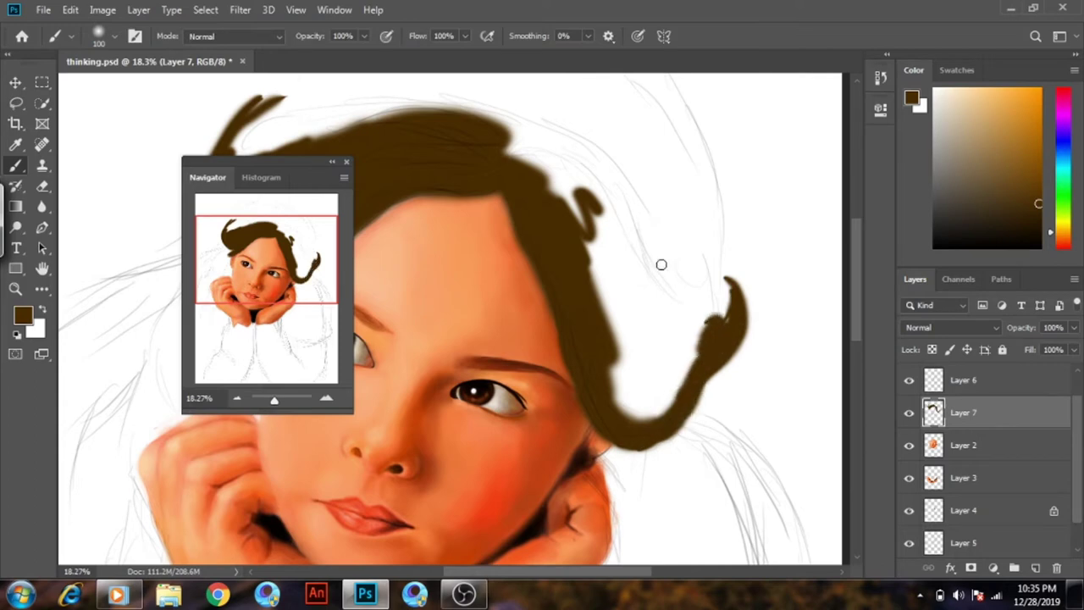
mouse_move(531, 134)
mouse_down()
mouse_move(593, 179)
mouse_move(602, 219)
mouse_up()
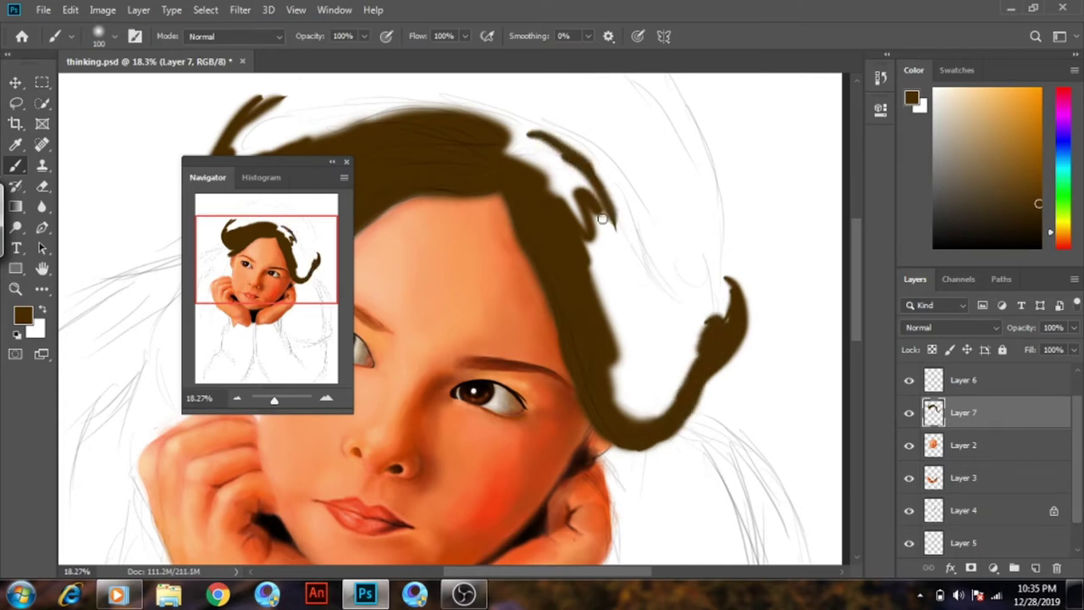
mouse_move(512, 151)
mouse_down()
mouse_move(538, 134)
mouse_move(571, 198)
mouse_up()
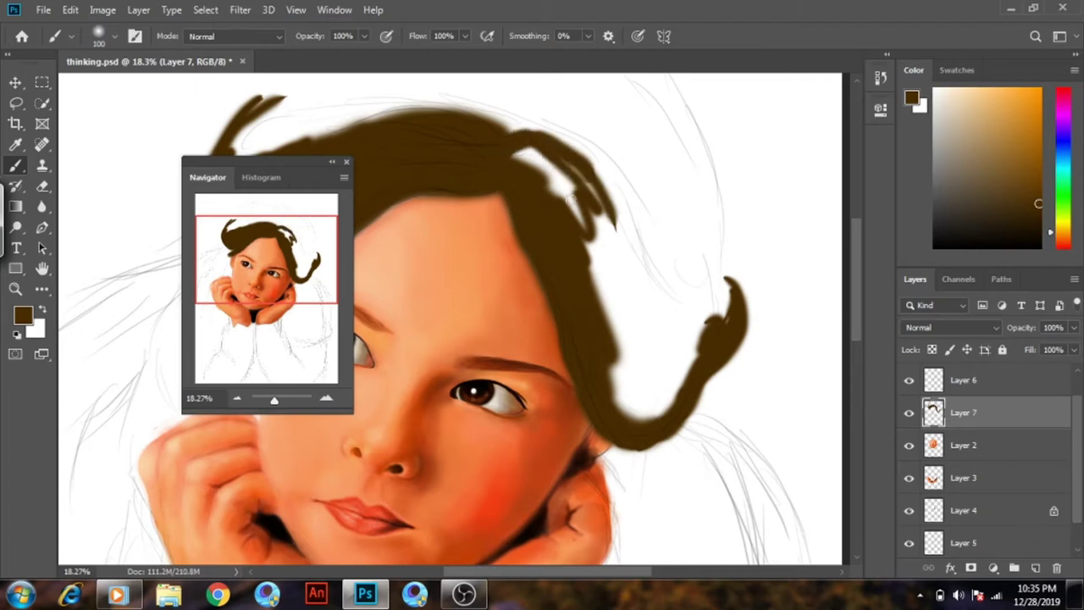
drag(510, 154, 580, 219)
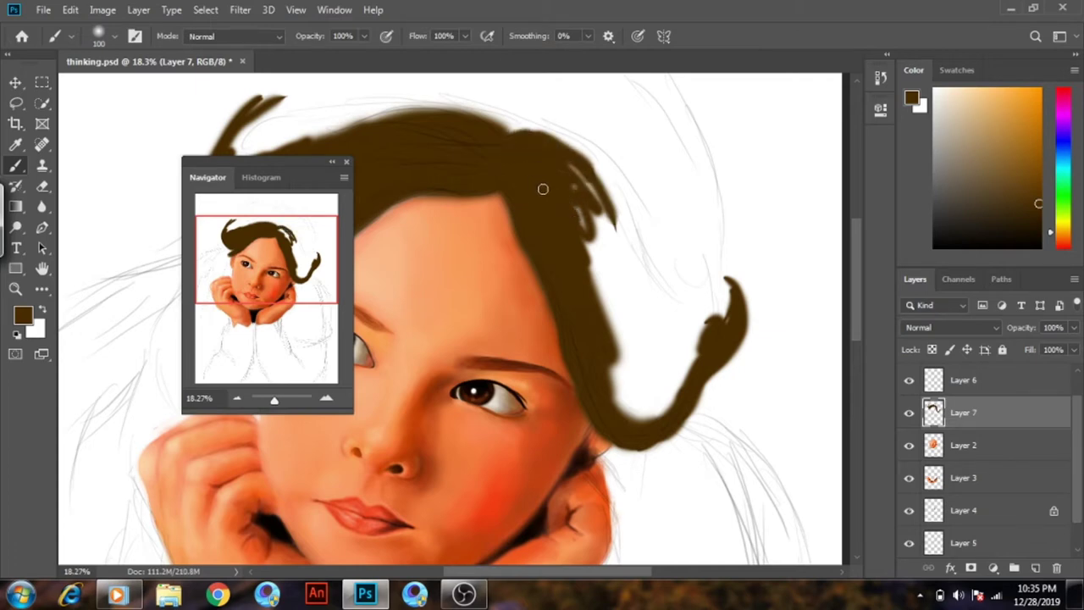
mouse_move(543, 186)
mouse_down()
mouse_move(585, 219)
mouse_move(601, 194)
mouse_move(631, 286)
mouse_up()
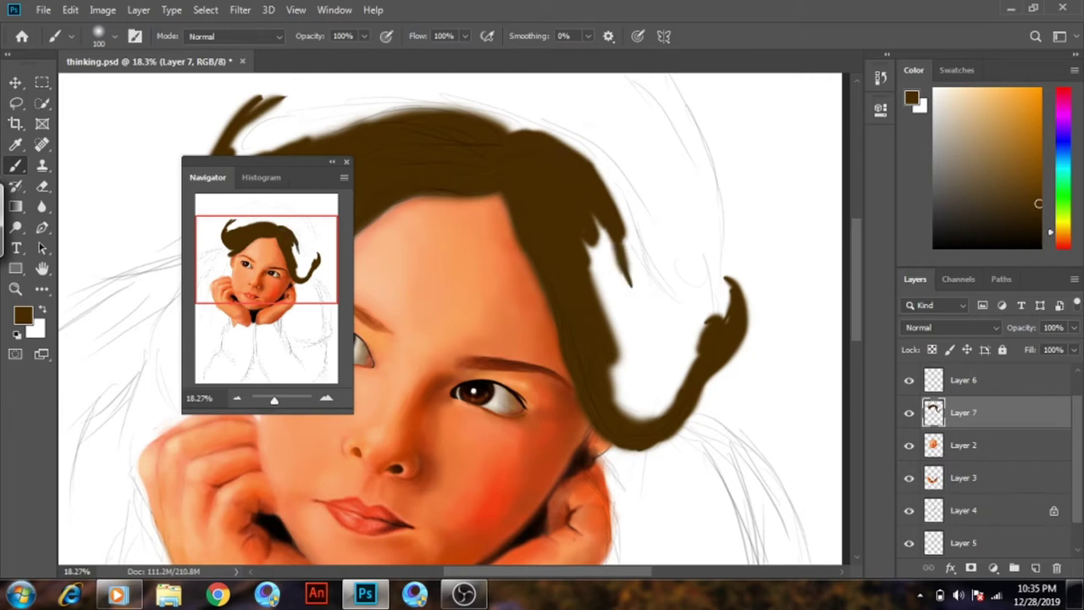
mouse_move(598, 254)
mouse_down()
mouse_move(576, 241)
mouse_move(618, 330)
mouse_up()
mouse_move(602, 220)
mouse_down()
mouse_move(643, 343)
mouse_move(665, 339)
mouse_up()
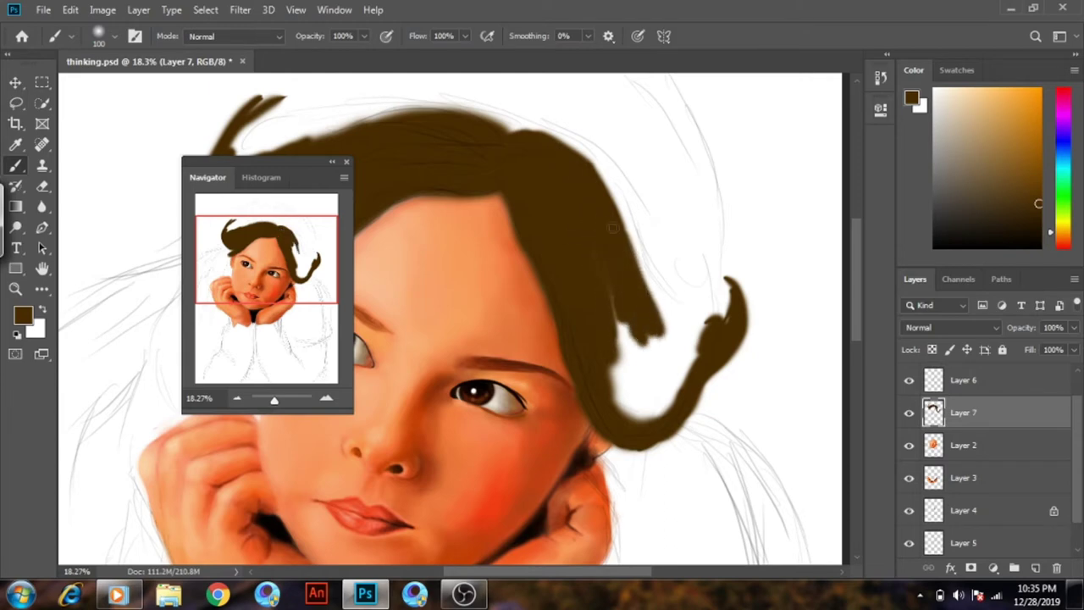
mouse_move(632, 242)
mouse_down()
mouse_move(727, 307)
mouse_move(670, 320)
mouse_move(653, 288)
mouse_move(664, 305)
mouse_up()
Fill the white gaps inside the right curl with brown, merging it into one solid flick
drag(618, 242, 613, 285)
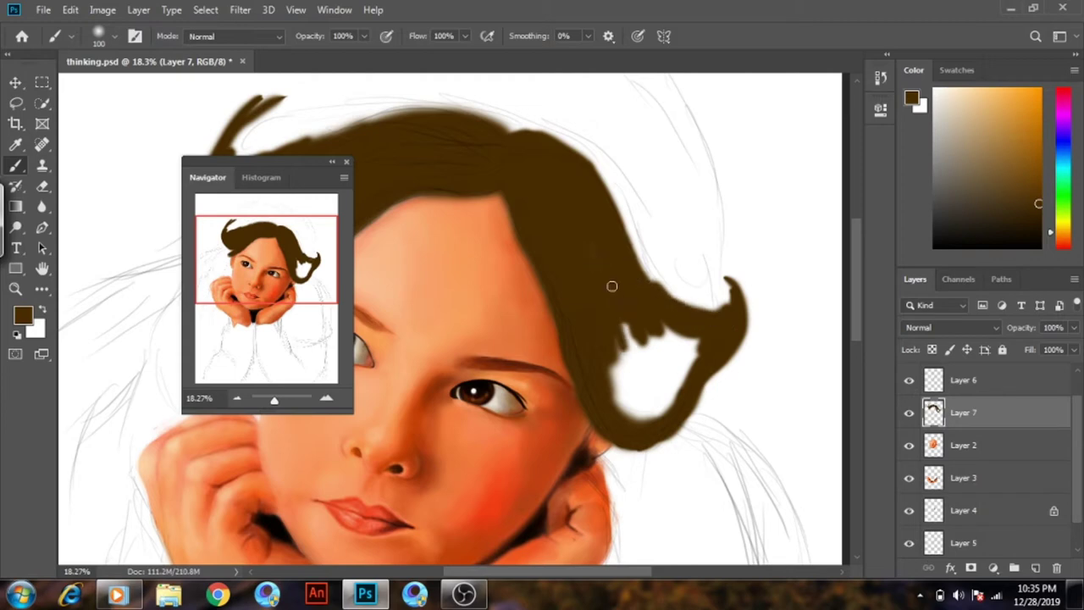
mouse_move(619, 330)
mouse_down()
mouse_move(700, 354)
mouse_move(653, 363)
mouse_move(627, 332)
mouse_up()
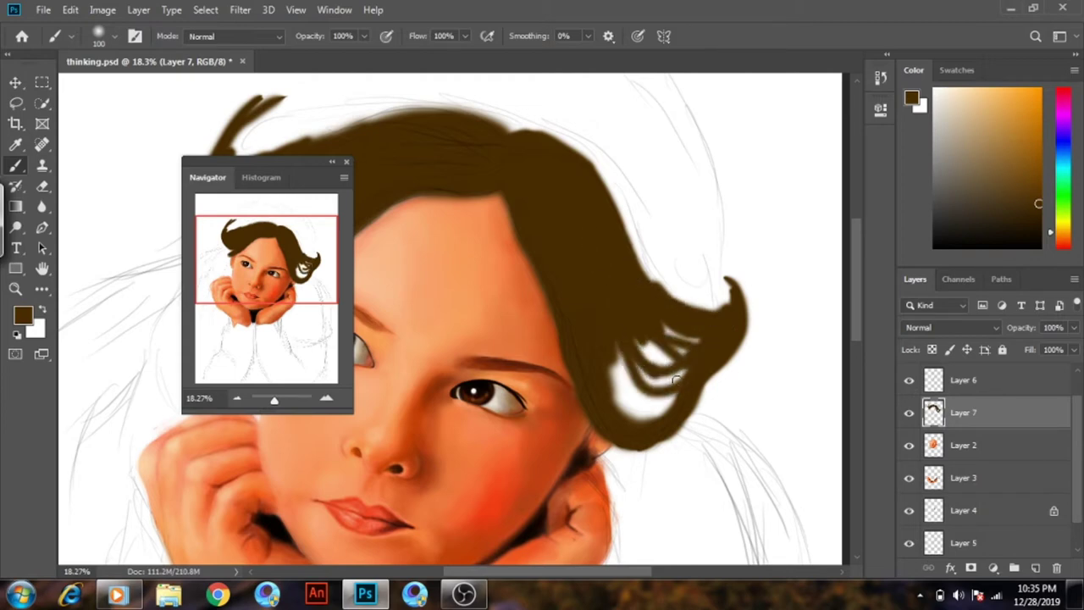
drag(682, 377, 639, 343)
mouse_move(678, 398)
mouse_down()
mouse_move(635, 360)
mouse_move(625, 405)
mouse_move(671, 411)
mouse_up()
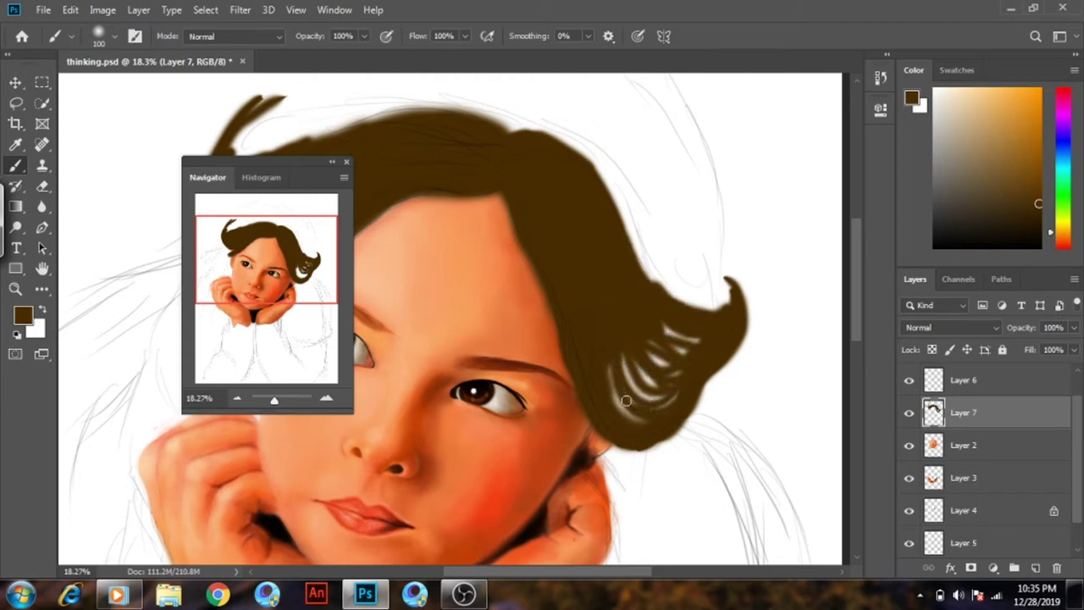
drag(610, 369, 662, 416)
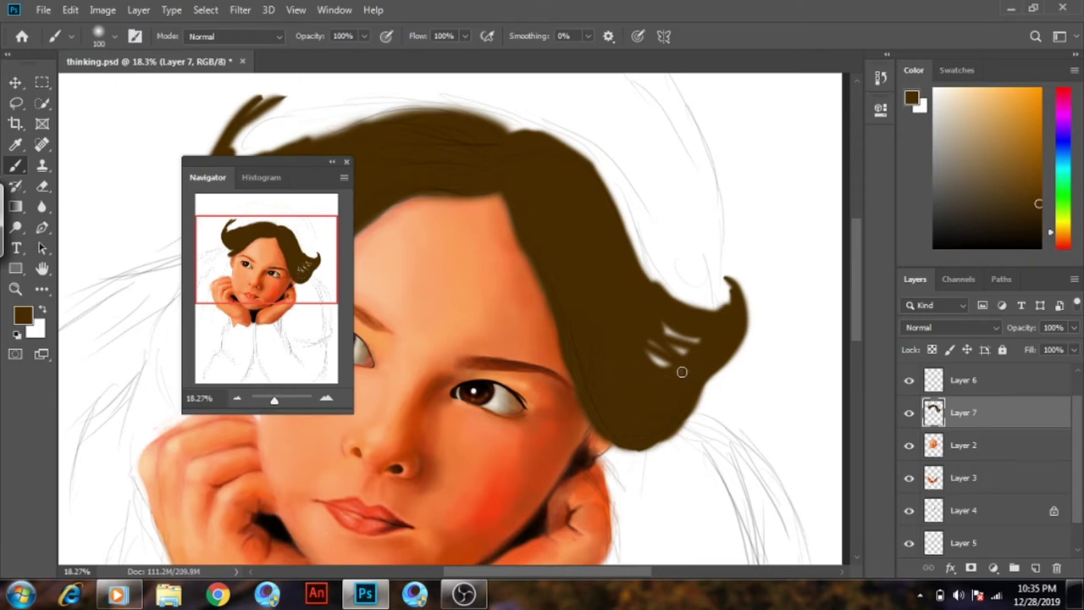
drag(686, 350, 647, 362)
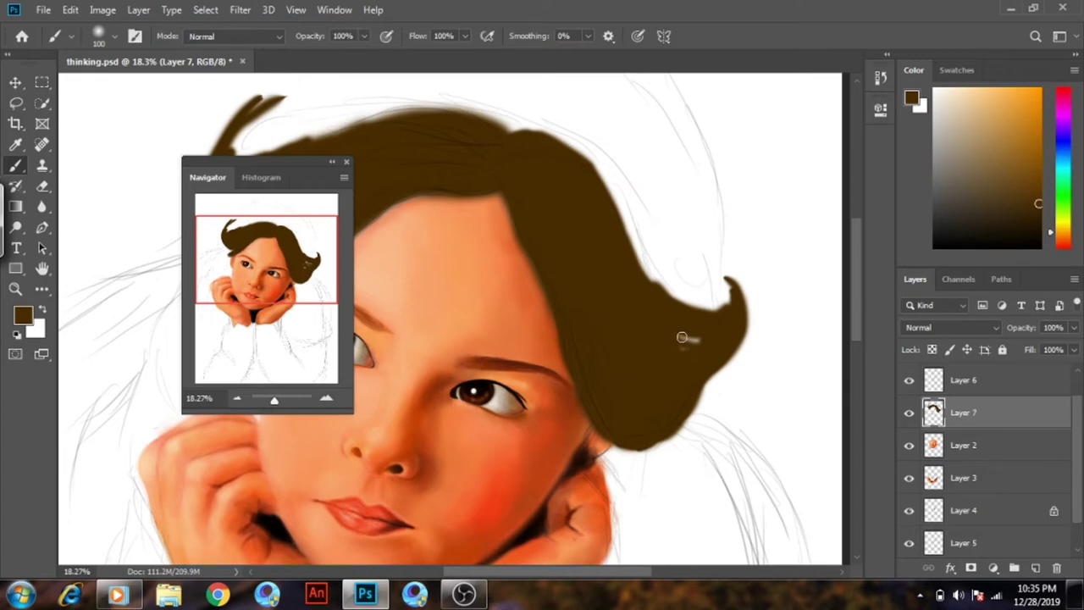
drag(299, 173, 710, 237)
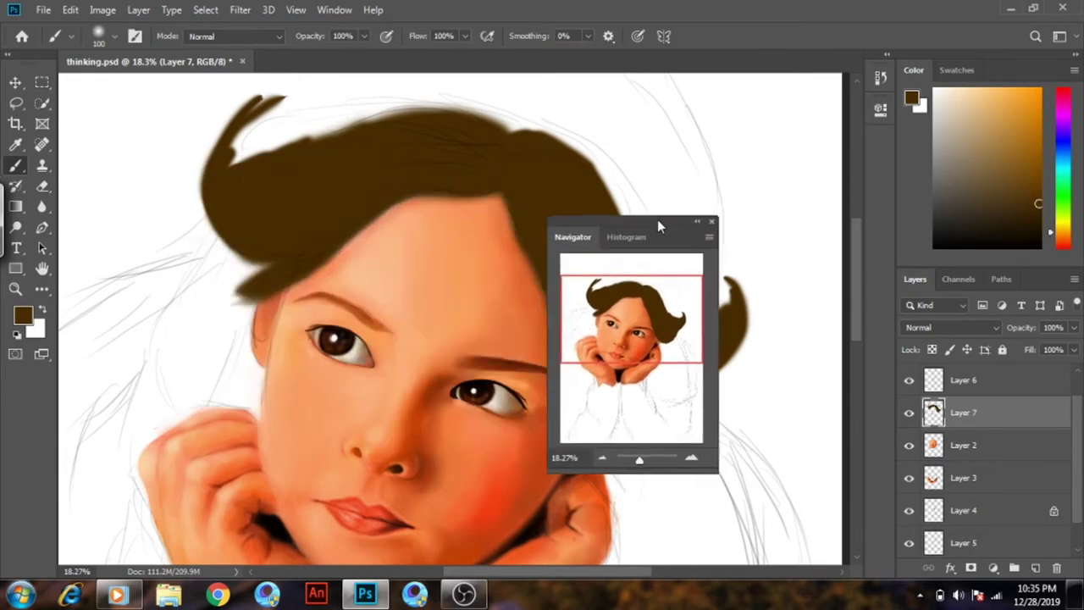
drag(669, 313, 669, 294)
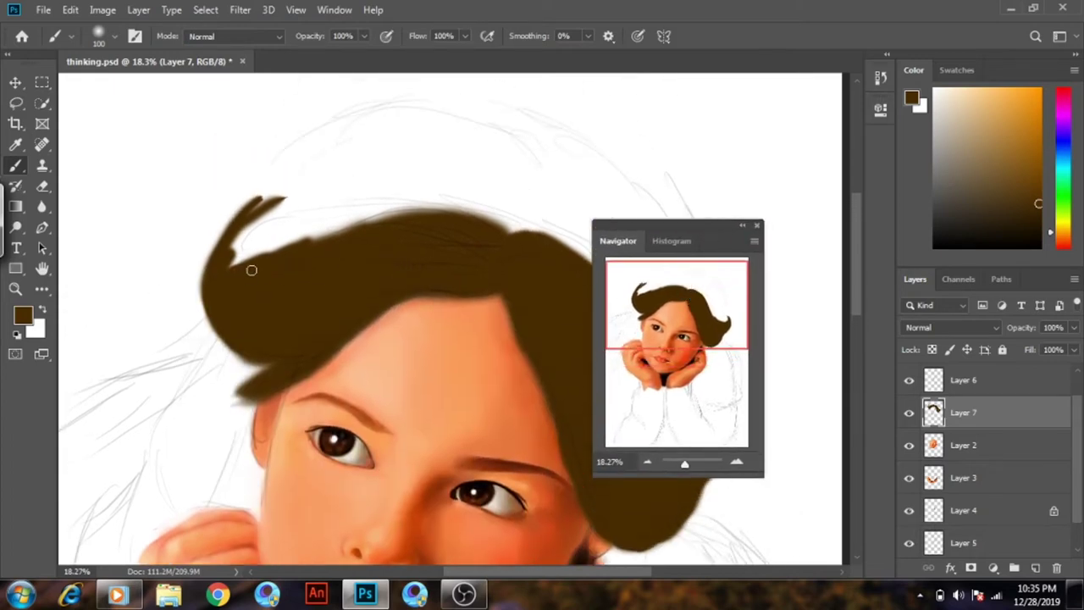
Fill the white notch in the top-left hair with brown
drag(251, 269, 264, 218)
drag(716, 326, 718, 358)
drag(687, 314, 688, 287)
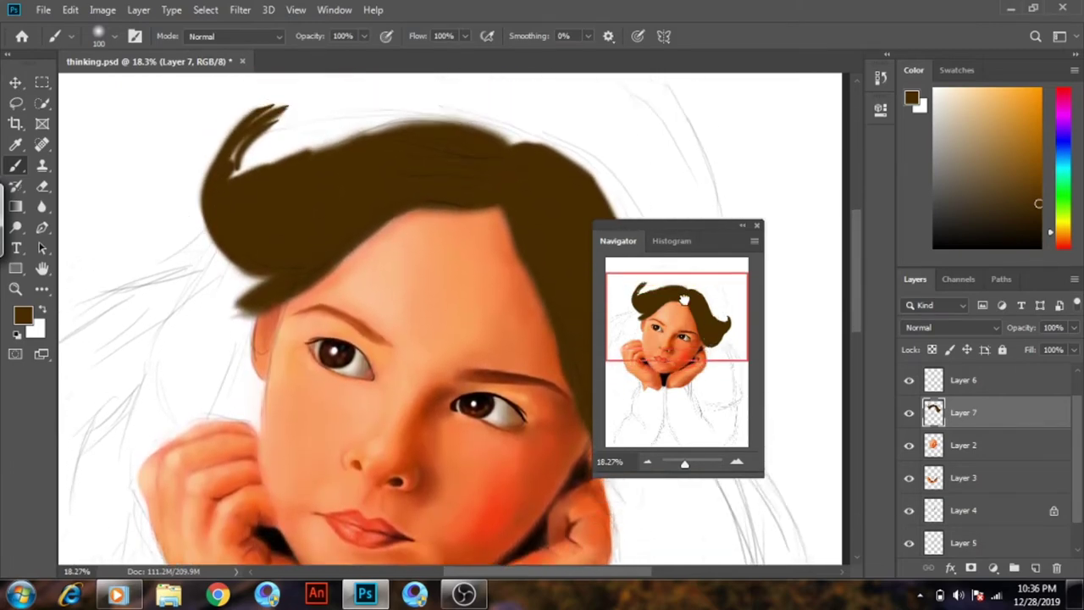
Erase the ragged left edge of the top tuft and smooth the hair's lower-right curve
click(43, 186)
drag(223, 218, 207, 288)
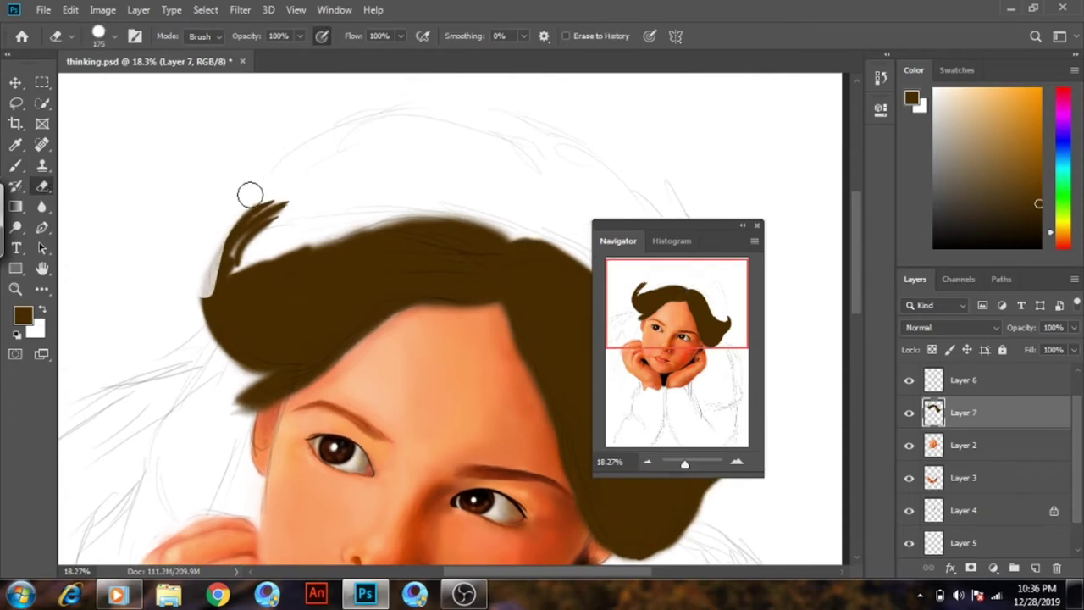
mouse_move(223, 232)
mouse_down()
mouse_move(194, 317)
mouse_move(230, 223)
mouse_move(204, 328)
mouse_move(288, 184)
mouse_up()
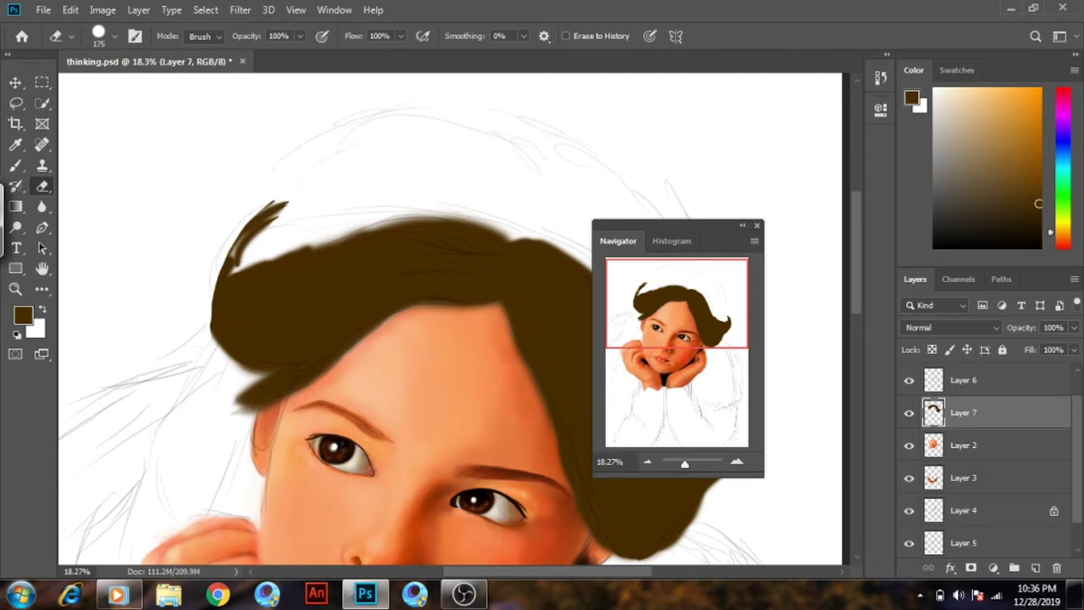
mouse_move(212, 353)
mouse_down()
mouse_move(212, 256)
mouse_move(209, 351)
mouse_up()
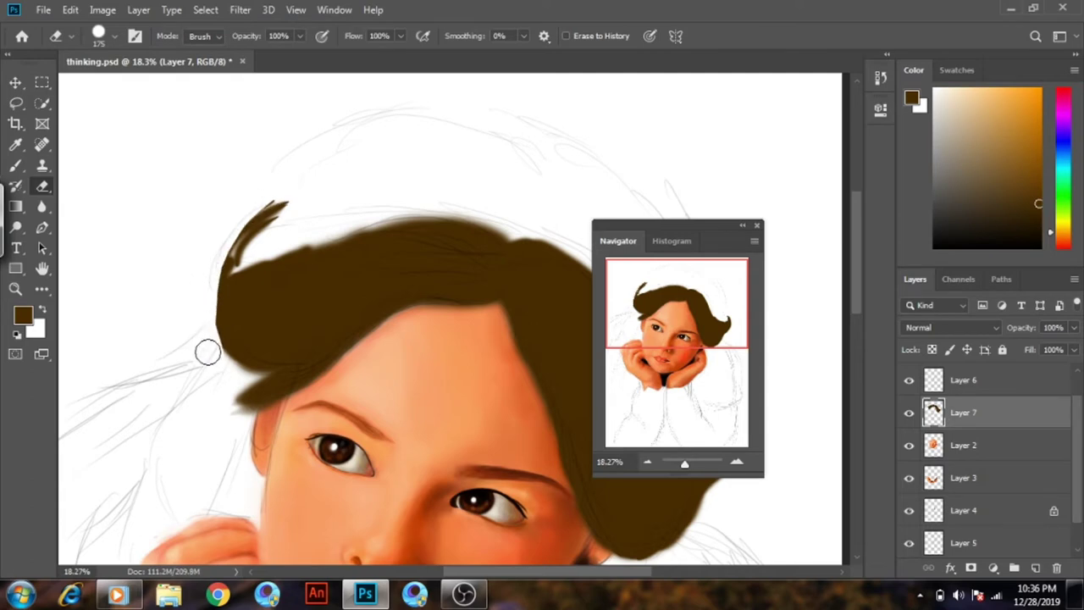
mouse_move(693, 273)
mouse_down()
mouse_move(738, 344)
mouse_move(726, 375)
mouse_up()
drag(700, 227, 353, 233)
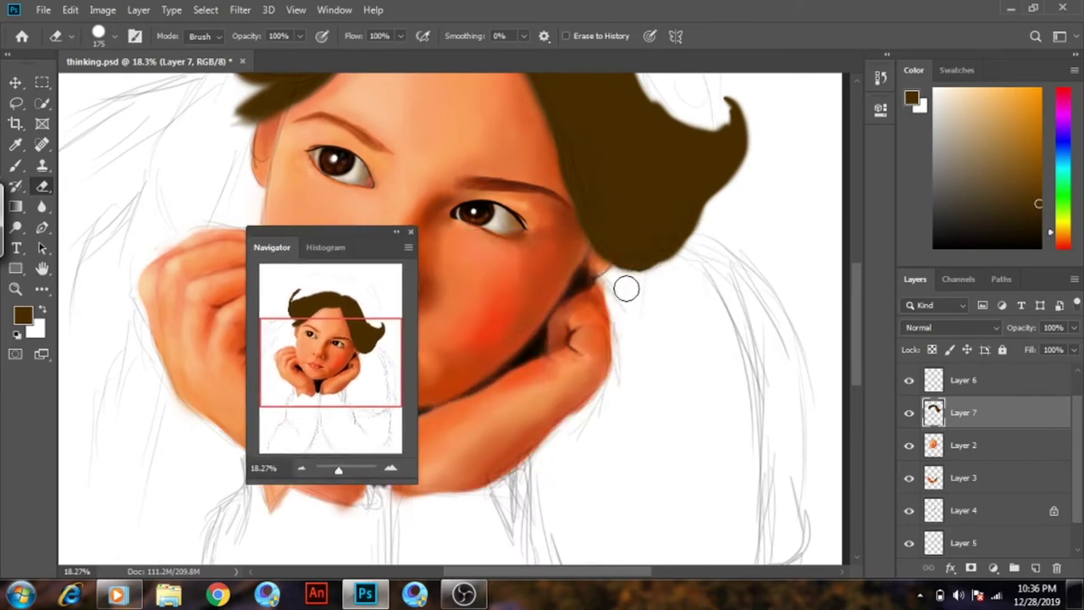
drag(619, 266, 701, 224)
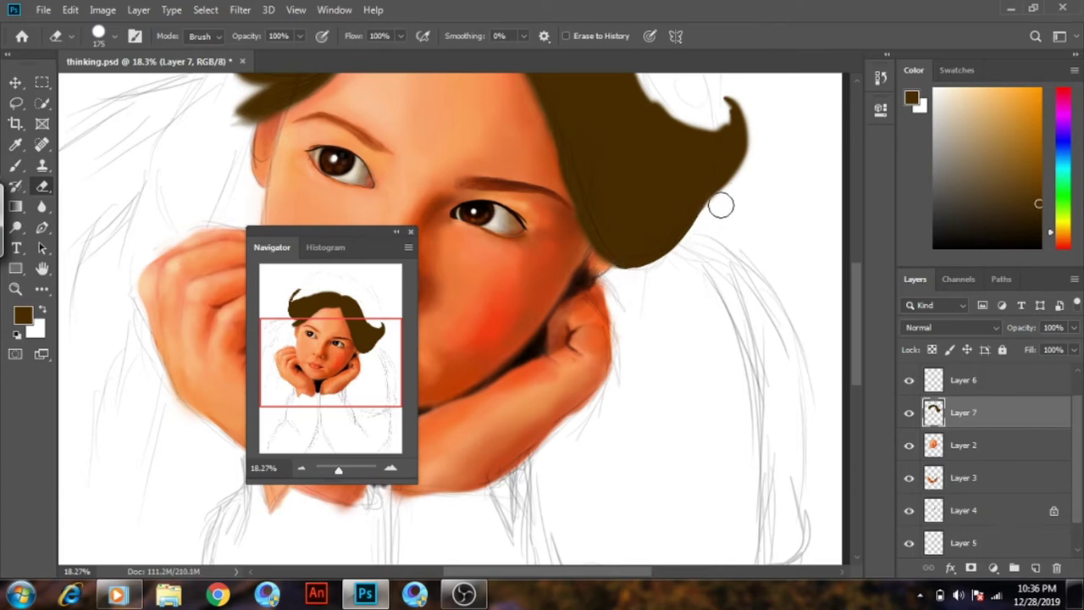
drag(367, 339, 370, 326)
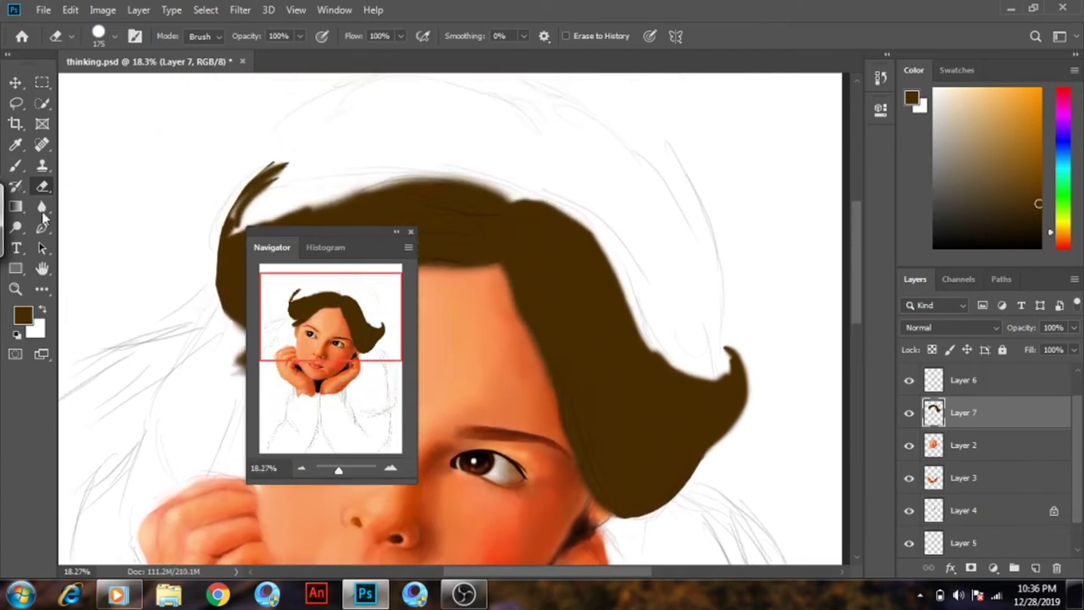
key(b)
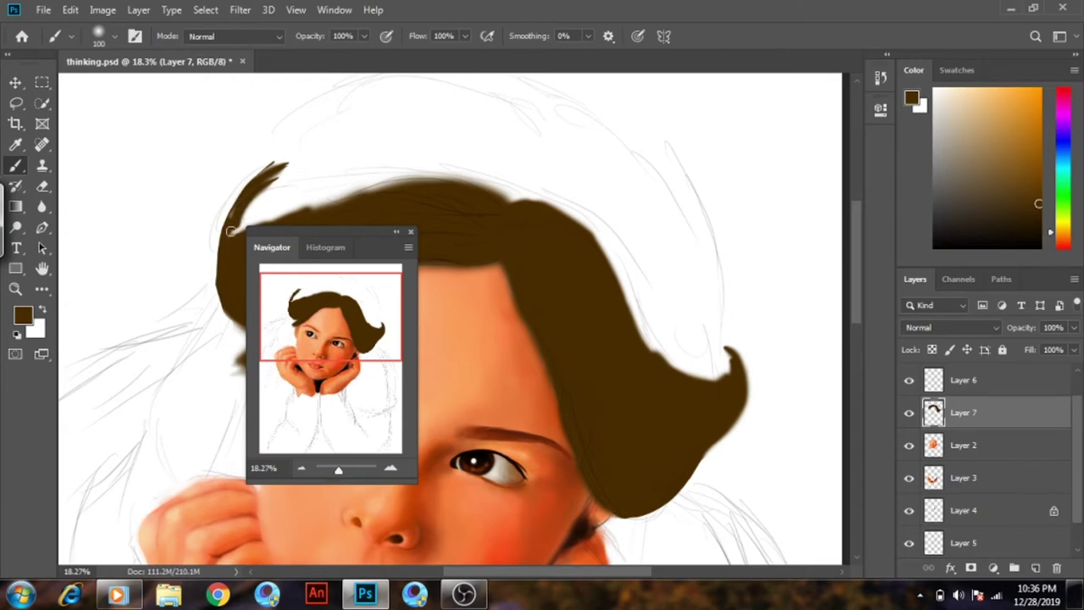
Extend the upper-left hair tip and sweep a long arched strand over the head
drag(247, 215, 263, 215)
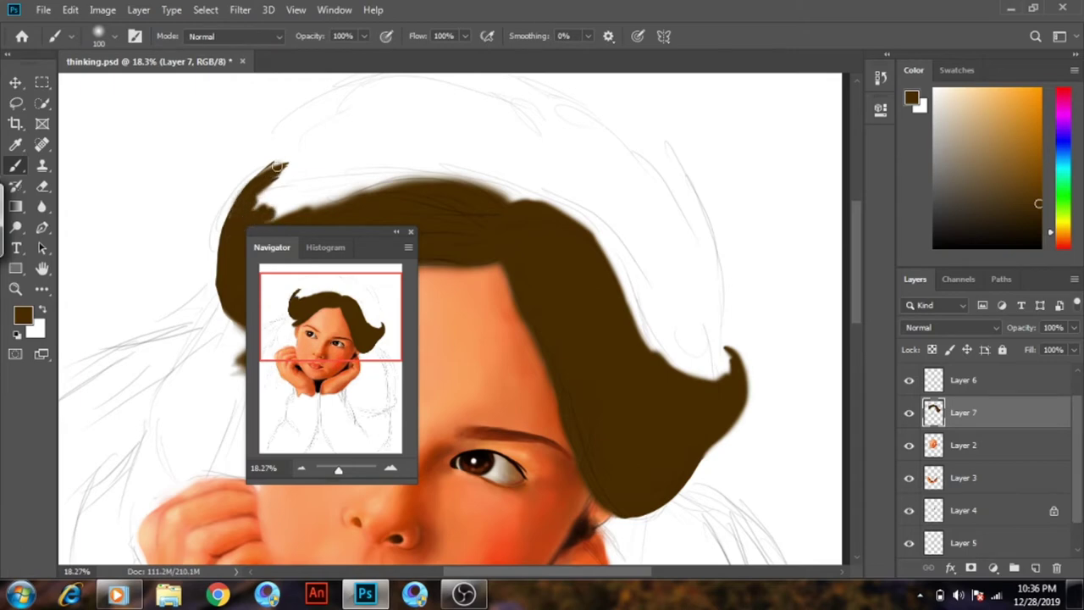
drag(278, 166, 312, 132)
drag(357, 230, 703, 298)
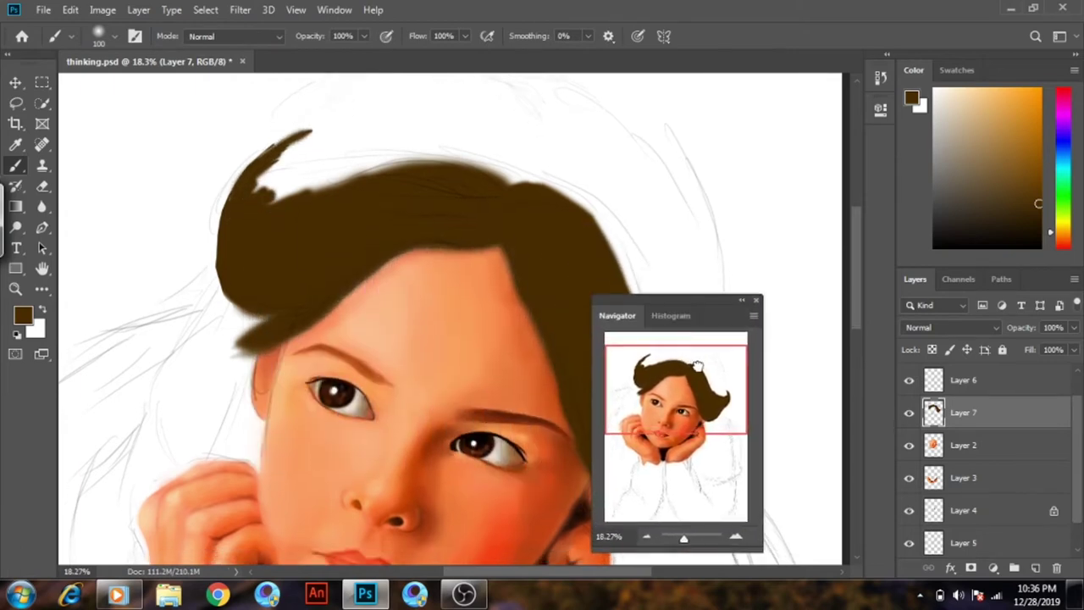
mouse_move(697, 366)
mouse_down()
mouse_move(699, 380)
mouse_move(706, 352)
mouse_up()
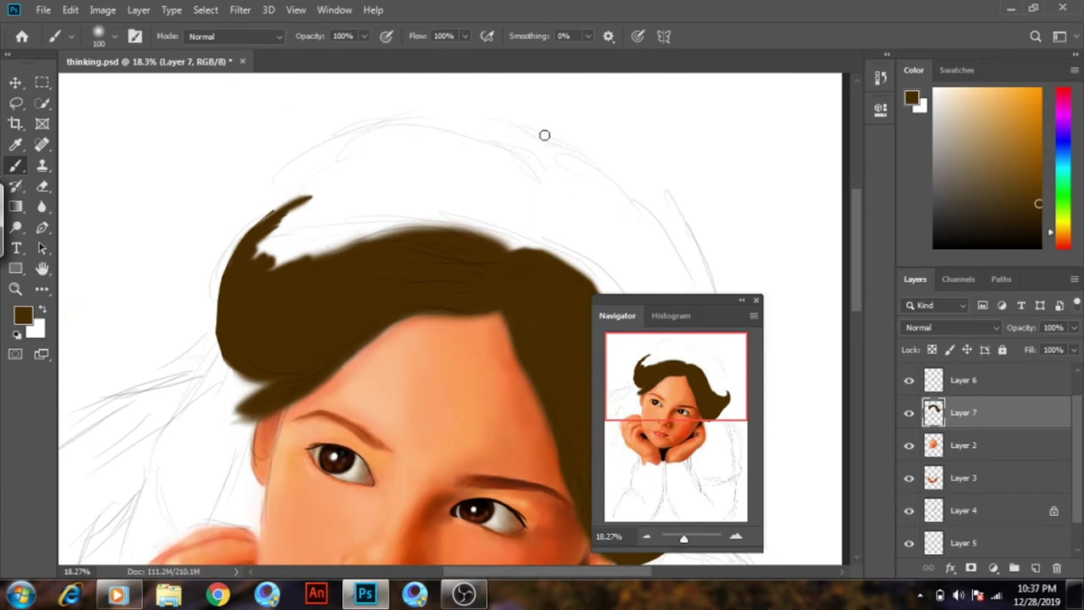
mouse_move(545, 135)
mouse_down()
mouse_move(491, 119)
mouse_move(408, 135)
mouse_up()
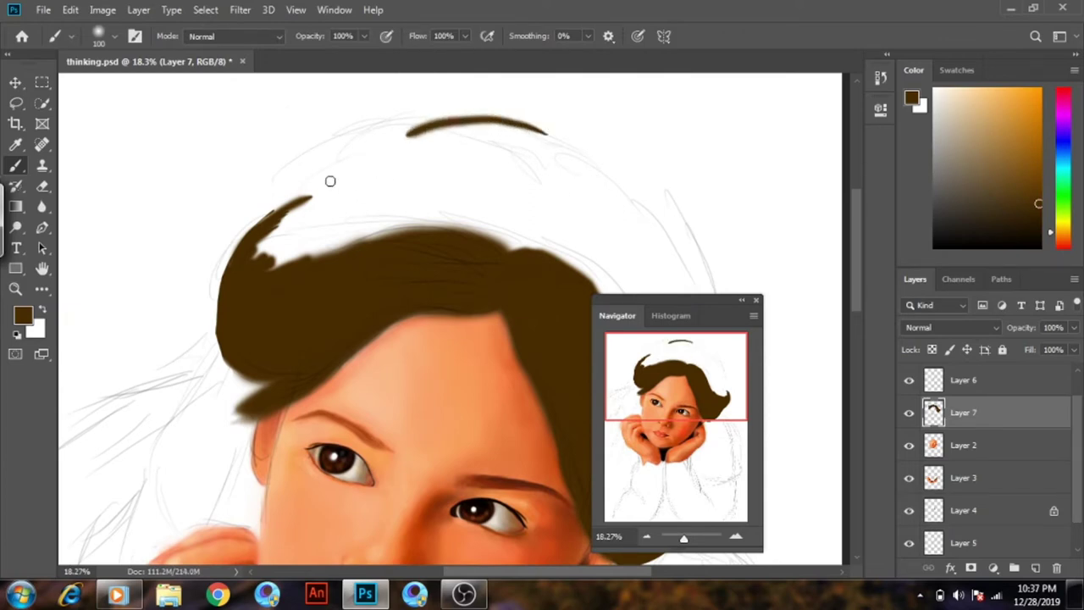
mouse_move(305, 202)
mouse_down()
mouse_move(339, 161)
mouse_move(416, 113)
mouse_move(533, 115)
mouse_move(567, 149)
mouse_move(432, 121)
mouse_move(373, 159)
mouse_up()
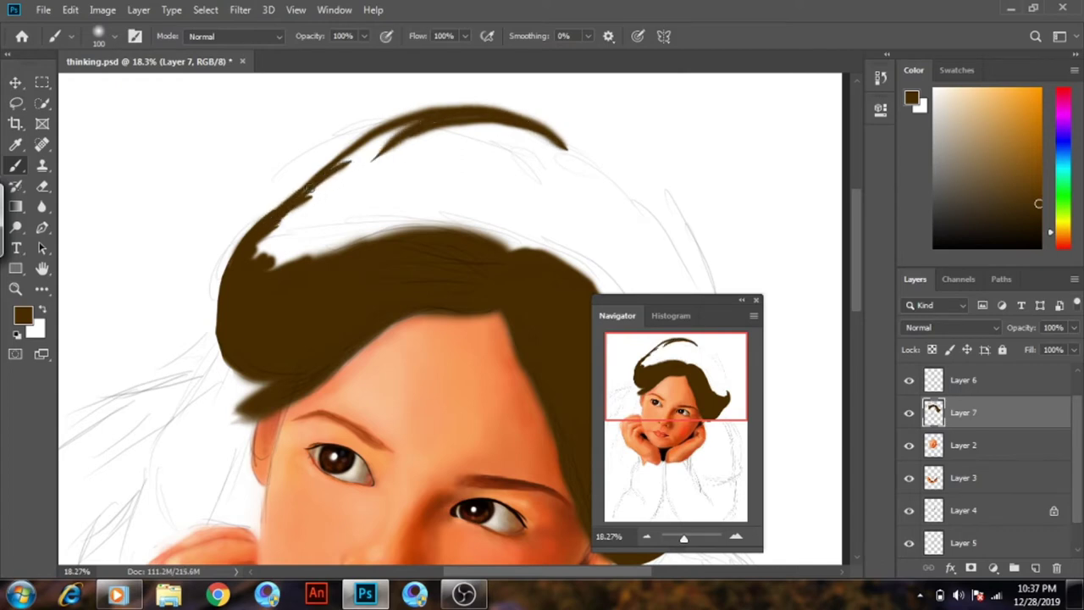
drag(329, 180, 410, 134)
drag(336, 170, 403, 127)
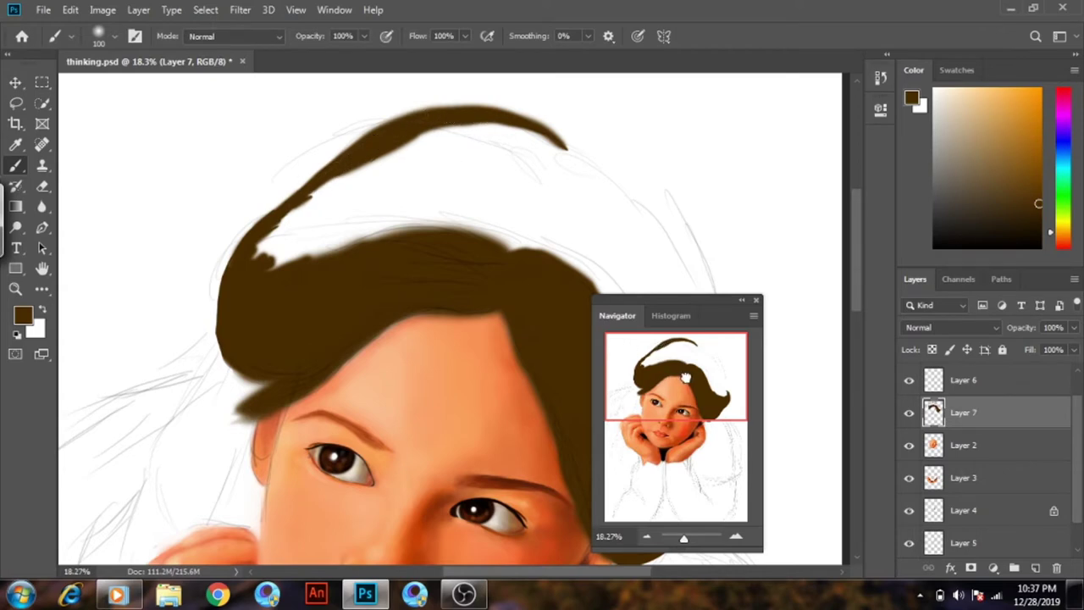
Extend the arch on the right and carry the strand down the right side
drag(686, 377, 686, 377)
mouse_move(546, 202)
mouse_down()
mouse_move(595, 158)
mouse_move(682, 188)
mouse_up()
mouse_move(595, 154)
mouse_down()
mouse_move(656, 166)
mouse_move(684, 196)
mouse_up()
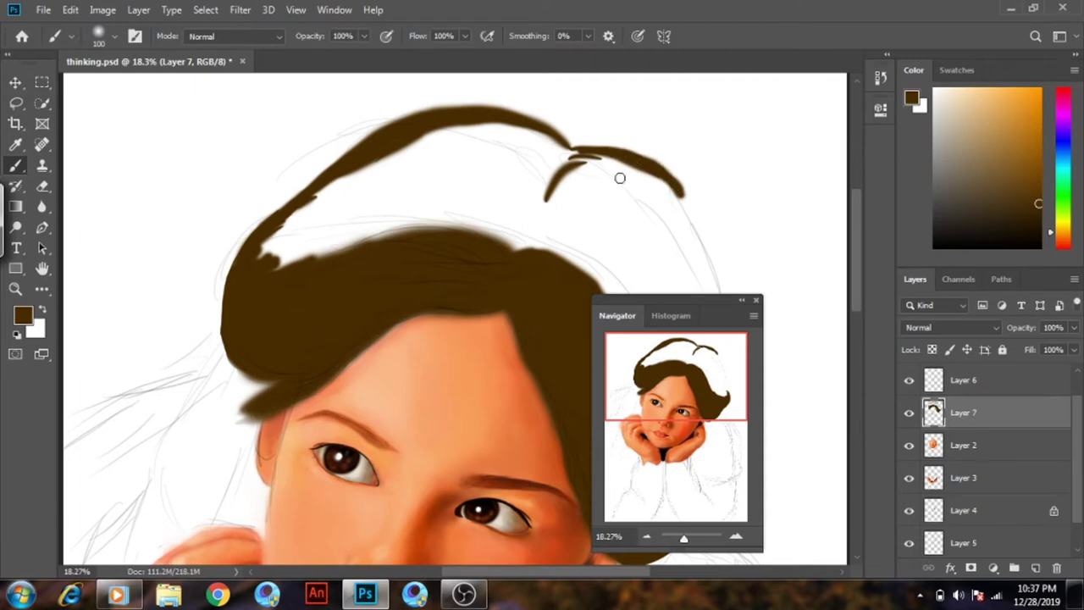
drag(685, 197, 693, 269)
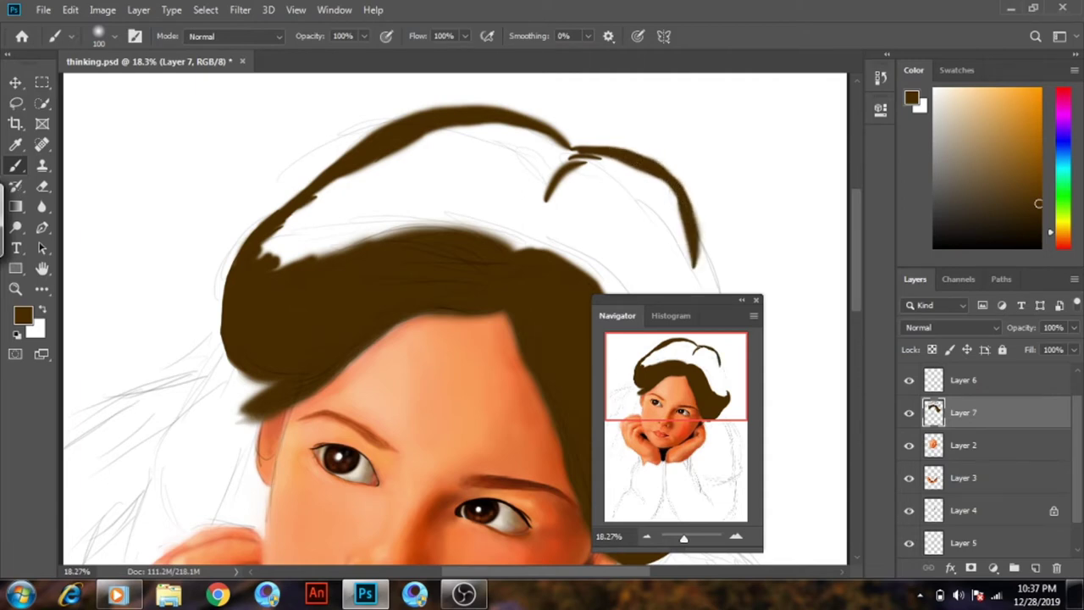
drag(711, 379, 712, 409)
drag(712, 315, 548, 245)
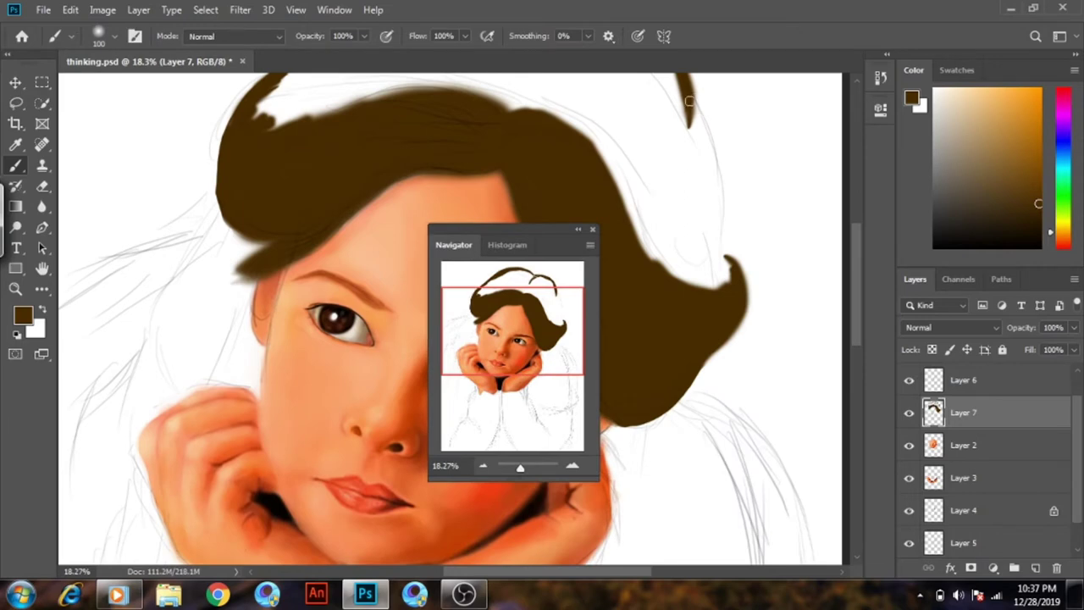
Trace brown along the right and top hair outline, redoing one bad upper-right stroke
scroll(727, 167, up, 2)
scroll(687, 198, up, 3)
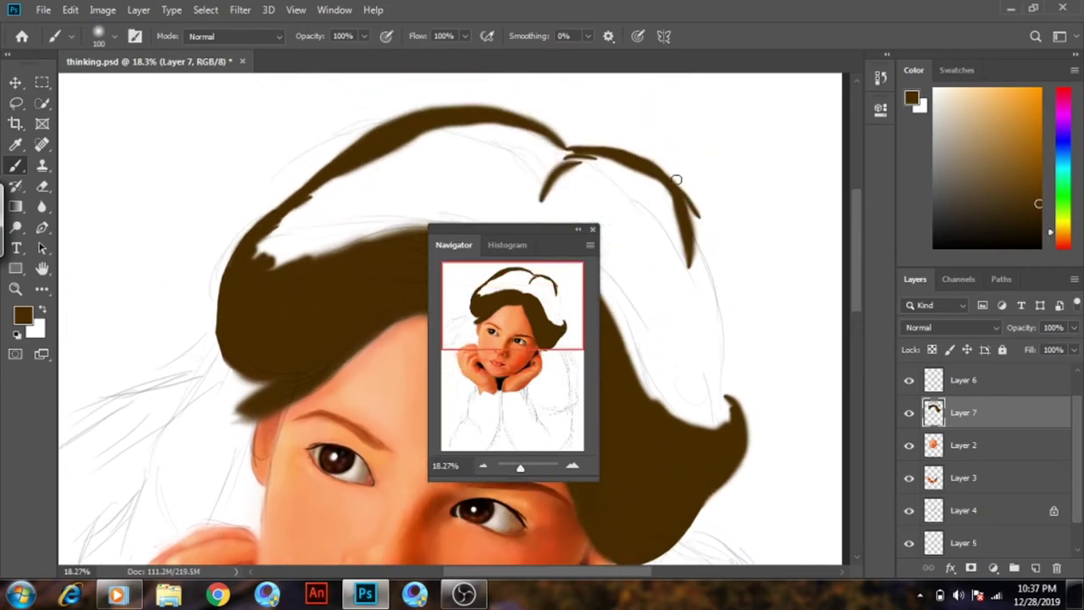
mouse_move(676, 179)
mouse_down()
mouse_move(737, 300)
mouse_move(710, 407)
mouse_up()
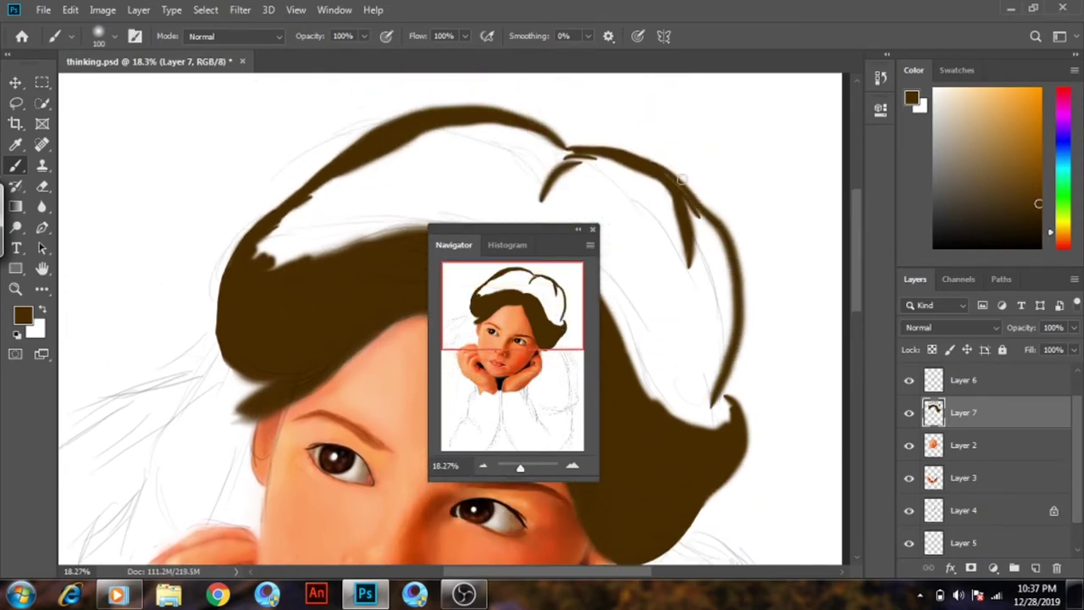
mouse_move(602, 149)
mouse_down()
mouse_move(696, 170)
mouse_move(752, 259)
mouse_move(722, 348)
mouse_up()
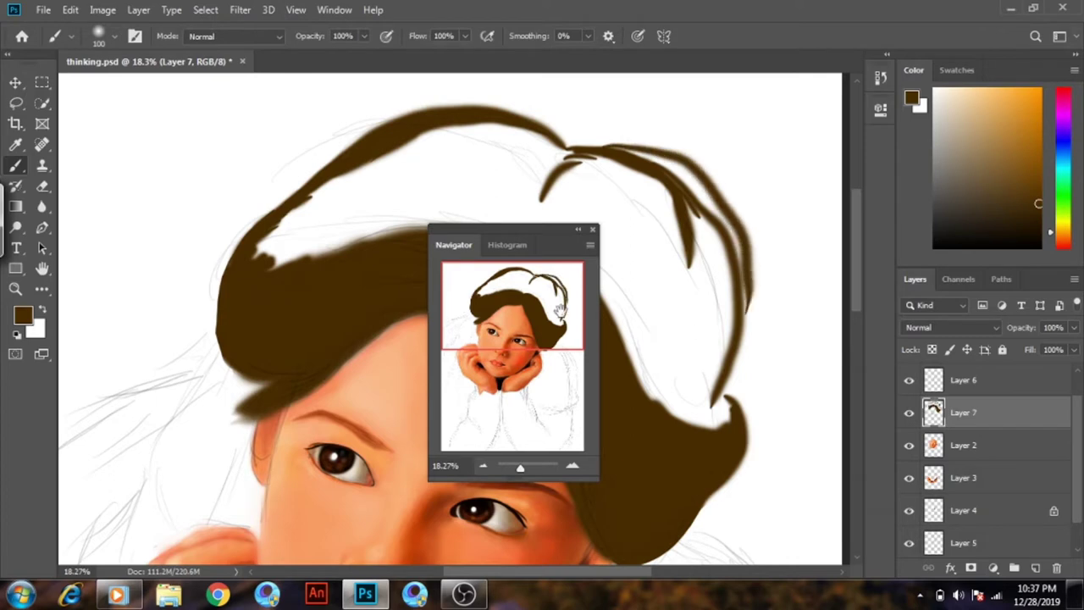
mouse_move(550, 319)
mouse_down()
mouse_move(549, 330)
mouse_move(549, 321)
mouse_up()
key(ctrl+z)
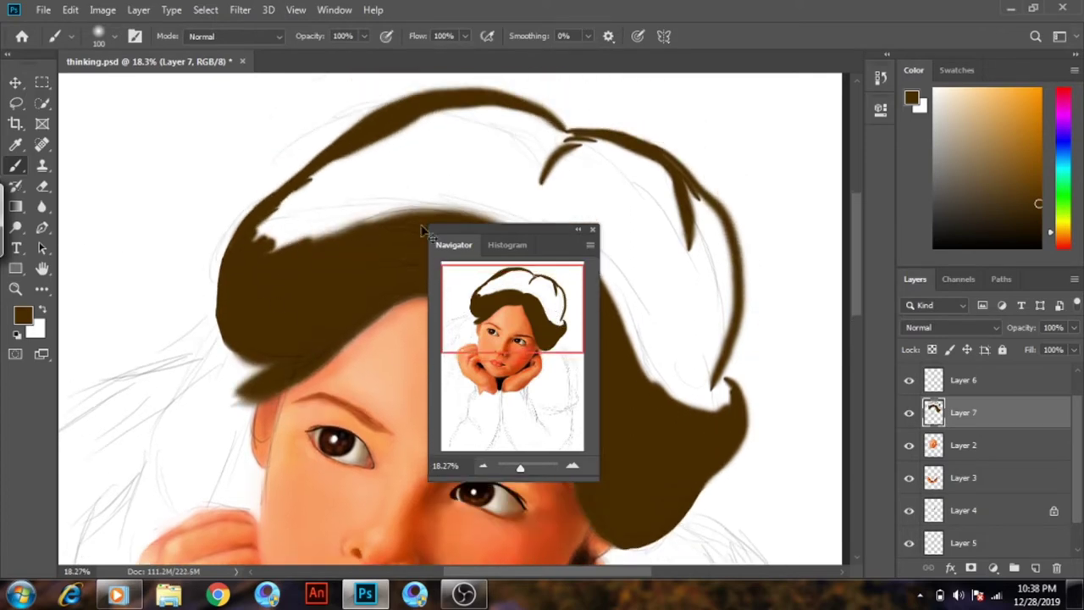
drag(669, 161, 715, 205)
mouse_move(543, 105)
mouse_down()
mouse_move(606, 139)
mouse_move(534, 105)
mouse_move(566, 125)
mouse_up()
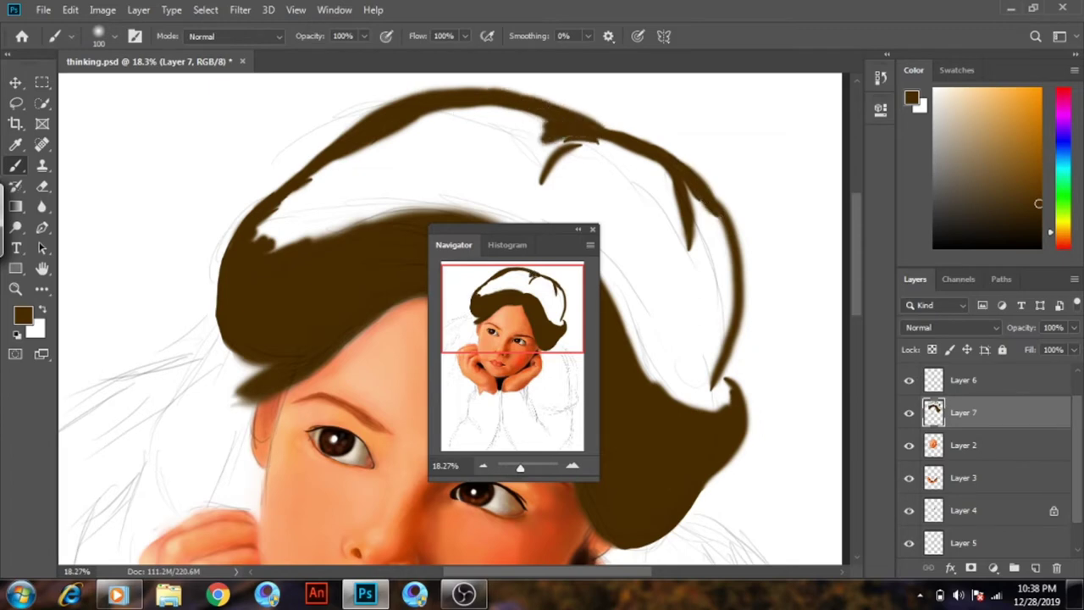
Fill the white gaps on the right side of the hair solid brown
mouse_move(727, 251)
mouse_down()
mouse_move(725, 376)
mouse_move(687, 400)
mouse_move(646, 364)
mouse_move(670, 339)
mouse_move(705, 385)
mouse_up()
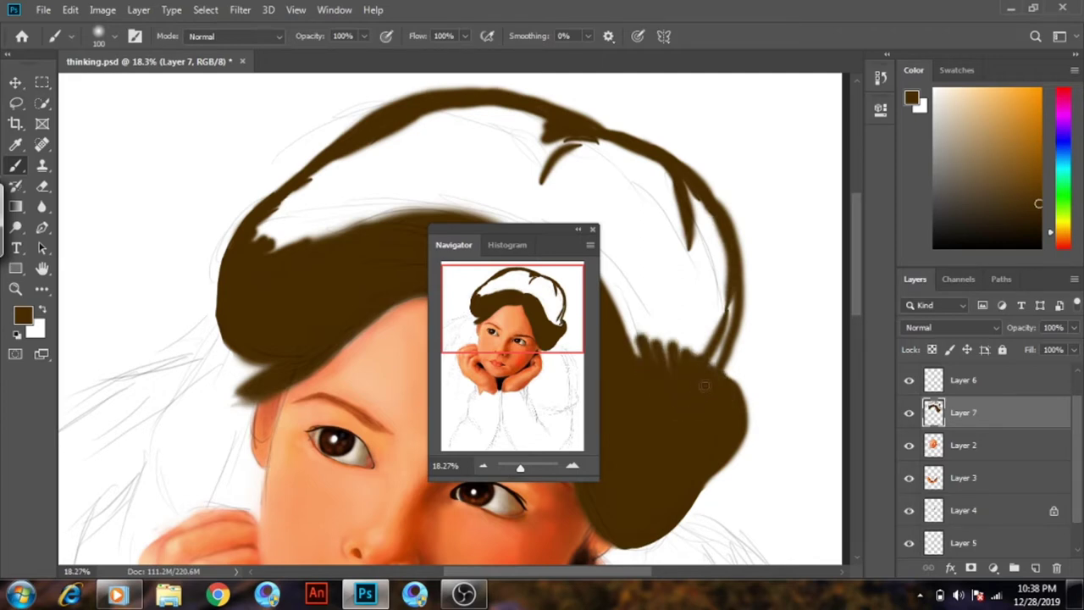
mouse_move(719, 323)
mouse_down()
mouse_move(717, 366)
mouse_move(717, 314)
mouse_move(728, 320)
mouse_move(688, 356)
mouse_move(631, 331)
mouse_move(617, 292)
mouse_move(670, 359)
mouse_move(678, 280)
mouse_move(703, 343)
mouse_move(690, 190)
mouse_up()
mouse_move(691, 191)
mouse_down()
mouse_move(696, 298)
mouse_move(721, 271)
mouse_up()
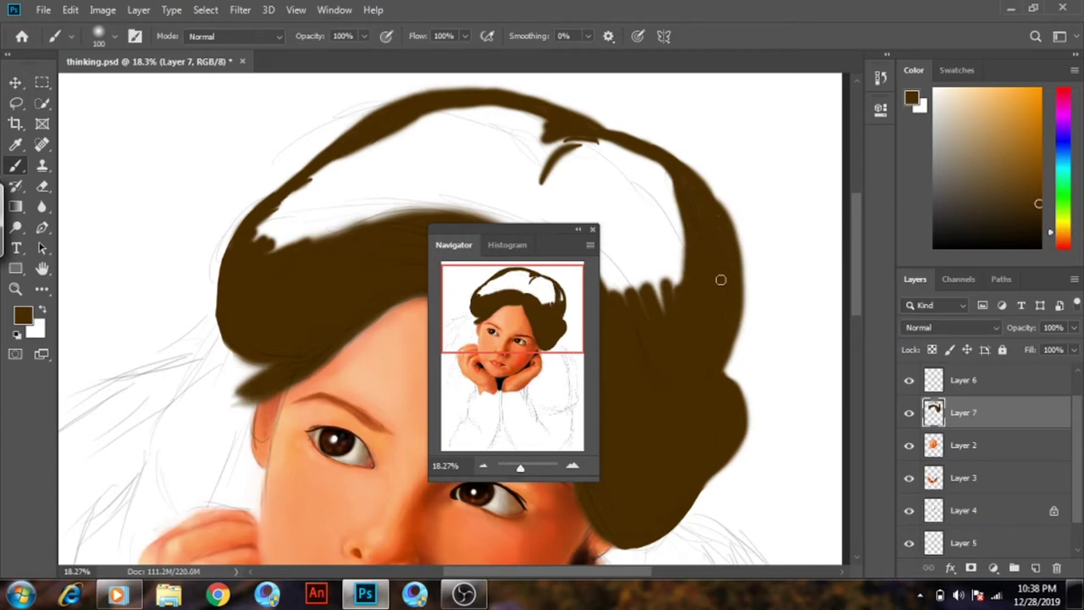
drag(563, 302, 559, 269)
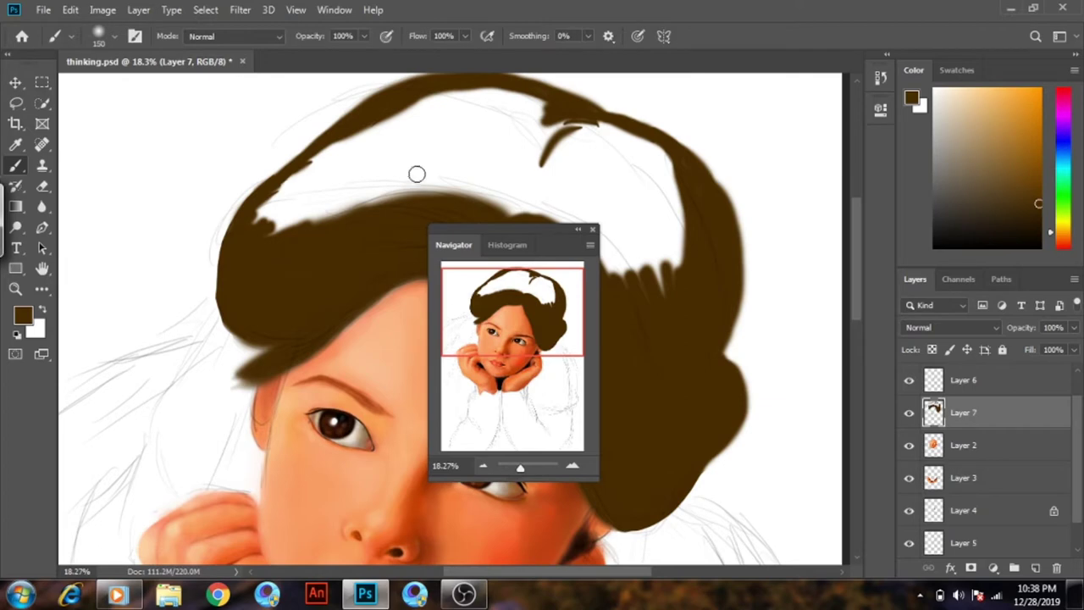
Enlarge the brush to 200 px and paint over the upper-left white hair area
key(bracketright)
mouse_move(365, 174)
mouse_down()
mouse_move(525, 142)
mouse_move(334, 226)
mouse_up()
mouse_move(445, 182)
mouse_down()
mouse_move(339, 150)
mouse_move(244, 225)
mouse_up()
drag(325, 156, 415, 107)
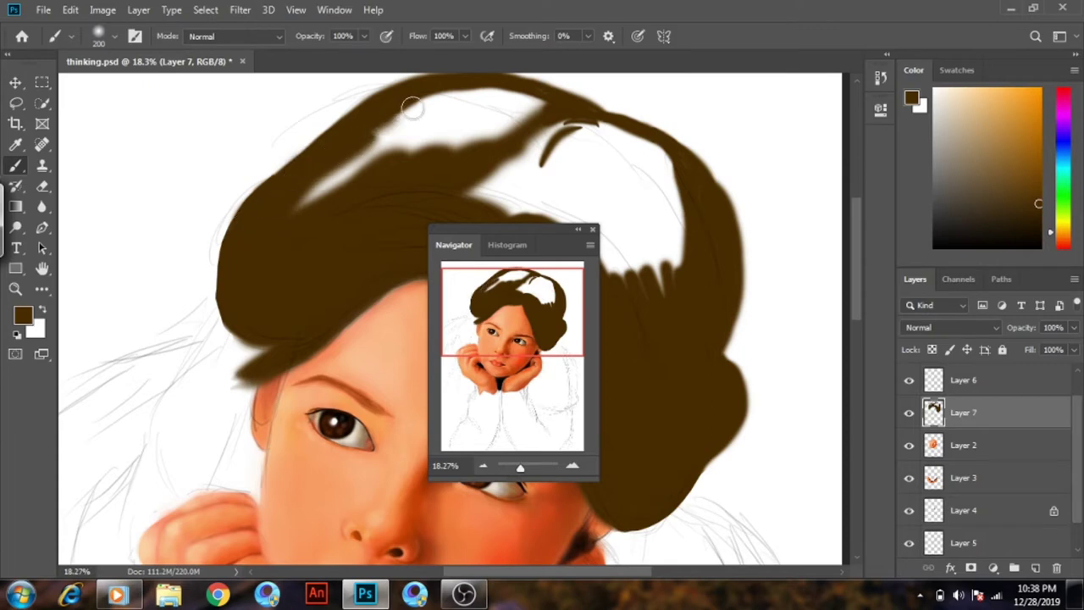
drag(305, 199, 424, 102)
mouse_move(348, 170)
mouse_down()
mouse_move(428, 140)
mouse_move(450, 110)
mouse_move(491, 143)
mouse_move(508, 111)
mouse_move(549, 105)
mouse_move(450, 92)
mouse_move(514, 92)
mouse_up()
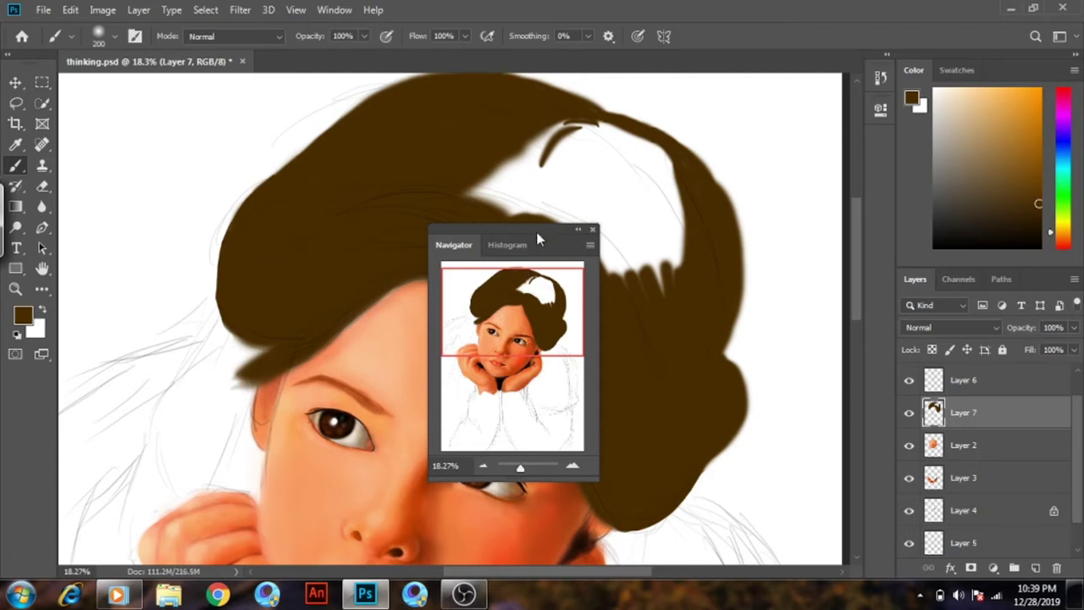
Check the whole painting, then cover the remaining white on top, leaving a thin highlight streak
drag(537, 239, 753, 296)
drag(749, 527, 744, 531)
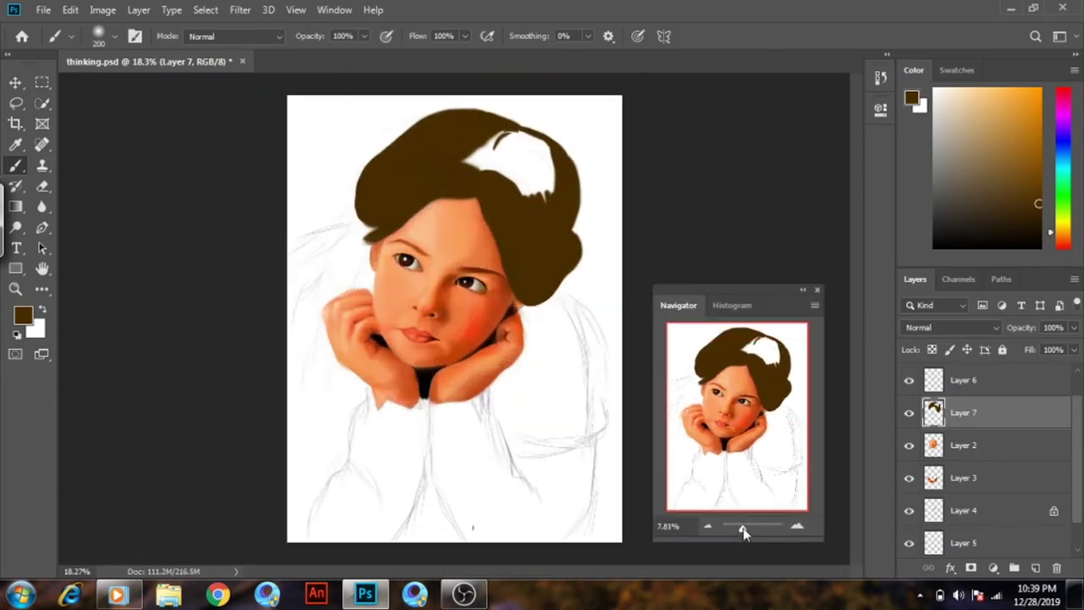
mouse_move(744, 301)
mouse_down()
mouse_move(736, 227)
mouse_move(712, 211)
mouse_up()
drag(710, 440, 716, 439)
drag(713, 356, 712, 264)
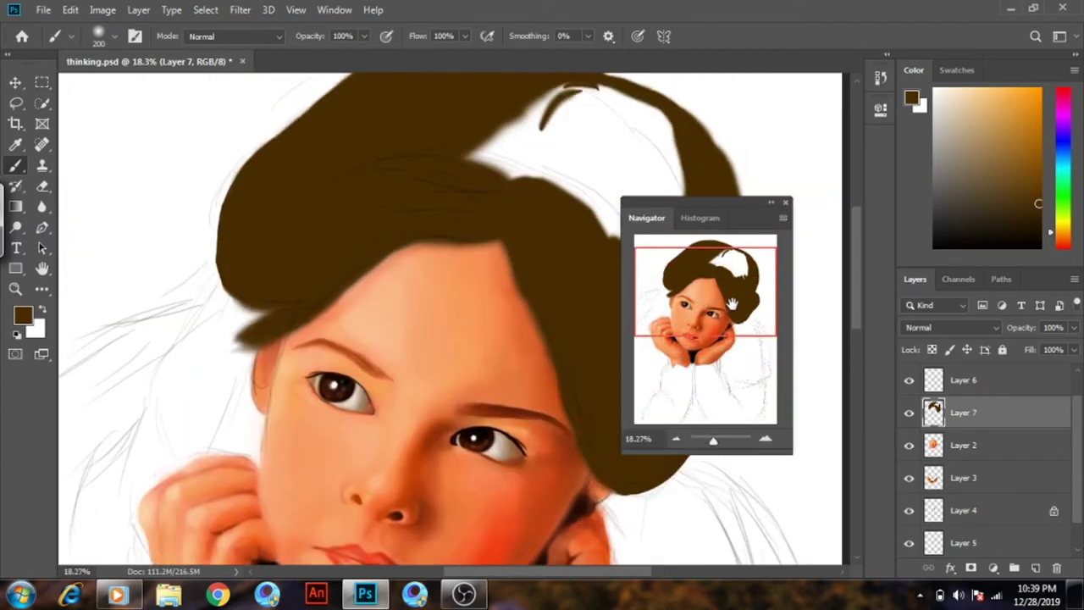
drag(750, 207, 801, 256)
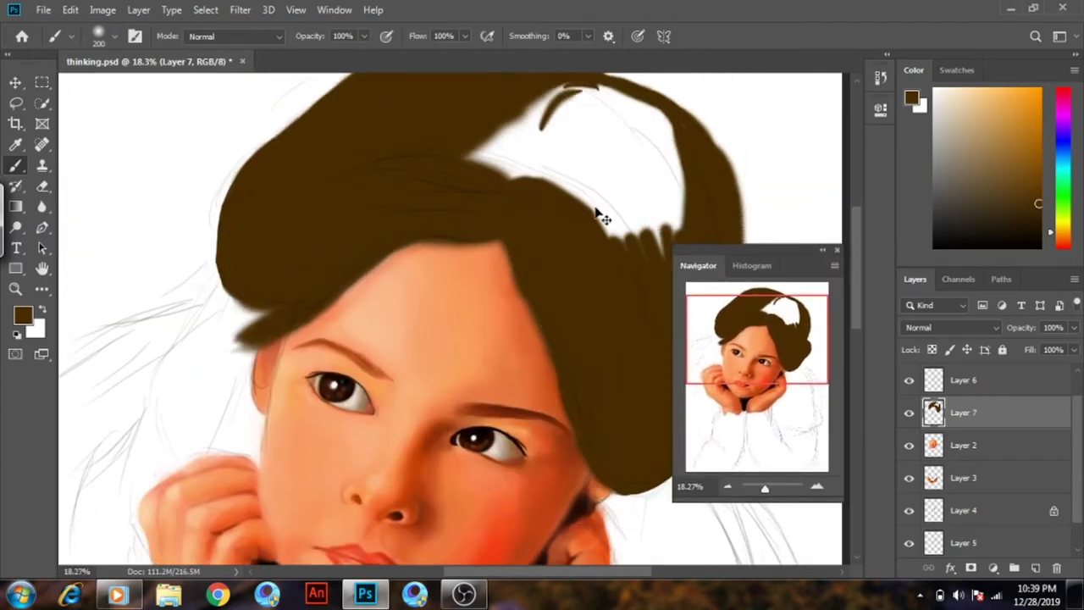
mouse_move(619, 116)
mouse_down()
mouse_move(542, 92)
mouse_move(673, 216)
mouse_move(678, 225)
mouse_move(645, 179)
mouse_move(619, 182)
mouse_move(625, 250)
mouse_move(610, 173)
mouse_move(644, 201)
mouse_move(559, 125)
mouse_move(534, 118)
mouse_move(508, 161)
mouse_move(511, 127)
mouse_up()
drag(781, 337, 781, 326)
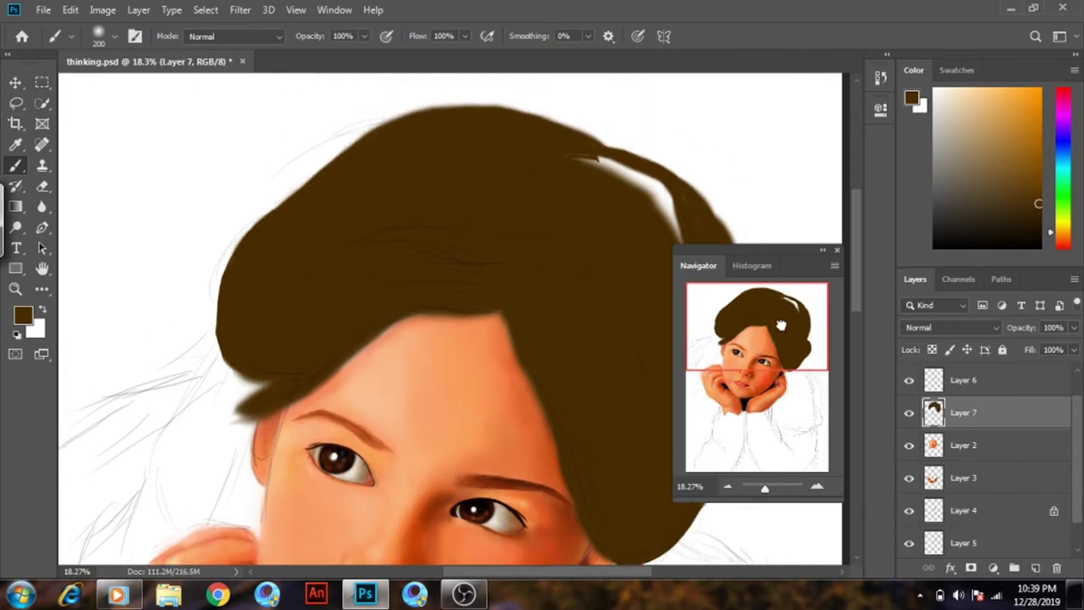
Erase along the hair's top and right edges to reshape them and remove the small bump
key(e)
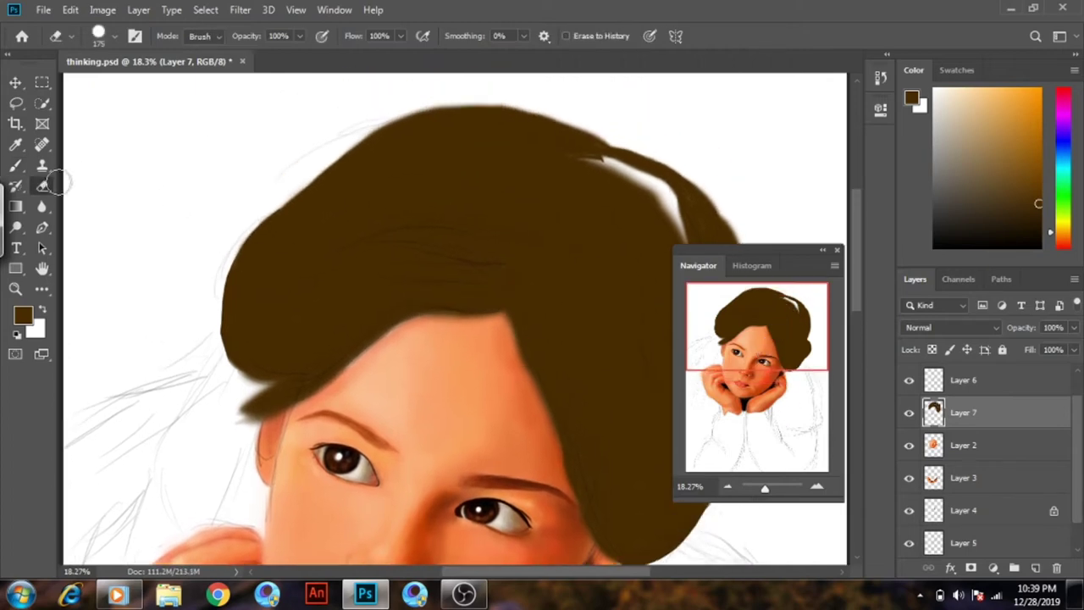
mouse_move(530, 111)
mouse_down()
mouse_move(699, 189)
mouse_move(715, 222)
mouse_up()
drag(756, 327, 756, 364)
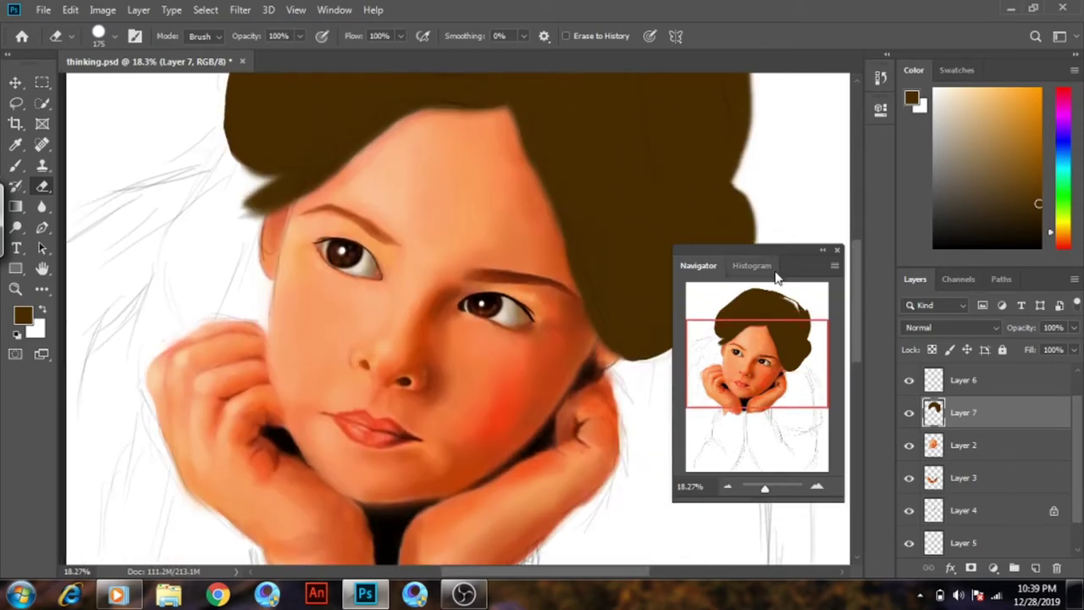
drag(785, 248, 400, 177)
drag(385, 292, 386, 254)
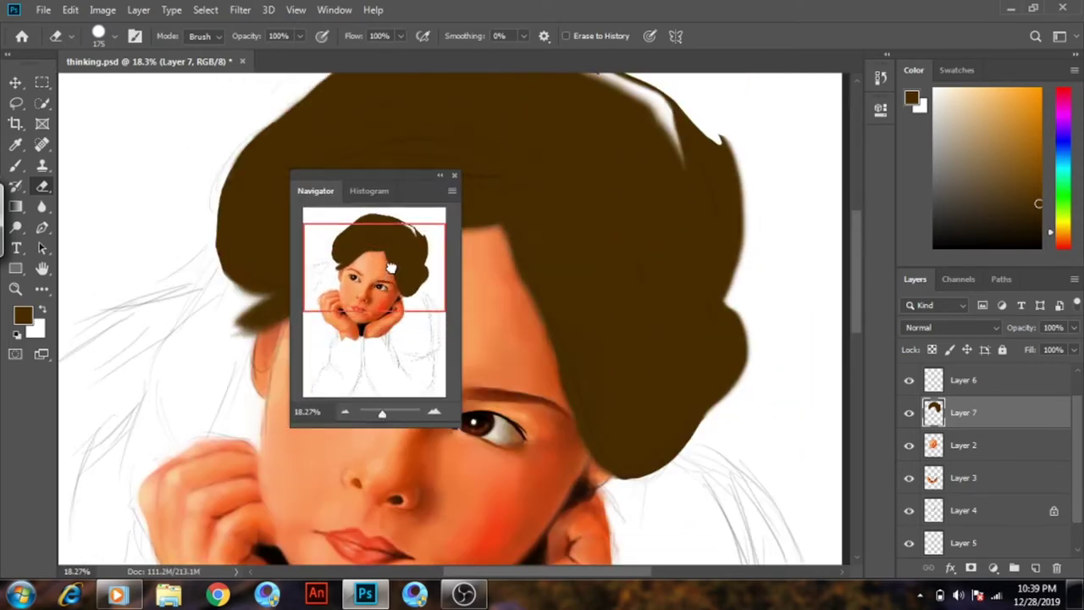
mouse_move(720, 229)
mouse_down()
mouse_move(738, 235)
mouse_move(709, 207)
mouse_move(737, 322)
mouse_move(740, 251)
mouse_move(741, 356)
mouse_up()
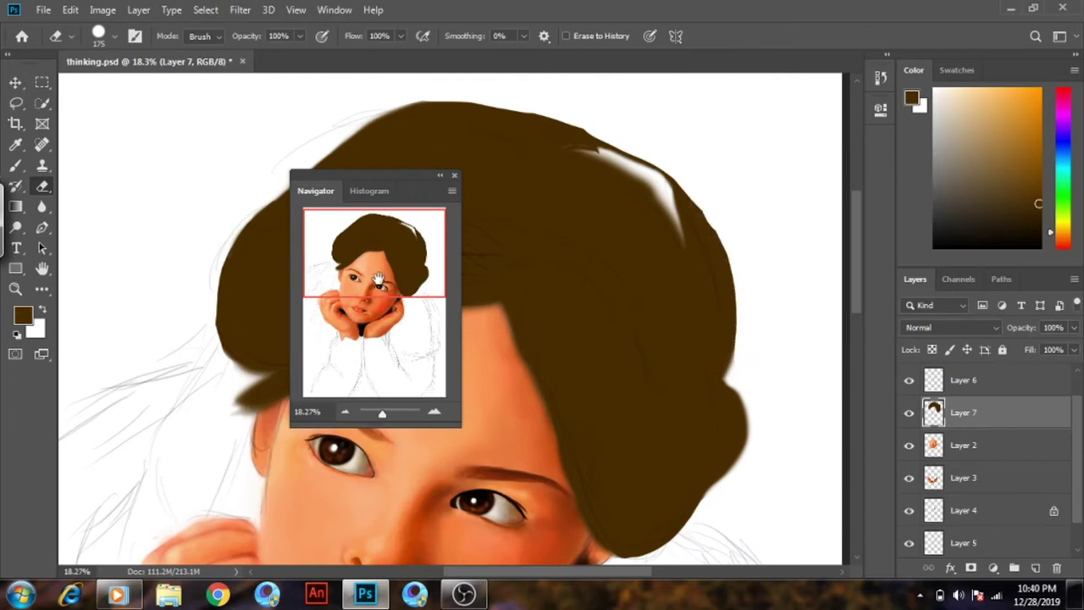
With the Brush, paint brown over the leftover highlight along the hair's upper edge
click(15, 166)
mouse_move(576, 164)
mouse_down()
mouse_move(554, 145)
mouse_move(644, 174)
mouse_move(680, 245)
mouse_move(642, 173)
mouse_move(550, 150)
mouse_up()
drag(610, 169, 669, 208)
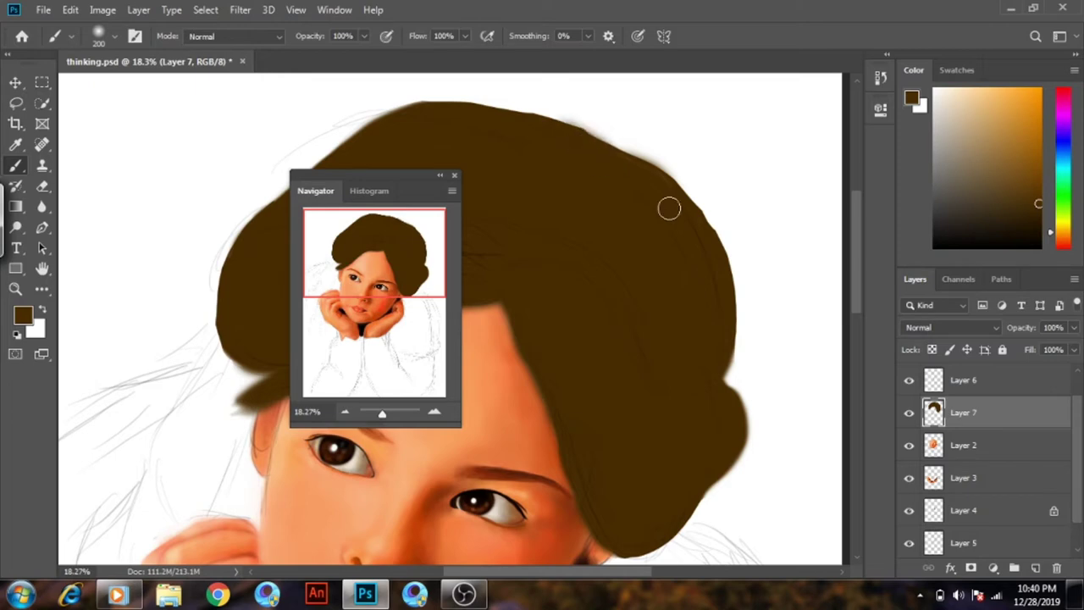
drag(413, 269, 424, 307)
Paint loose brown strands down the upper-left hair, then undo their lower part
scroll(424, 308, down, 5)
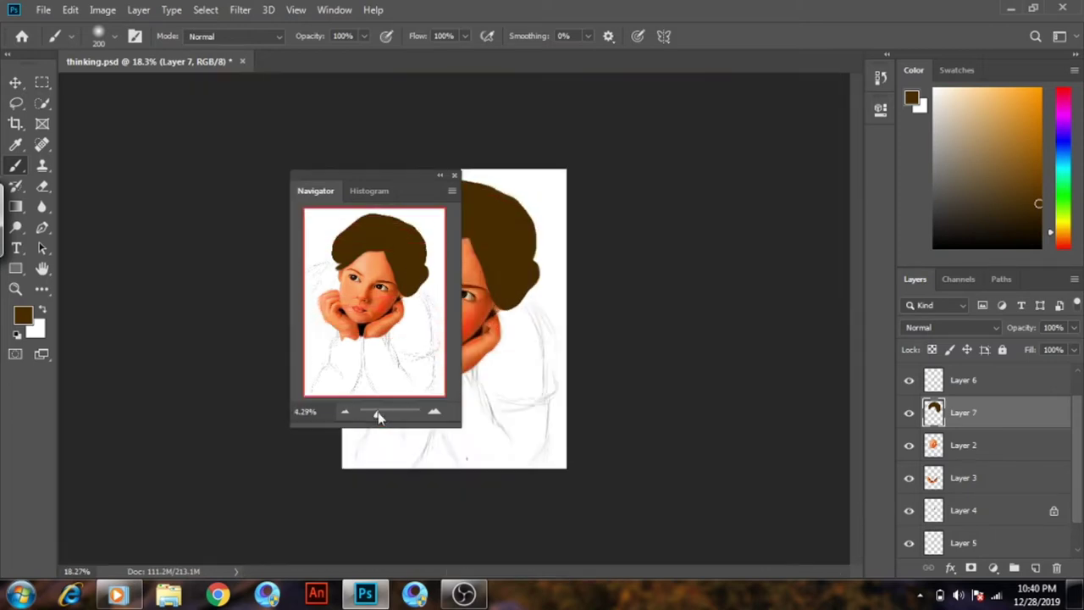
drag(376, 413, 382, 414)
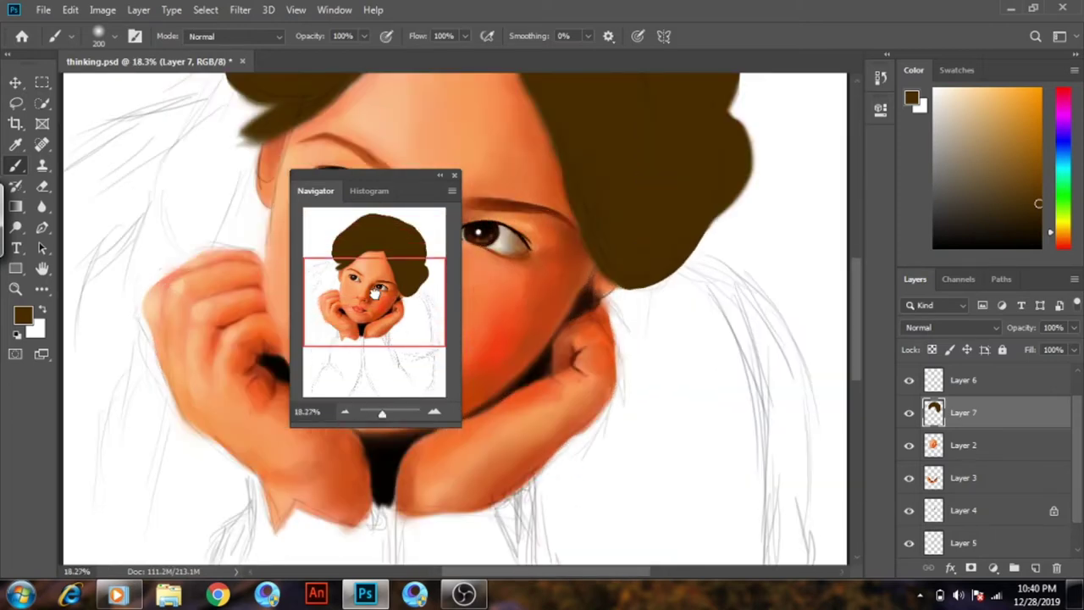
mouse_move(377, 288)
mouse_down()
mouse_move(387, 243)
mouse_move(359, 300)
mouse_up()
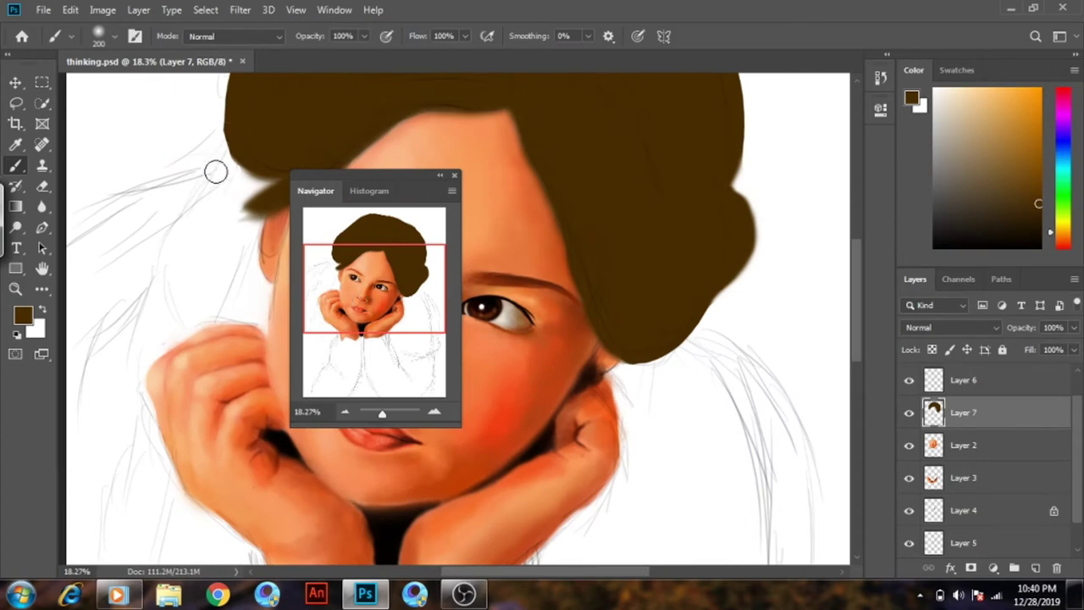
drag(222, 135, 169, 193)
mouse_move(212, 161)
mouse_down()
mouse_move(169, 229)
mouse_move(201, 280)
mouse_up()
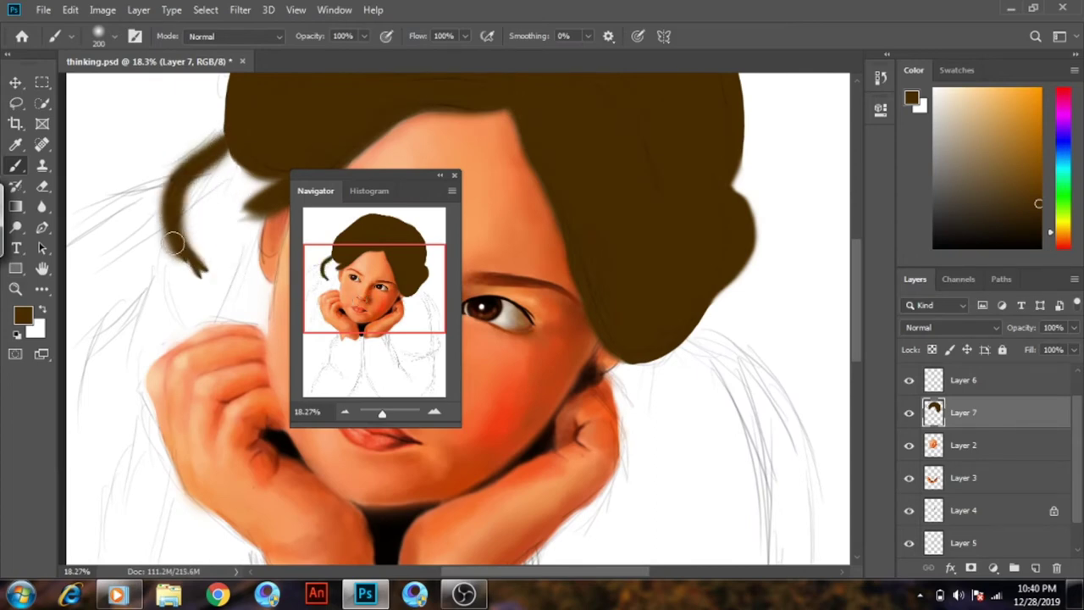
drag(173, 244, 166, 343)
drag(174, 301, 166, 343)
drag(386, 300, 384, 307)
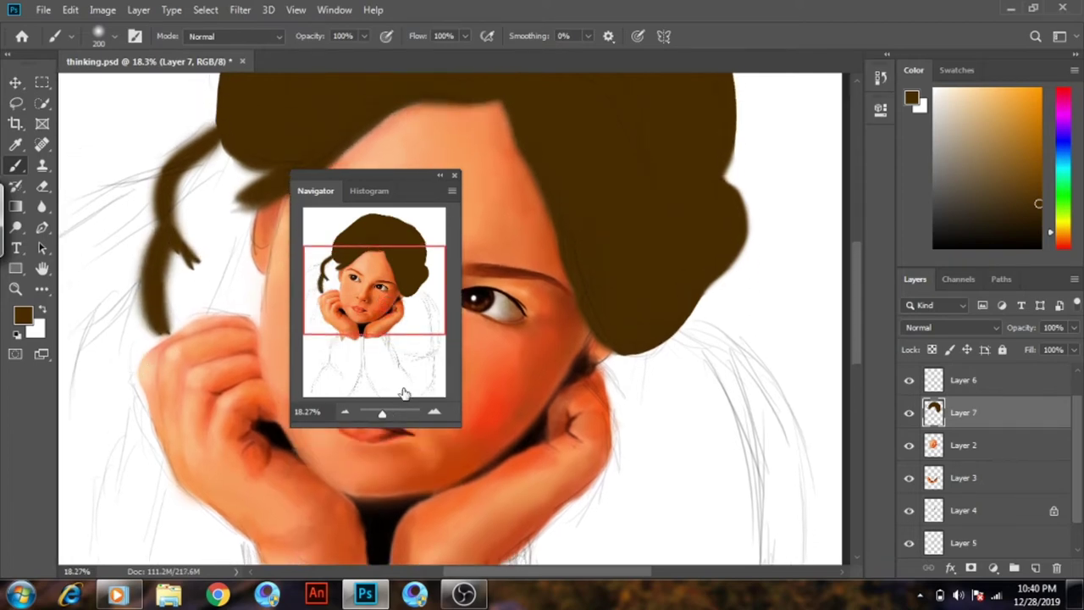
key(ctrl+z)
key(ctrl+z)
key(ctrl+z)
key(ctrl+z)
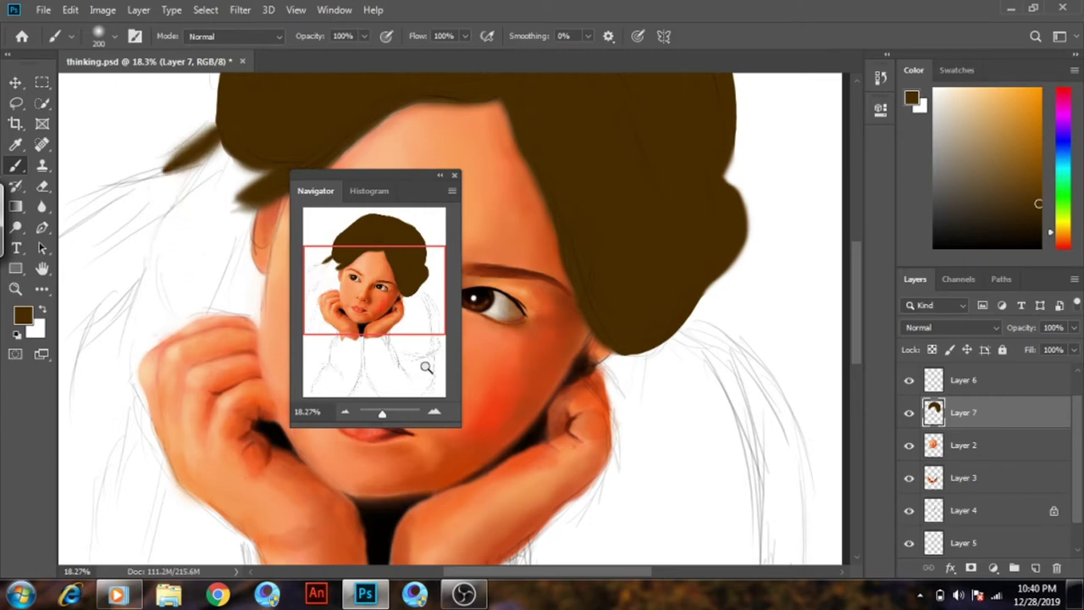
key(ctrl+z)
Add a new layer beneath Layer 3 and paint curved strands down the left side
click(1034, 570)
drag(976, 428, 979, 542)
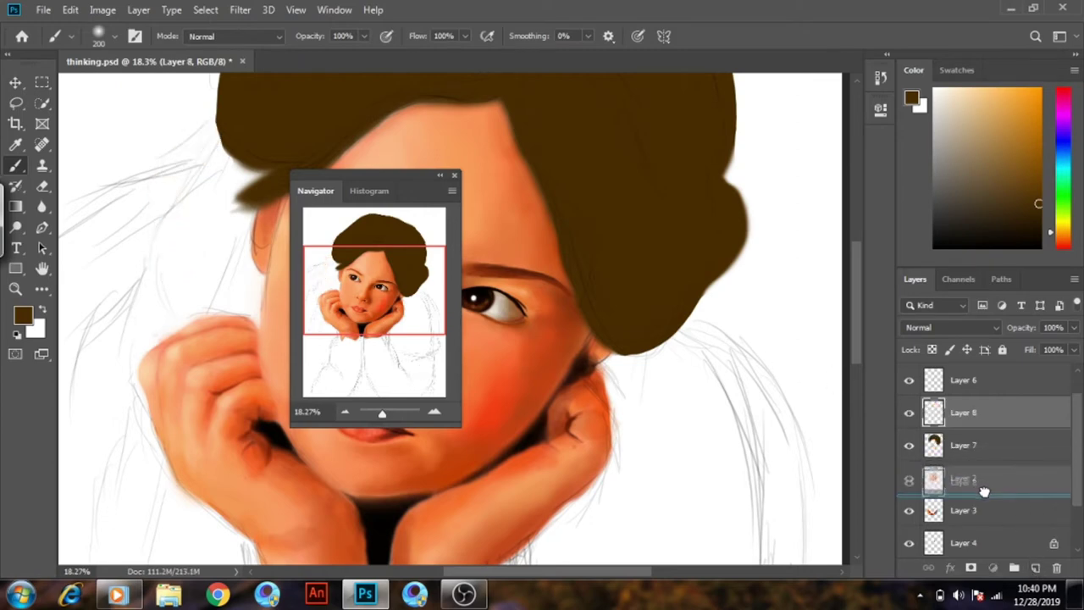
mouse_move(216, 142)
mouse_down()
mouse_move(176, 188)
mouse_move(178, 328)
mouse_up()
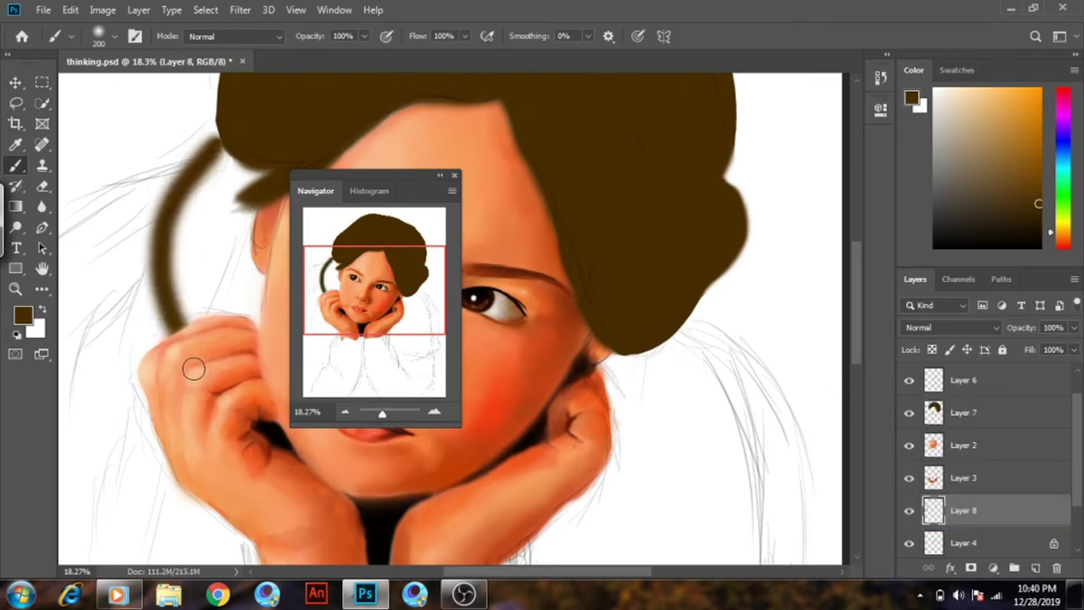
drag(224, 152, 178, 271)
mouse_move(173, 224)
mouse_down()
mouse_move(116, 310)
mouse_move(113, 378)
mouse_move(161, 414)
mouse_up()
Paint forking strands below the left hand and thicken them toward the lower-left corner
drag(373, 293, 394, 316)
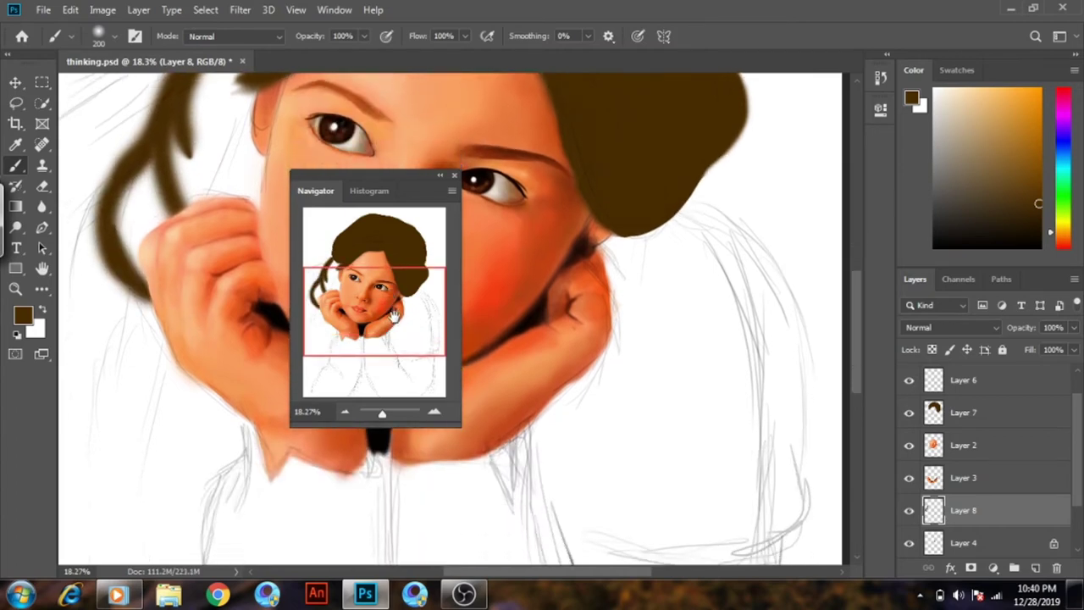
drag(197, 403, 106, 437)
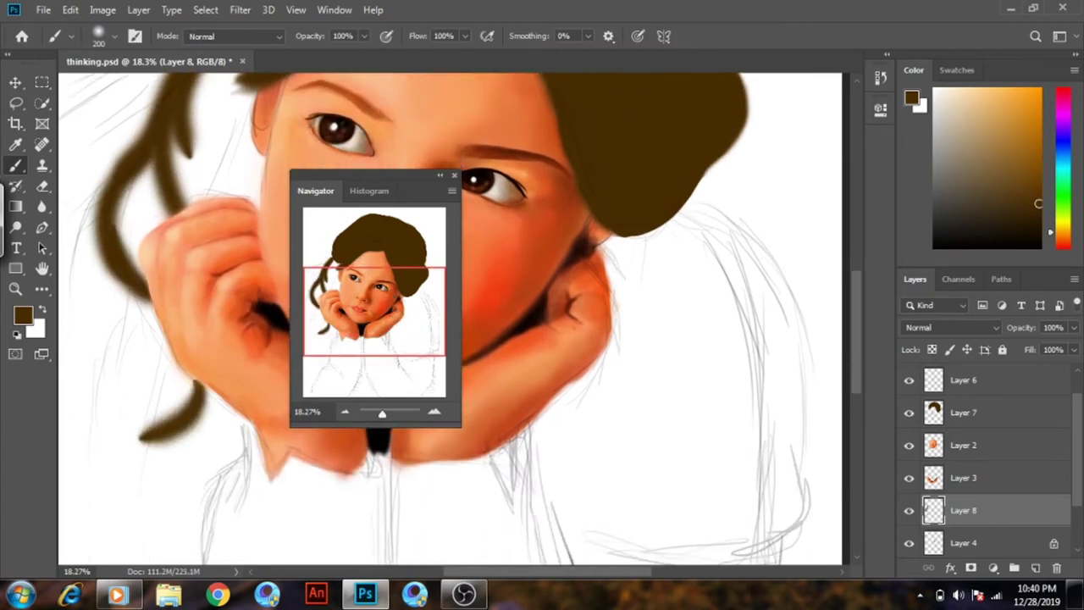
drag(80, 250, 61, 349)
drag(99, 242, 70, 283)
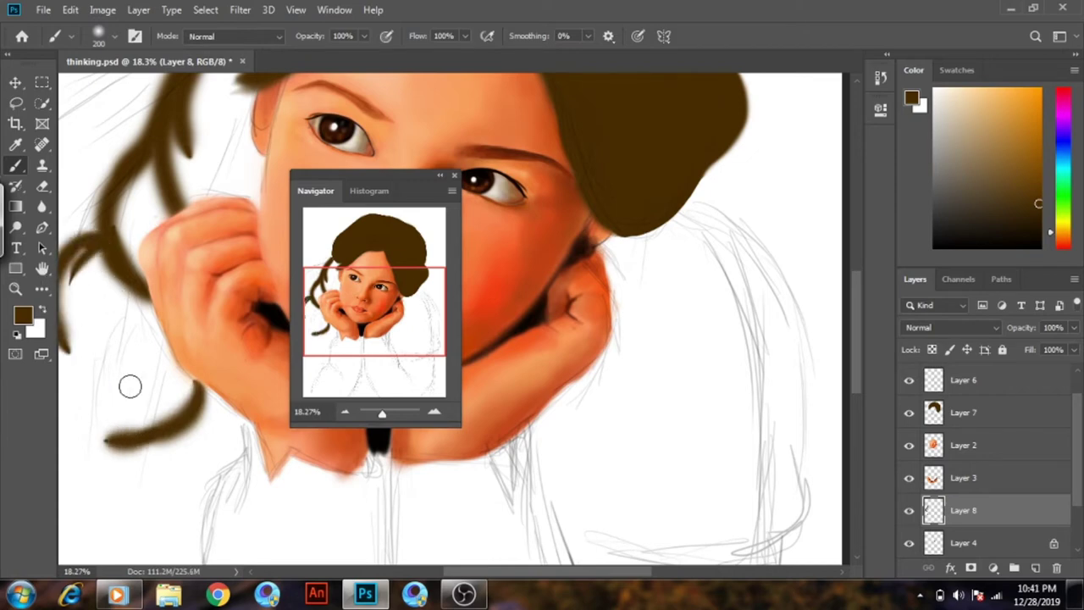
drag(77, 341, 97, 403)
mouse_move(161, 437)
mouse_down()
mouse_move(115, 504)
mouse_move(110, 538)
mouse_up()
drag(147, 472, 85, 547)
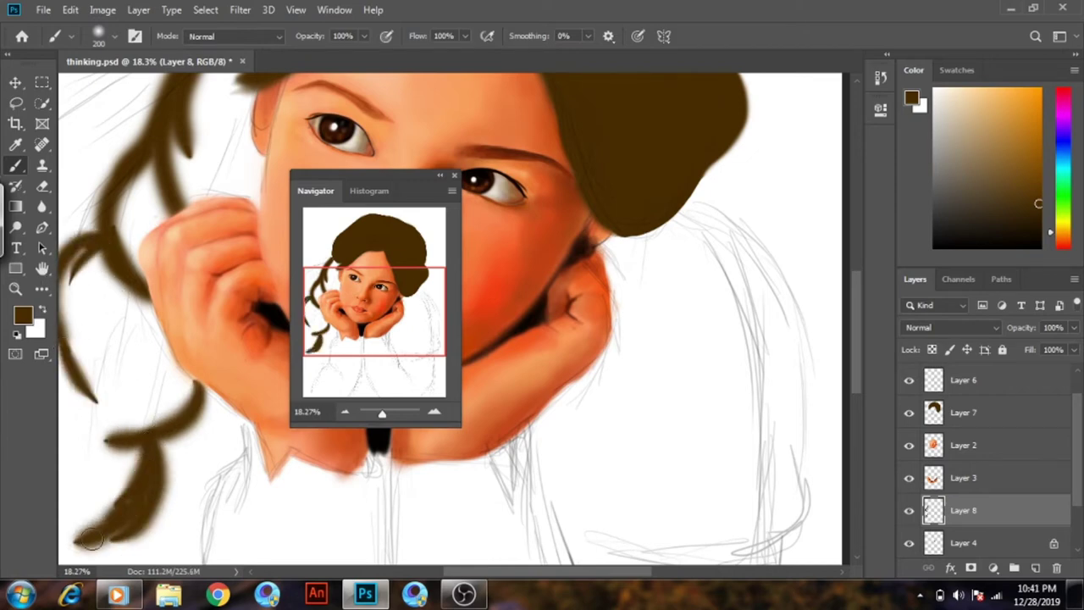
mouse_move(127, 508)
mouse_down()
mouse_move(59, 561)
mouse_move(63, 553)
mouse_up()
Fill the notch and build up the dark hair mass along the left edge beside the face
drag(303, 330, 327, 362)
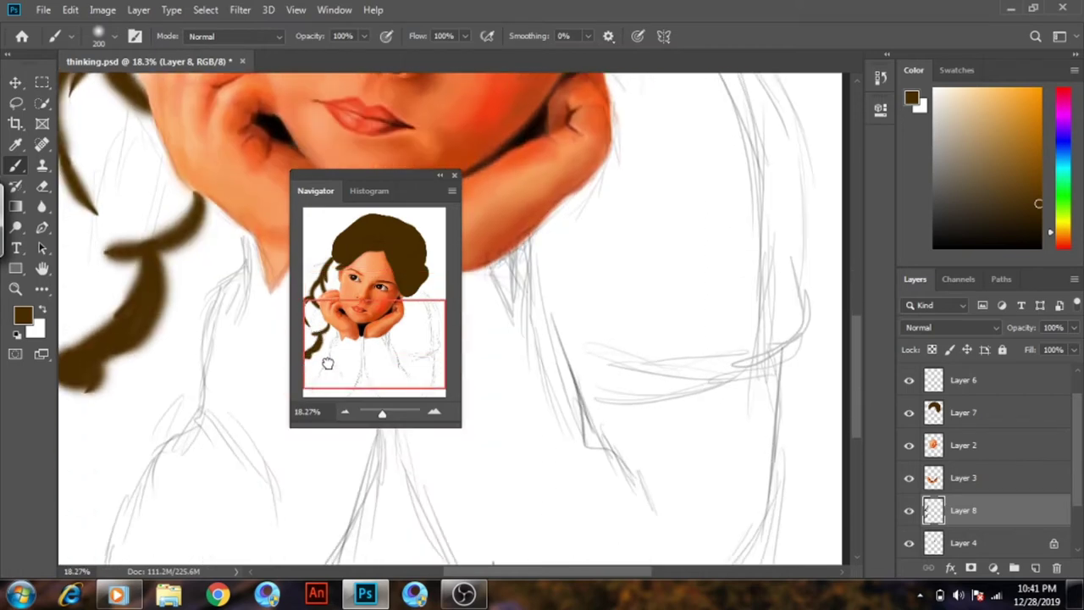
mouse_move(89, 400)
mouse_down()
mouse_move(59, 439)
mouse_move(74, 351)
mouse_move(121, 315)
mouse_move(81, 347)
mouse_move(90, 356)
mouse_up()
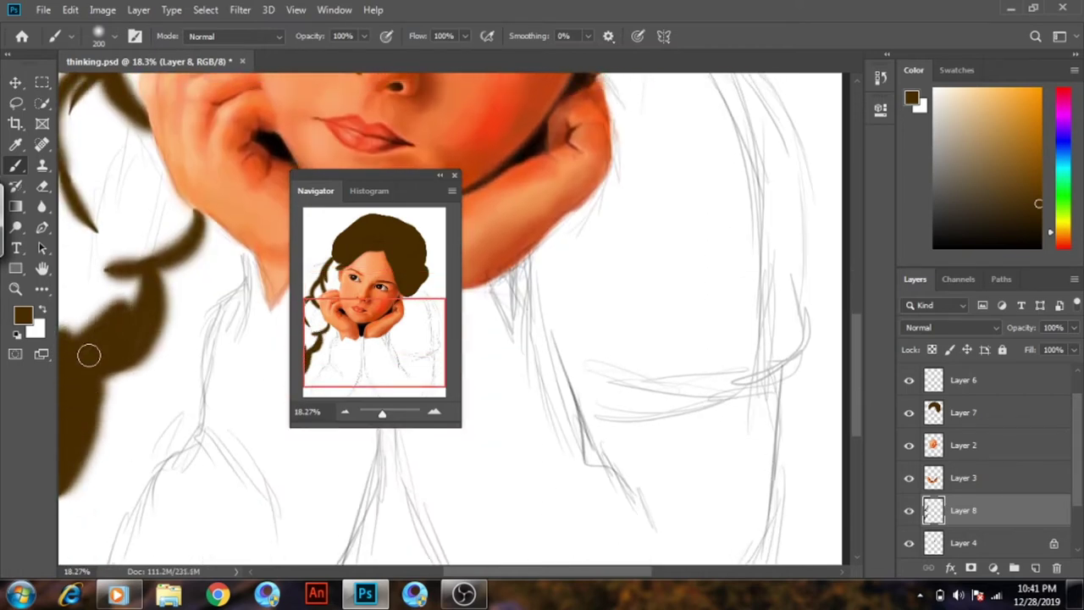
drag(143, 280, 129, 339)
mouse_move(121, 292)
mouse_down()
mouse_move(100, 285)
mouse_move(80, 305)
mouse_move(64, 213)
mouse_move(77, 191)
mouse_move(97, 254)
mouse_move(127, 237)
mouse_up()
drag(367, 312, 366, 291)
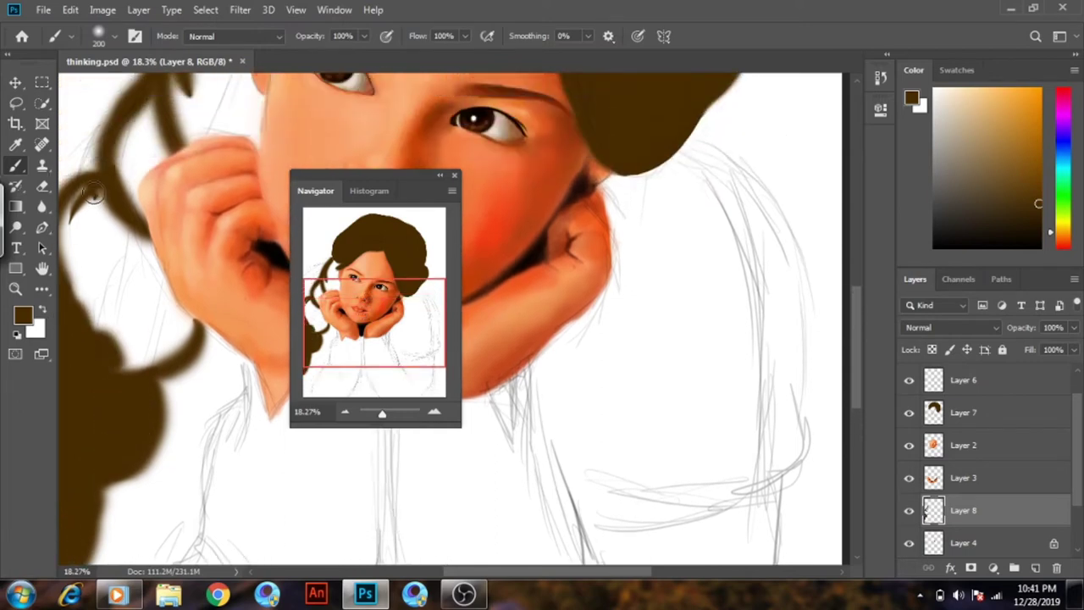
mouse_move(97, 191)
mouse_down()
mouse_move(67, 254)
mouse_move(72, 271)
mouse_move(81, 216)
mouse_move(93, 297)
mouse_move(110, 238)
mouse_move(127, 322)
mouse_move(117, 309)
mouse_move(166, 252)
mouse_move(167, 342)
mouse_move(149, 363)
mouse_move(183, 340)
mouse_up()
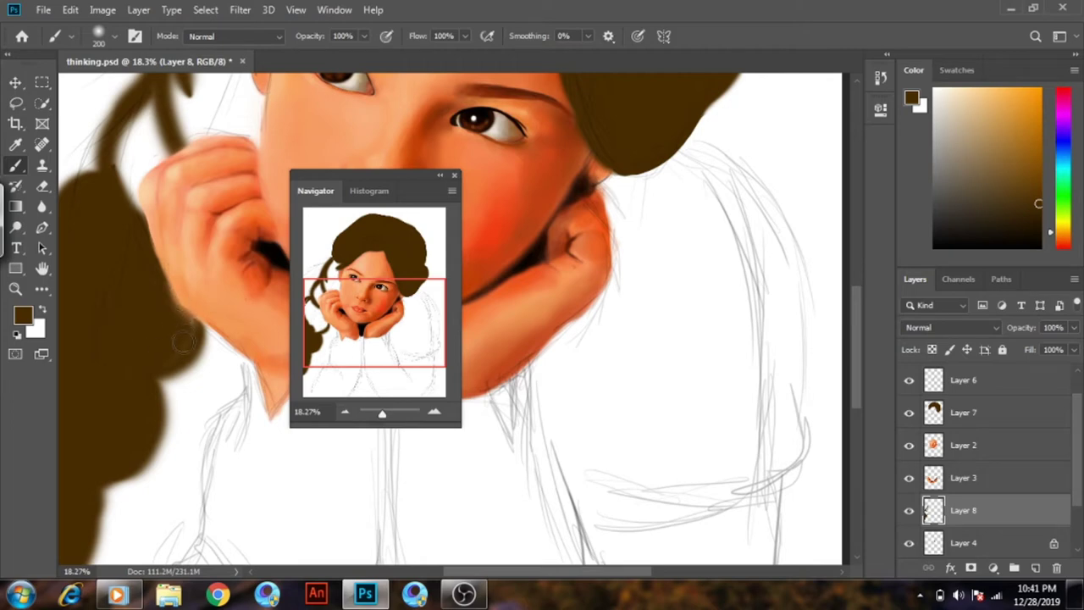
scroll(161, 355, down, 2)
scroll(157, 296, up, 5)
mouse_move(158, 295)
mouse_down()
mouse_move(119, 254)
mouse_move(126, 314)
mouse_move(142, 241)
mouse_move(140, 339)
mouse_move(167, 288)
mouse_move(182, 335)
mouse_move(225, 310)
mouse_move(255, 356)
mouse_move(258, 207)
mouse_move(220, 288)
mouse_move(194, 268)
mouse_move(225, 170)
mouse_move(232, 180)
mouse_up()
scroll(161, 289, up, 3)
scroll(161, 289, up, 2)
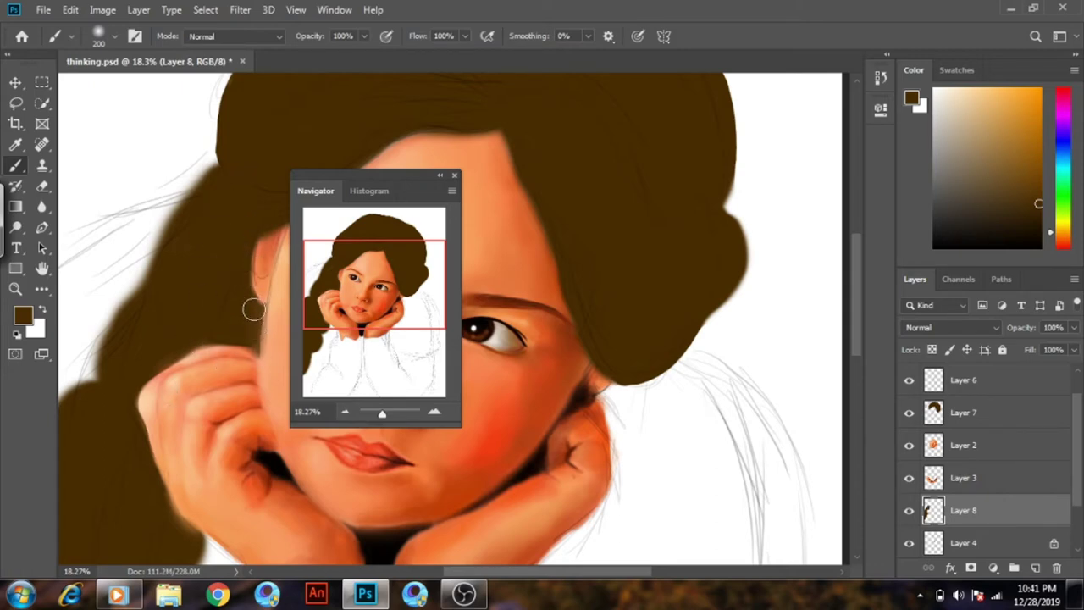
Select the hair layer, Layer 7, and lock its transparent pixels
drag(382, 413, 377, 414)
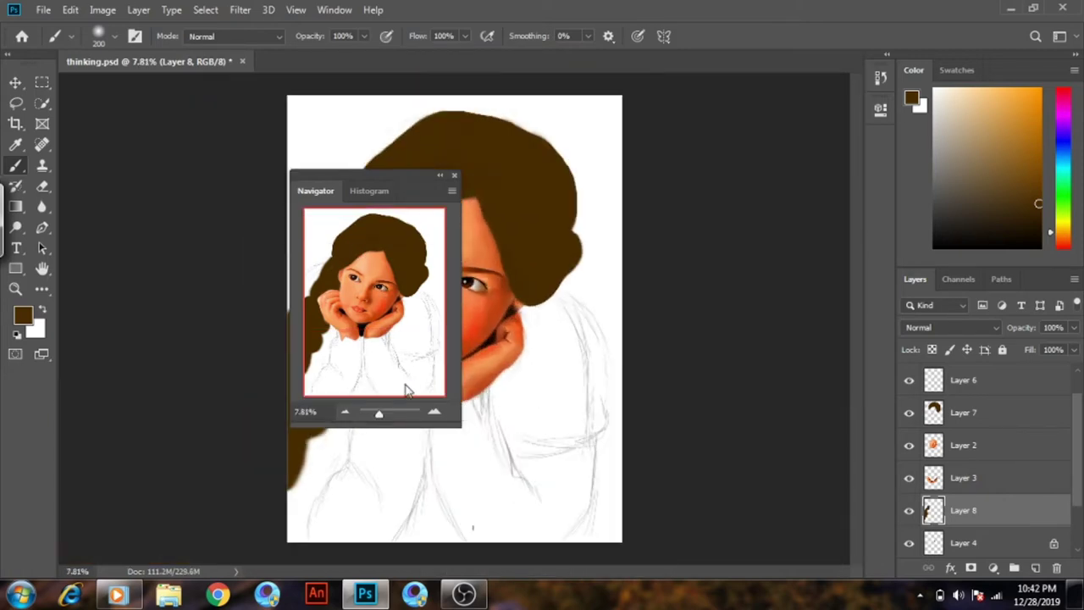
drag(383, 416, 385, 414)
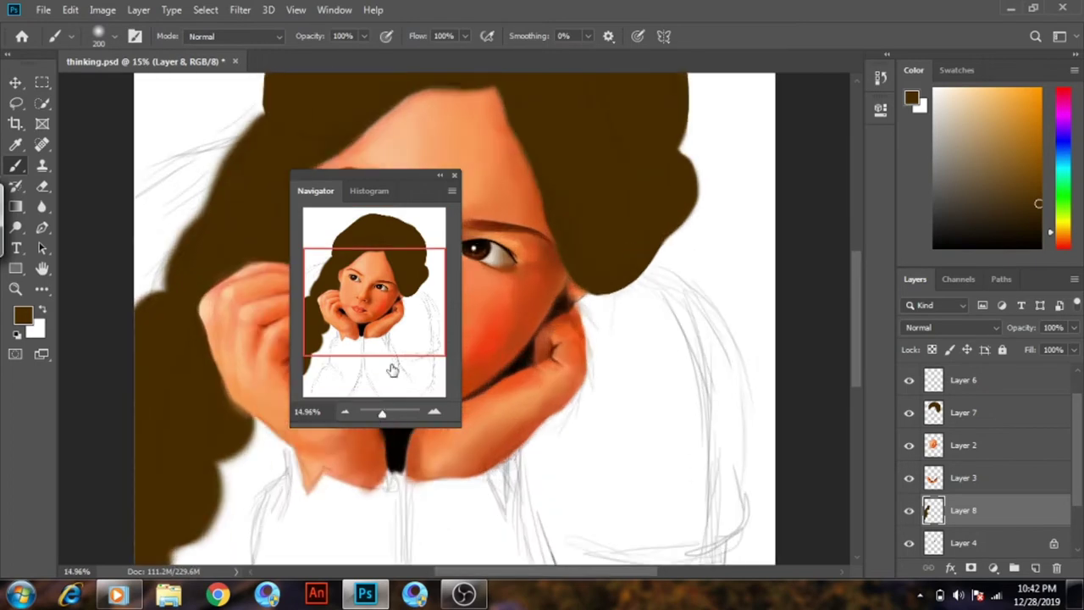
mouse_move(387, 367)
mouse_down()
mouse_move(382, 291)
mouse_move(386, 337)
mouse_up()
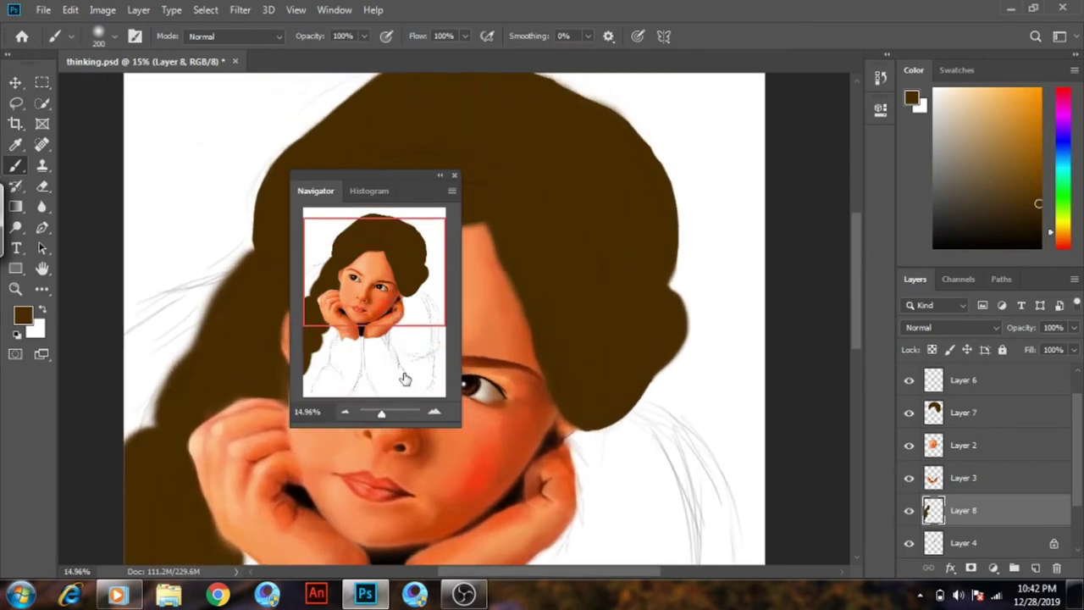
drag(427, 181, 783, 202)
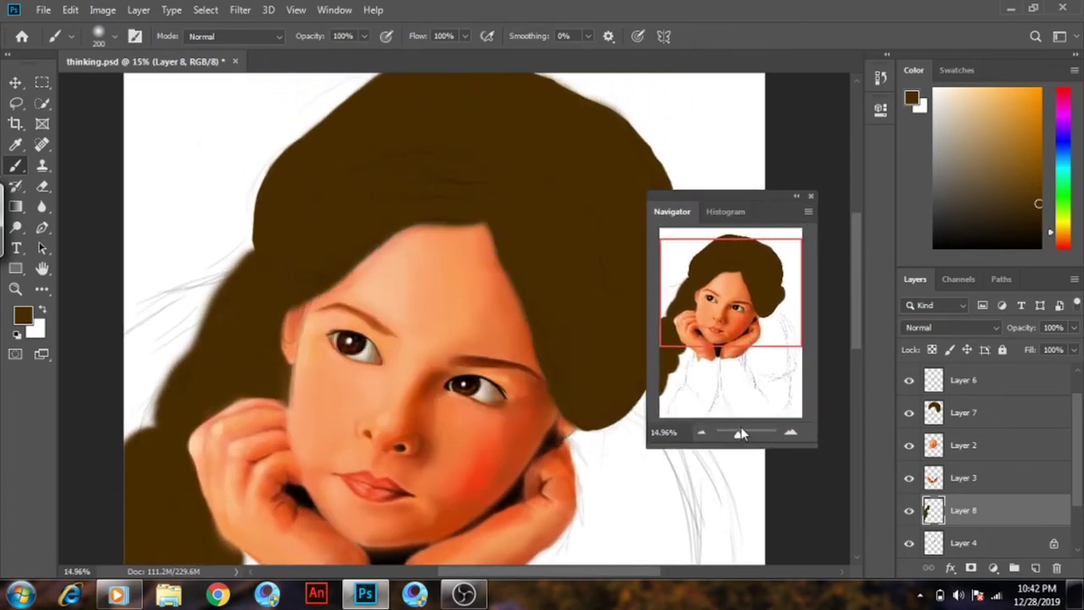
drag(732, 270, 733, 260)
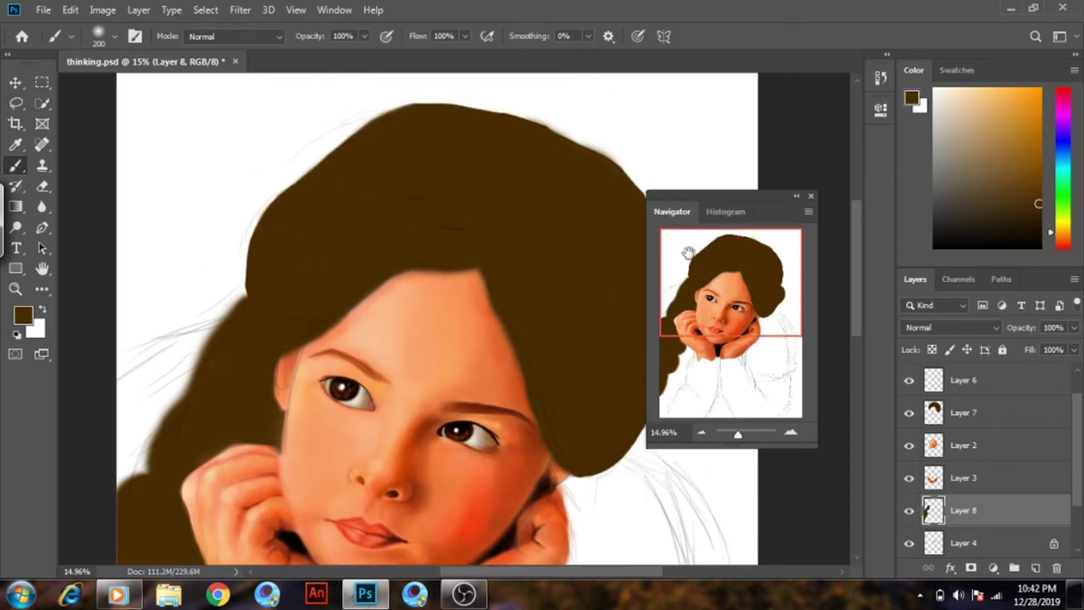
scroll(730, 296, down, 2)
scroll(747, 325, up, 3)
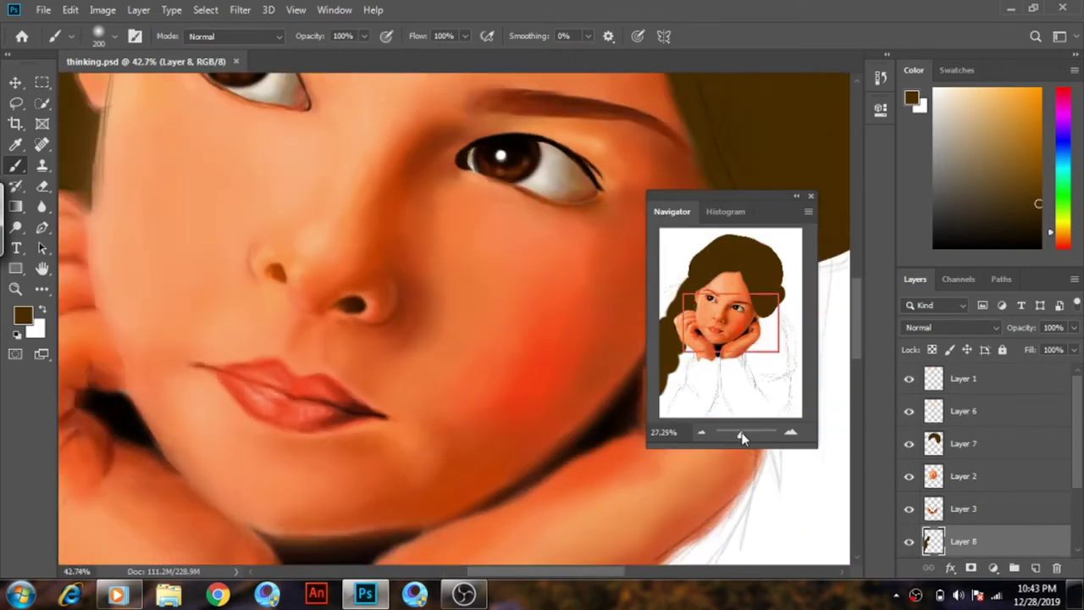
drag(747, 325, 757, 330)
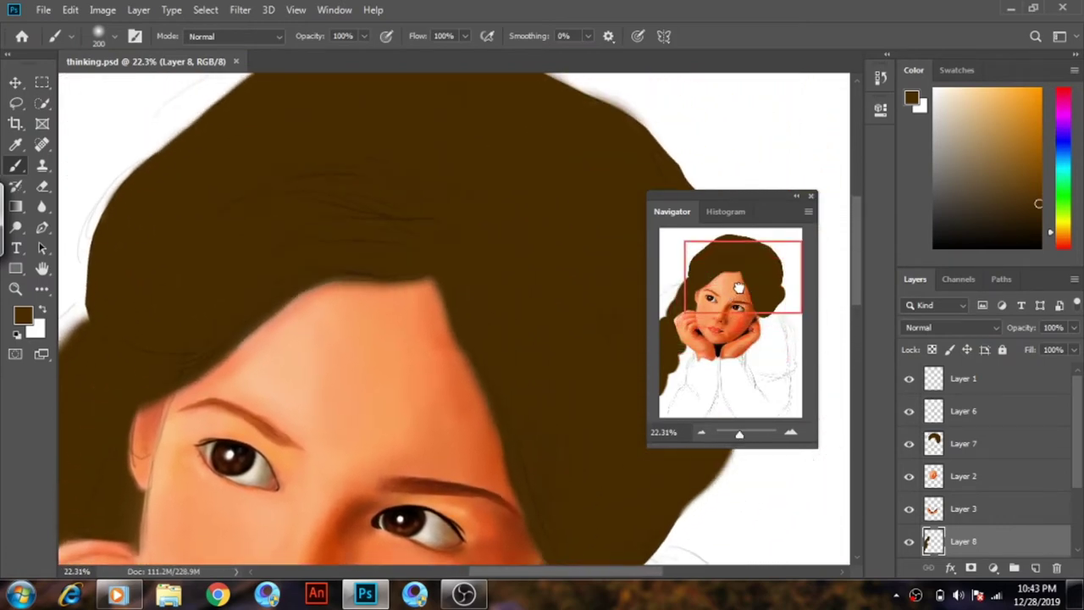
click(940, 449)
click(911, 446)
click(909, 447)
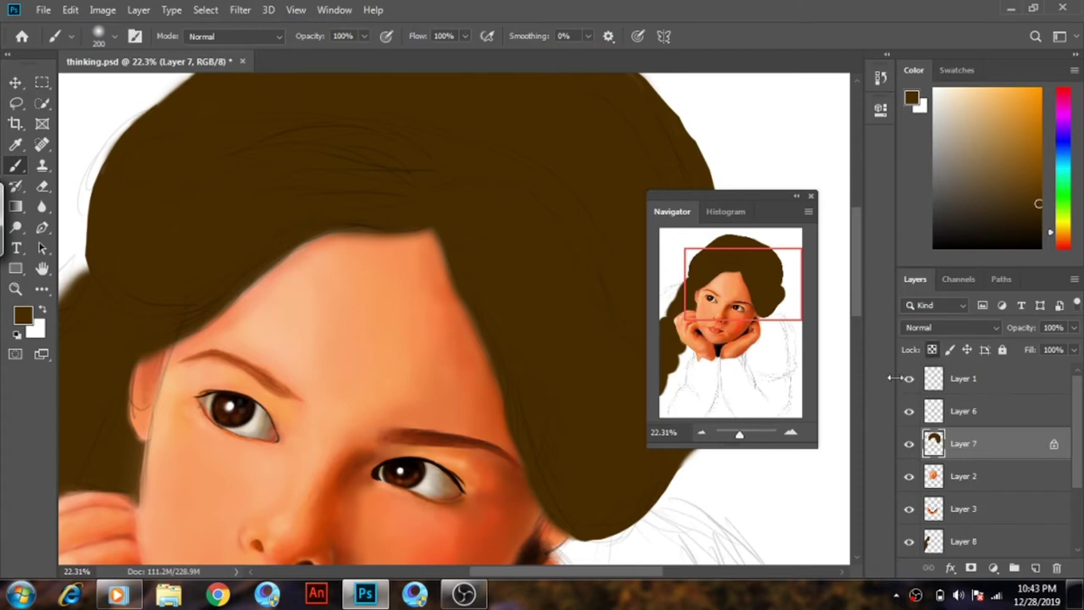
Enlarge the brush to 600 px and zoom out slightly to 18.27%
drag(775, 305, 773, 294)
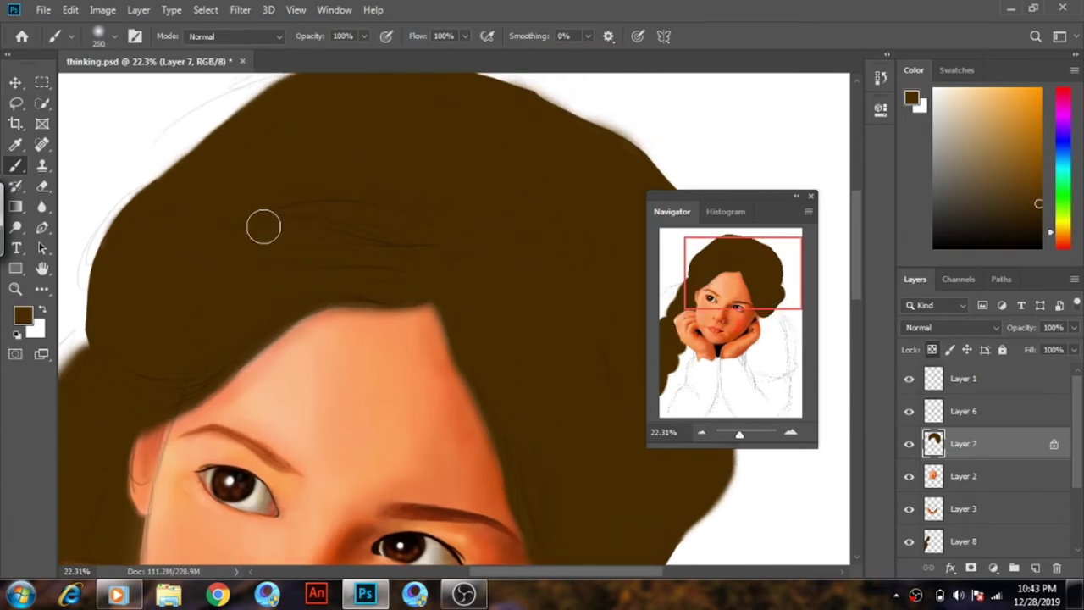
key(bracketright)
key(bracketright)
key(bracketright)
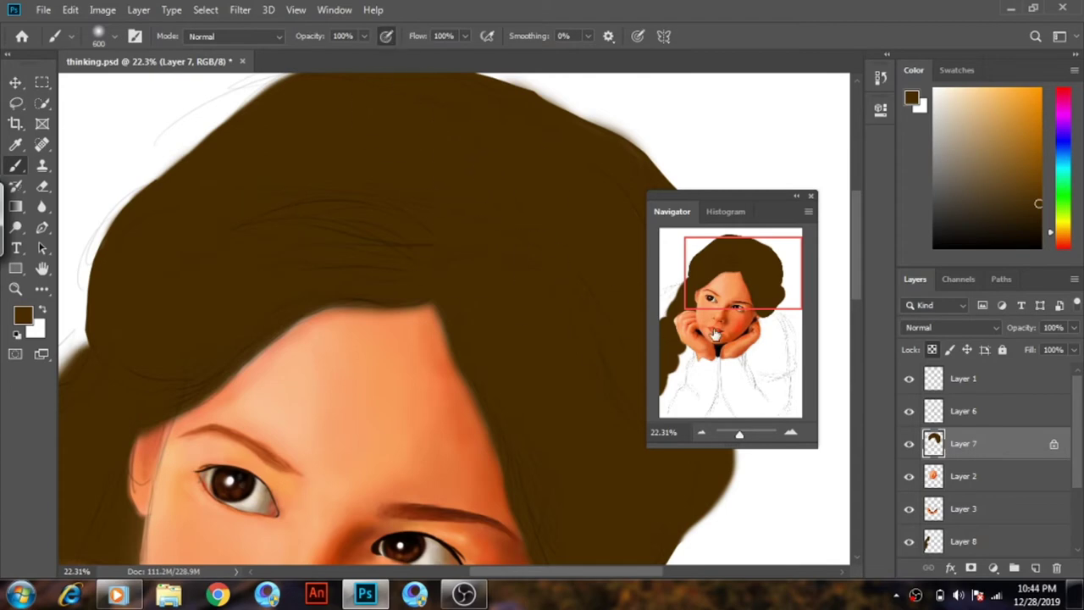
drag(716, 335, 730, 297)
drag(739, 440, 737, 434)
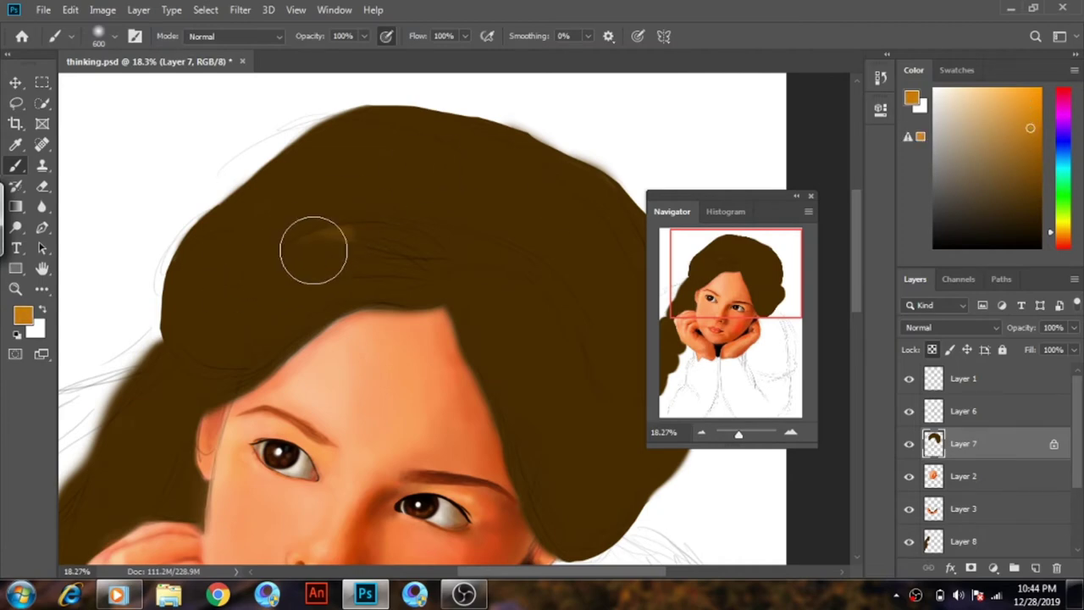
Glaze lighter golden streaks along the hairline, undoing the last stroke
drag(347, 231, 258, 270)
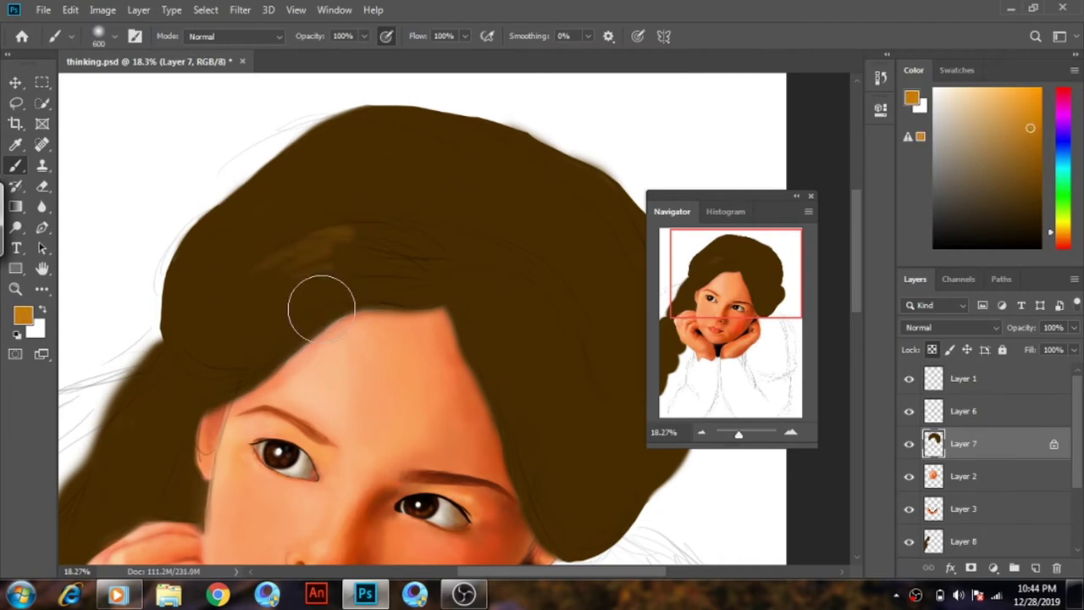
drag(322, 310, 283, 328)
drag(314, 251, 356, 241)
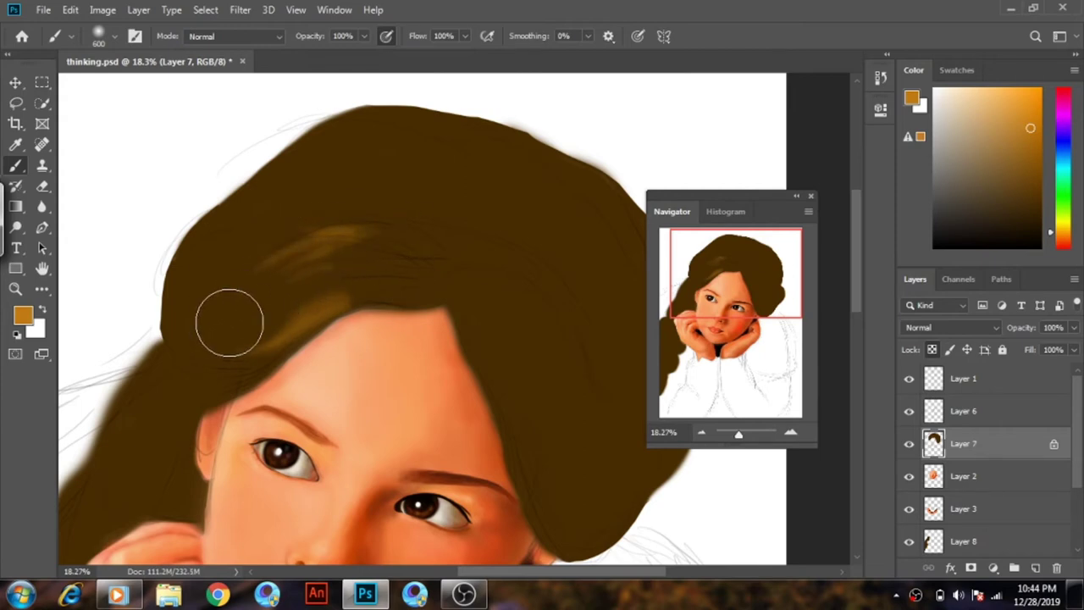
mouse_move(289, 270)
mouse_down()
mouse_move(223, 293)
mouse_move(296, 280)
mouse_move(354, 249)
mouse_move(354, 268)
mouse_up()
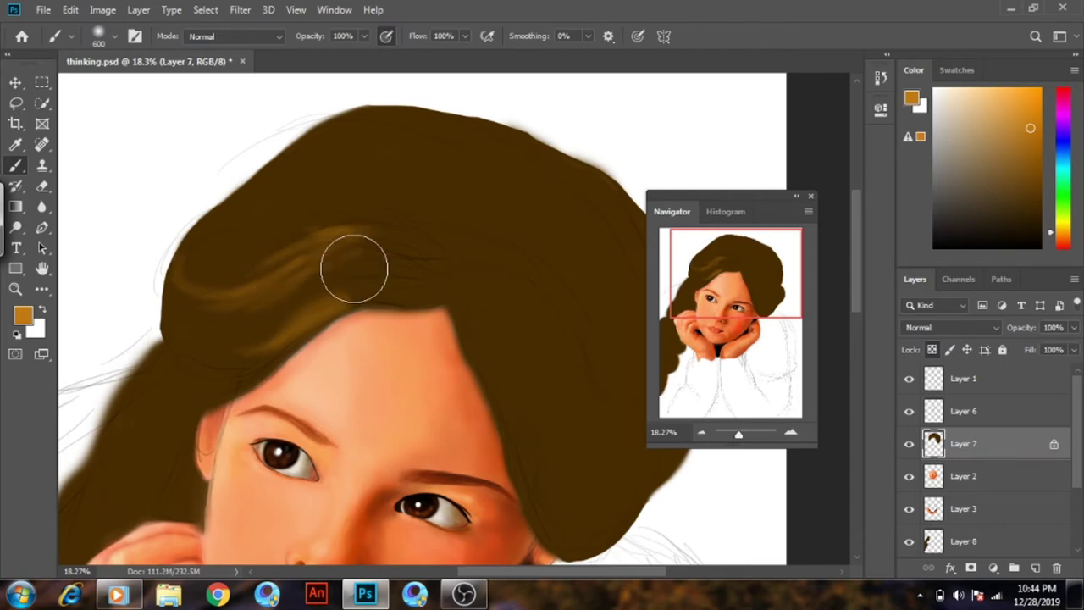
key(ctrl+z)
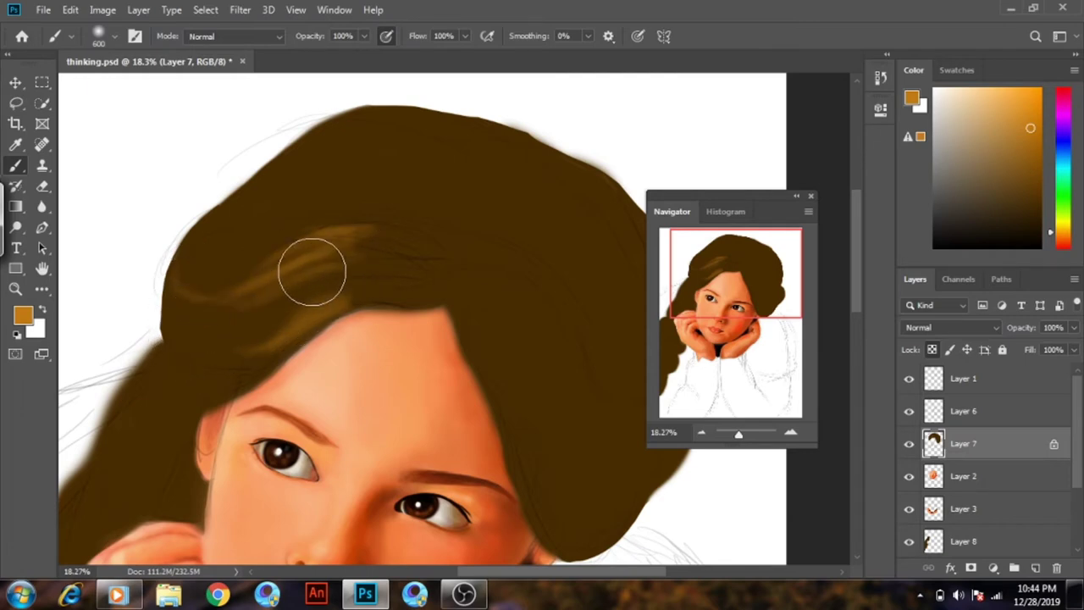
Add golden strands above the forehead, across the crown and on the hair's right side
drag(356, 254, 360, 260)
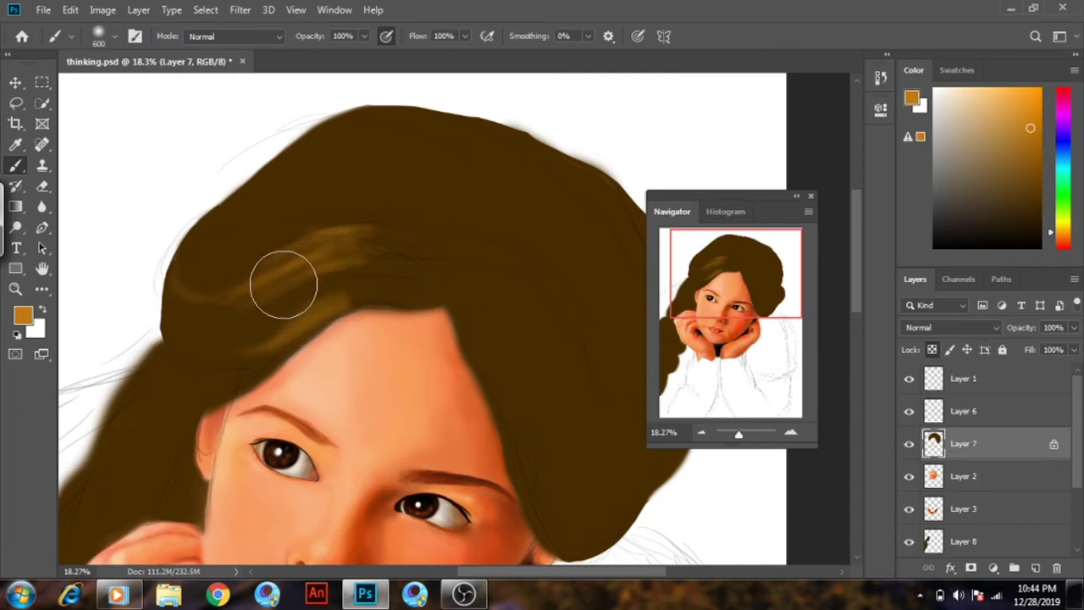
mouse_move(212, 322)
mouse_down()
mouse_move(352, 272)
mouse_move(291, 296)
mouse_move(229, 290)
mouse_move(215, 268)
mouse_move(232, 342)
mouse_move(220, 310)
mouse_move(291, 307)
mouse_move(201, 266)
mouse_up()
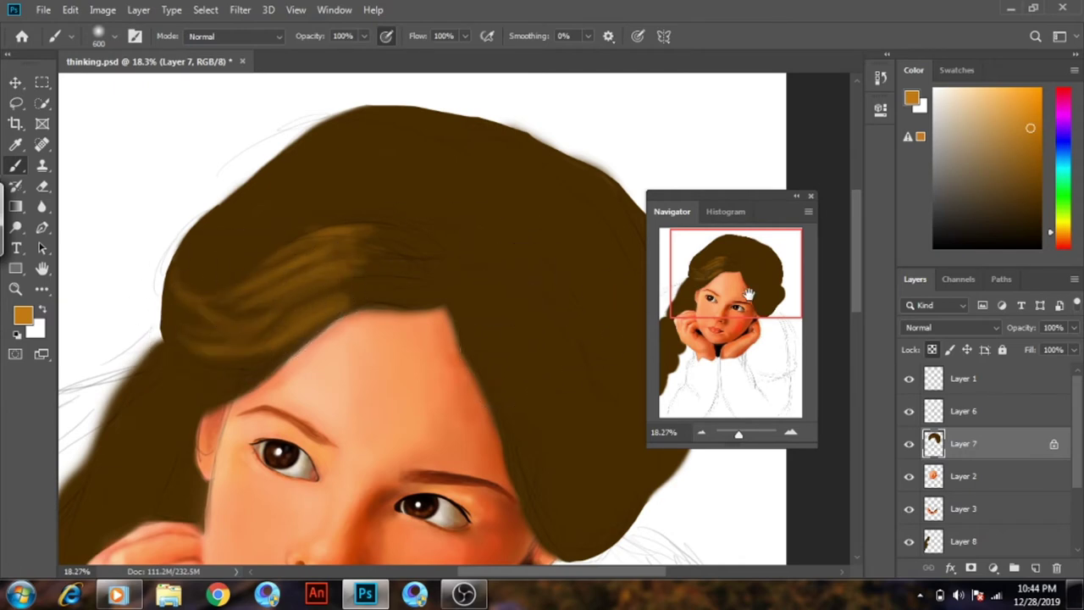
mouse_move(745, 291)
mouse_down()
mouse_move(758, 303)
mouse_move(755, 286)
mouse_up()
mouse_move(523, 287)
mouse_down()
mouse_move(562, 347)
mouse_move(513, 308)
mouse_move(571, 286)
mouse_move(585, 302)
mouse_up()
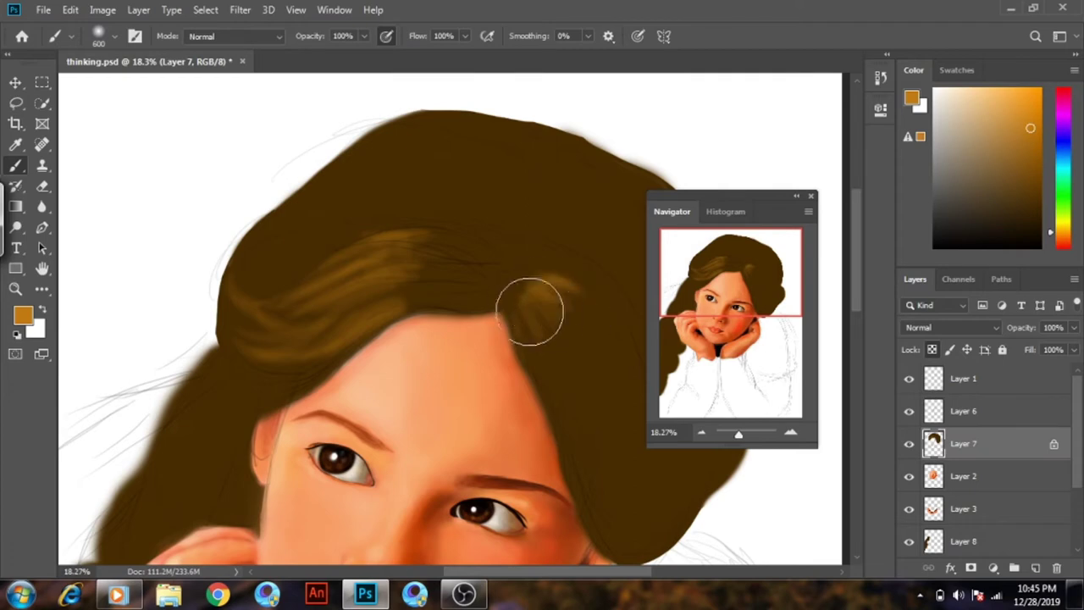
mouse_move(743, 296)
mouse_down()
mouse_move(750, 315)
mouse_move(739, 295)
mouse_up()
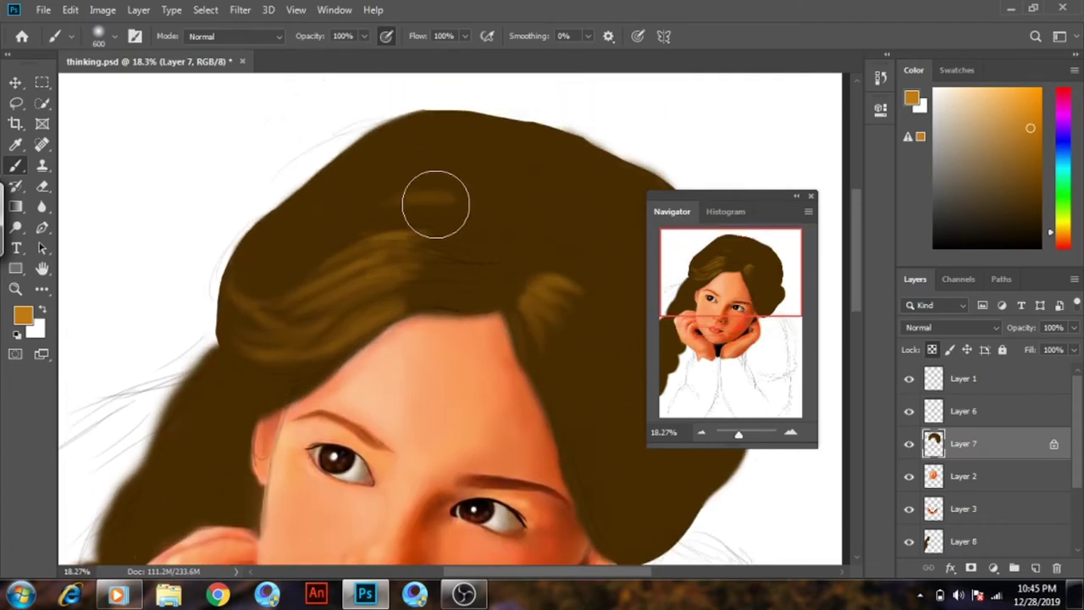
mouse_move(449, 198)
mouse_down()
mouse_move(355, 218)
mouse_move(291, 274)
mouse_move(279, 262)
mouse_move(328, 224)
mouse_move(348, 234)
mouse_move(322, 245)
mouse_move(312, 266)
mouse_up()
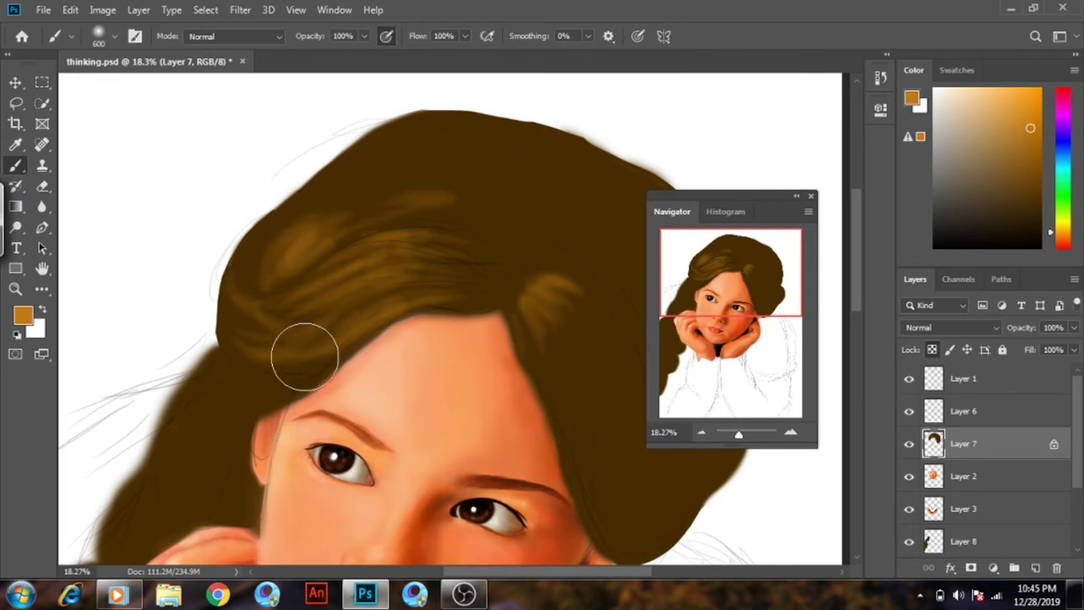
mouse_move(725, 299)
mouse_down()
mouse_move(725, 318)
mouse_move(731, 280)
mouse_up()
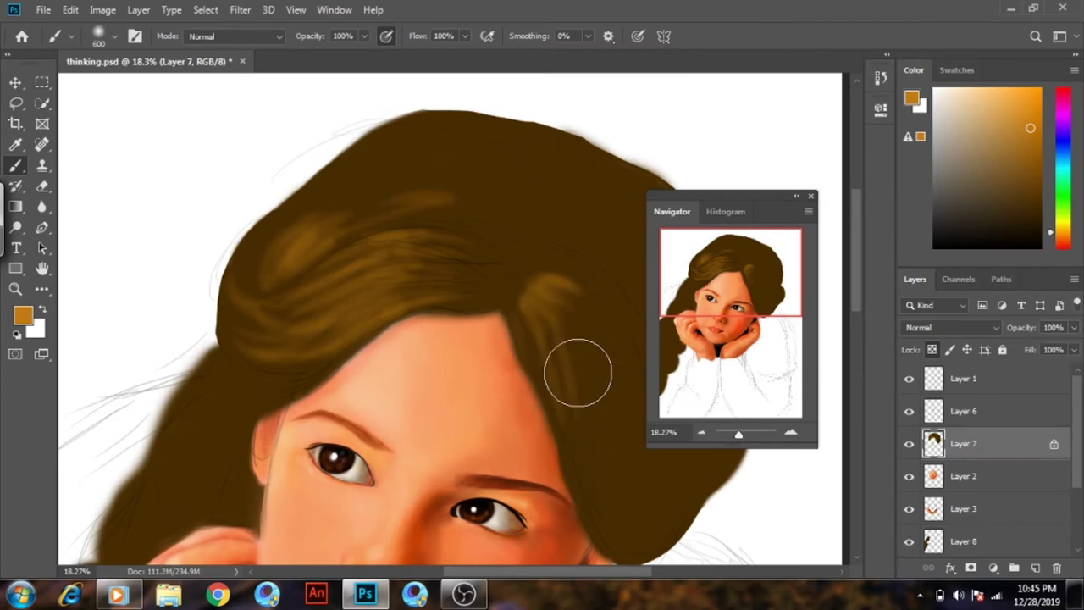
drag(545, 312, 576, 360)
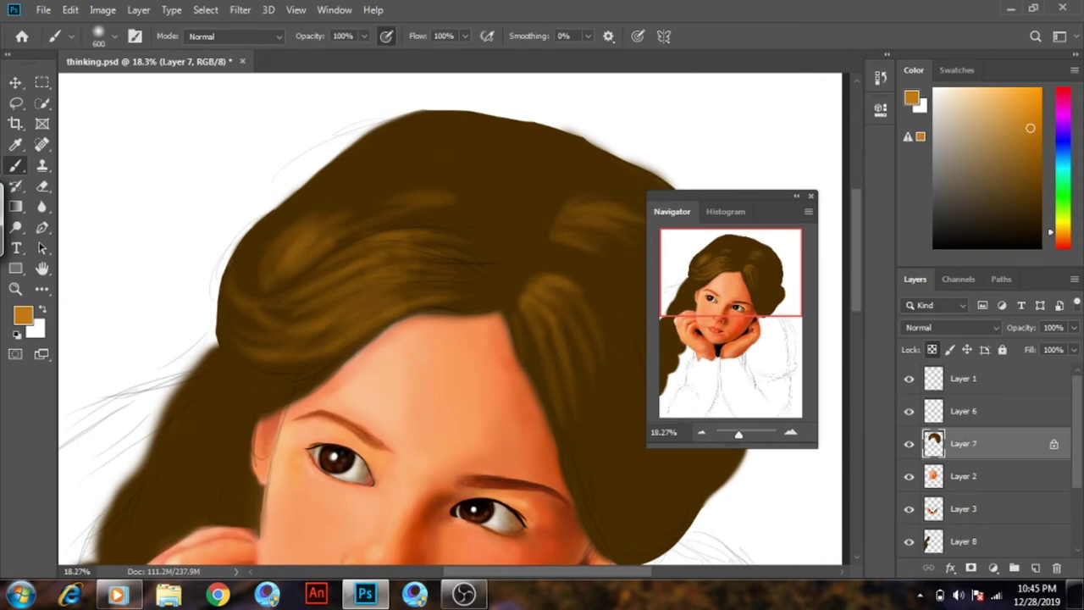
drag(749, 290, 765, 296)
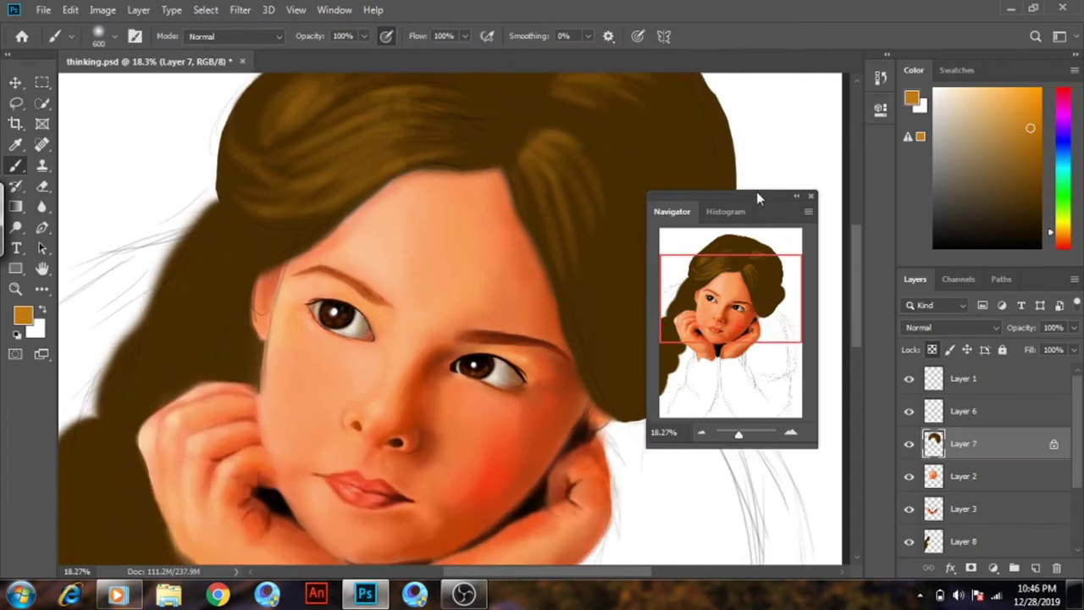
Move the Navigator off the hair and paint light strands down the right side into the lower curl
drag(756, 191, 365, 211)
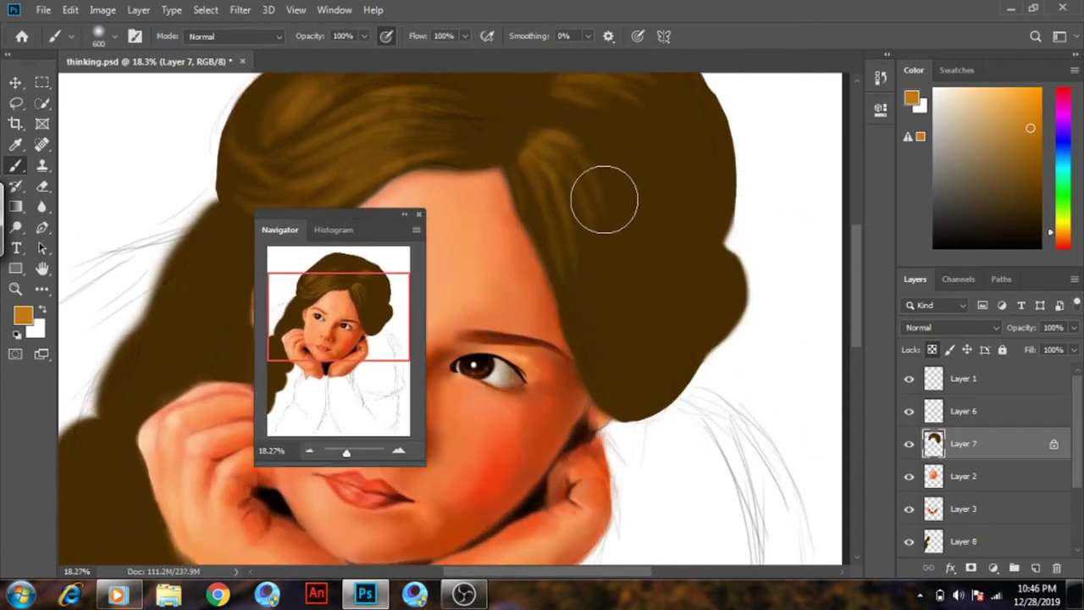
drag(613, 225, 664, 337)
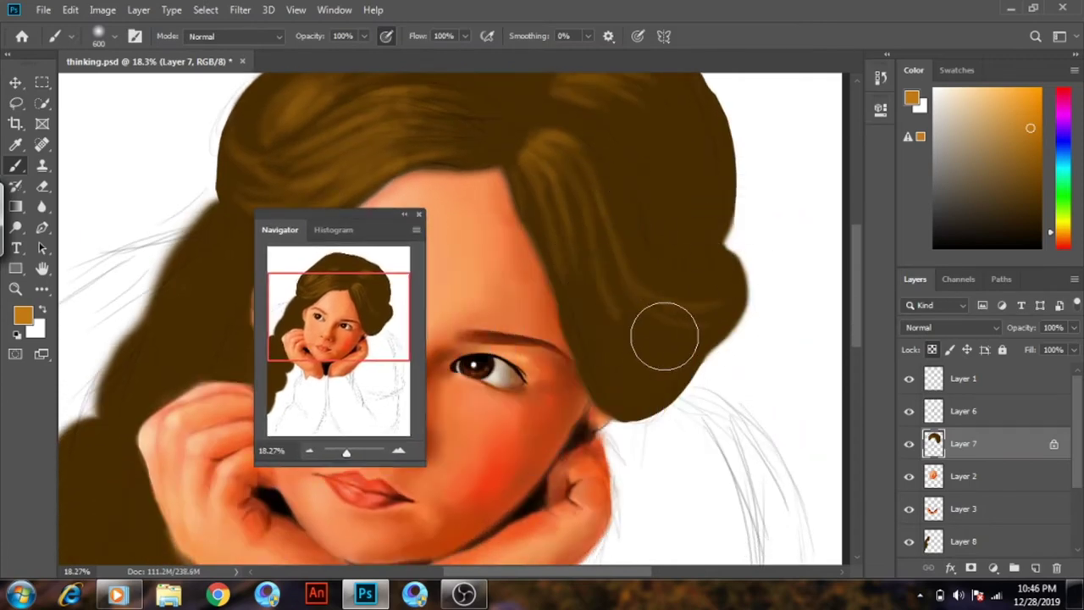
drag(562, 218, 653, 279)
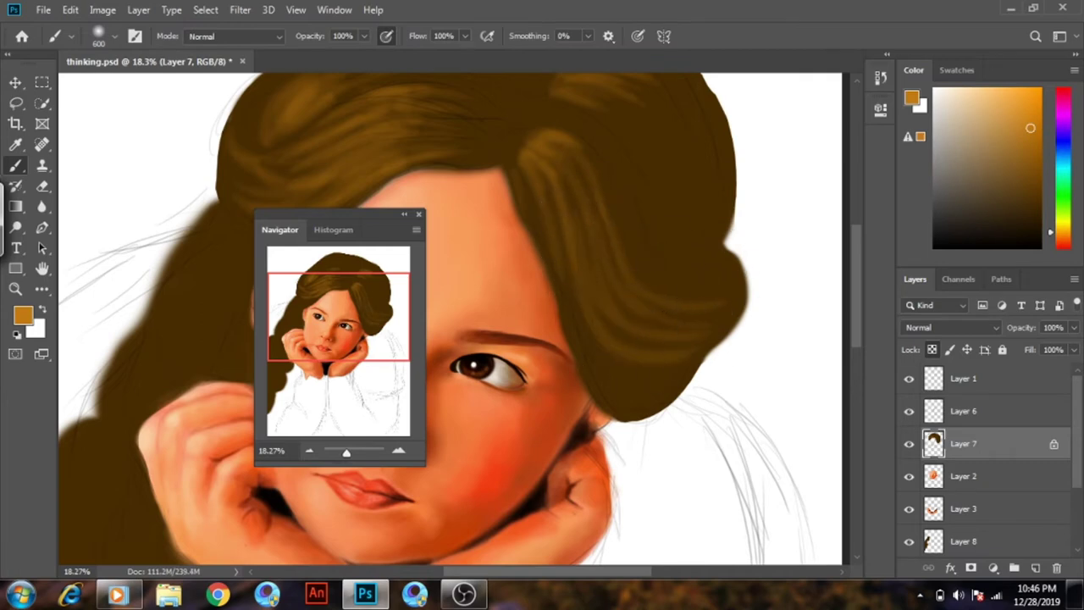
drag(568, 290, 658, 333)
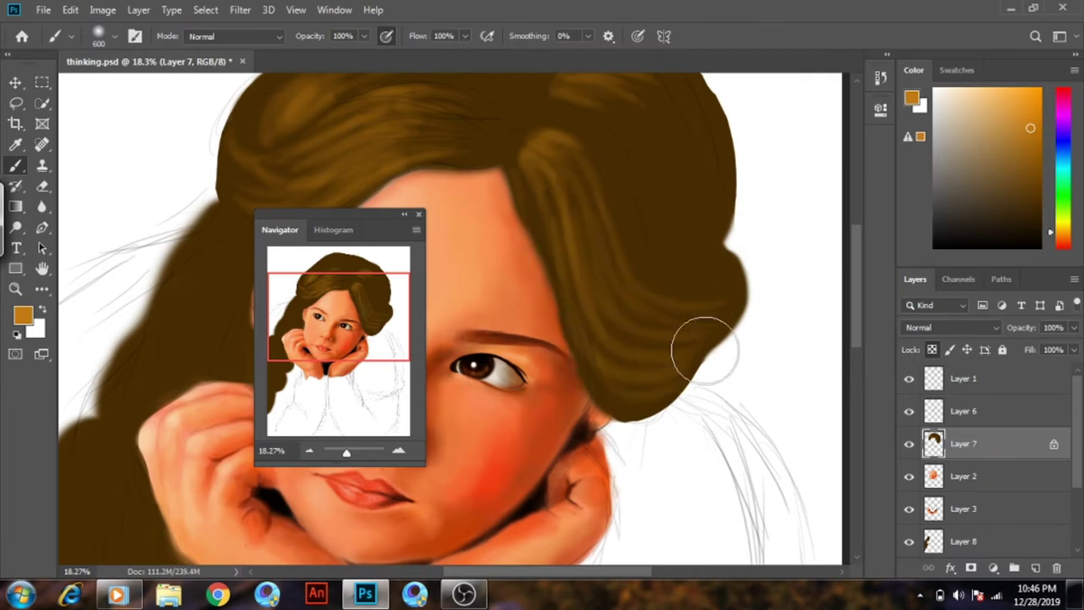
drag(371, 300, 371, 286)
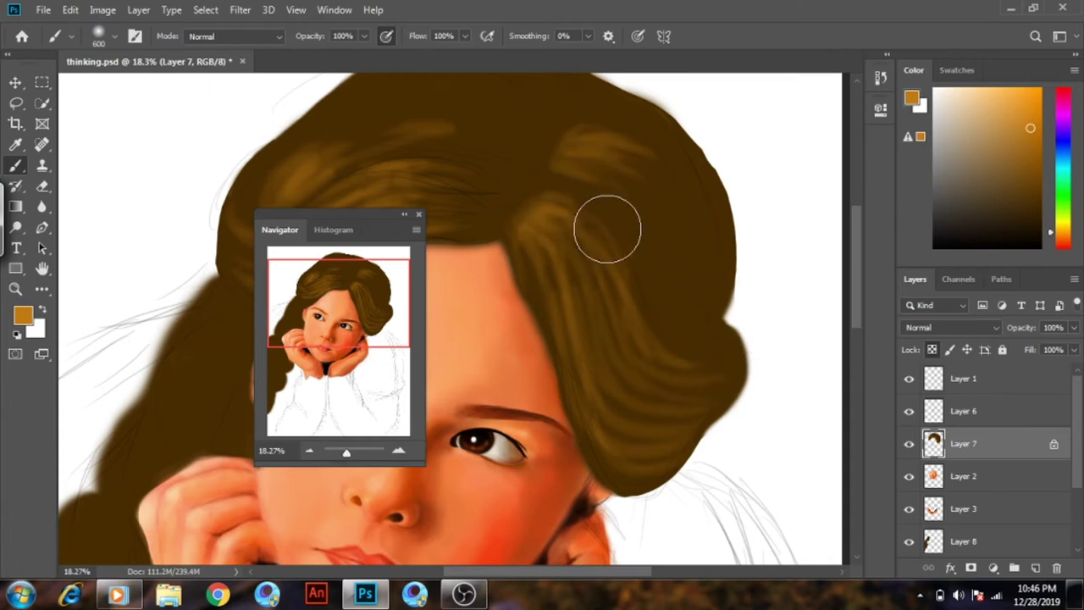
drag(379, 294, 380, 281)
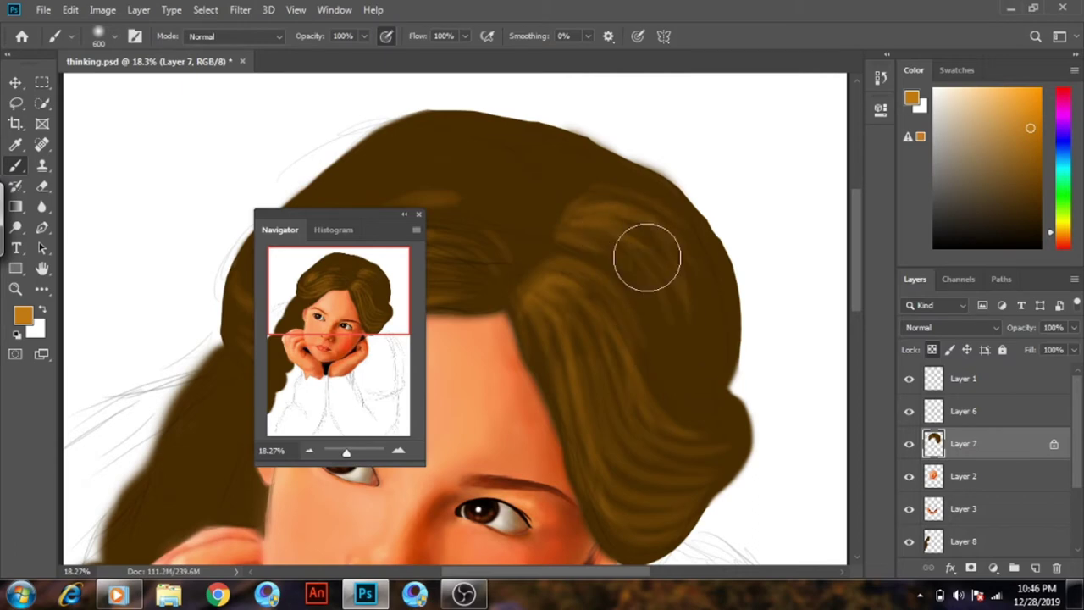
mouse_move(649, 251)
mouse_down()
mouse_move(678, 311)
mouse_move(596, 251)
mouse_up()
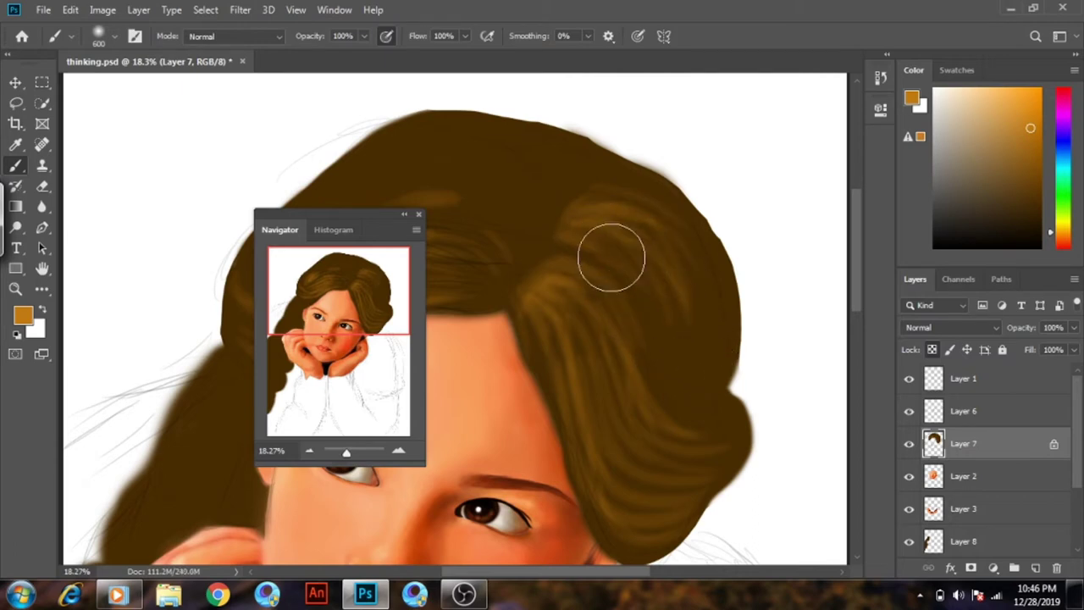
drag(349, 220, 737, 178)
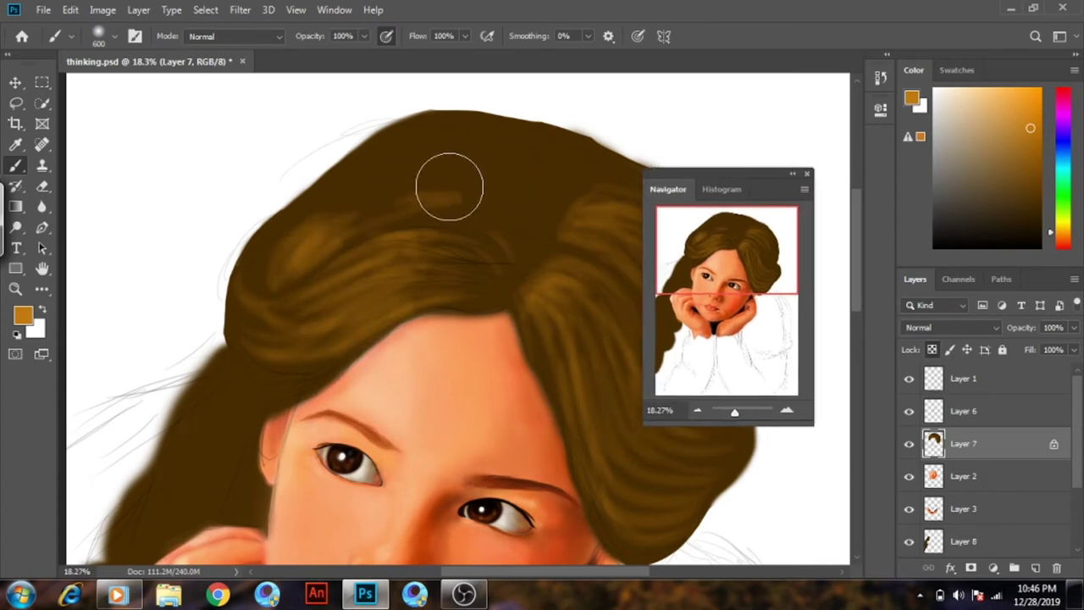
Paint lighter golden strands across the top and right side of the hair
mouse_move(467, 194)
mouse_down()
mouse_move(424, 206)
mouse_move(477, 182)
mouse_move(503, 192)
mouse_move(439, 191)
mouse_up()
drag(525, 203, 542, 225)
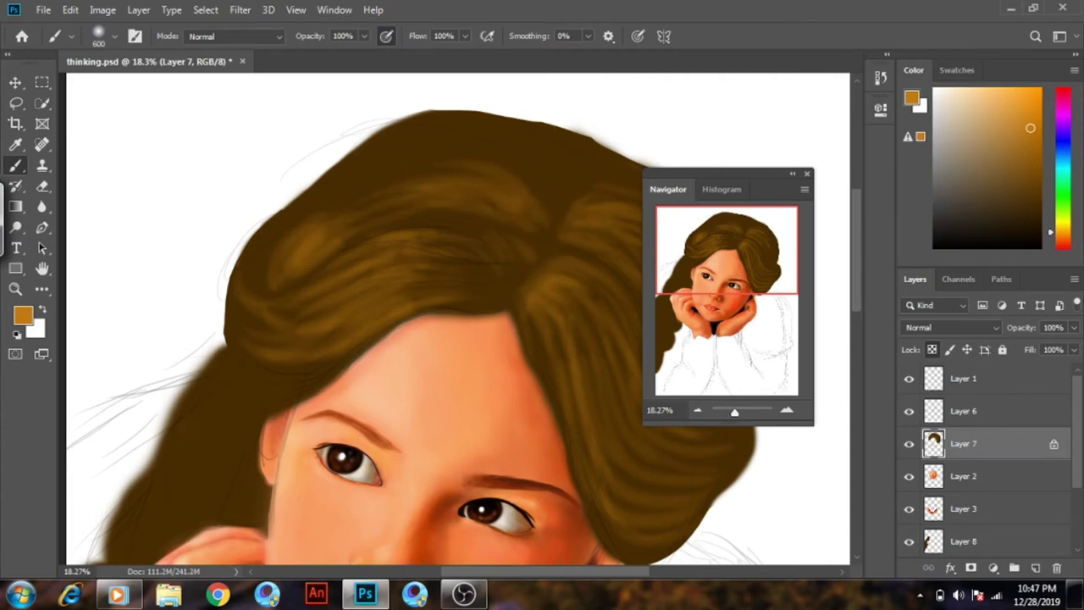
mouse_move(383, 159)
mouse_down()
mouse_move(460, 150)
mouse_move(368, 175)
mouse_move(431, 178)
mouse_move(477, 160)
mouse_up()
drag(327, 198, 460, 114)
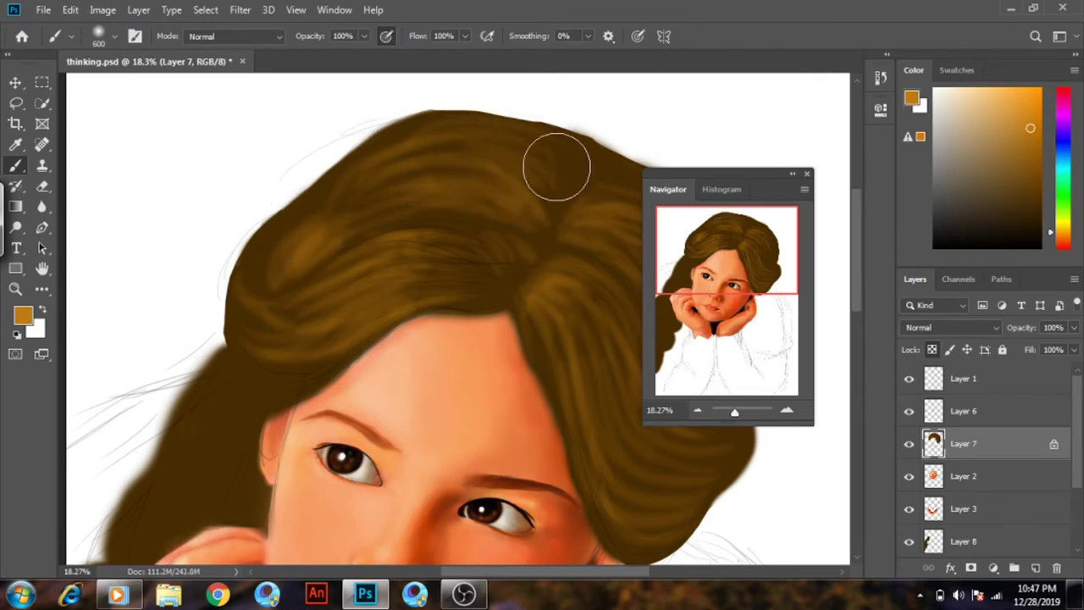
drag(552, 164, 349, 154)
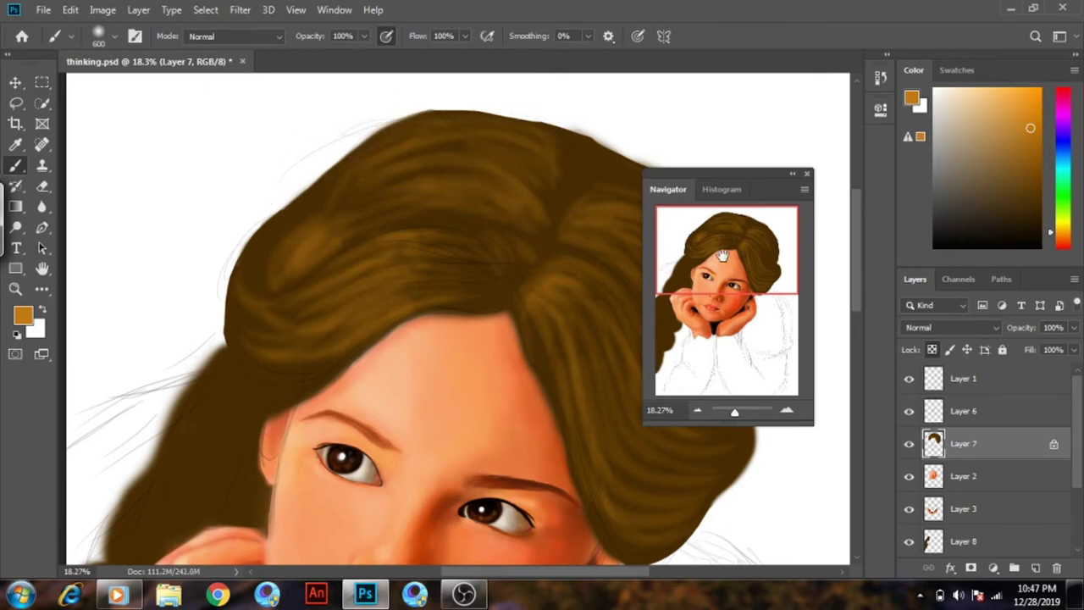
Switch to Layer 8 and brush lighter strands along the left hair edge toward the cheek
drag(721, 251, 747, 238)
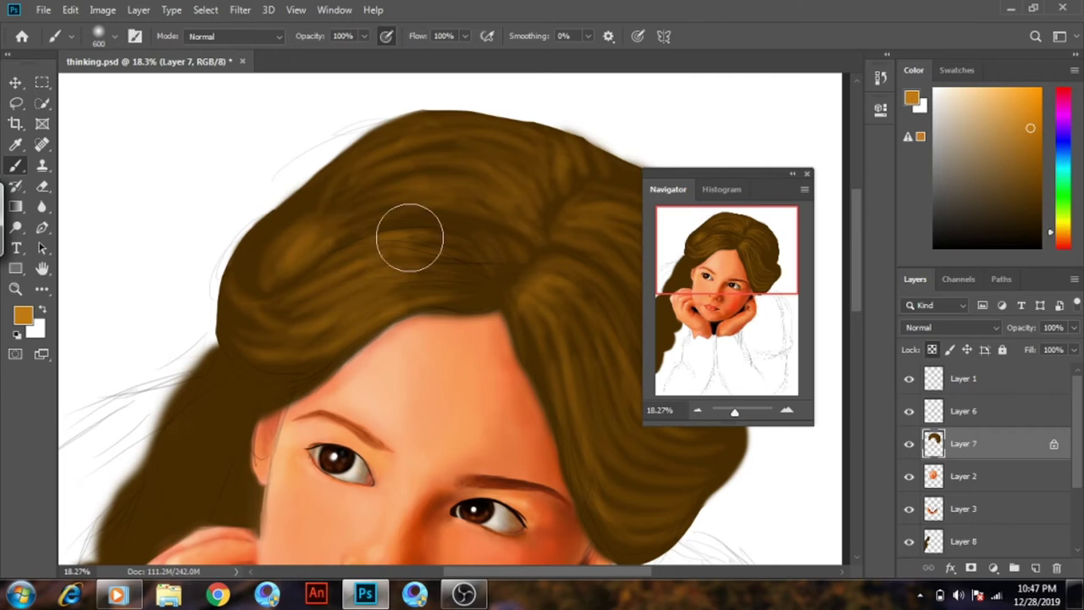
mouse_move(767, 263)
mouse_down()
mouse_move(736, 281)
mouse_move(743, 295)
mouse_up()
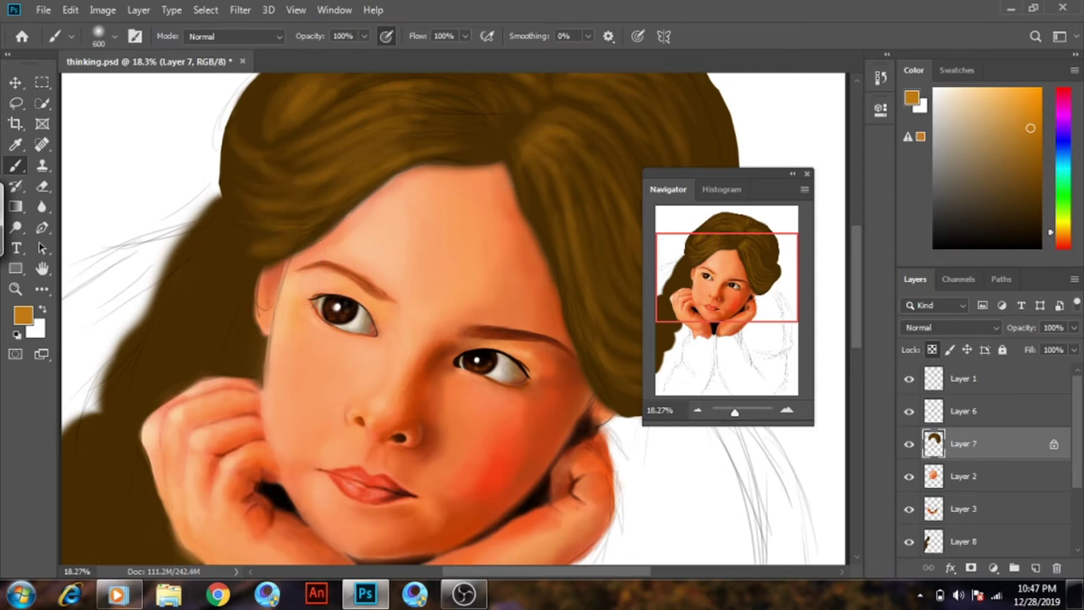
mouse_move(739, 305)
mouse_down()
mouse_move(749, 324)
mouse_move(734, 296)
mouse_up()
click(962, 540)
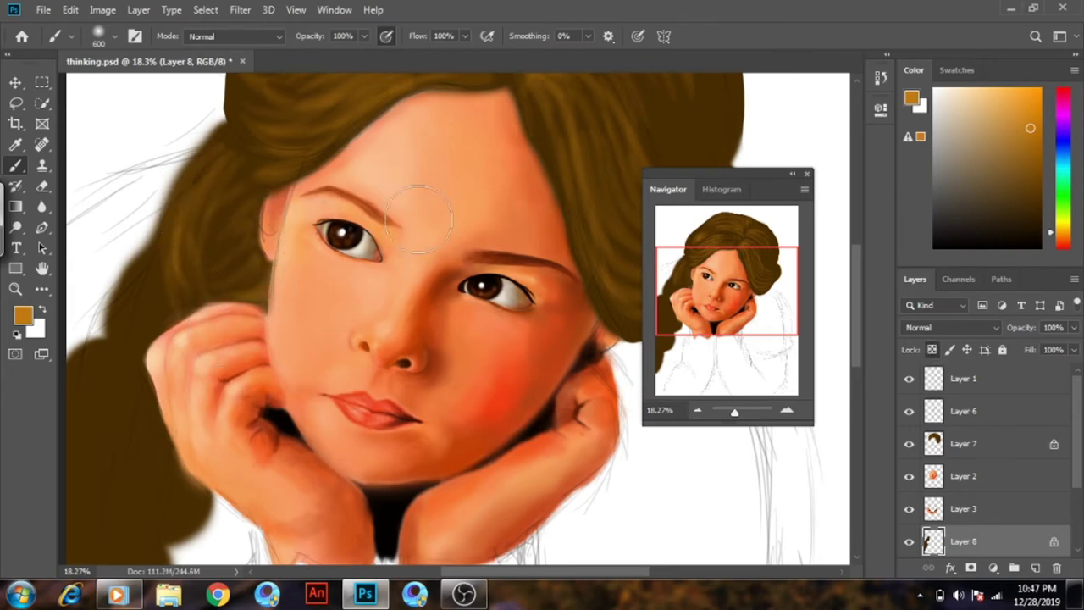
drag(704, 308, 705, 325)
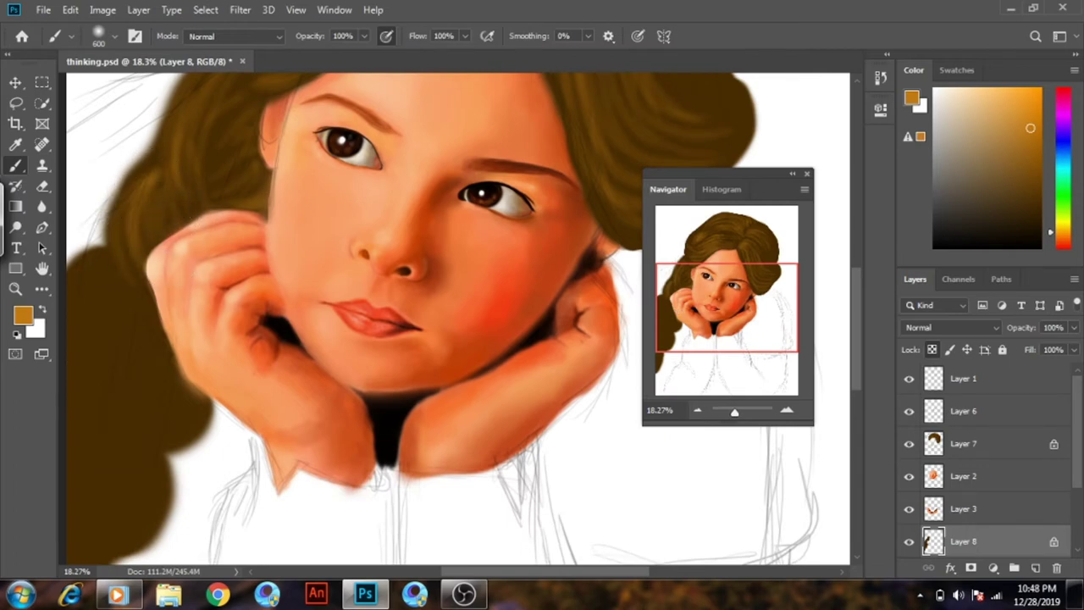
drag(155, 175, 170, 229)
scroll(139, 298, down, 2)
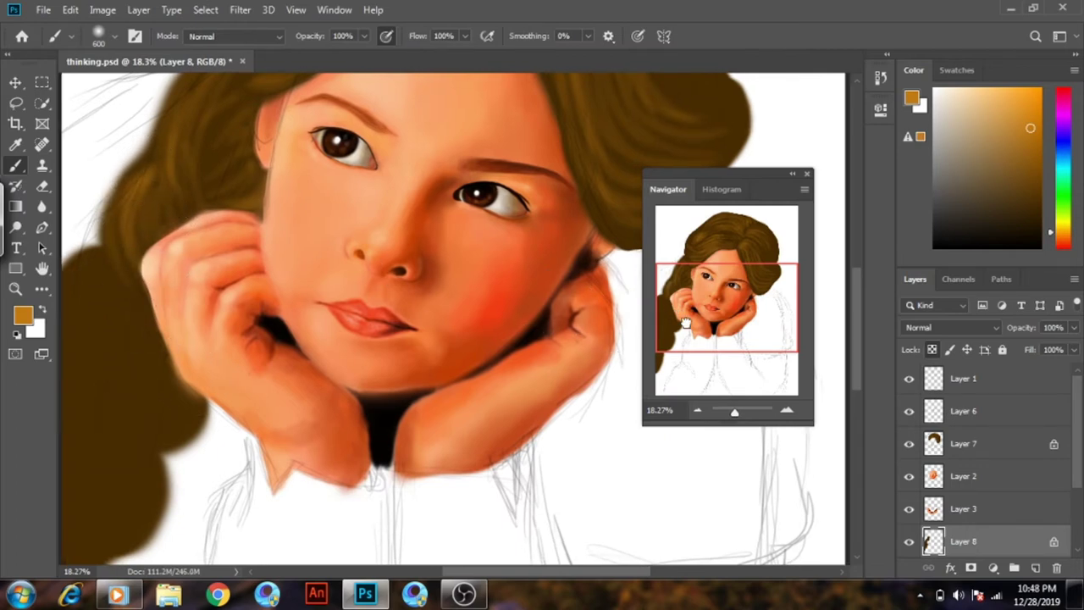
scroll(544, 314, up, 5)
scroll(544, 313, down, 3)
mouse_move(91, 356)
mouse_down()
mouse_move(137, 405)
mouse_move(105, 500)
mouse_up()
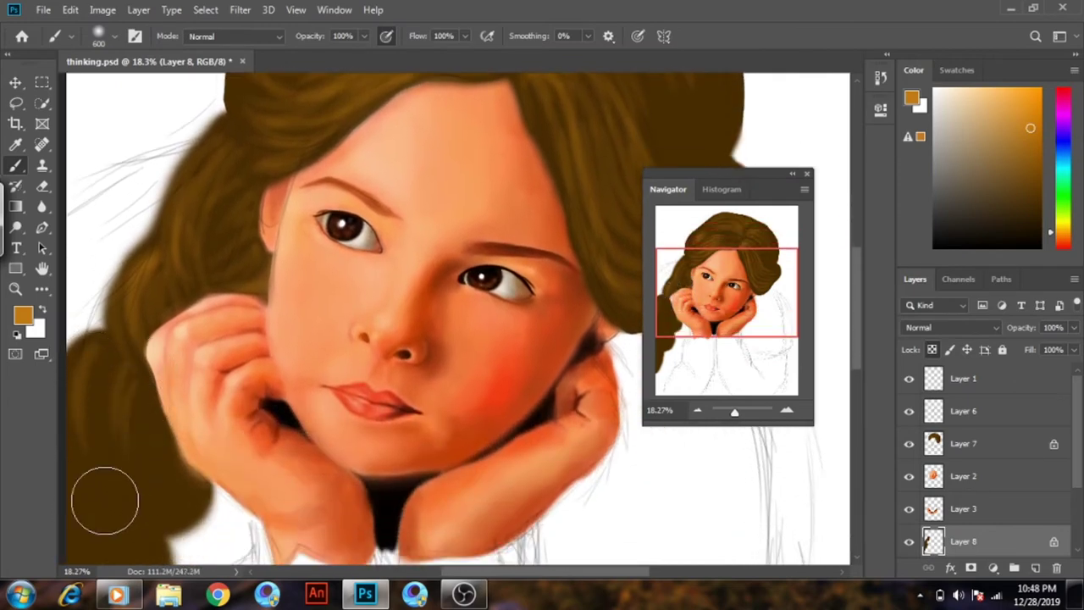
drag(110, 351, 87, 351)
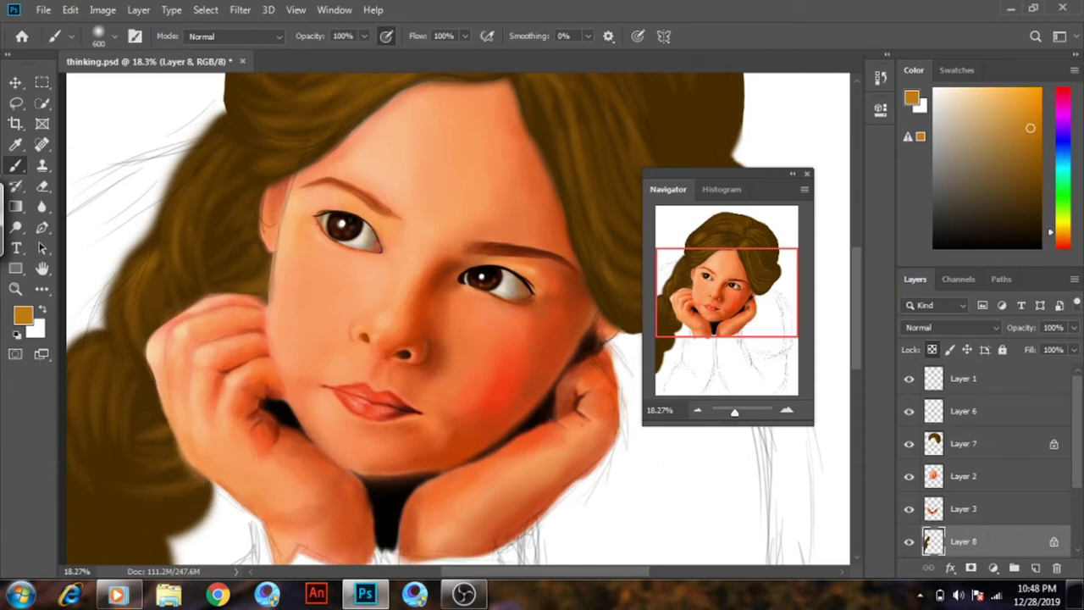
mouse_move(113, 477)
mouse_down()
mouse_move(172, 477)
mouse_move(113, 460)
mouse_up()
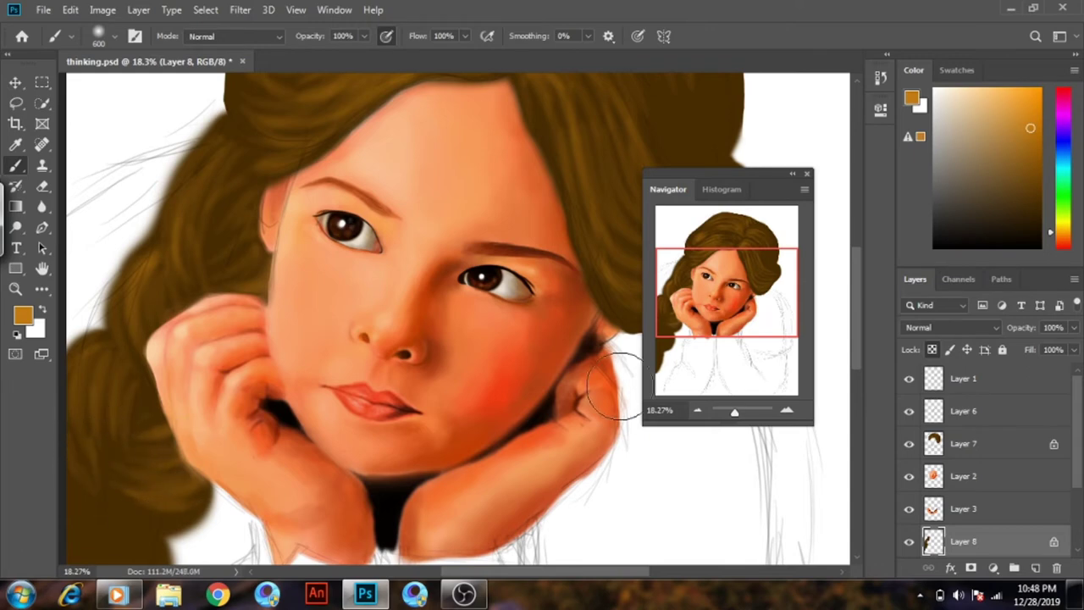
Texture and smooth the curly lower-left hair, then choose a brighter orange colour
scroll(604, 390, down, 5)
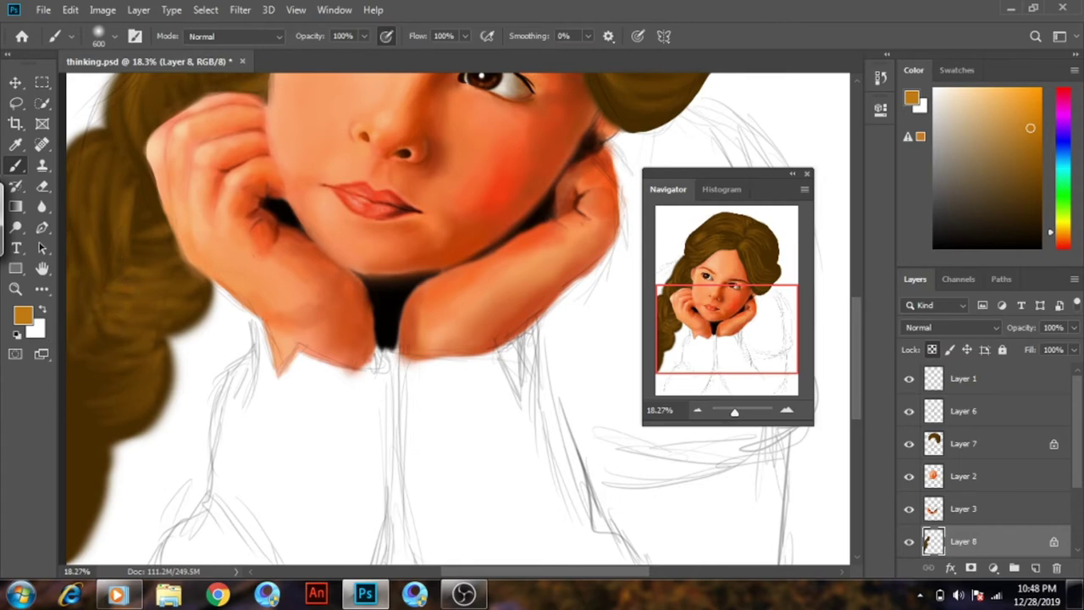
mouse_move(129, 342)
mouse_down()
mouse_move(170, 375)
mouse_move(79, 376)
mouse_move(157, 362)
mouse_move(97, 434)
mouse_move(144, 382)
mouse_move(150, 412)
mouse_up()
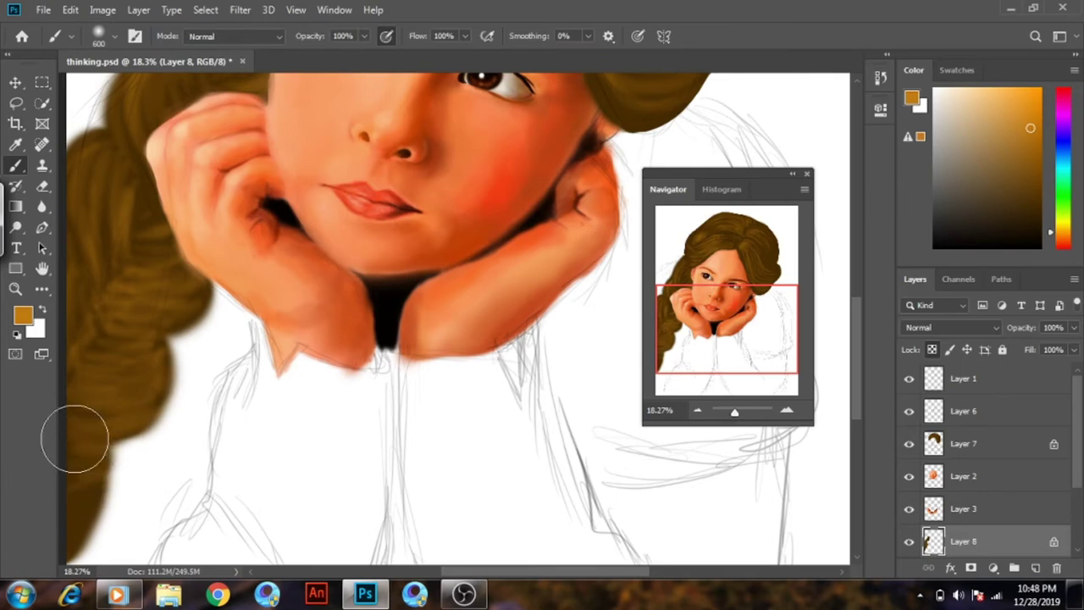
mouse_move(75, 438)
mouse_down()
mouse_move(43, 504)
mouse_move(175, 358)
mouse_up()
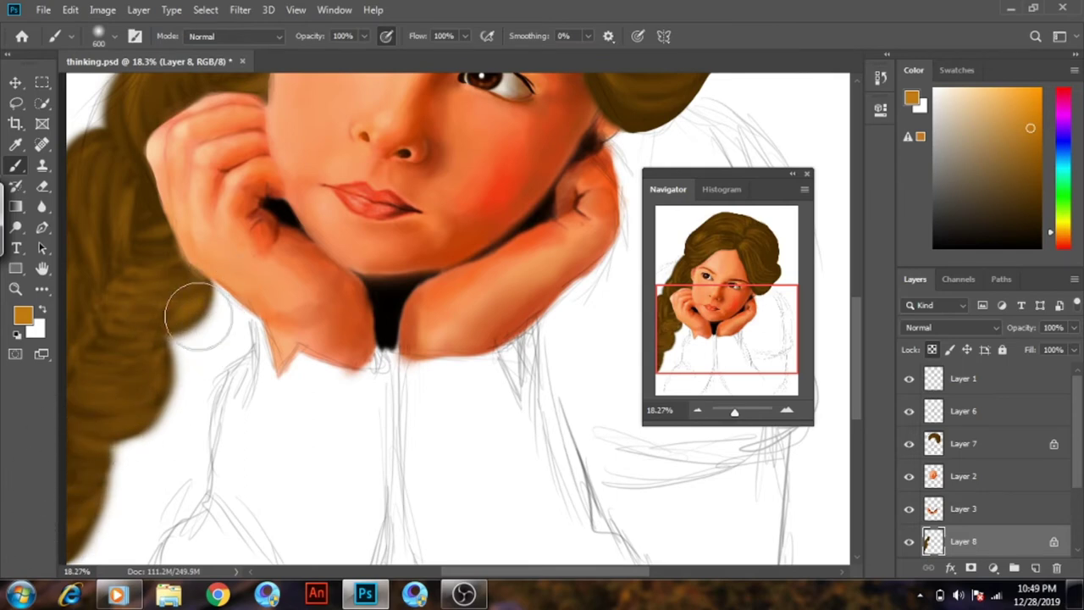
drag(199, 314, 176, 366)
mouse_move(733, 199)
mouse_down()
mouse_move(782, 251)
mouse_move(749, 256)
mouse_up()
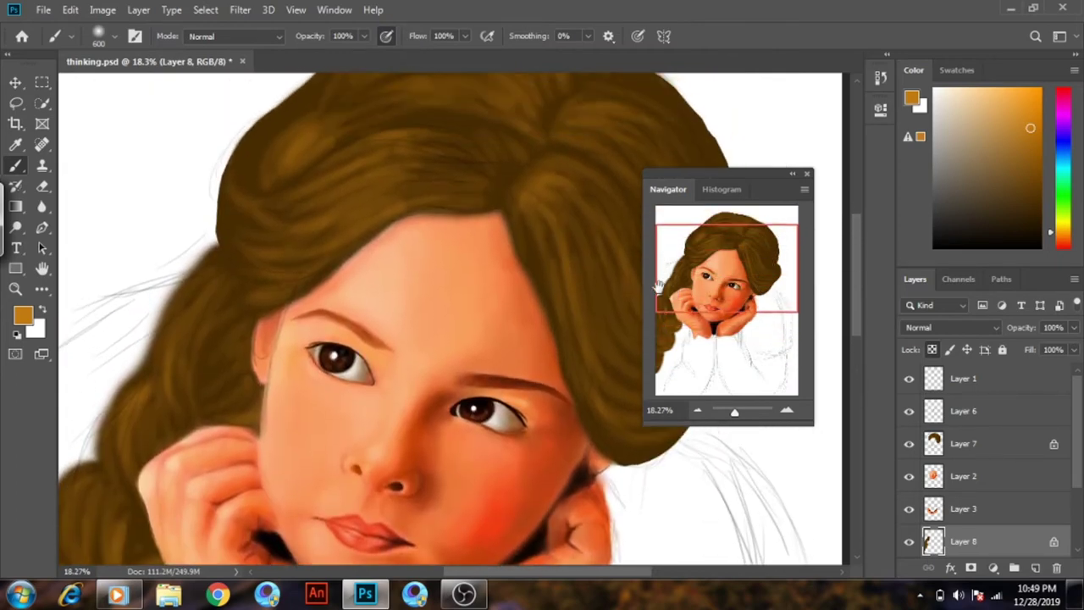
drag(1030, 128, 1031, 90)
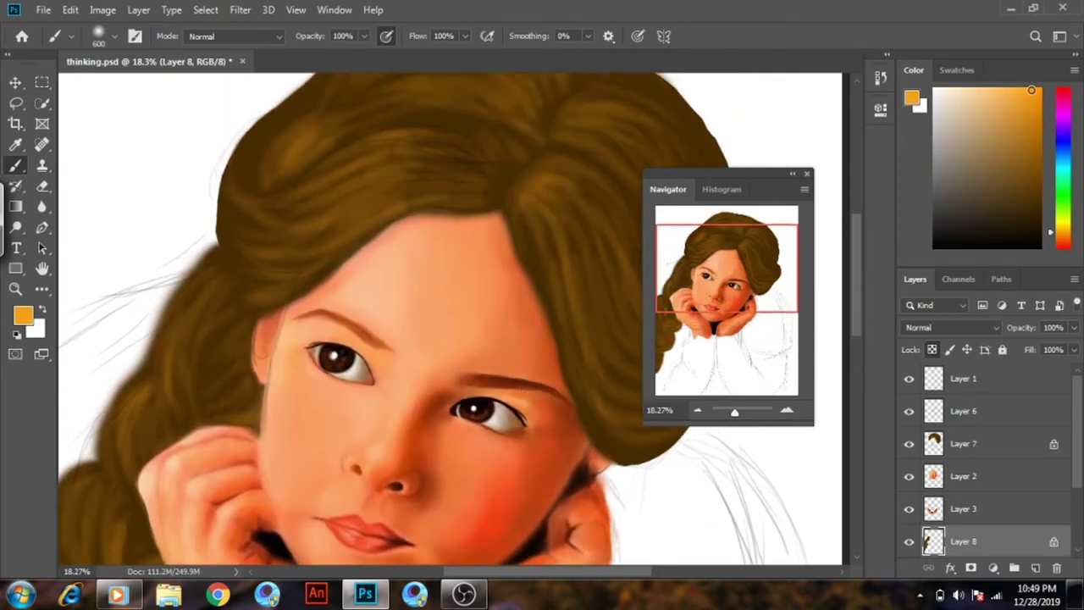
Return to Layer 7 with a smaller brush and dark brown as the paint colour
drag(722, 268, 722, 253)
click(920, 447)
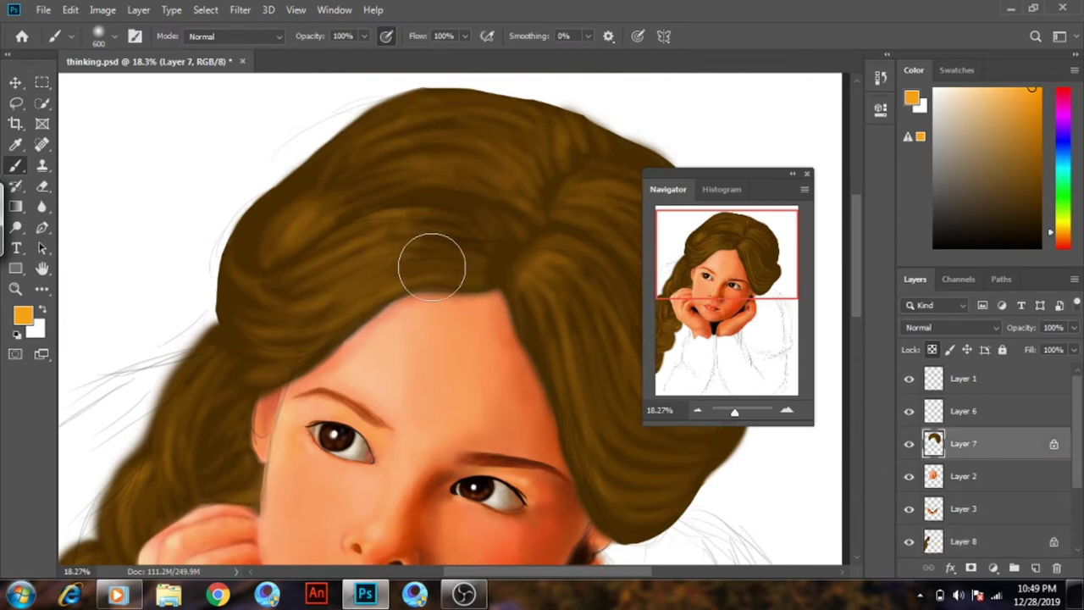
key(bracketleft)
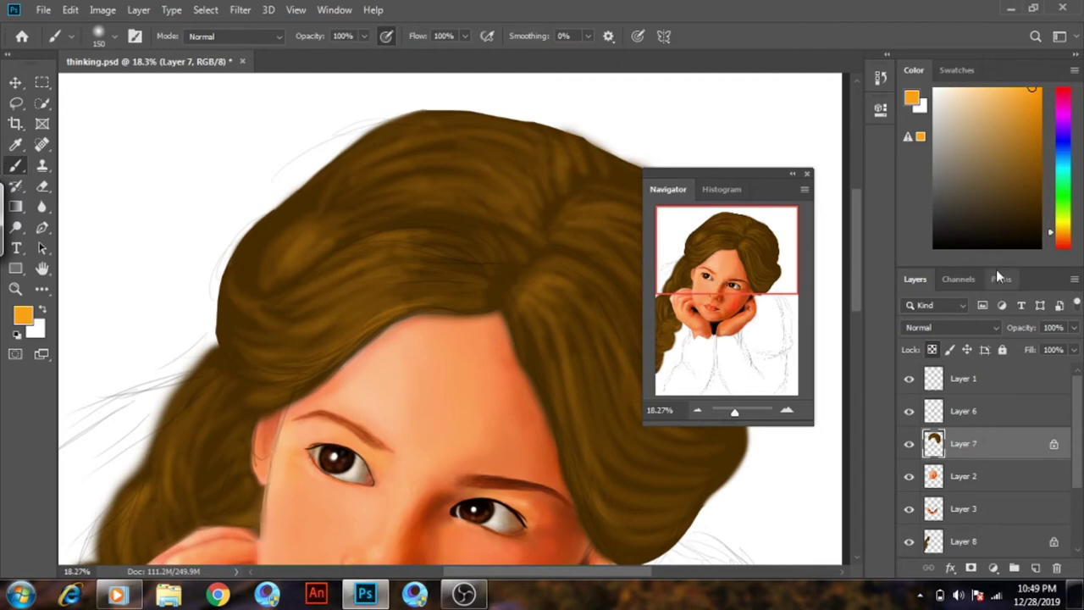
drag(1033, 205, 1038, 221)
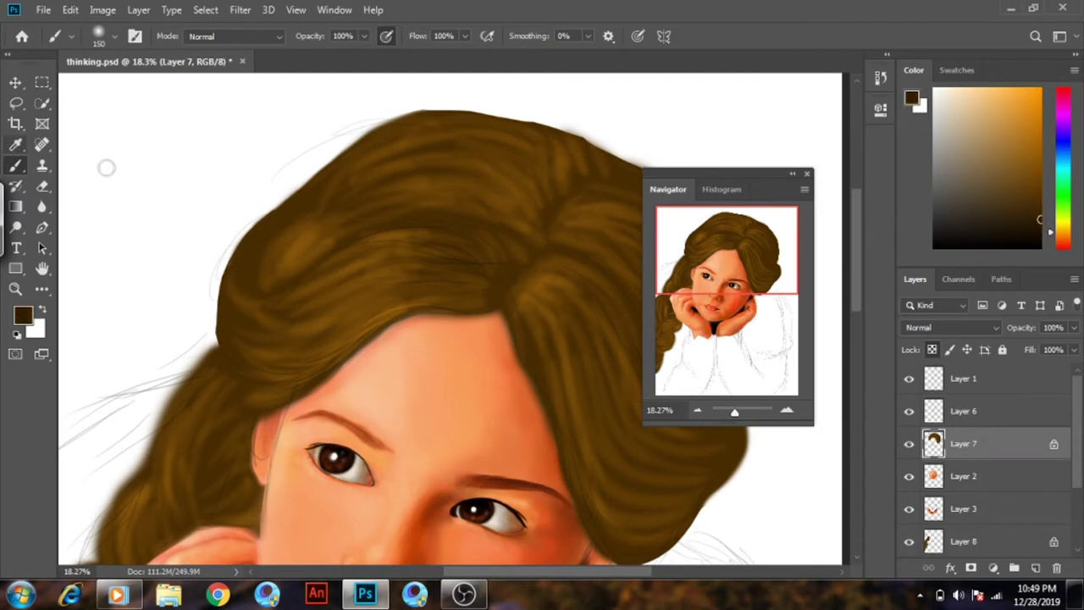
With a larger brush, darken the upper-left edge highlight and the parting in dark brown
key(bracketright)
key(bracketright)
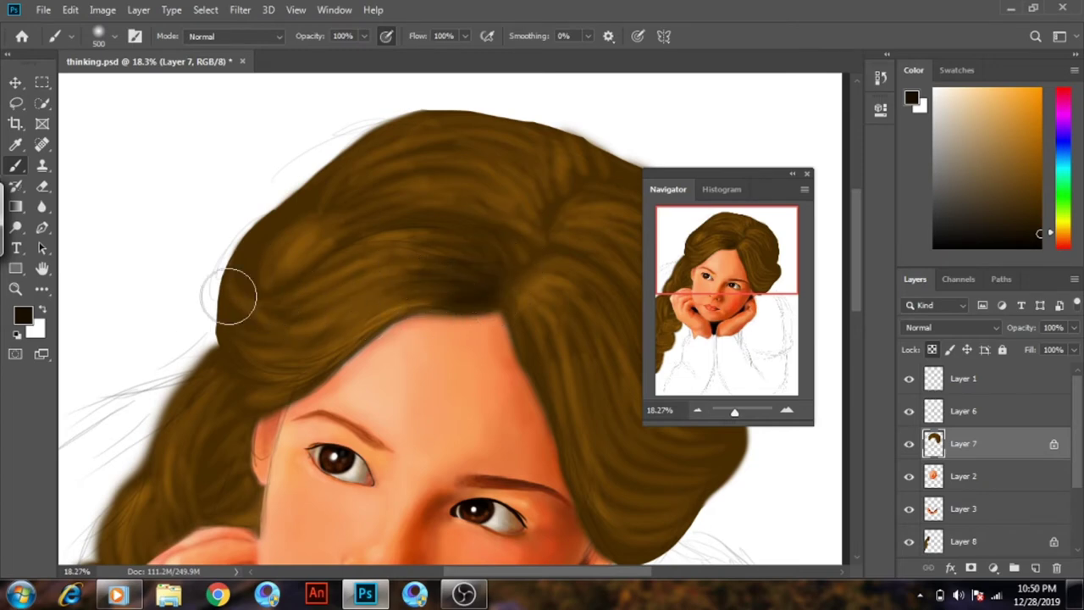
mouse_move(259, 302)
mouse_down()
mouse_move(266, 248)
mouse_move(234, 306)
mouse_up()
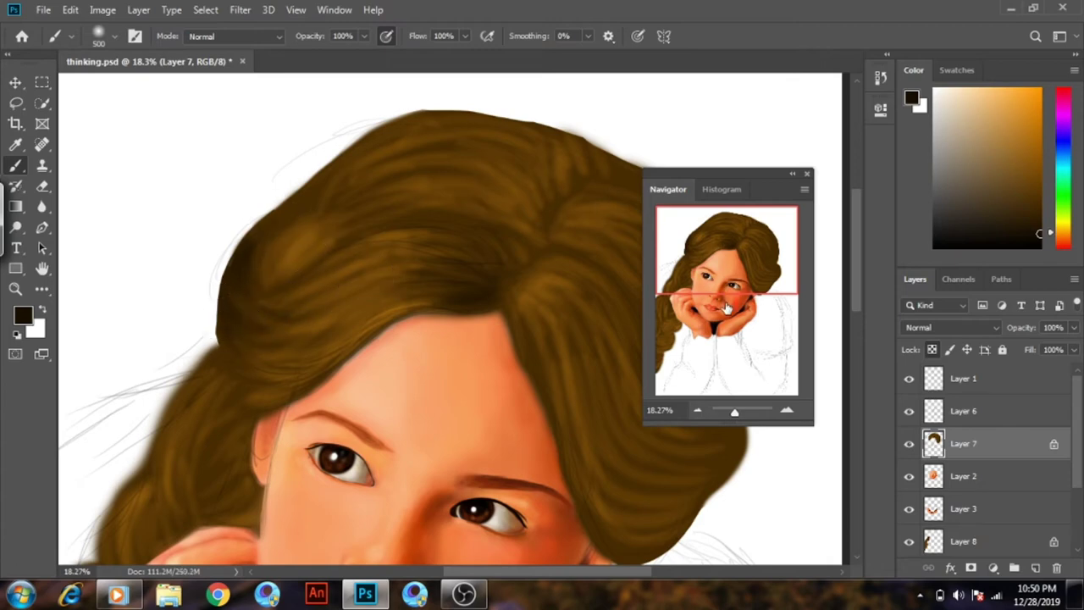
drag(737, 277, 749, 304)
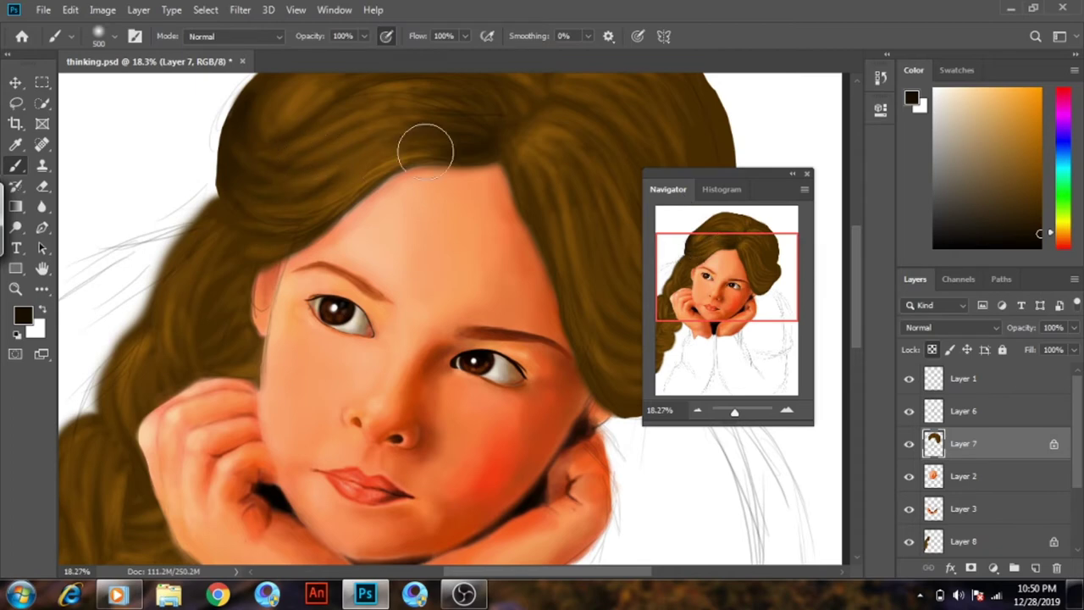
drag(741, 264, 749, 236)
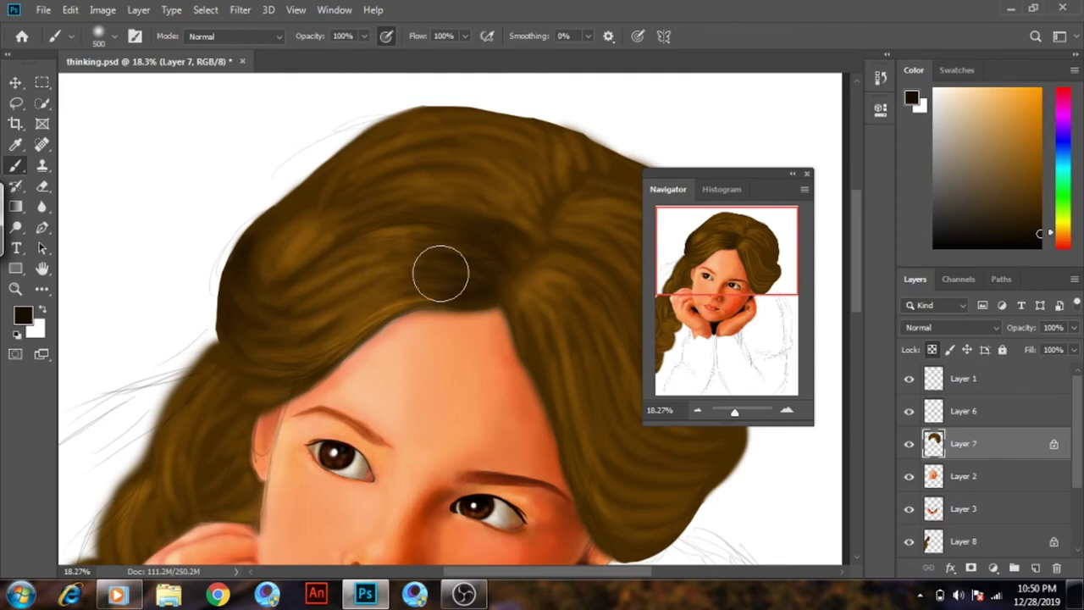
click(483, 282)
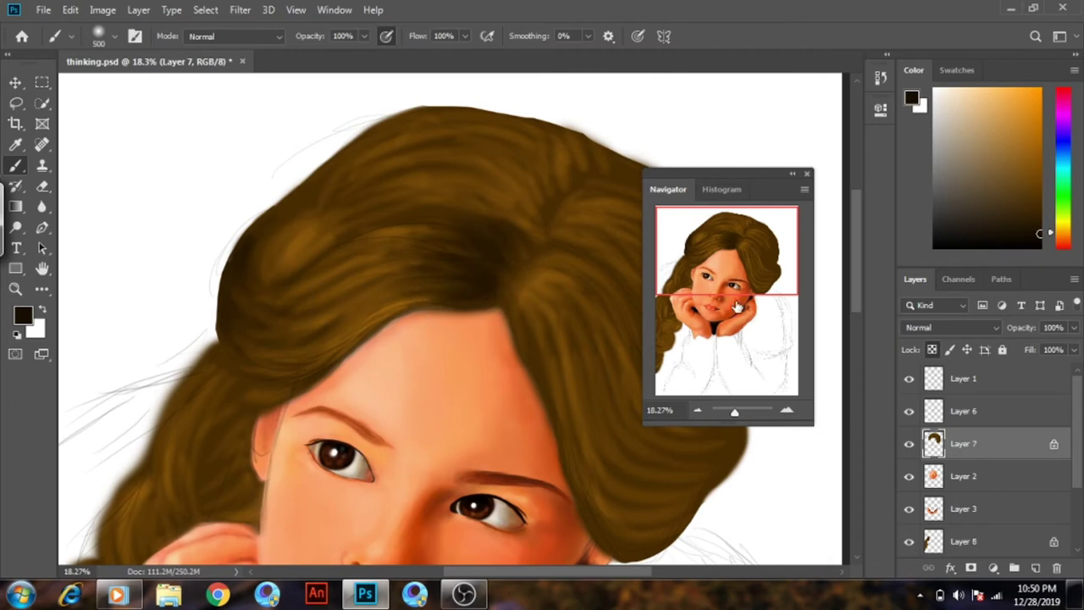
drag(737, 307, 739, 303)
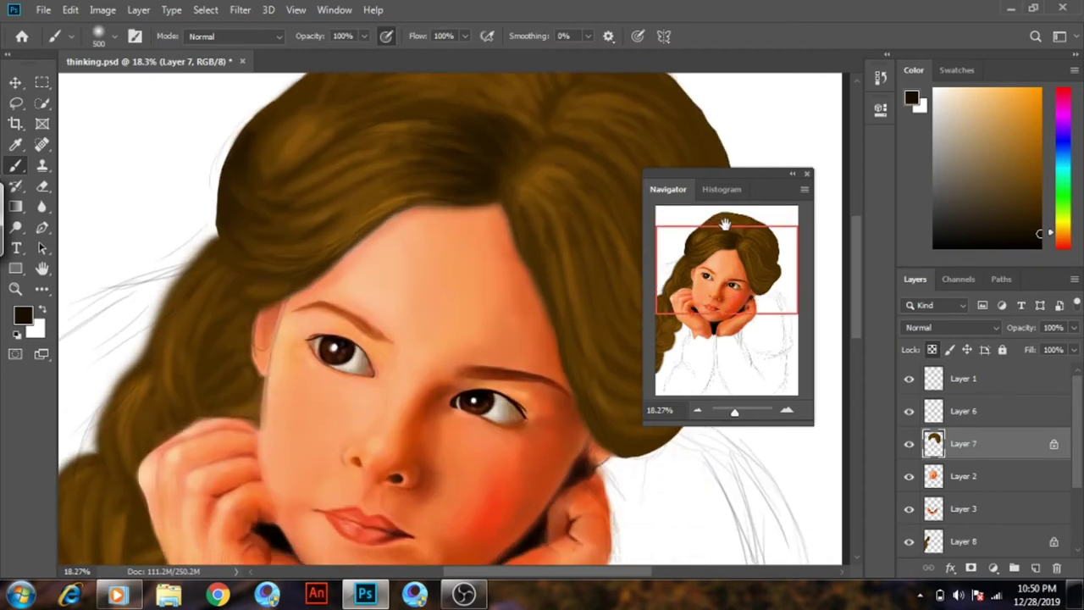
drag(788, 174, 400, 209)
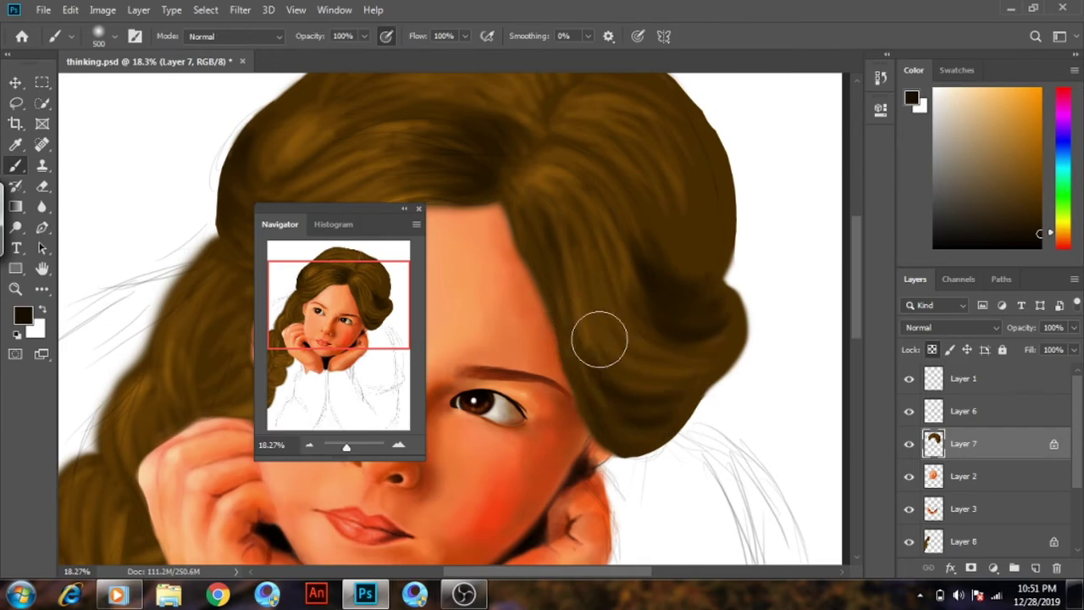
Paint dark brown strokes along the upper-right edge, across the crown and down the right edge
scroll(463, 298, up, 3)
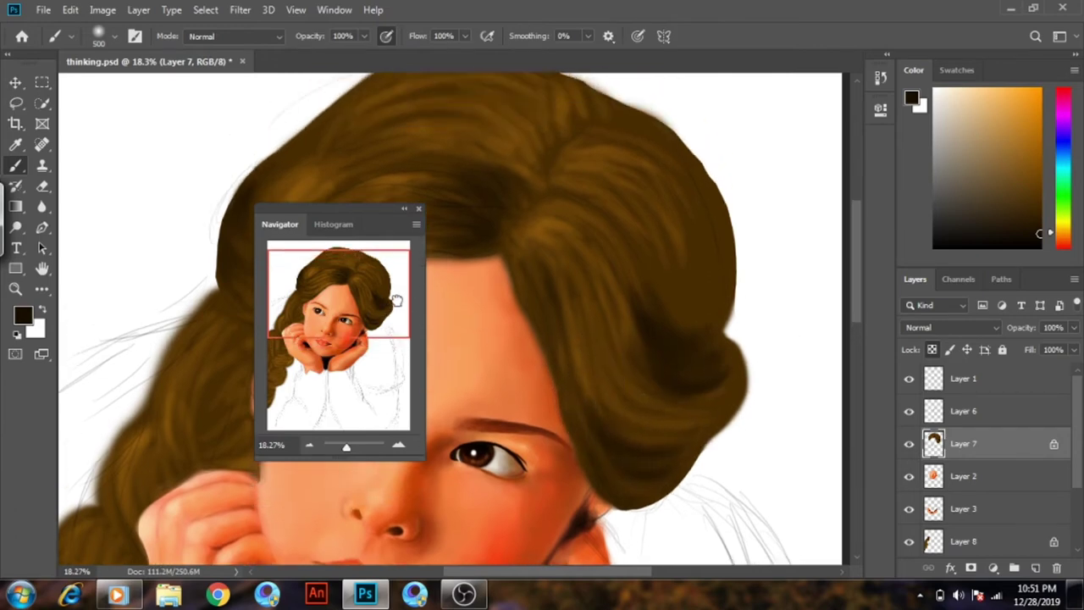
drag(718, 228, 669, 168)
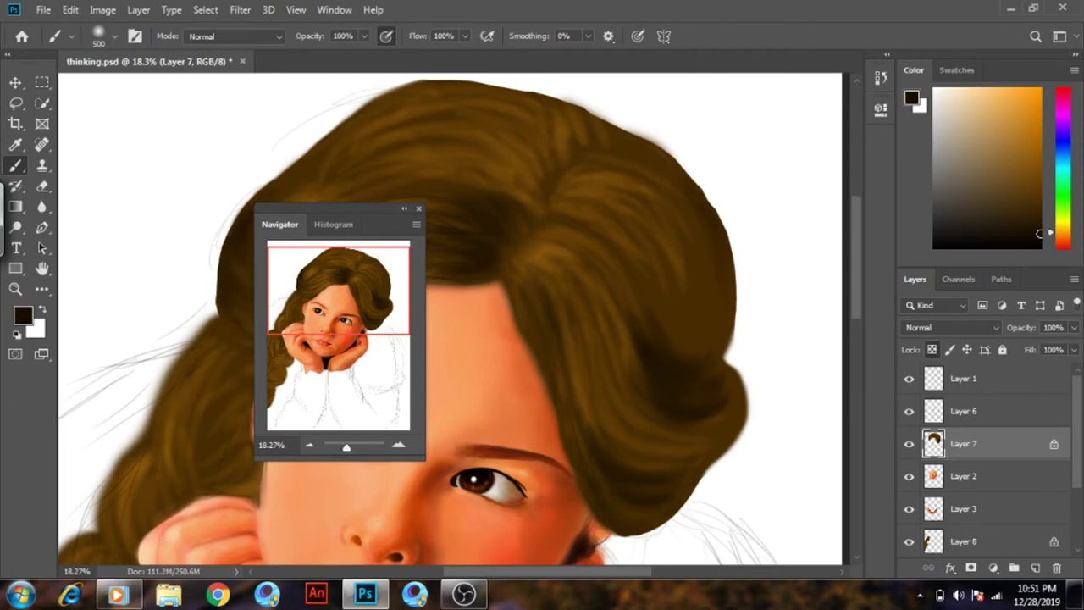
mouse_move(691, 211)
mouse_down()
mouse_move(663, 213)
mouse_move(632, 157)
mouse_move(660, 189)
mouse_move(683, 188)
mouse_move(607, 174)
mouse_move(554, 187)
mouse_move(636, 194)
mouse_move(692, 246)
mouse_move(636, 296)
mouse_move(632, 232)
mouse_move(575, 191)
mouse_up()
mouse_move(710, 227)
mouse_down()
mouse_move(635, 217)
mouse_move(686, 322)
mouse_move(675, 339)
mouse_move(652, 307)
mouse_move(663, 339)
mouse_move(695, 361)
mouse_move(704, 289)
mouse_move(699, 348)
mouse_up()
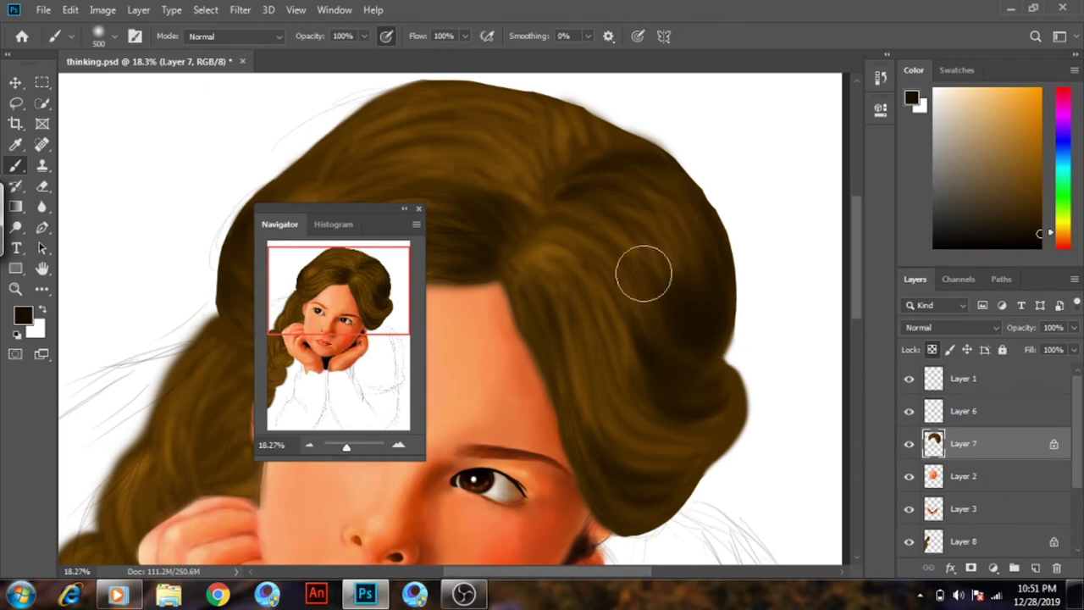
drag(364, 262, 364, 258)
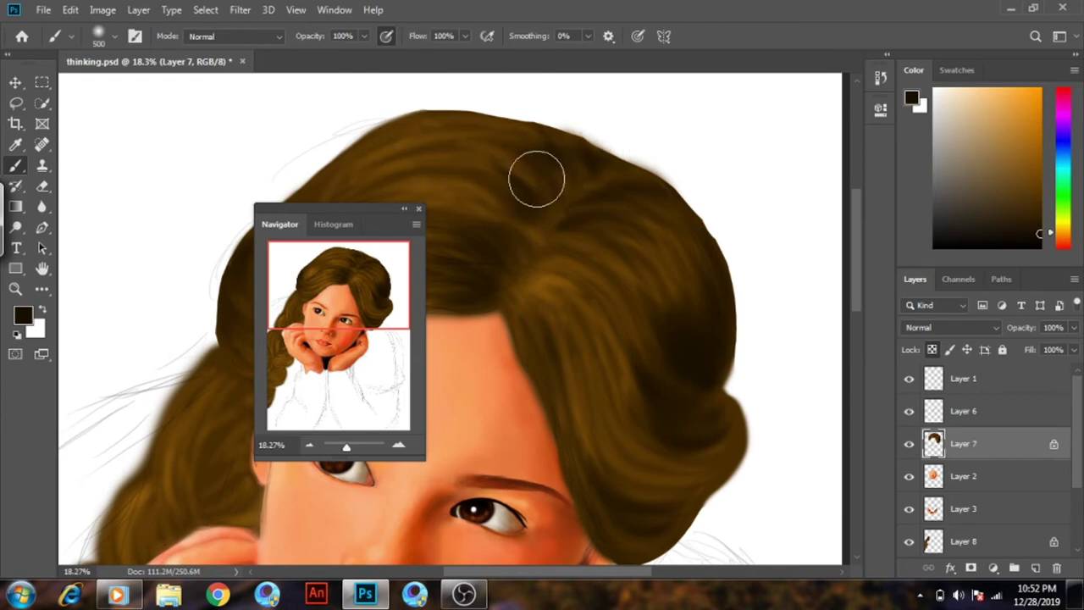
Select the sketch layer, Layer 1, and set its opacity to 0% at about 12% zoom
drag(399, 286, 399, 298)
drag(371, 221, 756, 218)
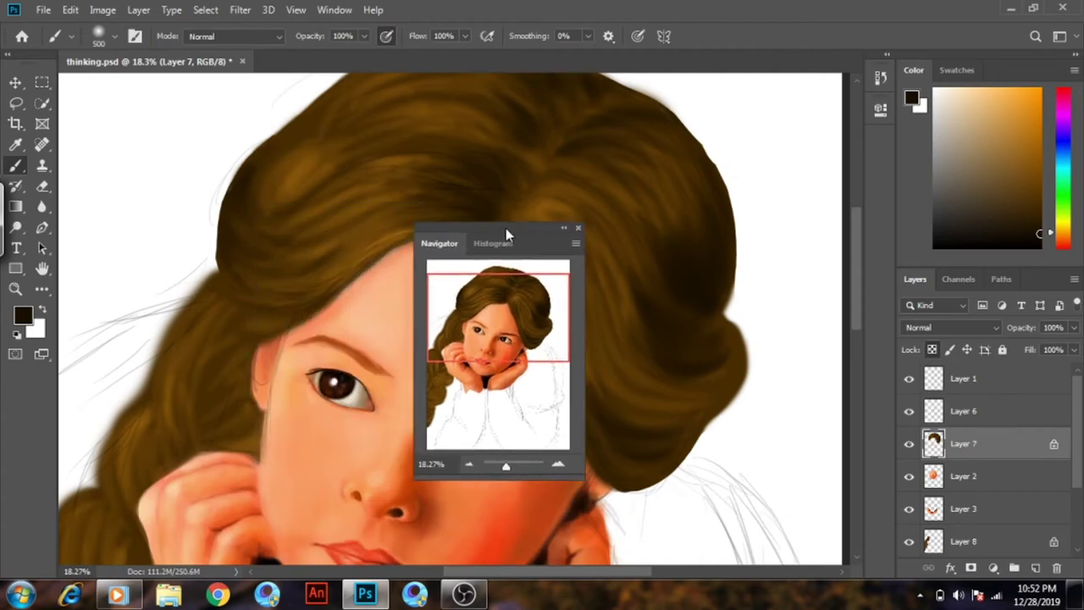
drag(731, 445, 731, 451)
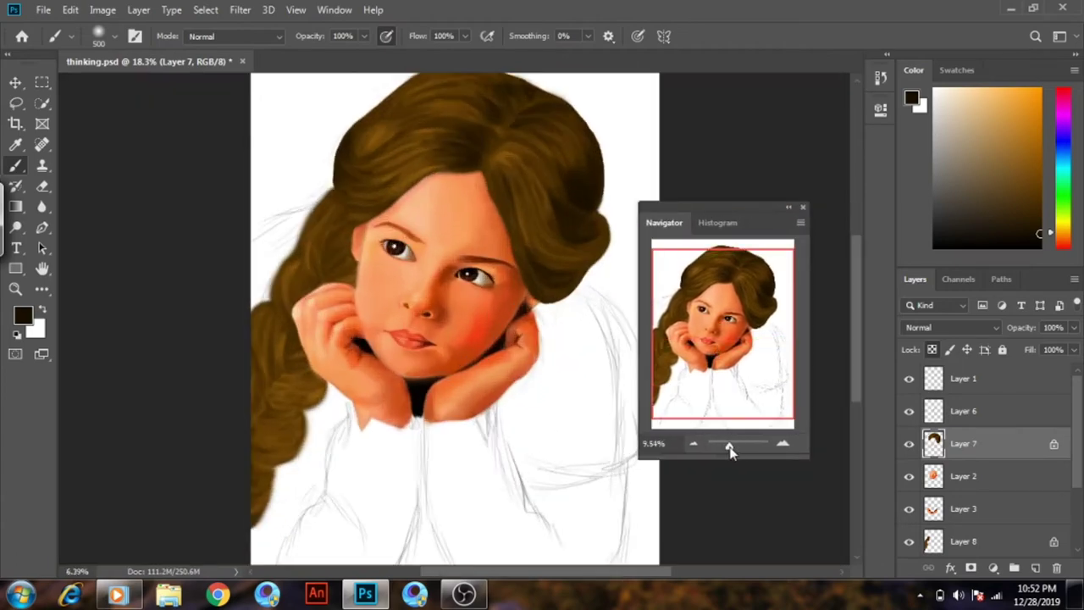
drag(741, 293, 751, 388)
drag(731, 445, 750, 444)
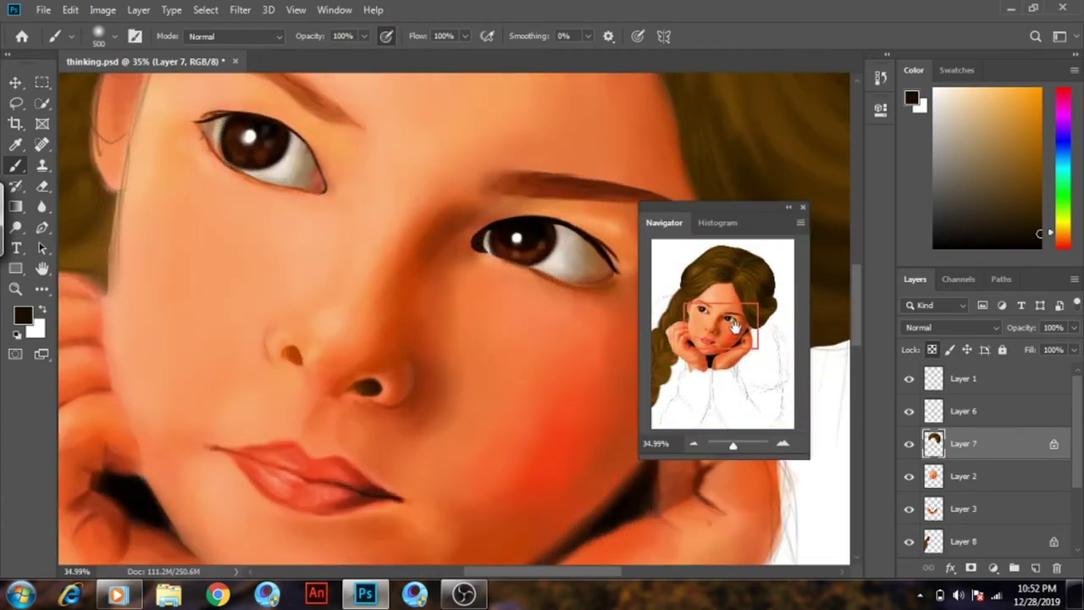
drag(723, 322, 741, 390)
drag(731, 445, 729, 445)
click(991, 378)
drag(1019, 333, 1006, 331)
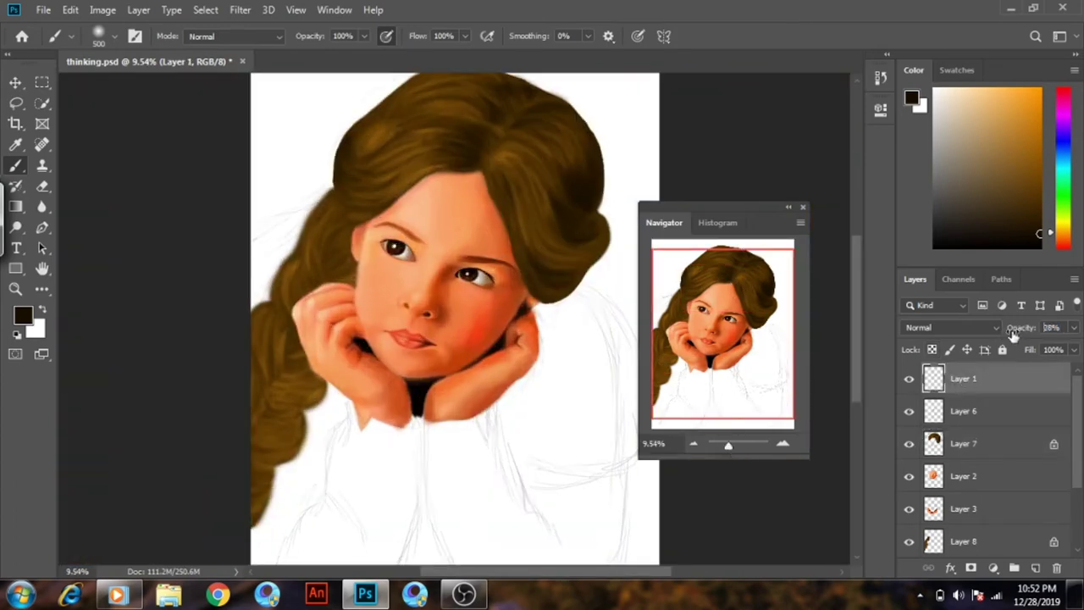
drag(728, 445, 730, 445)
drag(723, 335, 708, 312)
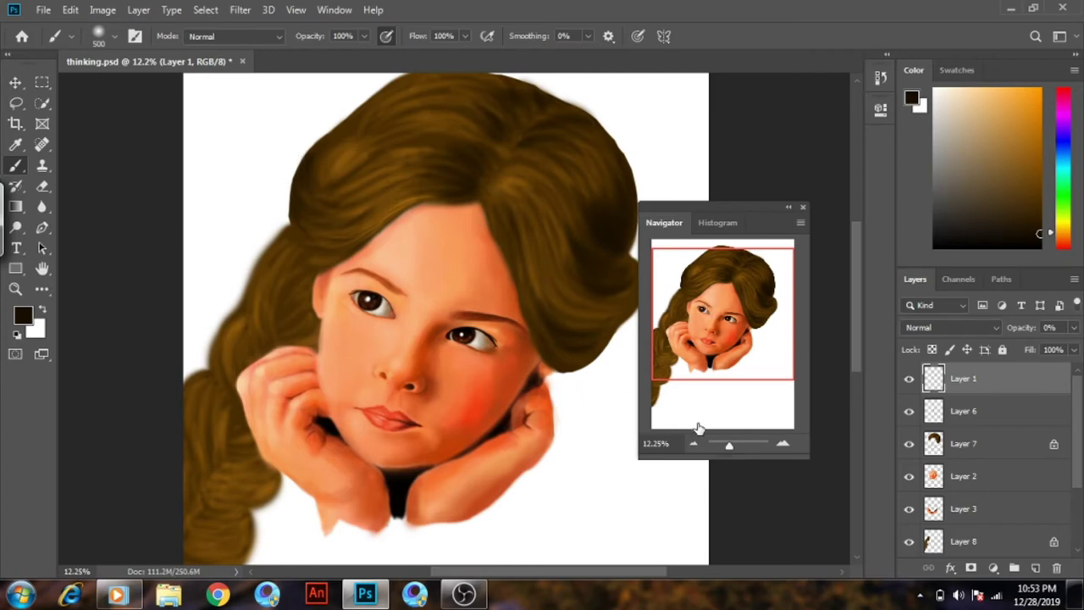
Select the hair layer, Layer 7, and frame the top of the head
drag(730, 449, 734, 449)
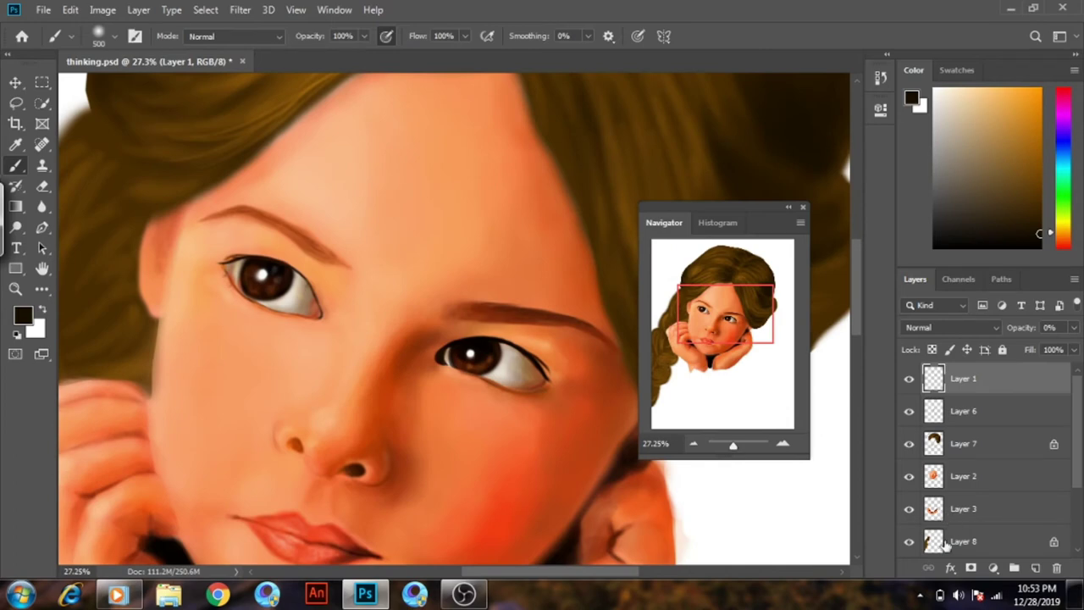
click(940, 445)
drag(735, 307, 749, 269)
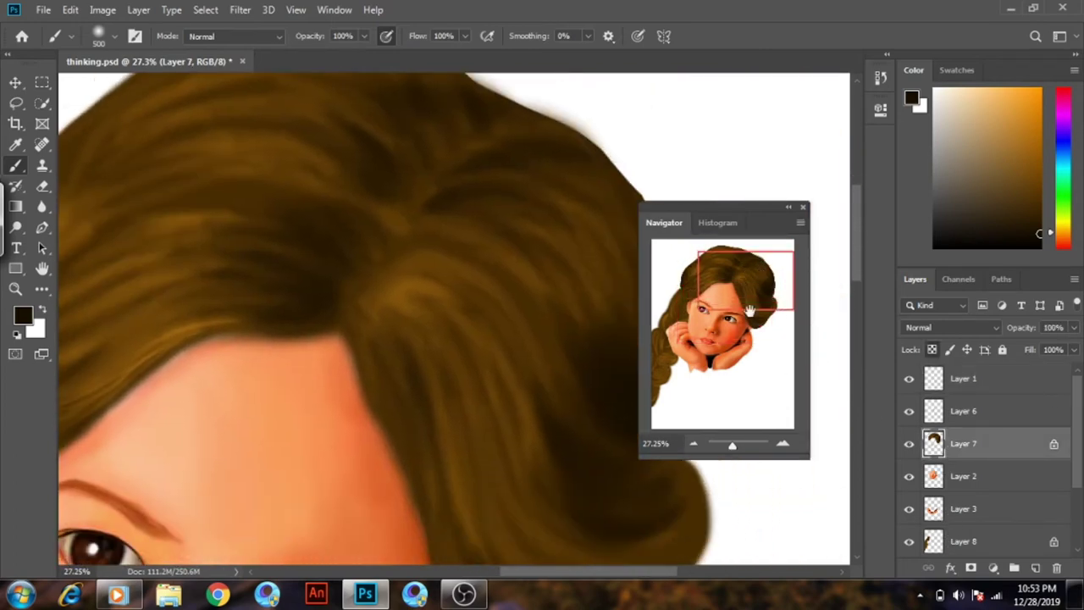
drag(734, 444, 733, 442)
drag(761, 335, 774, 309)
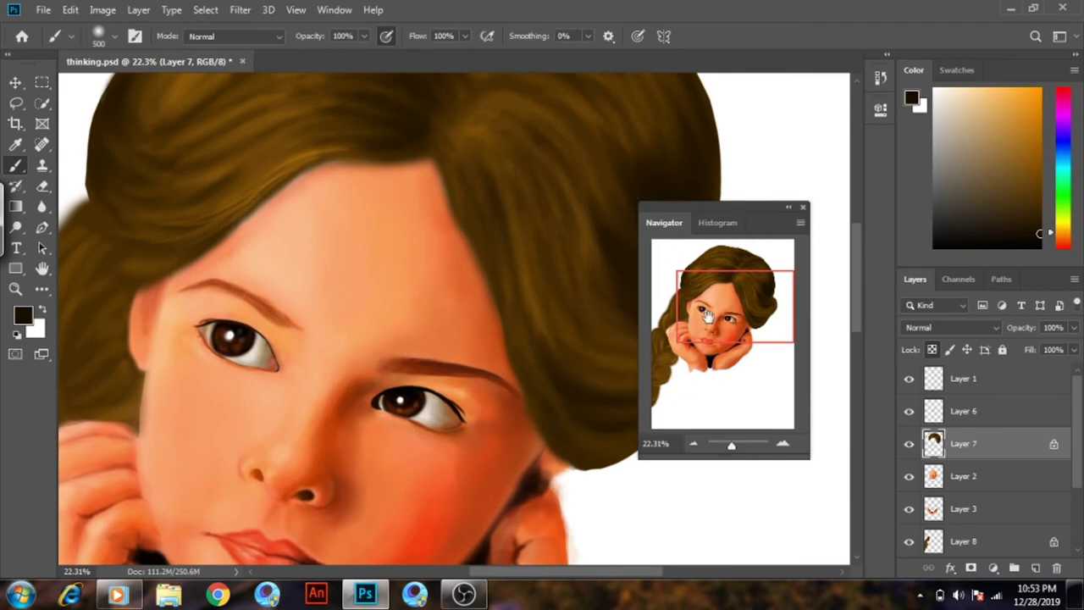
drag(731, 299, 731, 268)
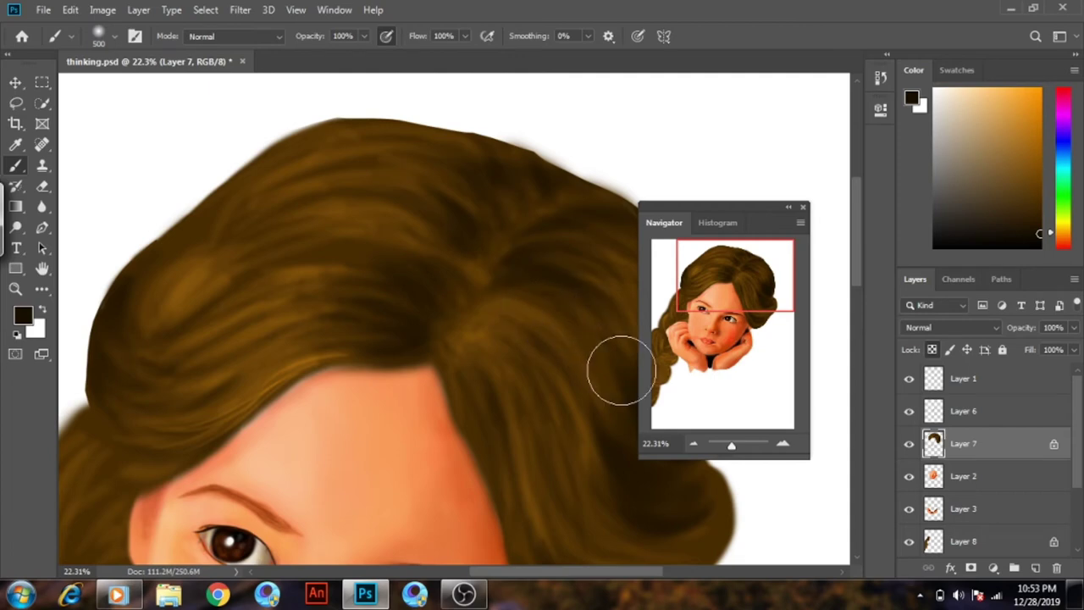
mouse_move(743, 246)
mouse_down()
mouse_move(726, 310)
mouse_move(716, 310)
mouse_up()
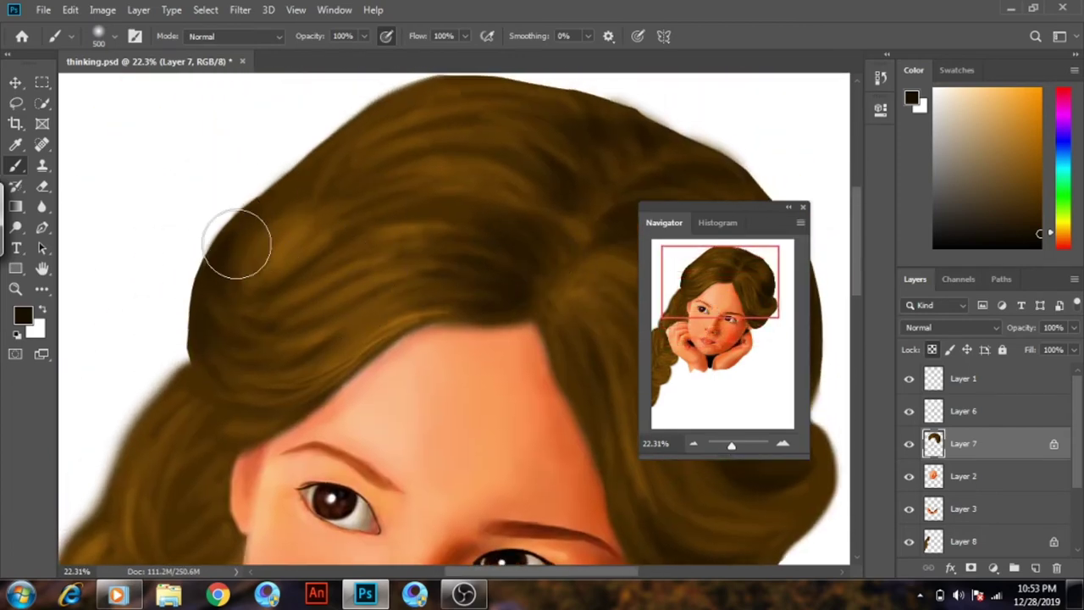
Brush darker, smoother strokes over the hair's left edge and across the crown
mouse_move(223, 357)
mouse_down()
mouse_move(213, 329)
mouse_move(269, 308)
mouse_move(270, 290)
mouse_move(206, 254)
mouse_move(243, 217)
mouse_move(186, 327)
mouse_up()
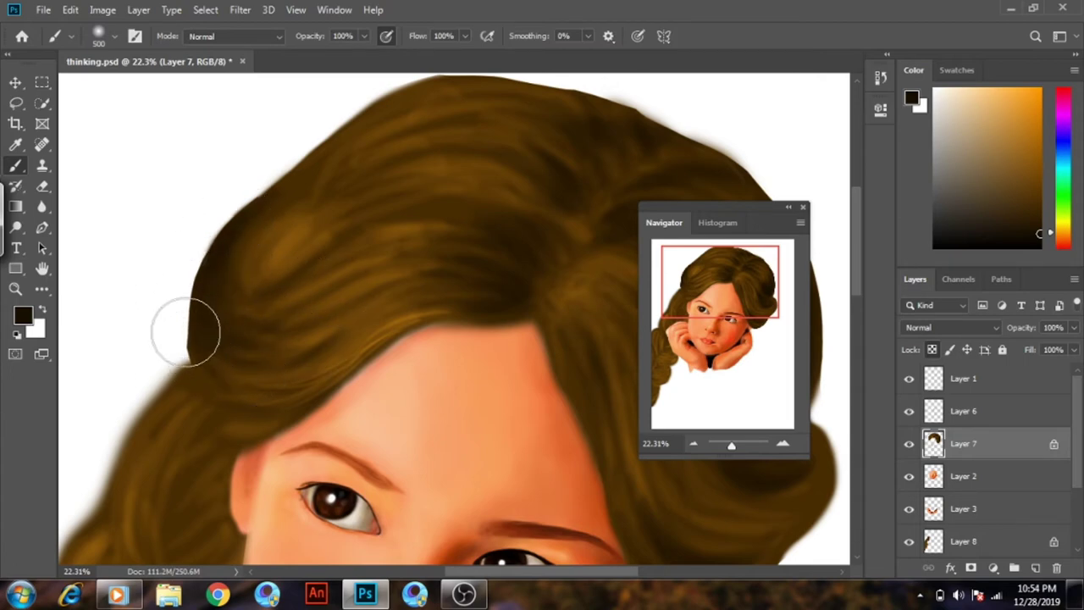
mouse_move(441, 271)
mouse_down()
mouse_move(426, 285)
mouse_move(503, 236)
mouse_up()
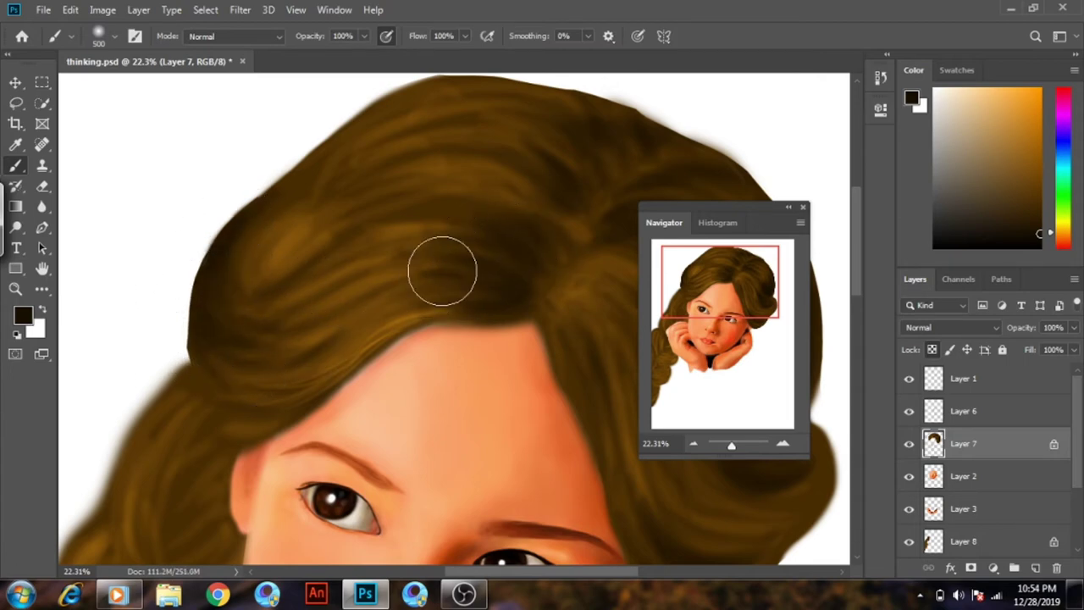
drag(442, 271, 494, 216)
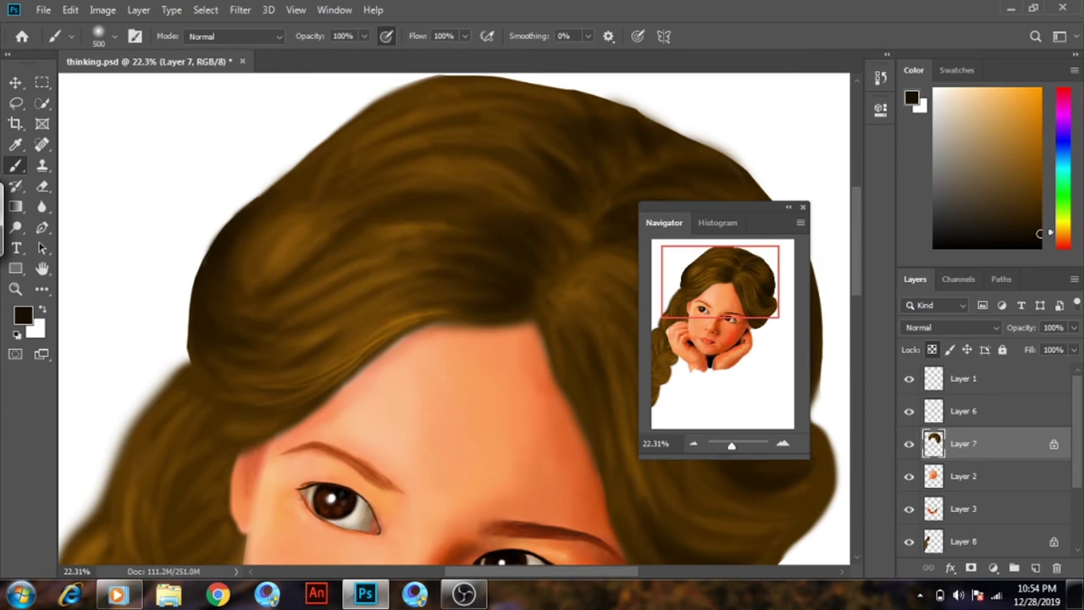
drag(361, 227, 331, 245)
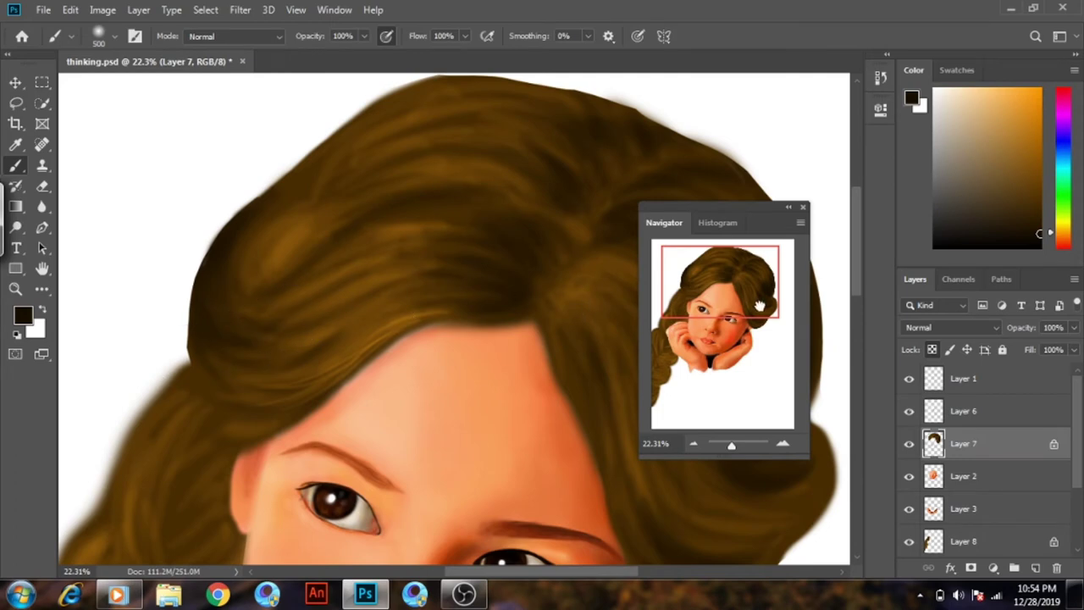
drag(751, 311, 766, 332)
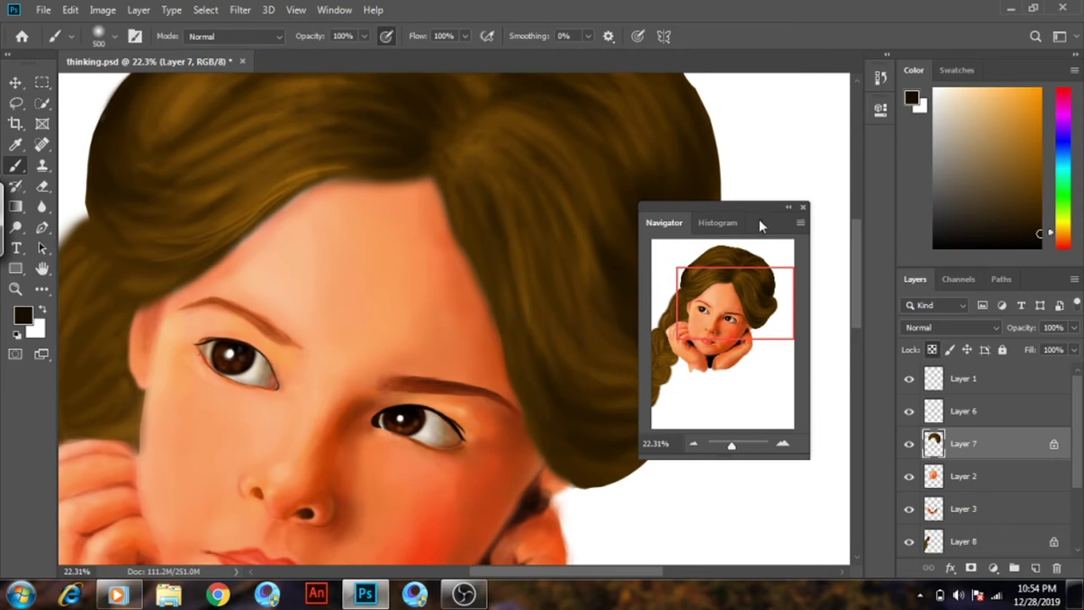
drag(759, 220, 313, 238)
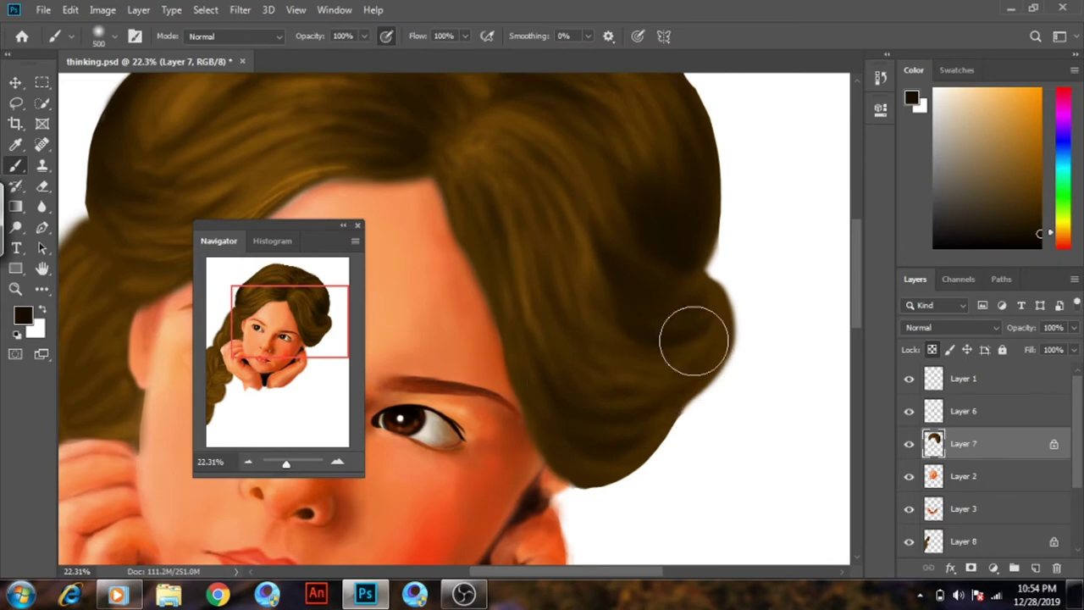
mouse_move(292, 352)
mouse_down()
mouse_move(274, 316)
mouse_move(288, 339)
mouse_up()
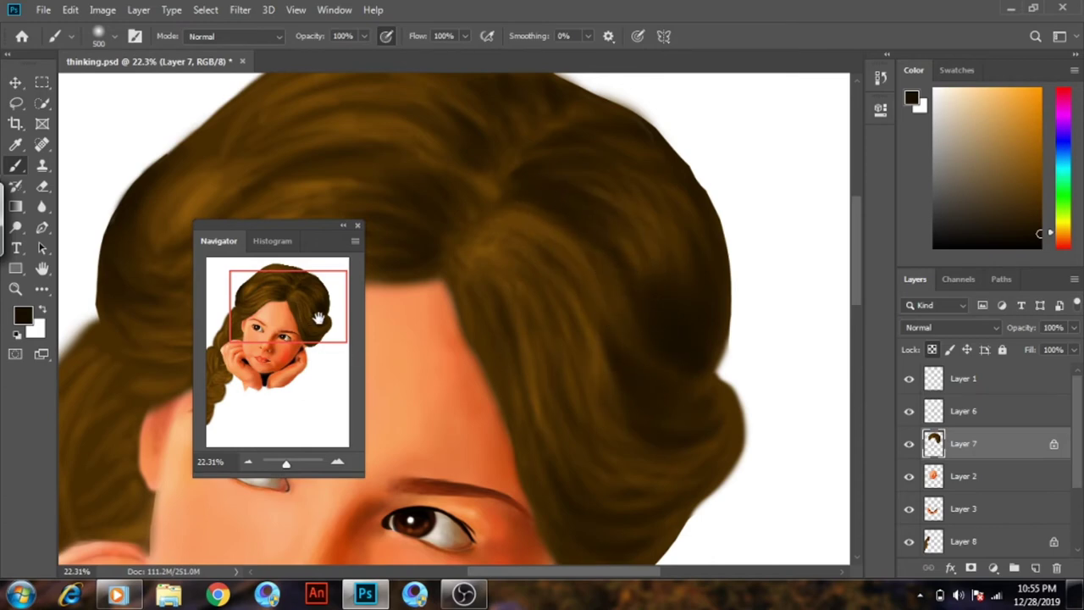
drag(319, 318, 309, 331)
drag(294, 222, 555, 187)
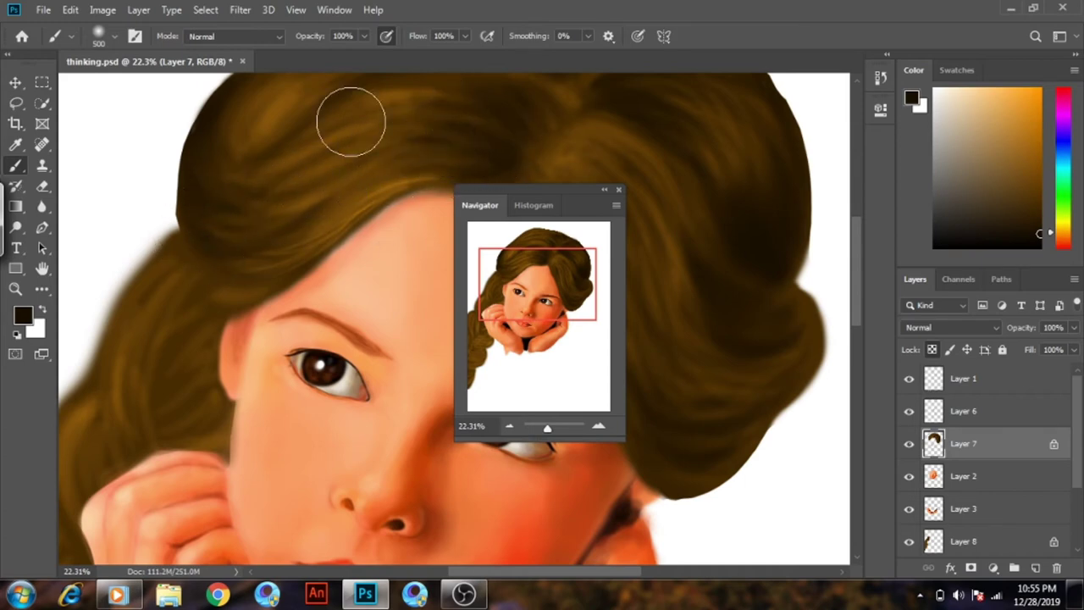
drag(568, 275, 573, 254)
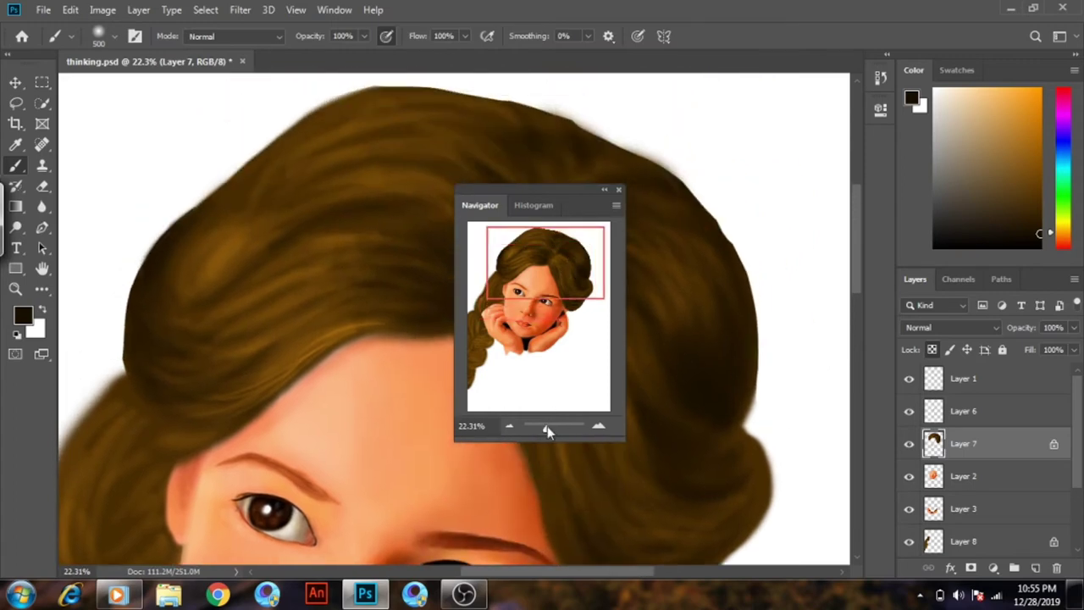
drag(547, 426, 543, 426)
drag(559, 195, 718, 214)
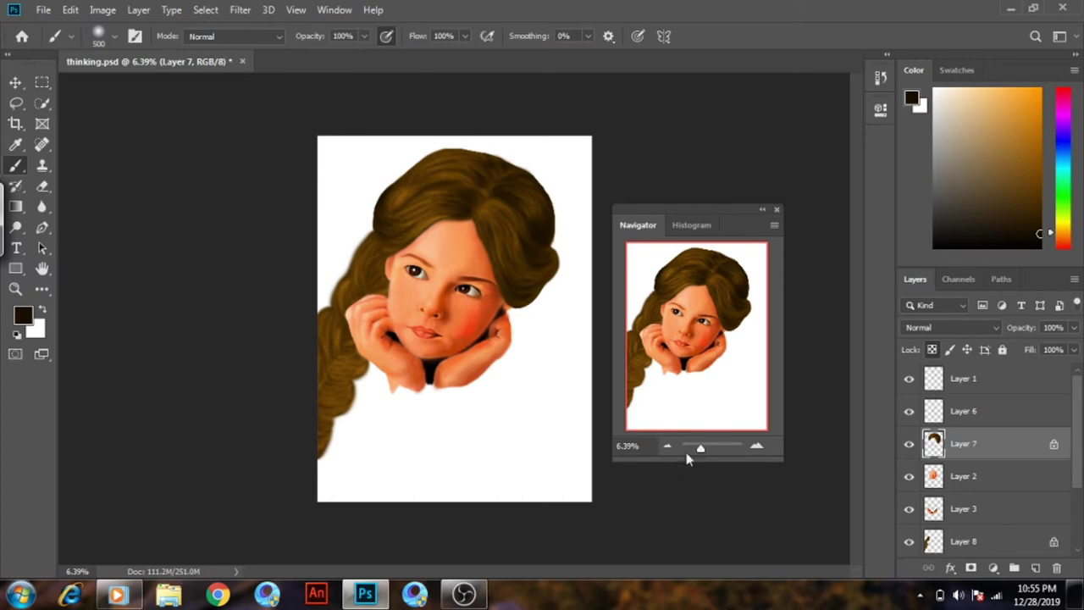
drag(701, 449, 704, 449)
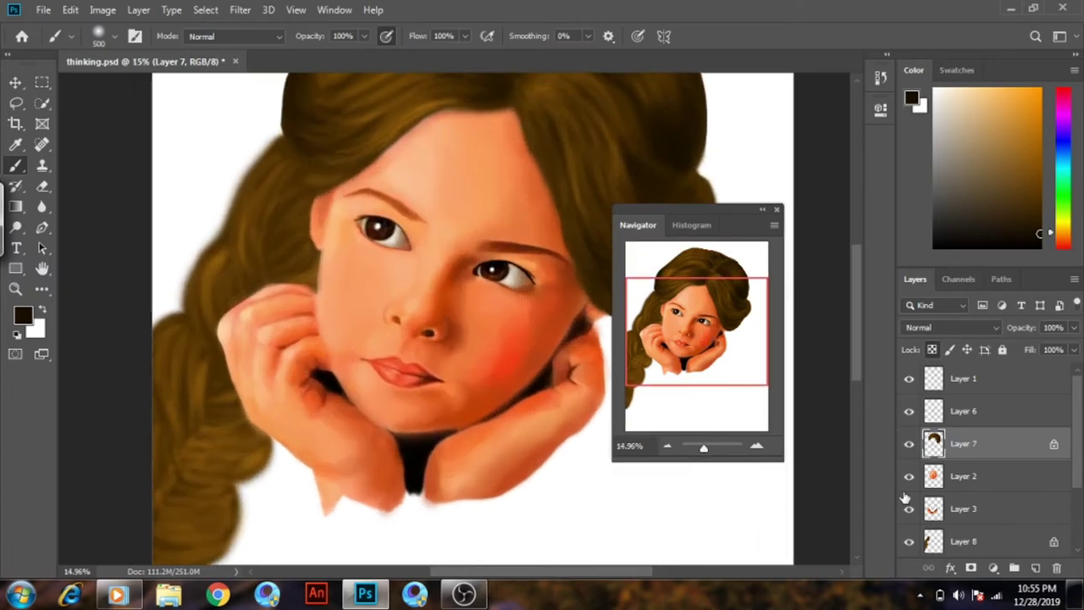
On Layer 8, darken the hair by the left temple, fill the finger gap, and streak the braid
click(957, 545)
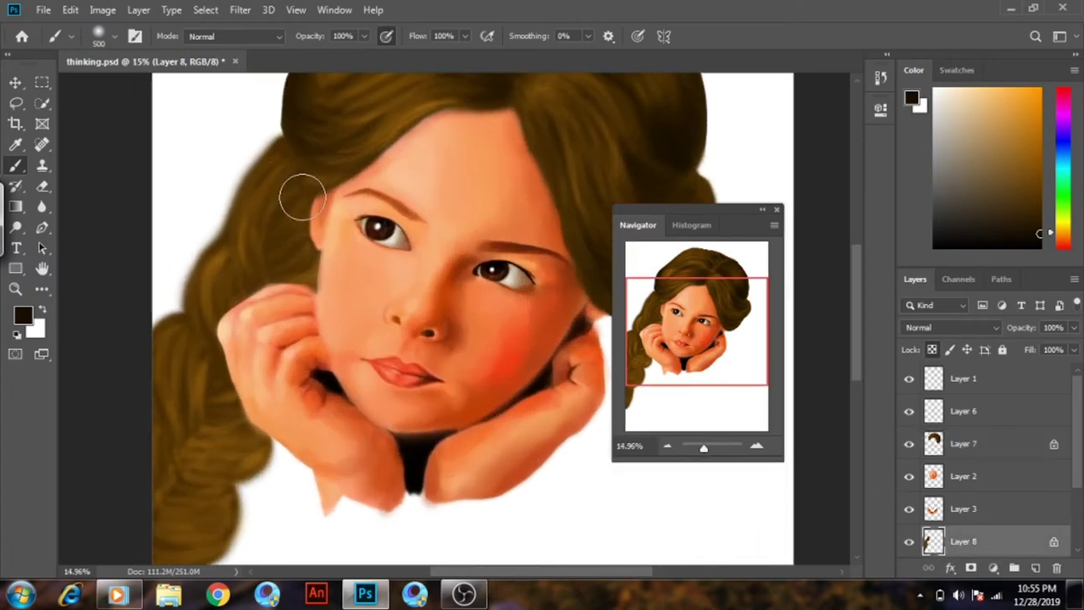
drag(303, 173, 301, 197)
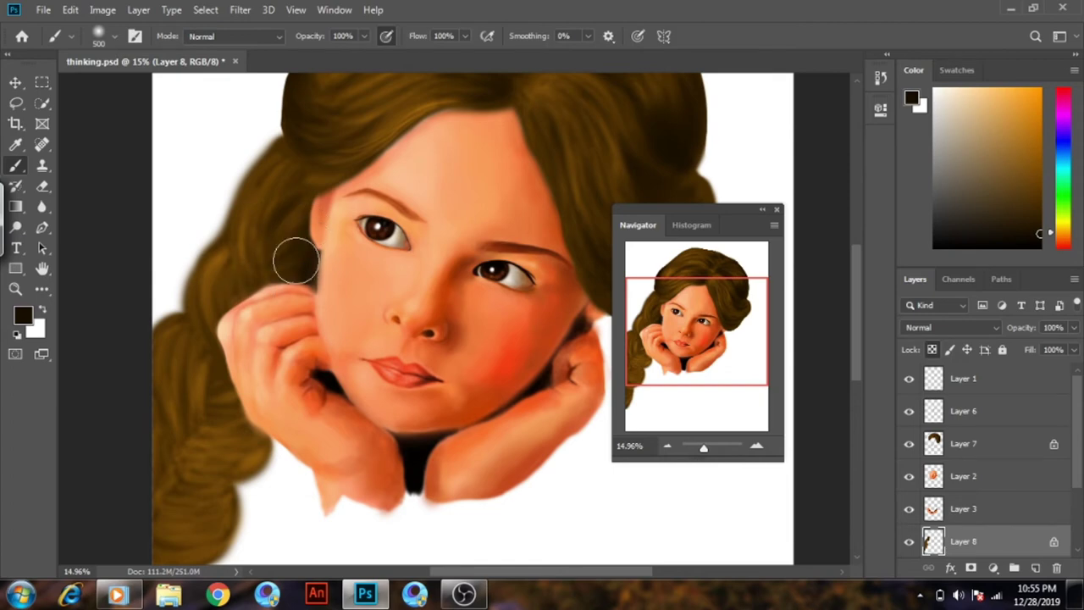
drag(236, 274, 259, 217)
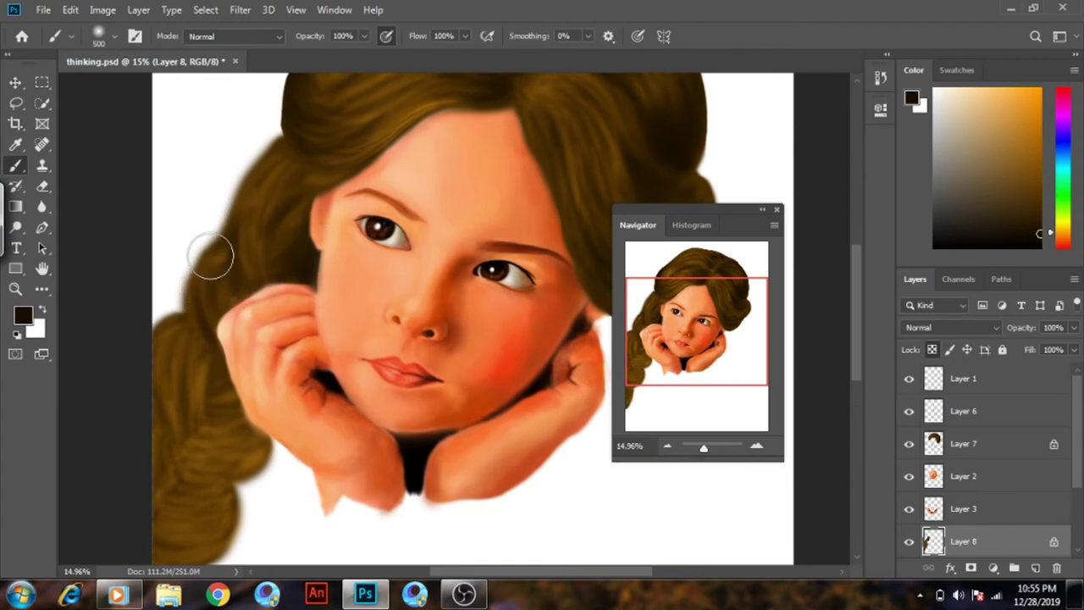
mouse_move(206, 332)
mouse_down()
mouse_move(189, 351)
mouse_move(206, 402)
mouse_move(206, 360)
mouse_up()
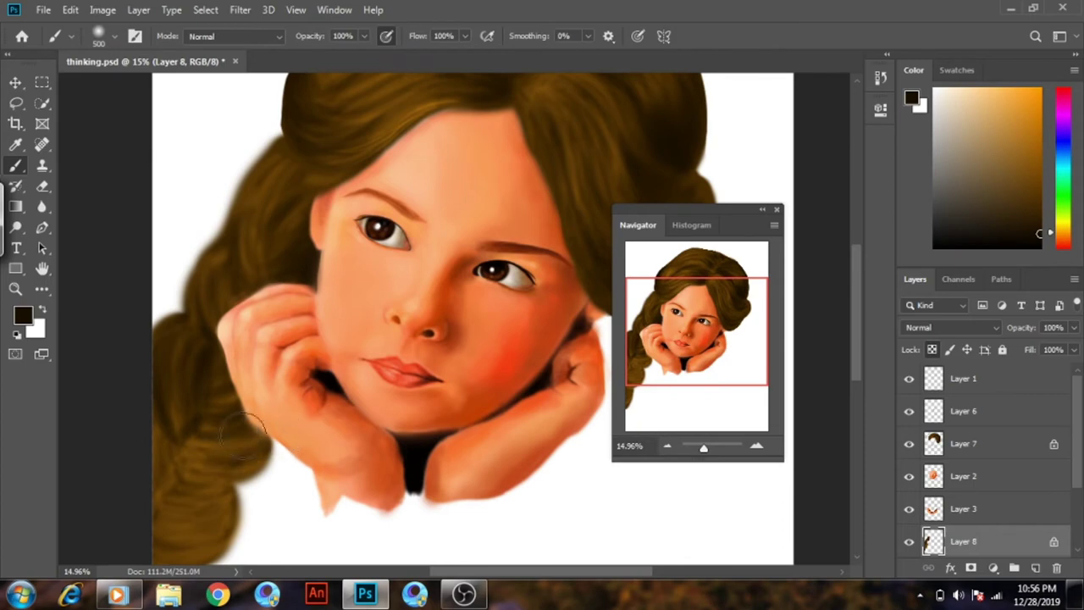
mouse_move(214, 484)
mouse_down()
mouse_move(169, 442)
mouse_move(249, 431)
mouse_move(188, 453)
mouse_up()
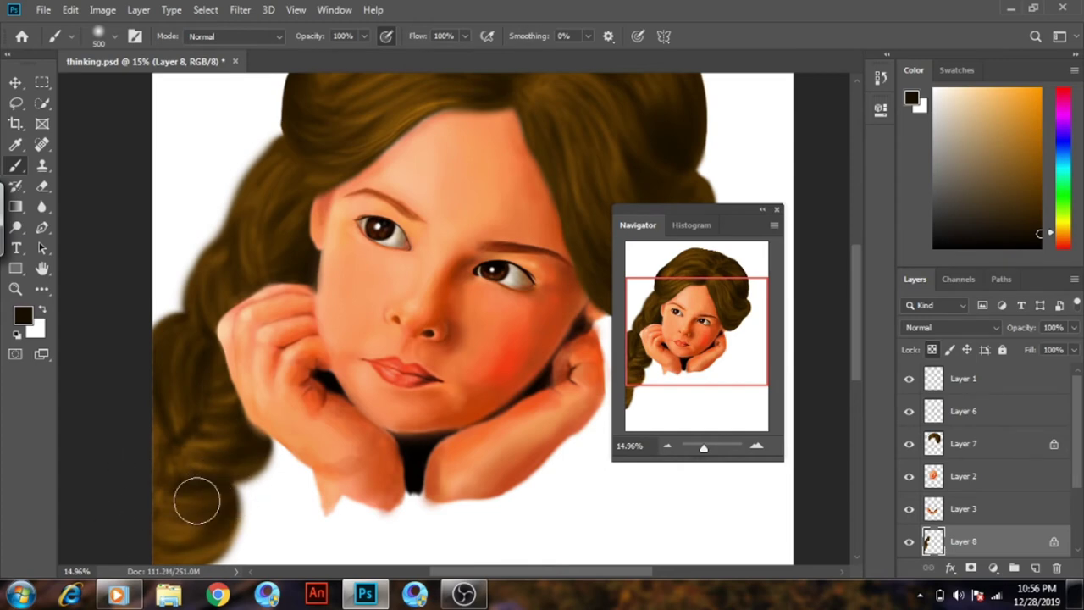
drag(746, 341, 735, 340)
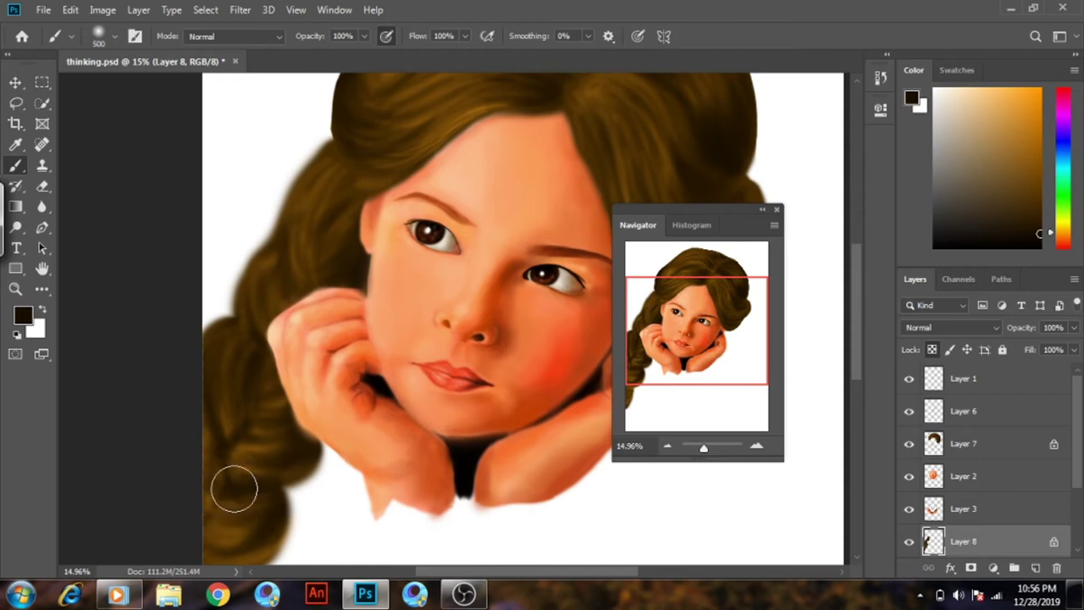
drag(689, 334, 689, 300)
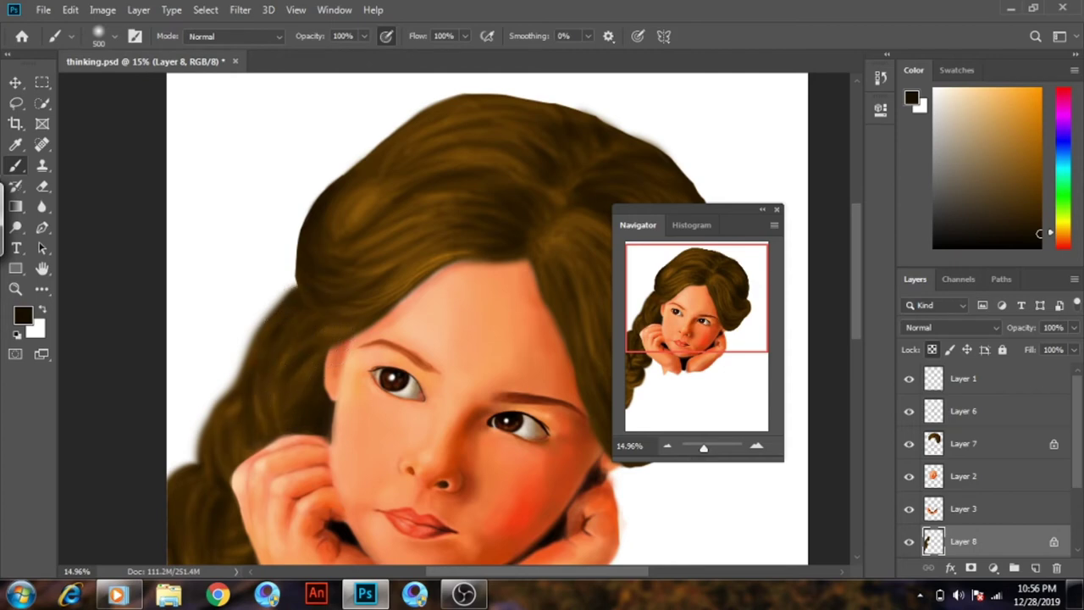
drag(673, 315, 694, 317)
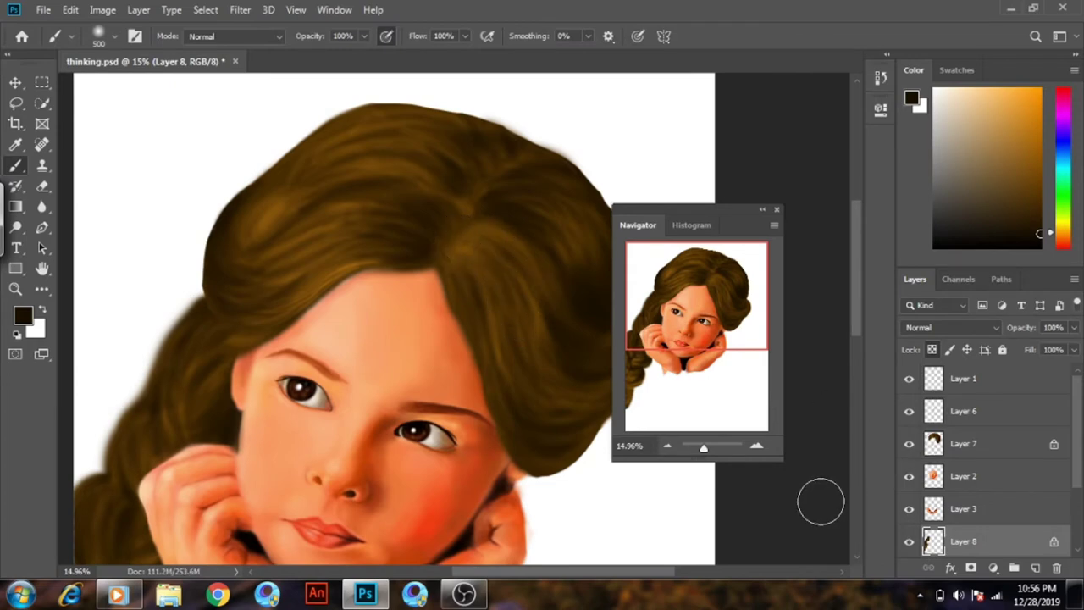
Paint a darker streak on Layer 7, then pick a bright reddish-orange colour in the Color panel
click(947, 451)
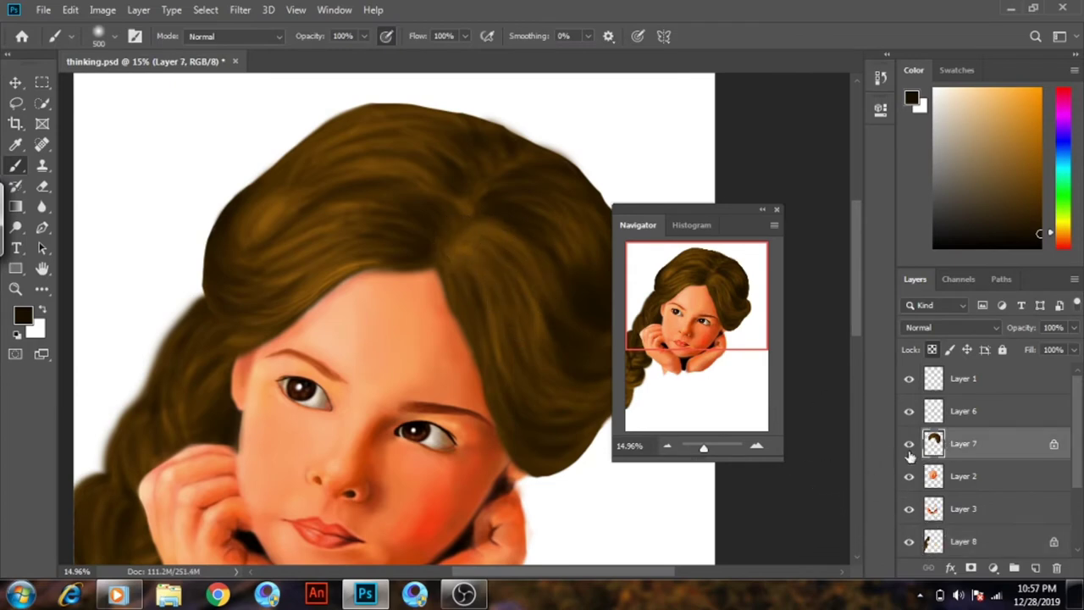
drag(481, 233, 543, 149)
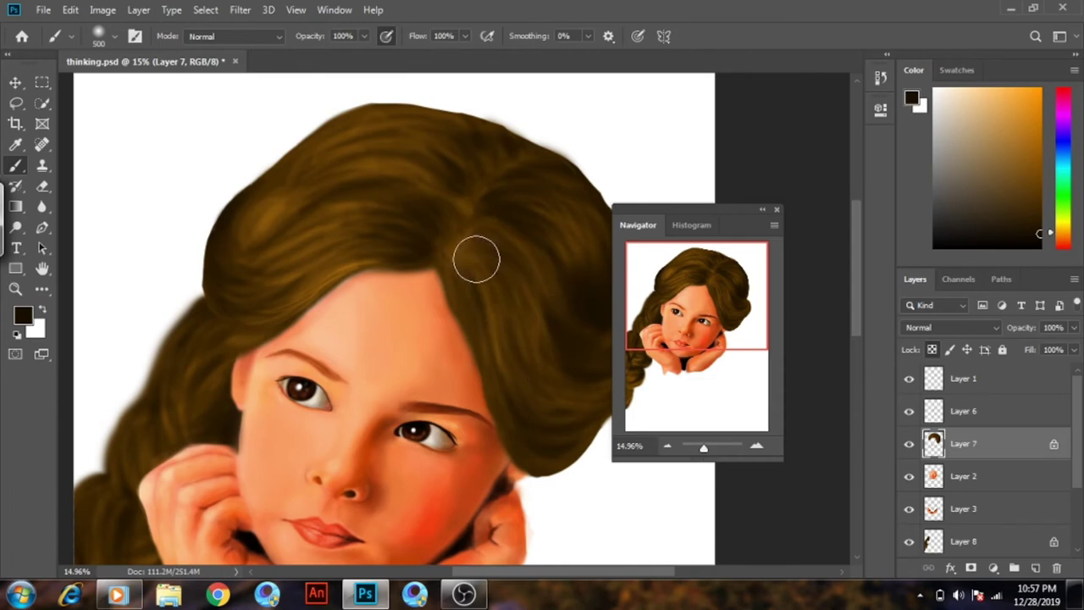
click(1064, 240)
drag(1037, 205, 1034, 166)
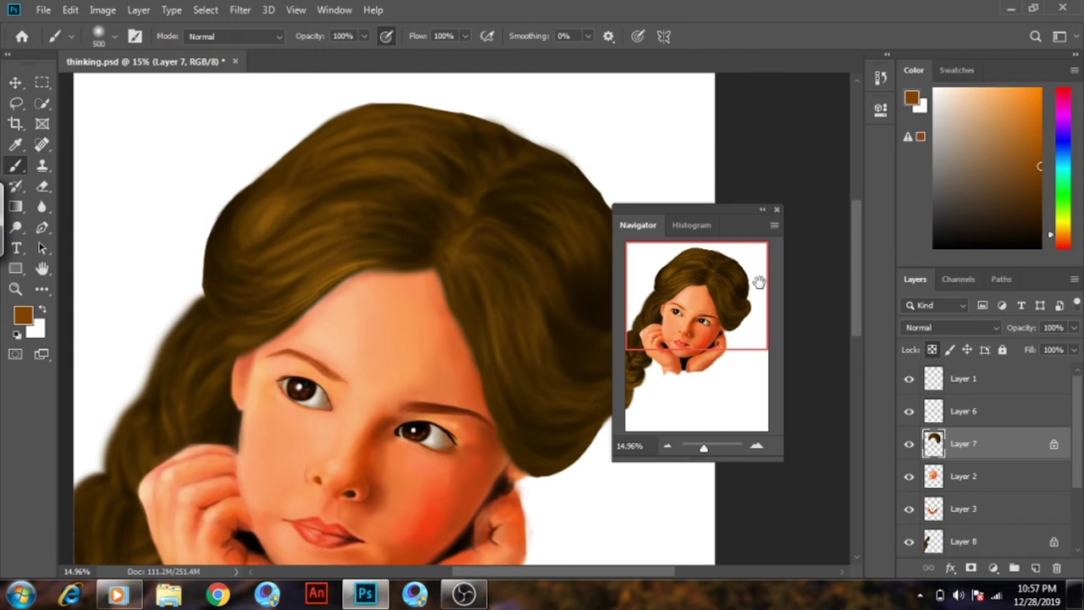
drag(1035, 132, 1044, 93)
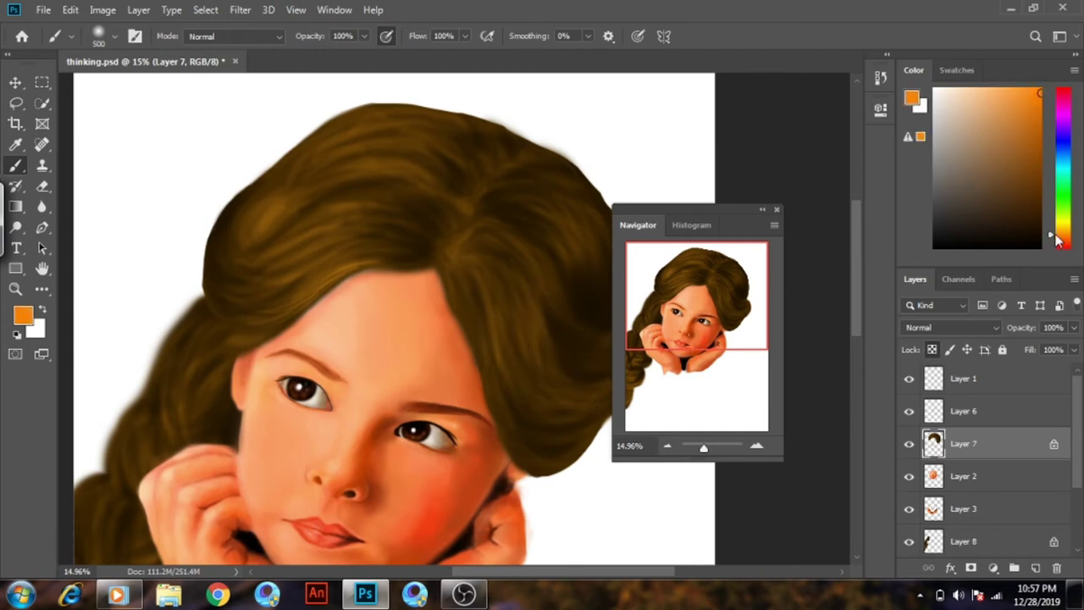
drag(1048, 240, 1055, 244)
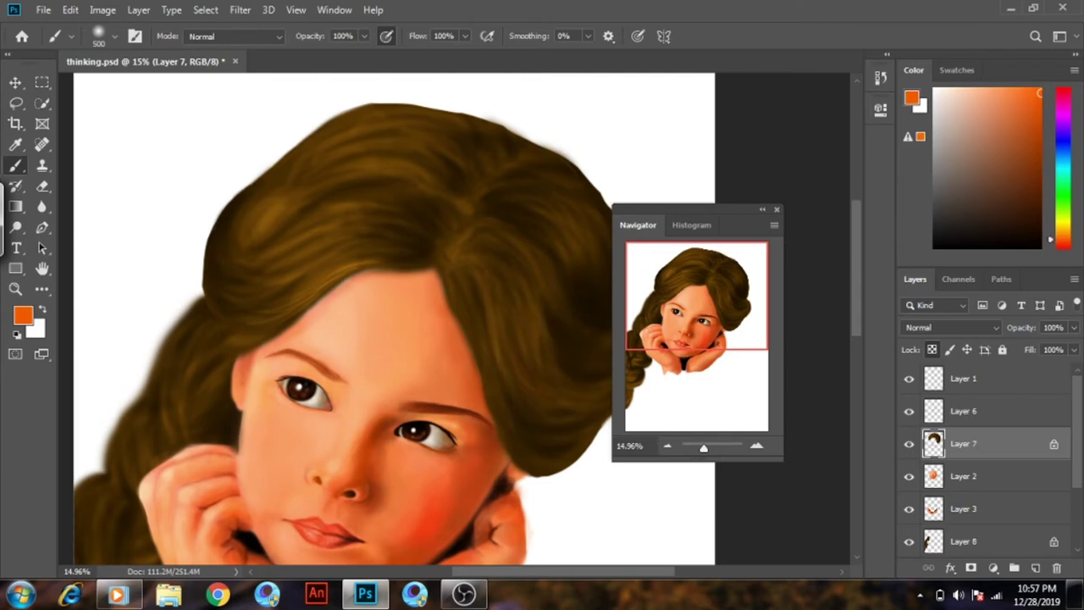
drag(734, 321, 721, 296)
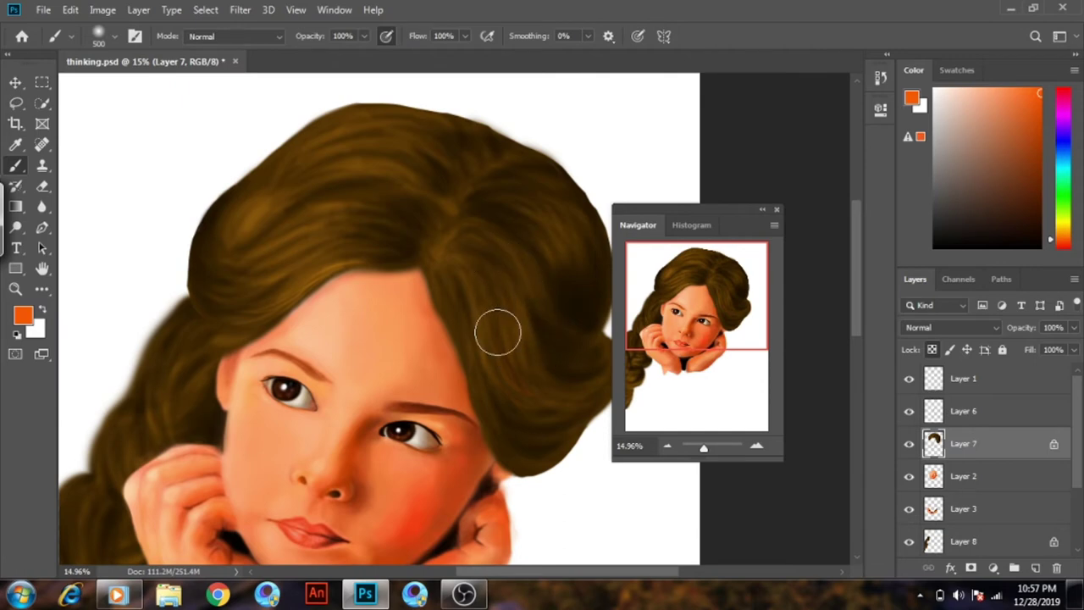
Enlarge the brush to about 2000 px and test an orange glaze on the hair, then undo it
key(bracketright)
key(bracketright)
key(bracketright)
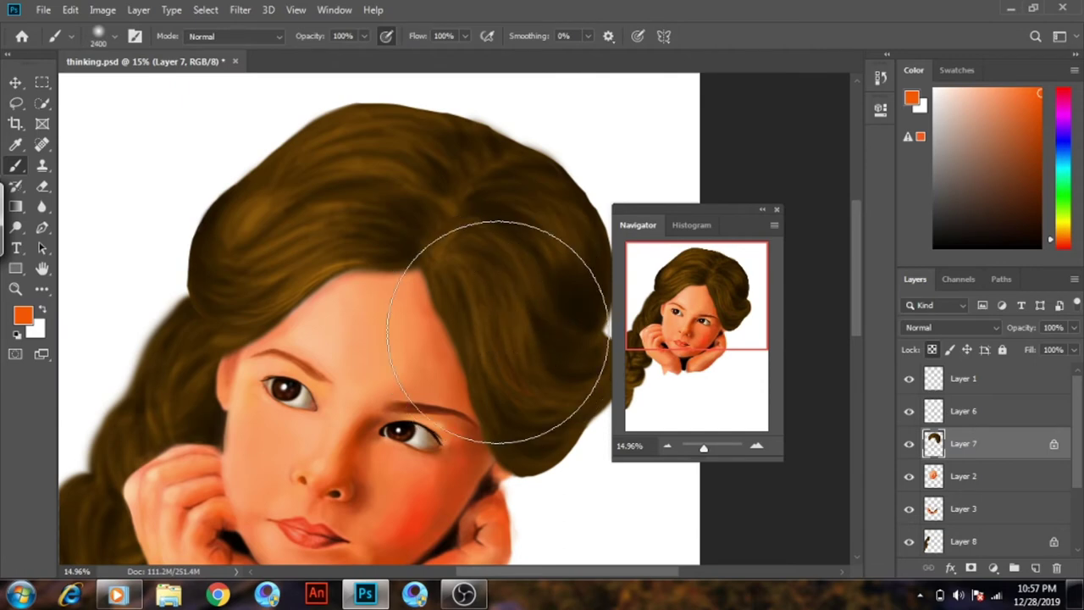
key(bracketleft)
key(bracketleft)
key(bracketleft)
drag(498, 369, 504, 313)
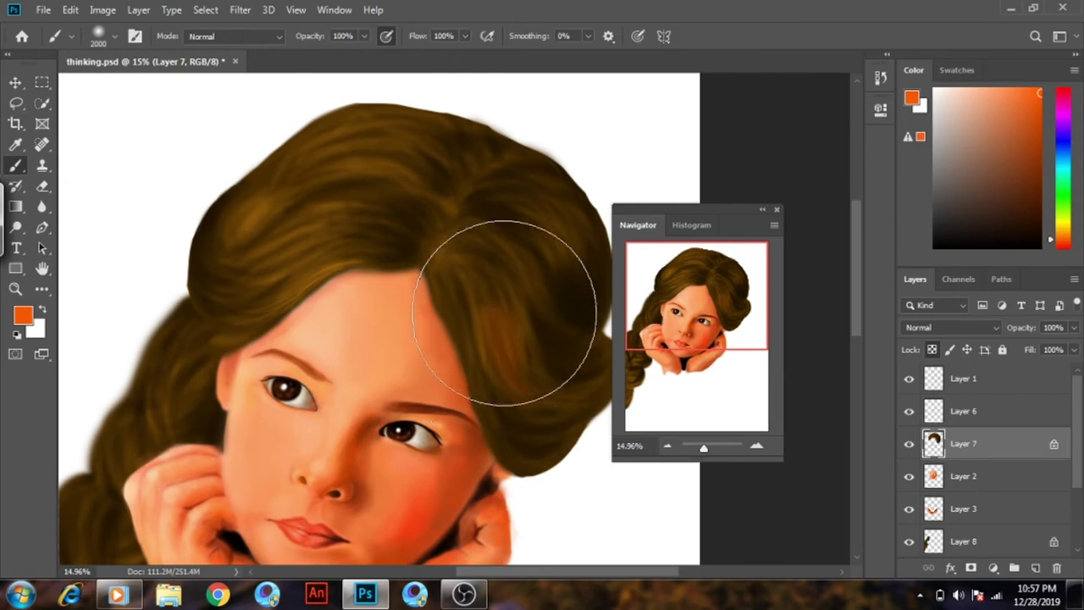
key(ctrl+z)
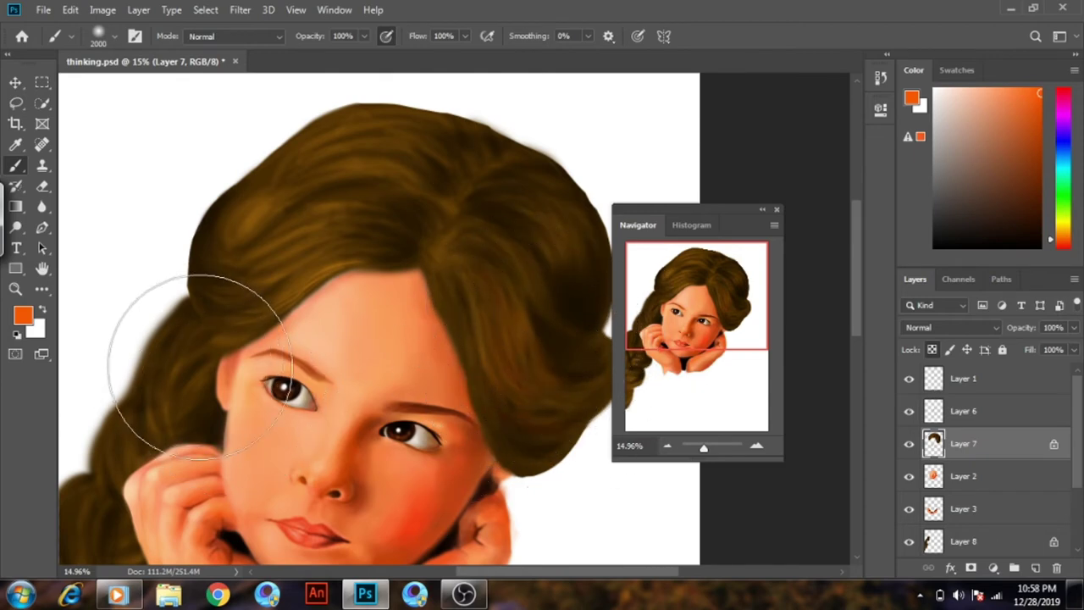
Switch between Layers 8 and 7 while reframing the portrait
click(964, 541)
drag(271, 381, 344, 337)
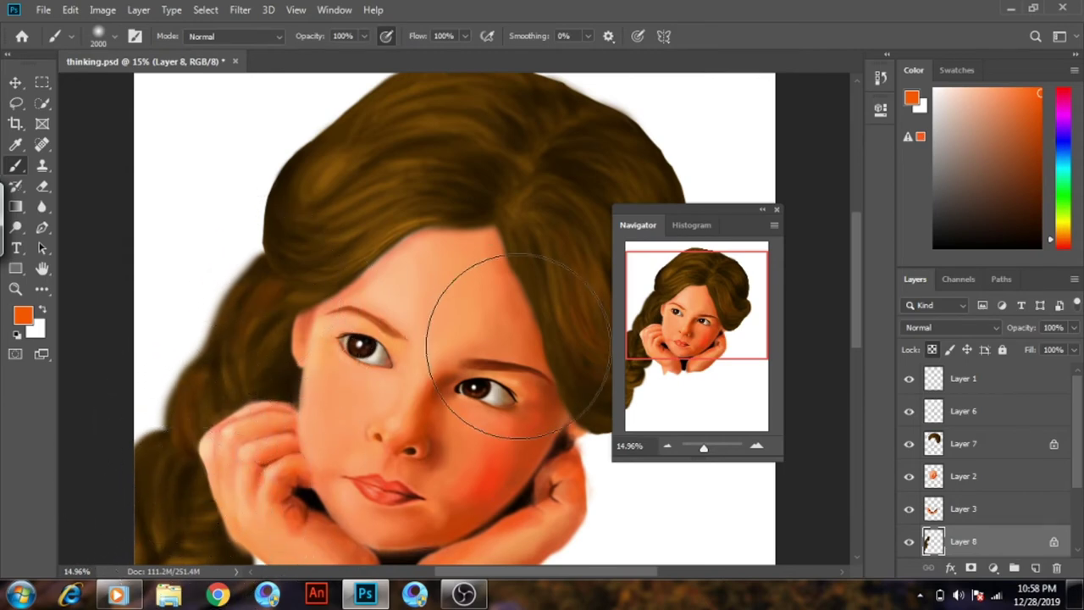
scroll(441, 381, down, 1)
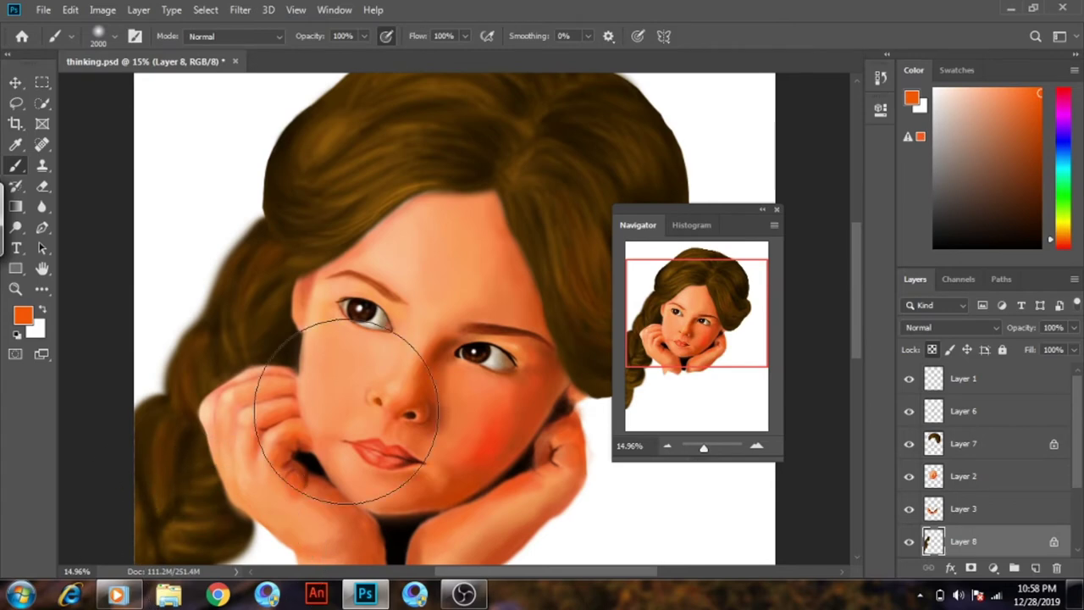
scroll(348, 415, up, 1)
scroll(355, 381, up, 1)
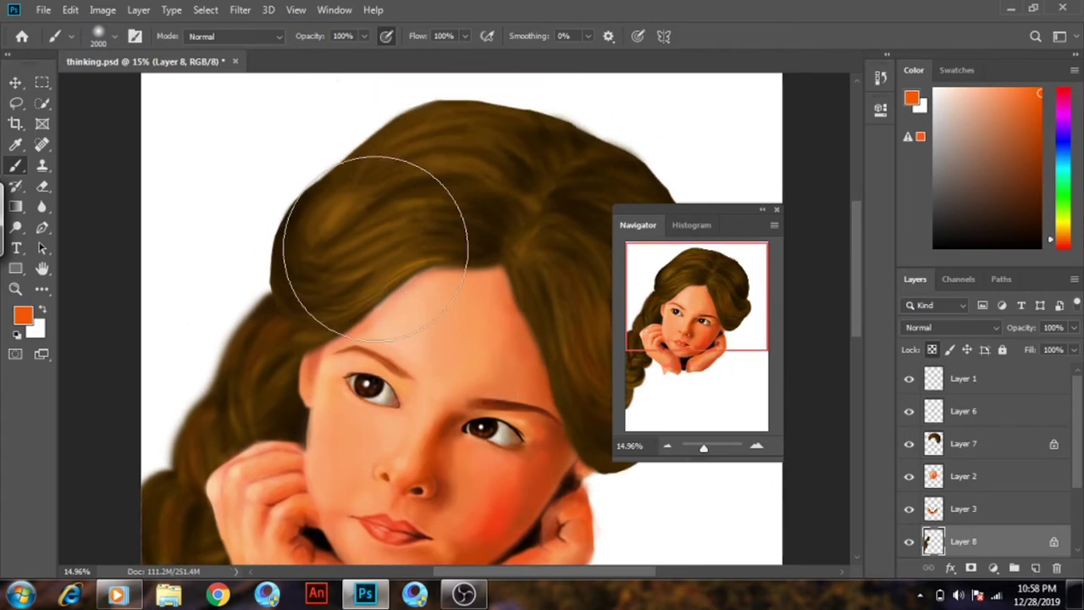
click(963, 444)
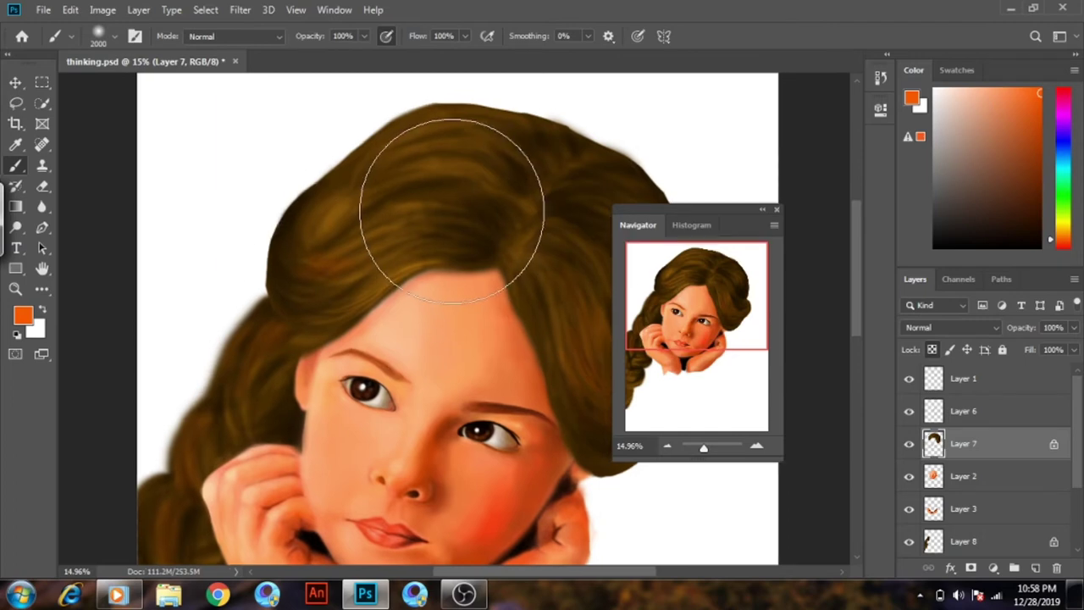
mouse_move(720, 339)
mouse_down()
mouse_move(728, 366)
mouse_move(750, 351)
mouse_up()
Try a near-black colour, then make Layer 8 active and pick a golden yellow-orange
click(985, 230)
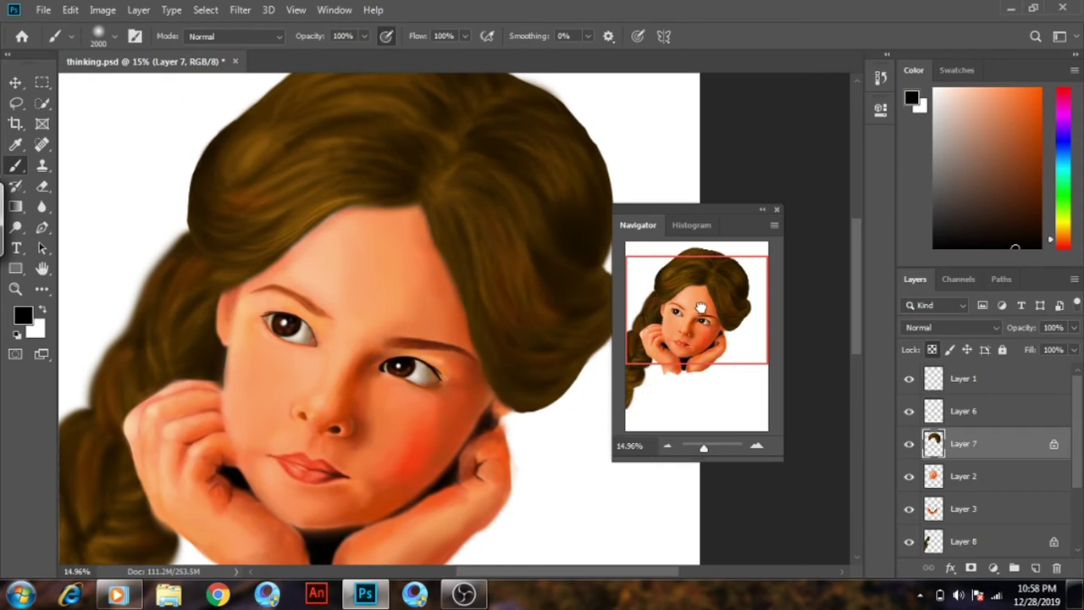
drag(702, 307, 698, 305)
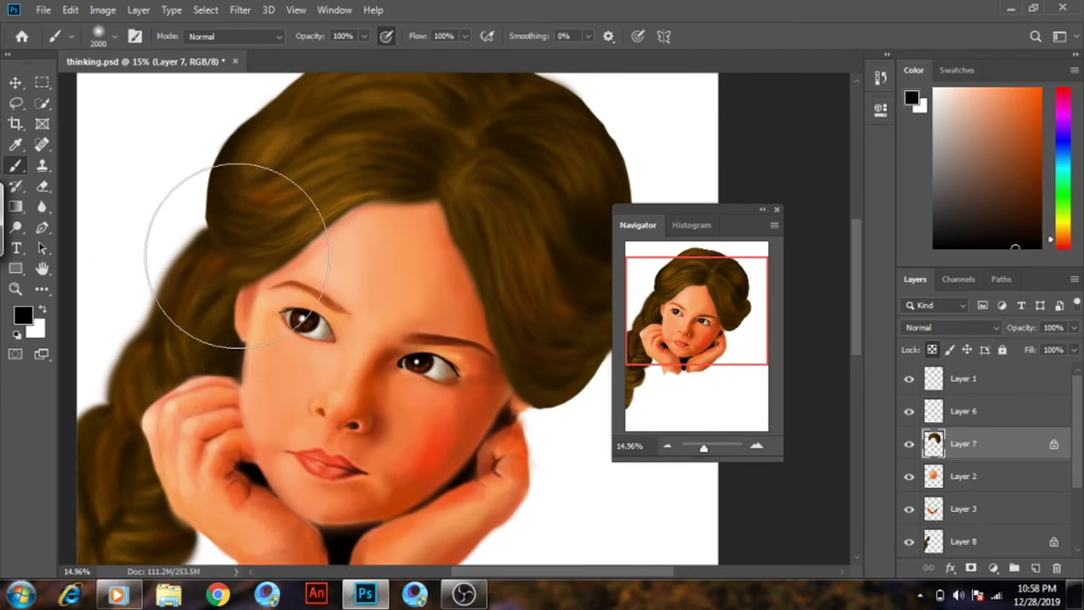
click(922, 549)
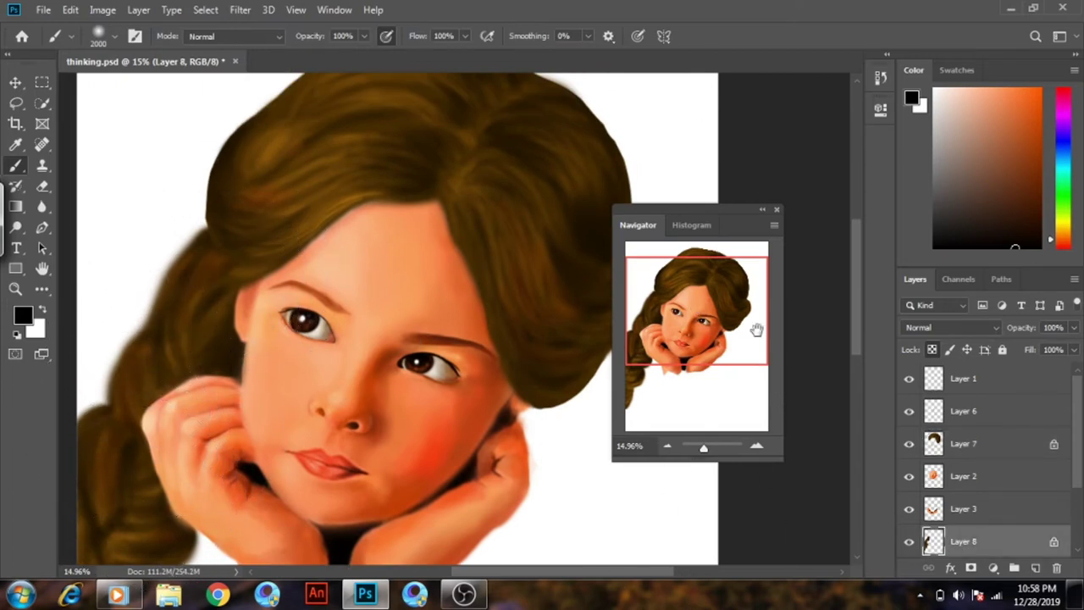
drag(757, 330, 754, 317)
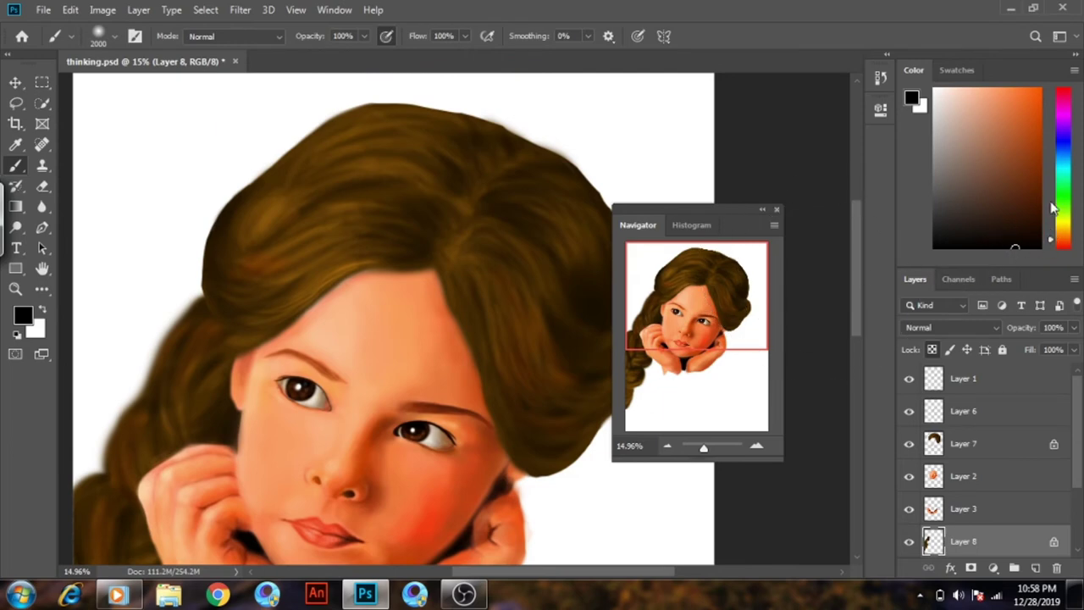
drag(1050, 243, 1051, 230)
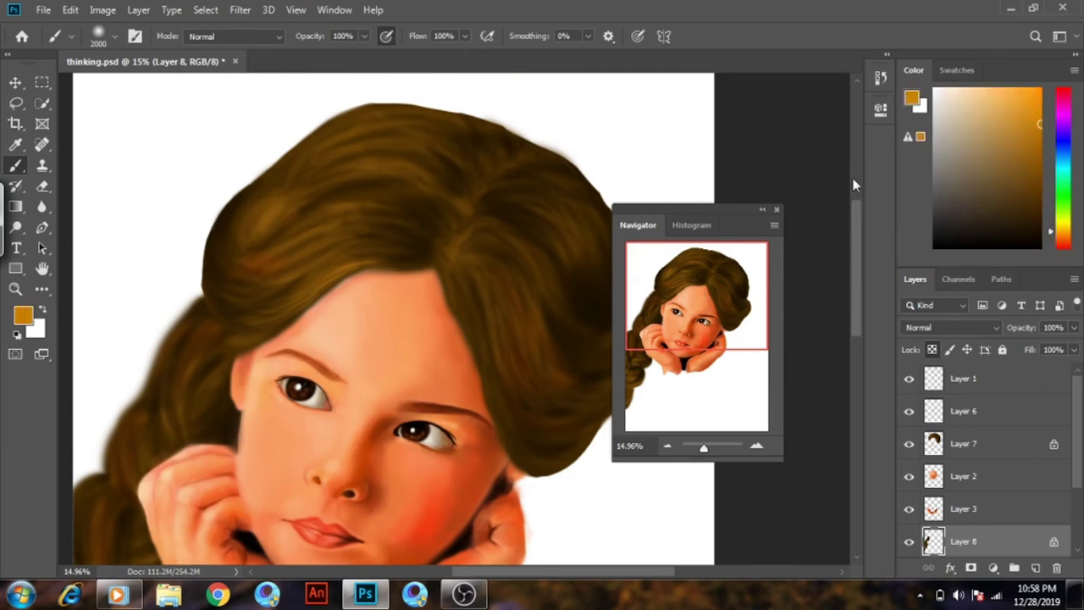
Shrink the golden brush, zoom to about 35% on Layer 7, and survey the forehead hairline
key(bracketleft)
key(bracketleft)
key(bracketleft)
drag(703, 446, 706, 447)
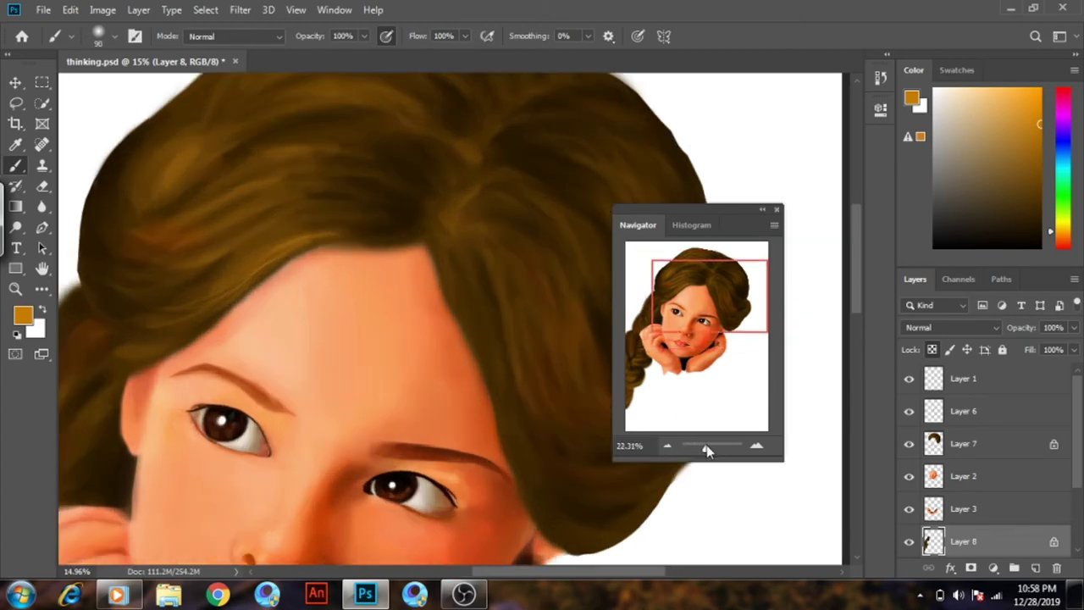
drag(707, 371, 698, 295)
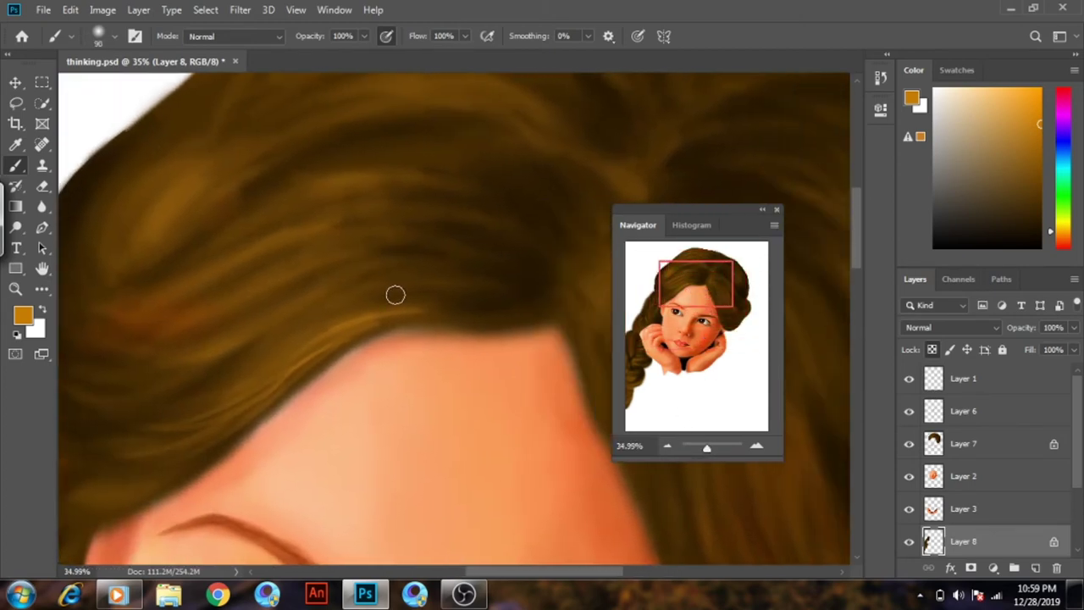
click(956, 447)
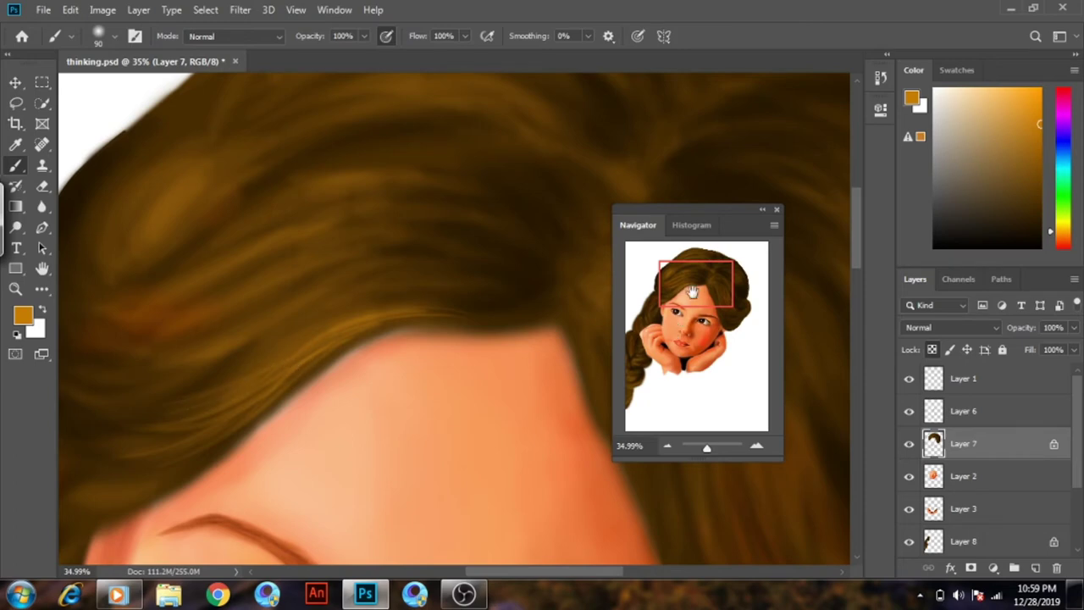
drag(693, 292, 676, 301)
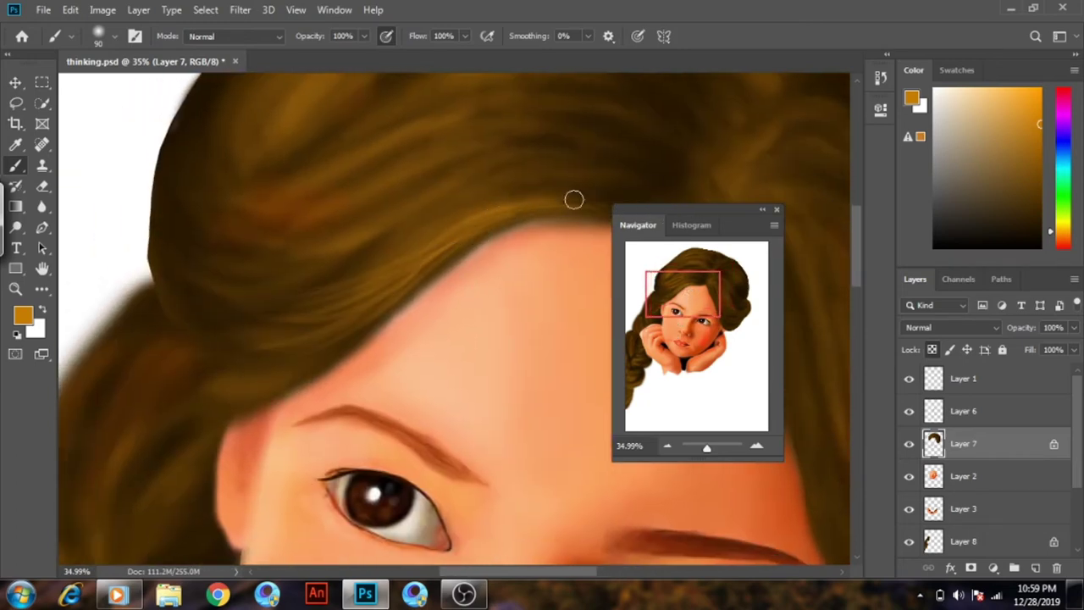
drag(684, 293, 702, 289)
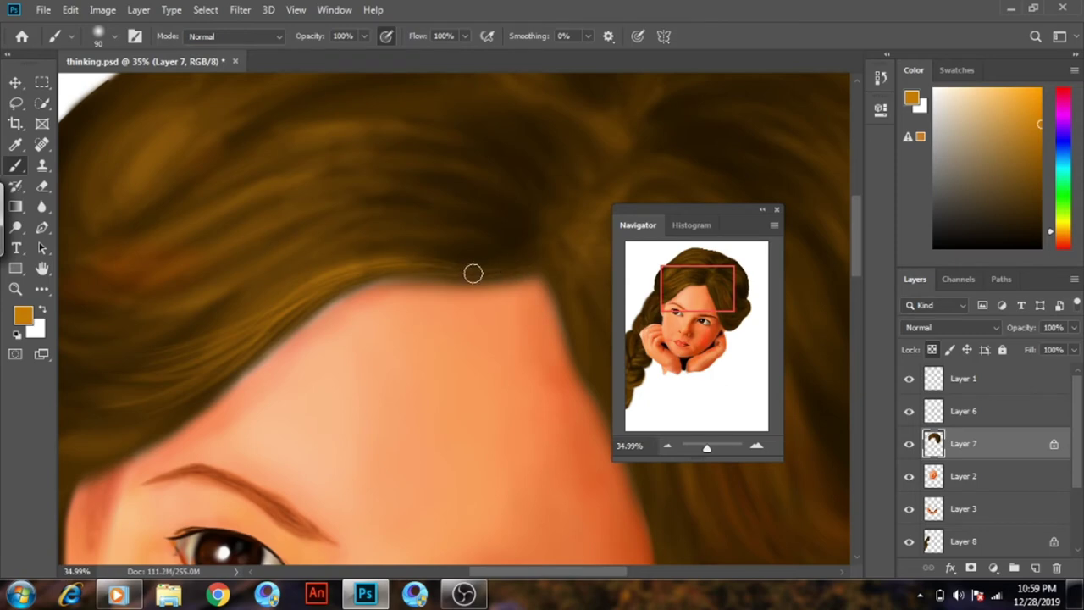
drag(703, 297, 676, 296)
drag(707, 448, 704, 448)
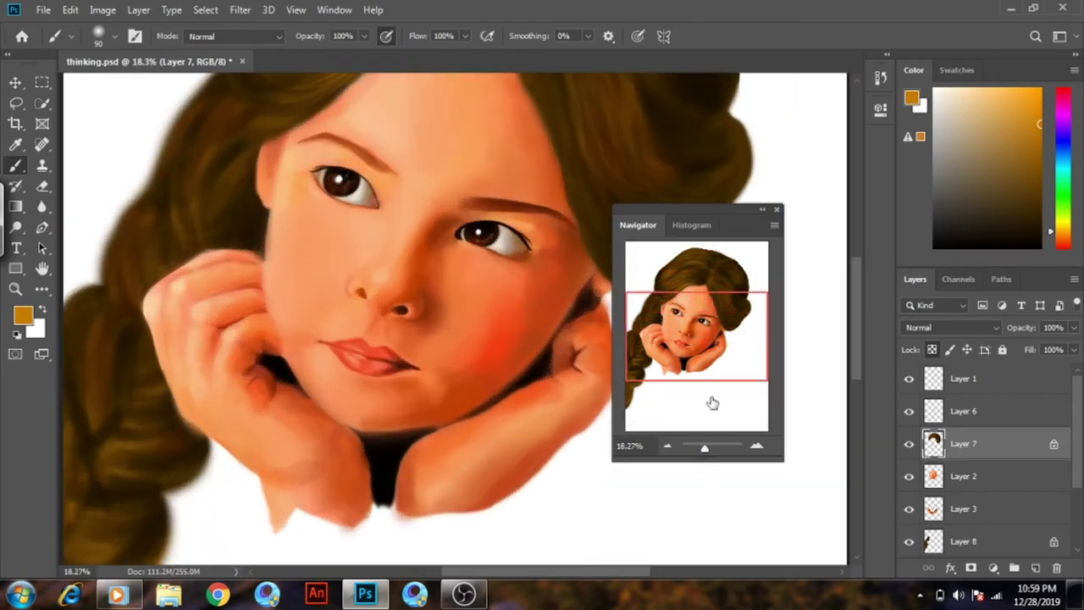
Zoom to 35% on the top of the hair and enlarge the brush to 150 px
drag(714, 399, 669, 363)
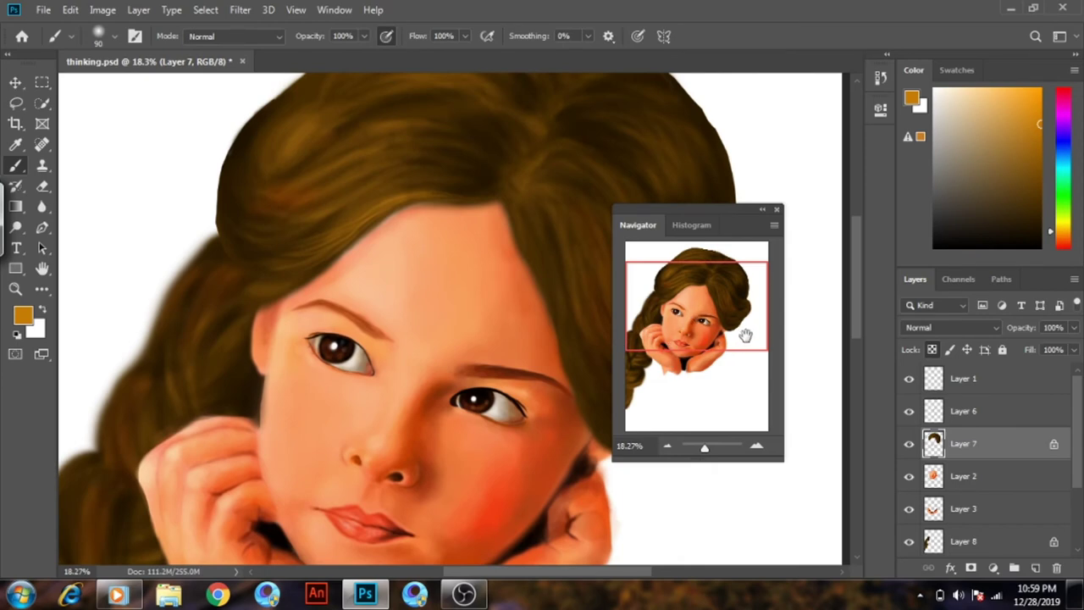
drag(746, 335, 733, 294)
drag(708, 449, 710, 447)
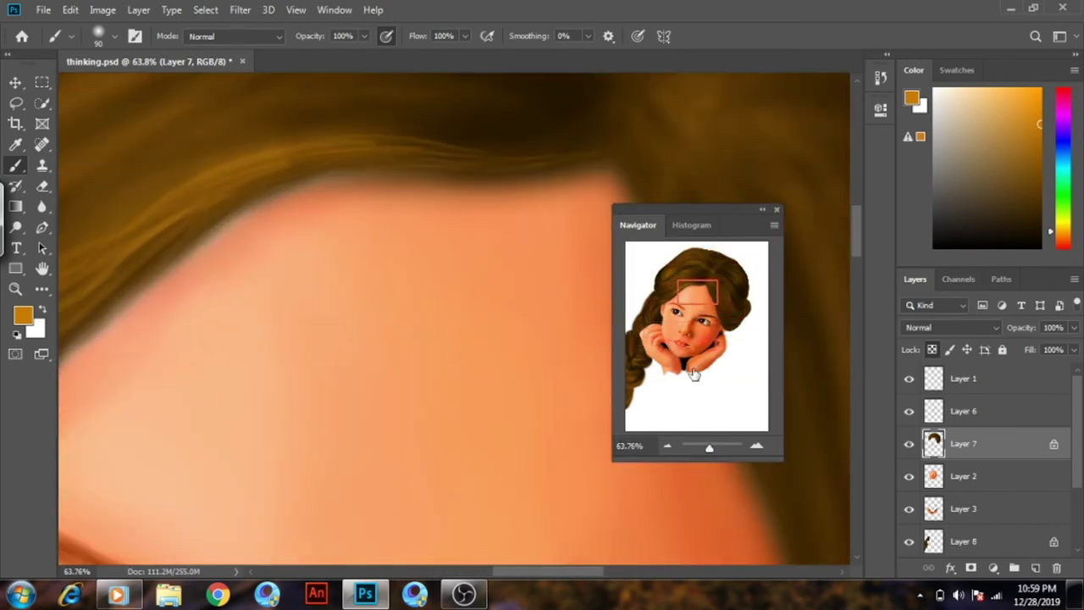
drag(690, 286, 682, 300)
mouse_move(710, 447)
mouse_down()
mouse_move(725, 276)
mouse_move(703, 281)
mouse_up()
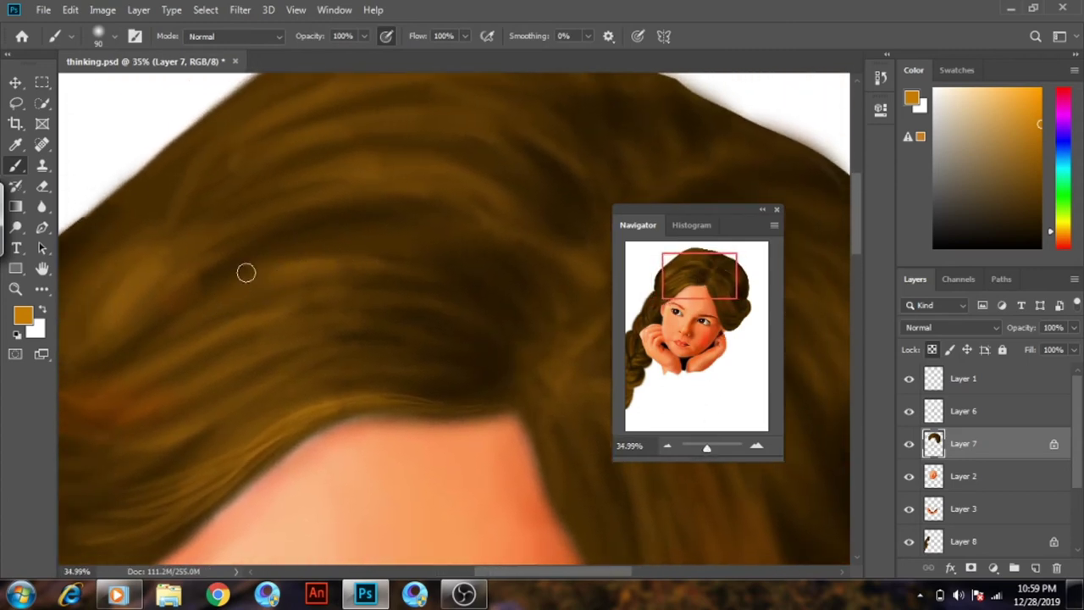
key(bracketright)
key(bracketright)
key(bracketright)
Work across the hair above the forehead at close range, then zoom out to about 18%
drag(693, 333, 687, 333)
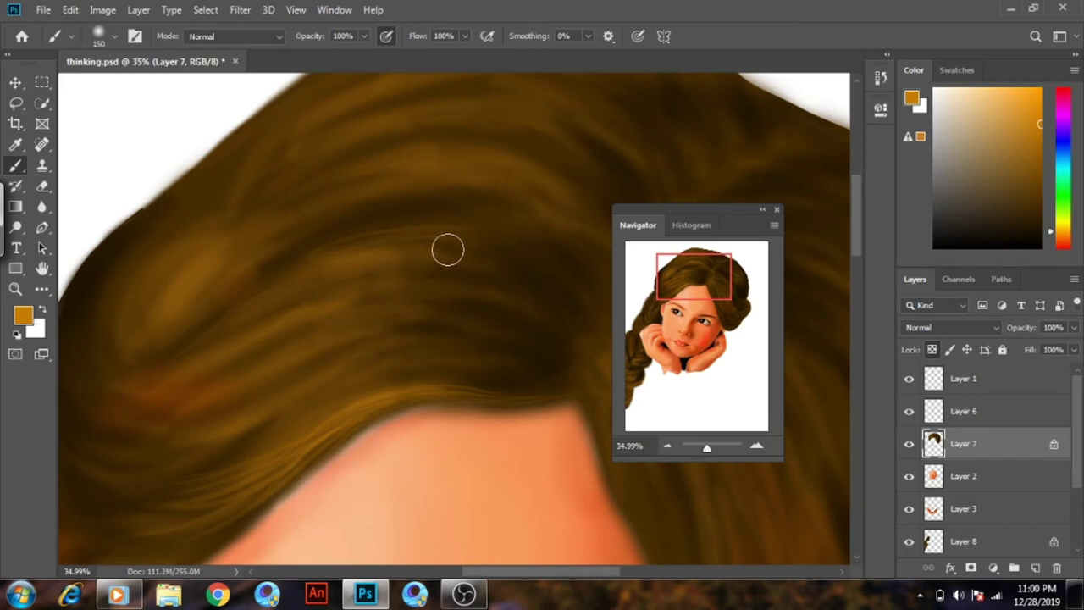
drag(691, 289, 706, 292)
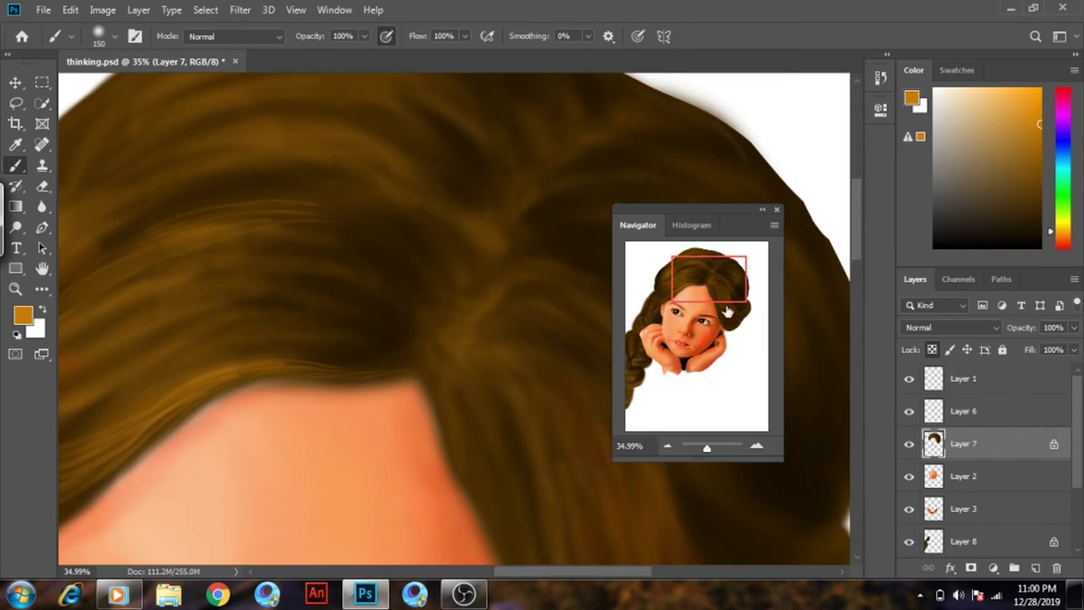
drag(727, 312, 740, 322)
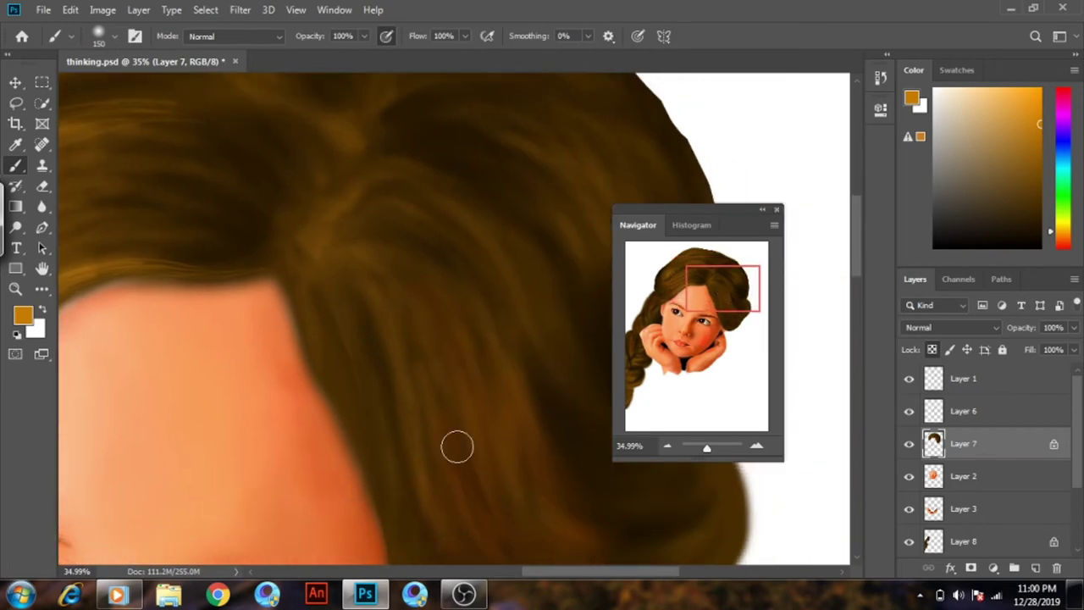
drag(700, 288, 666, 284)
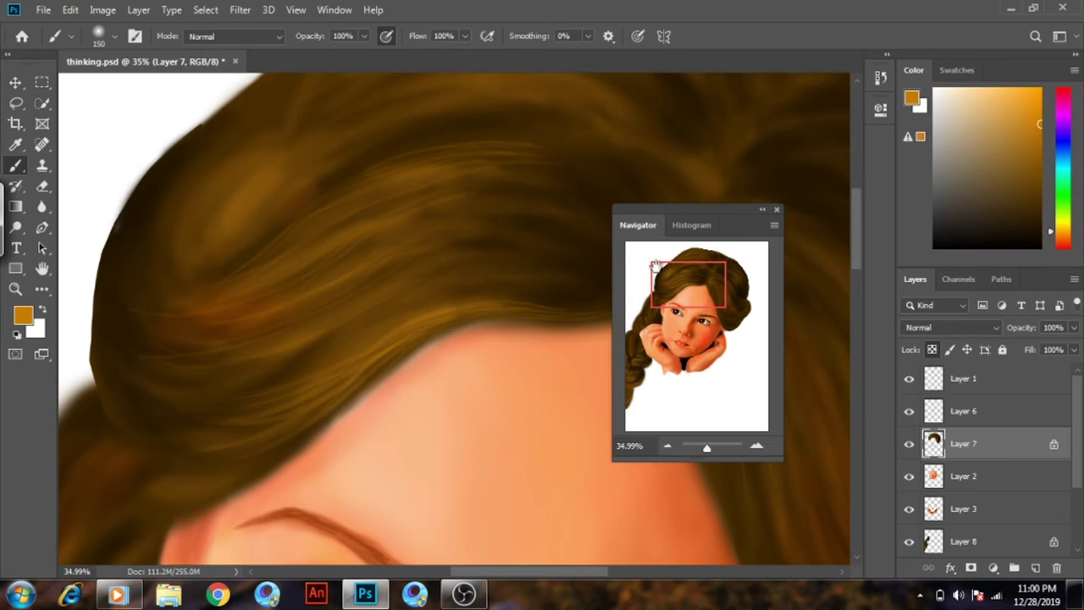
drag(655, 265, 677, 296)
drag(708, 449, 702, 448)
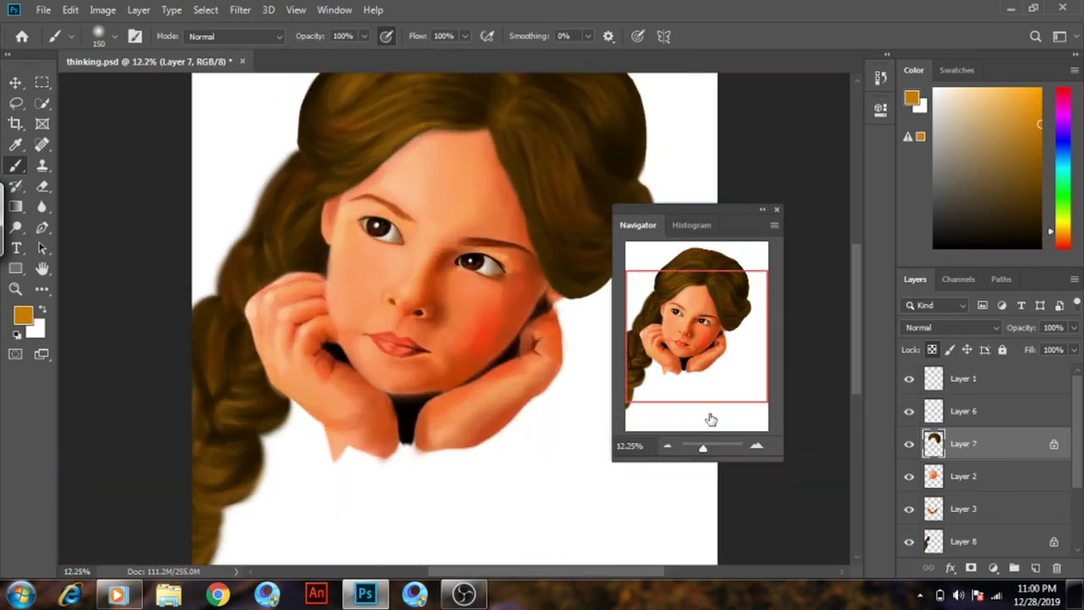
drag(705, 319, 705, 296)
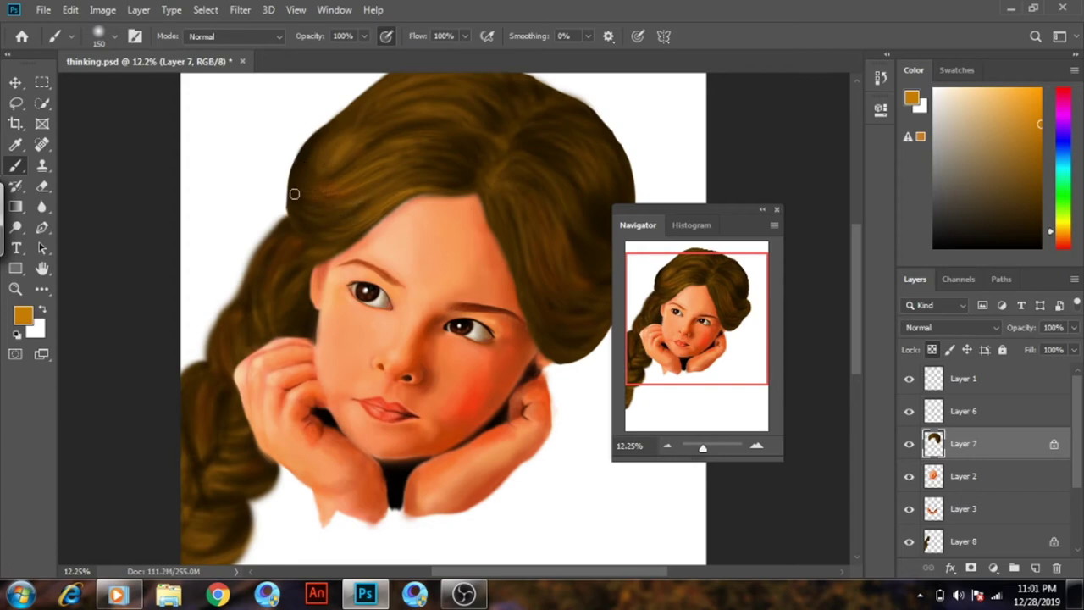
drag(710, 451, 705, 450)
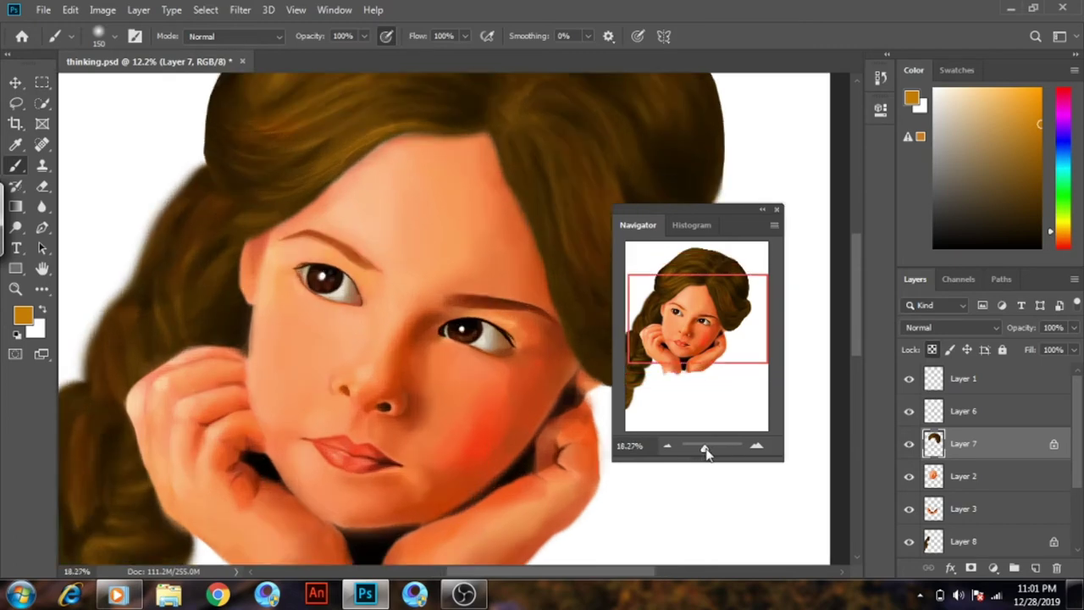
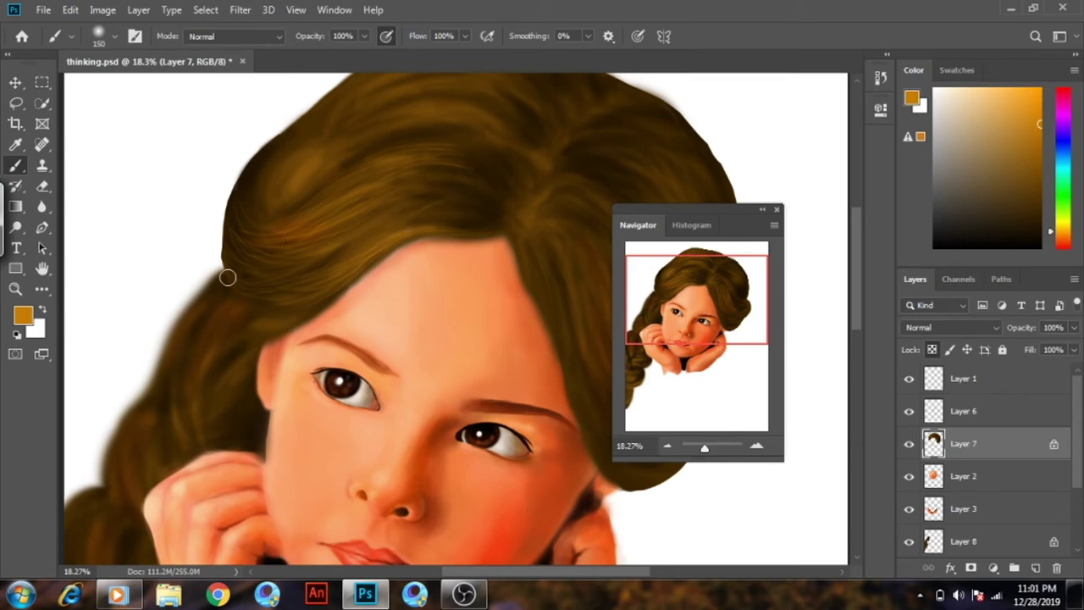
Enlarge the brush to 300 and pick orange, then dark brown, in the Color panel
mouse_move(689, 294)
mouse_down()
mouse_move(690, 281)
mouse_move(721, 332)
mouse_up()
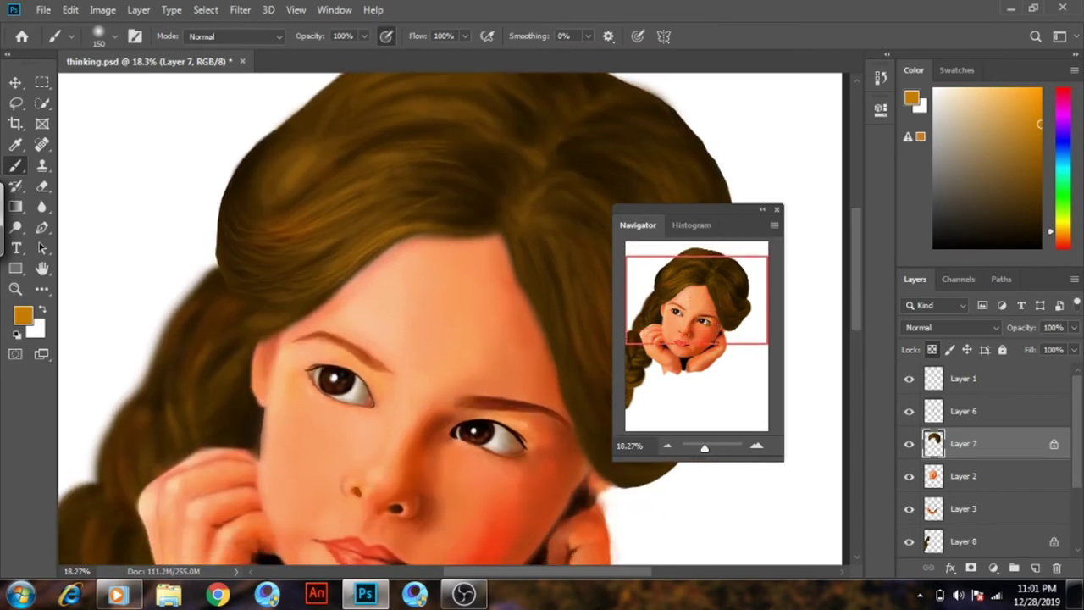
key(bracketright)
key(bracketright)
key(bracketright)
click(1019, 90)
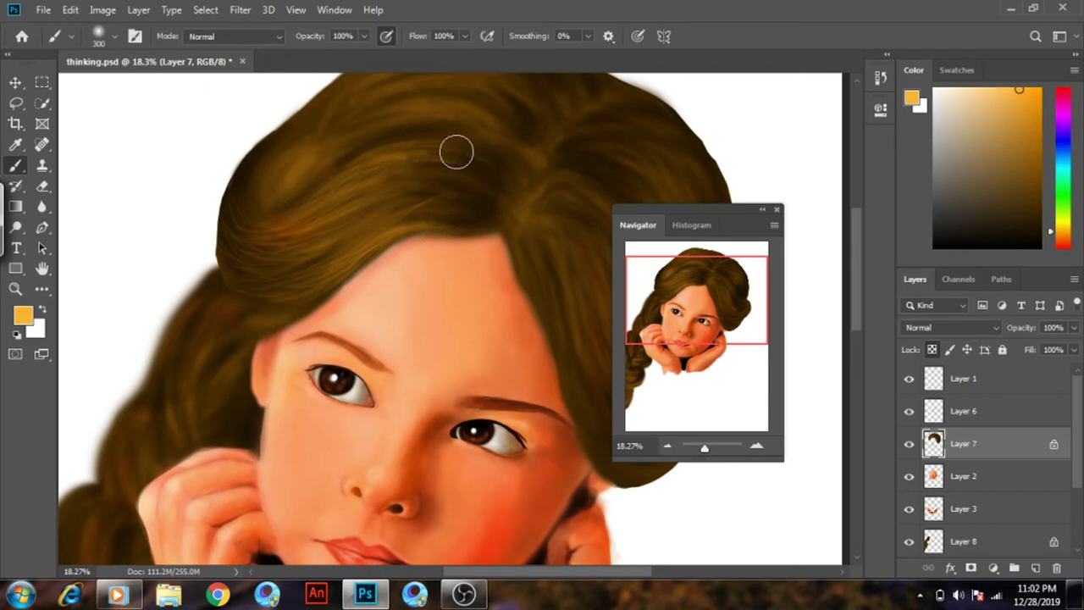
alt+click(468, 225)
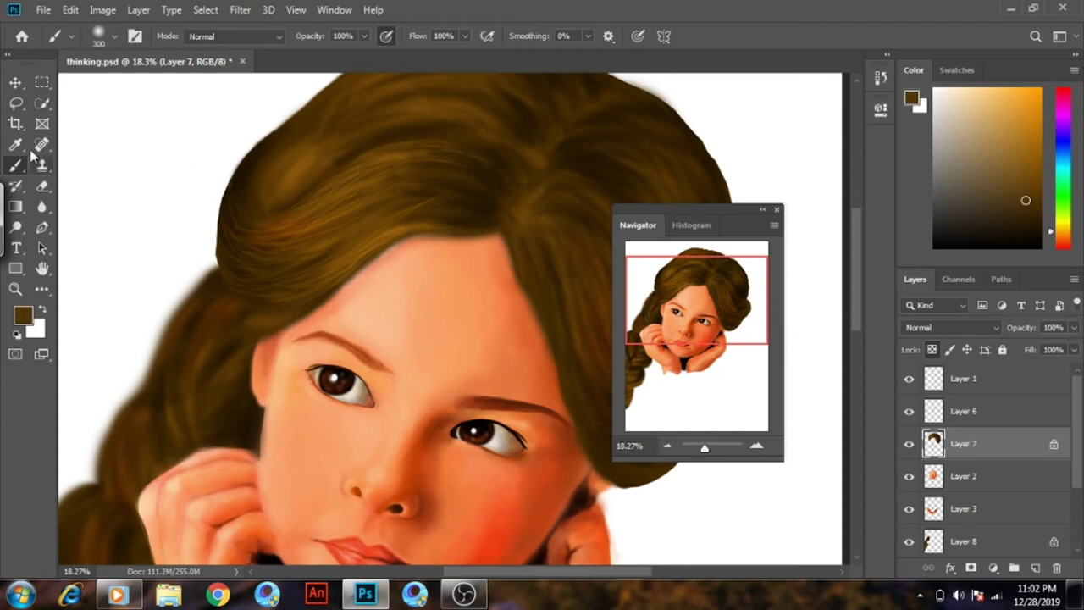
Sample a lighter brown from the hair with the eyedropper and return to the brush
key(i)
click(293, 221)
key(b)
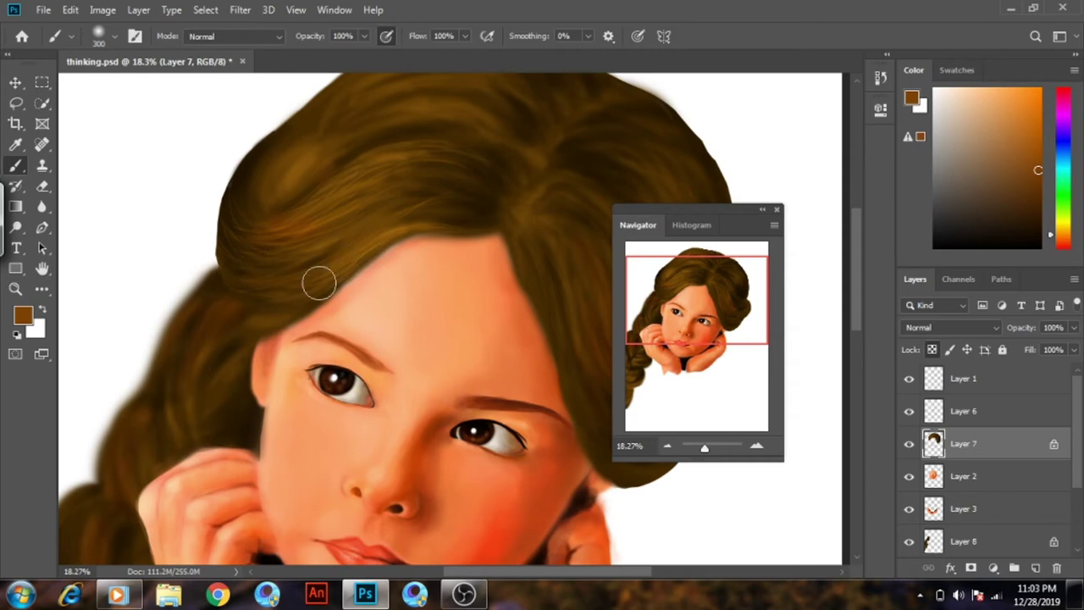
Paint thin strands over the upper hair with a 100 brush at 42.74% zoom
key(bracketleft)
key(bracketleft)
key(bracketleft)
key(bracketleft)
key(bracketleft)
key(bracketleft)
click(709, 448)
drag(692, 360, 676, 269)
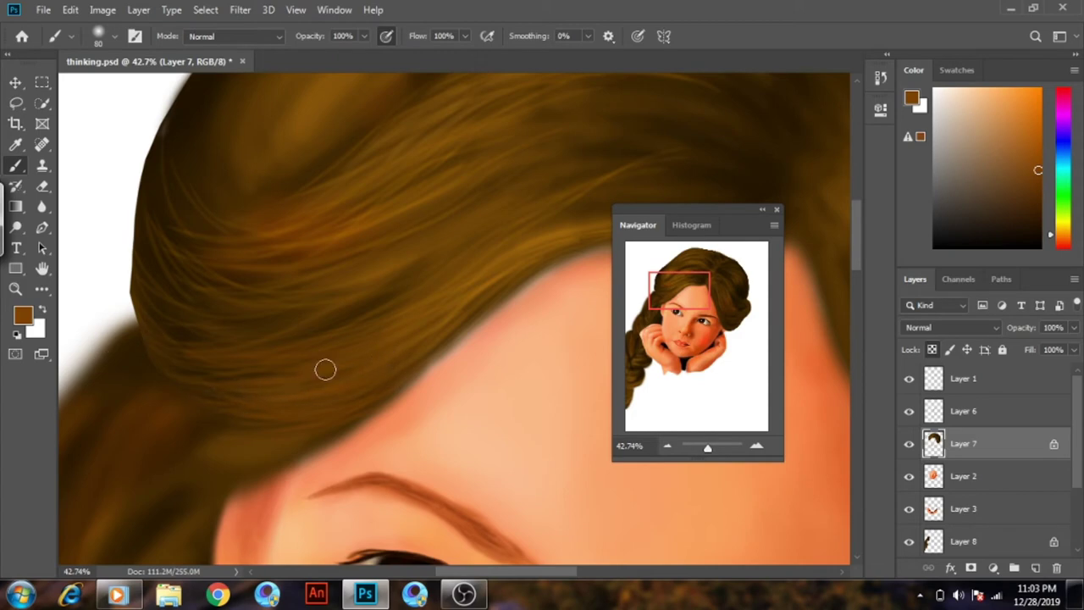
drag(703, 290, 721, 275)
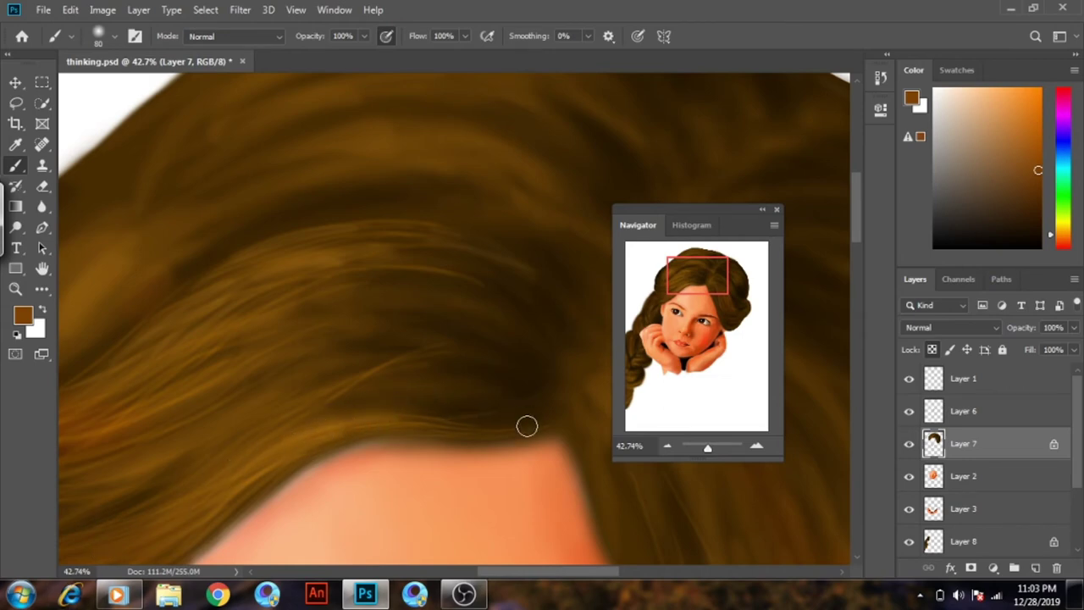
drag(705, 291, 685, 291)
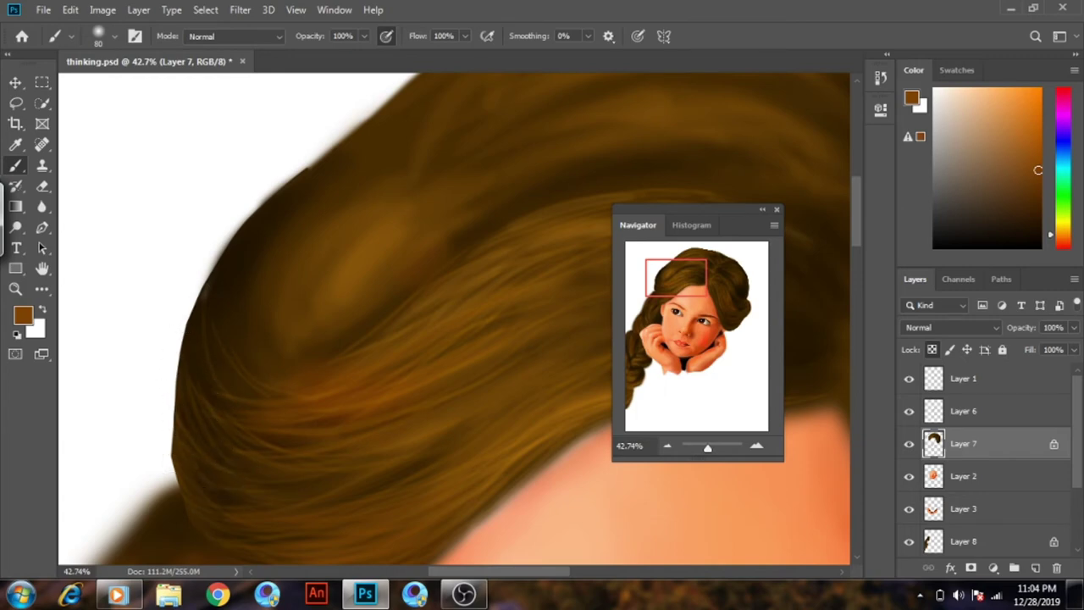
drag(708, 451, 702, 447)
drag(690, 310, 688, 288)
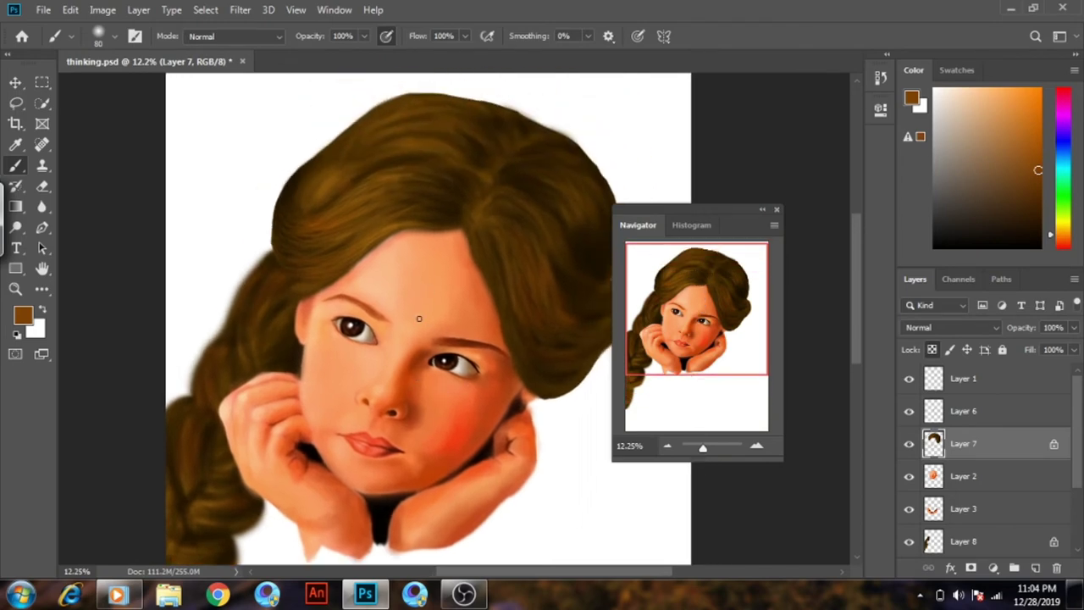
drag(702, 447, 709, 448)
drag(694, 314, 688, 279)
click(42, 207)
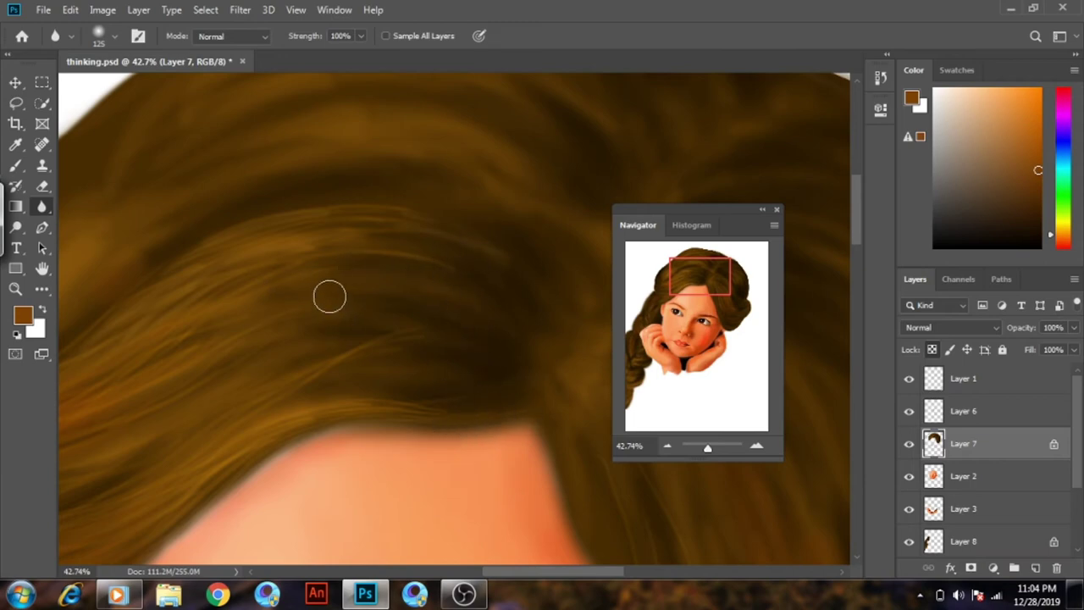
click(16, 165)
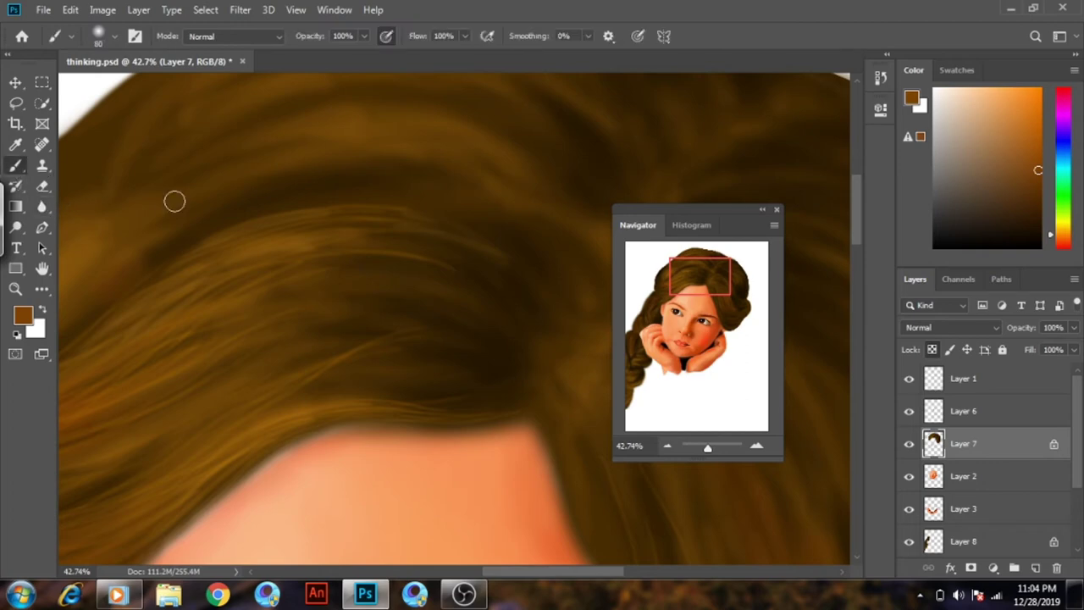
drag(707, 447, 702, 447)
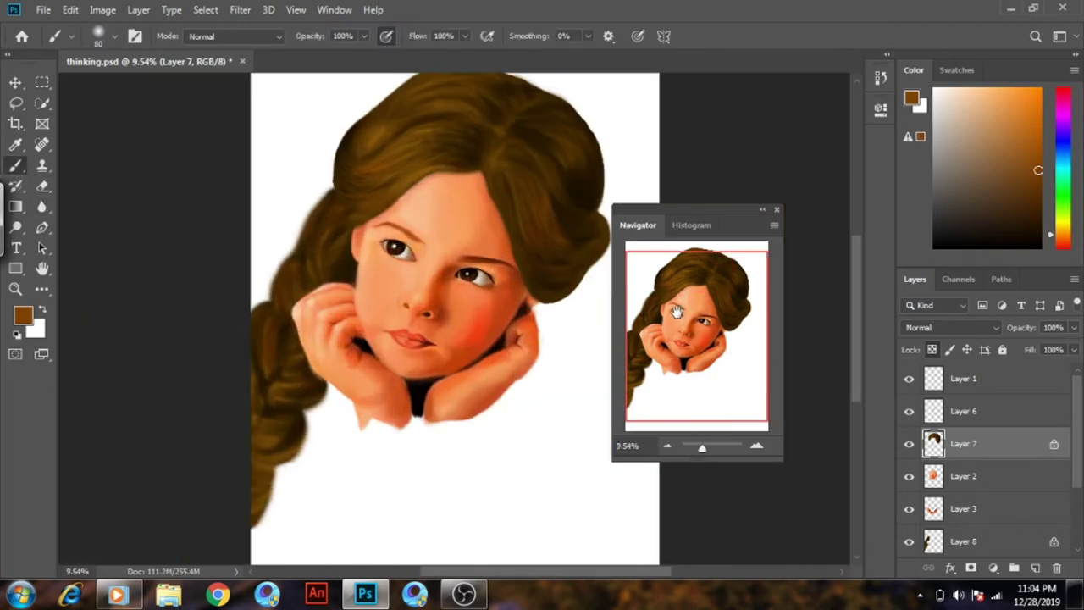
drag(644, 261, 632, 251)
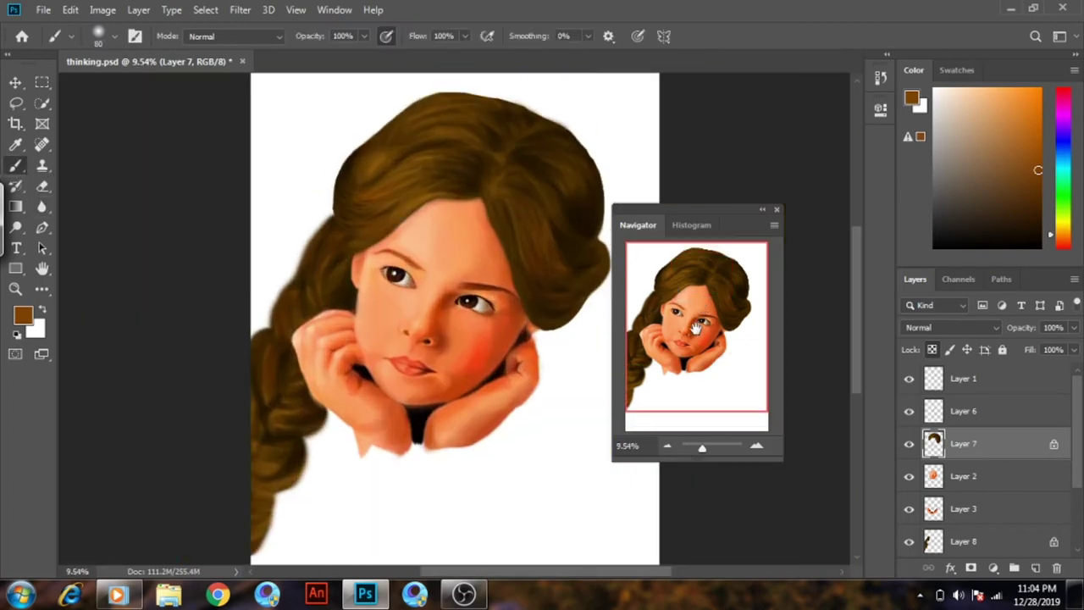
drag(702, 448, 710, 447)
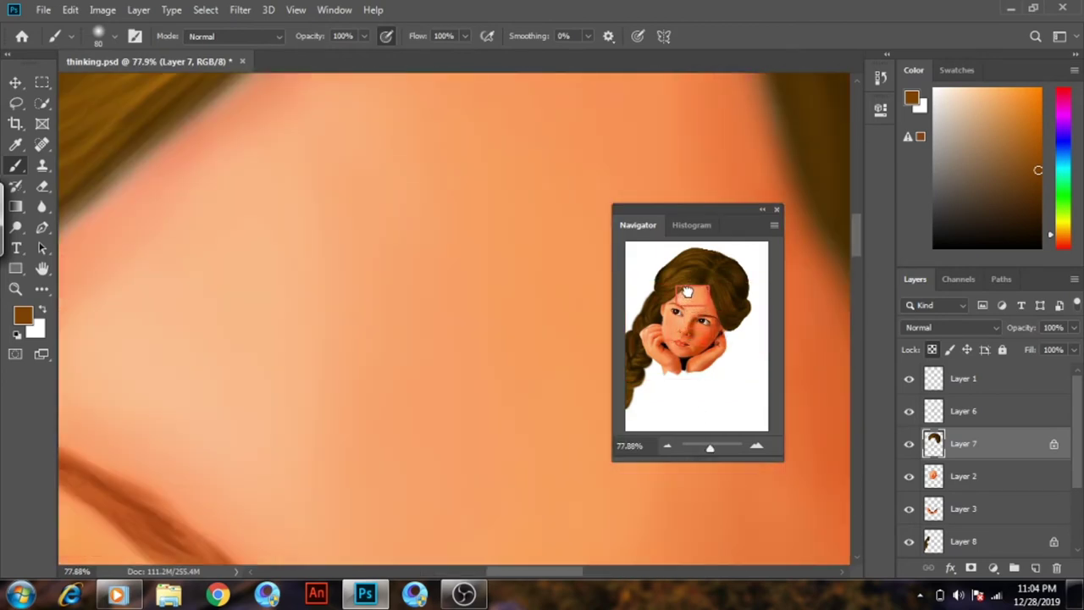
drag(702, 315, 673, 278)
drag(710, 447, 703, 447)
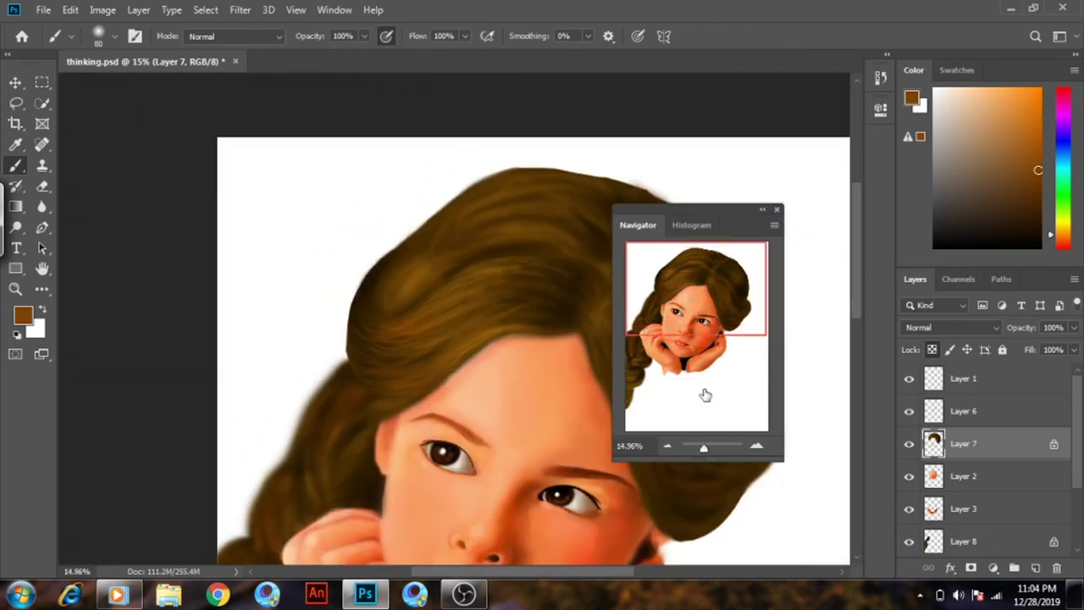
drag(706, 316, 717, 322)
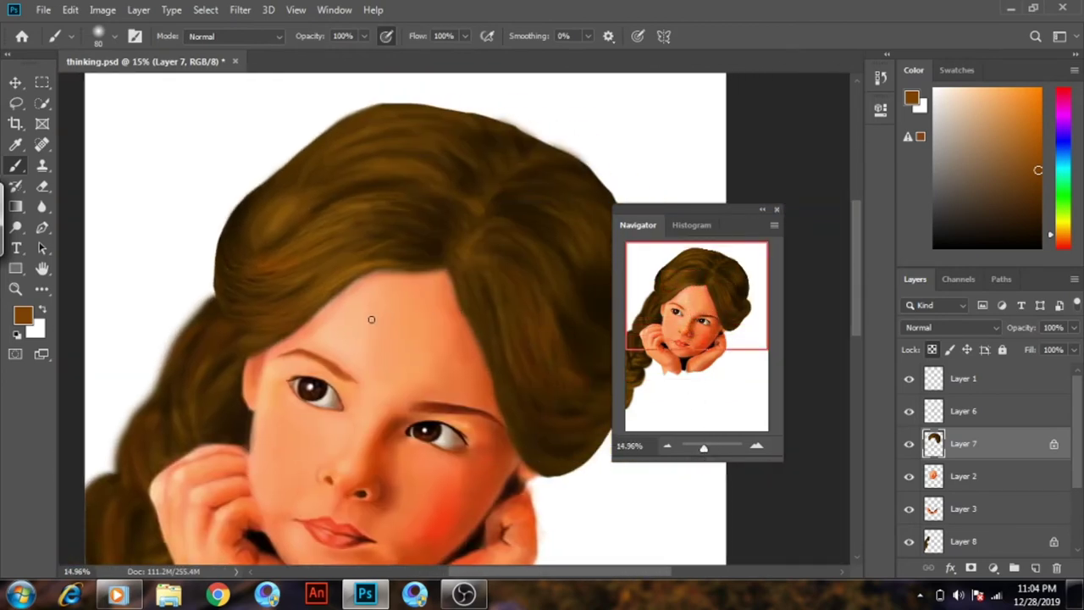
Enlarge the brush to 125, move the Navigator panel aside, and shade the crown
key(bracketright)
key(bracketright)
scroll(695, 305, right, 1)
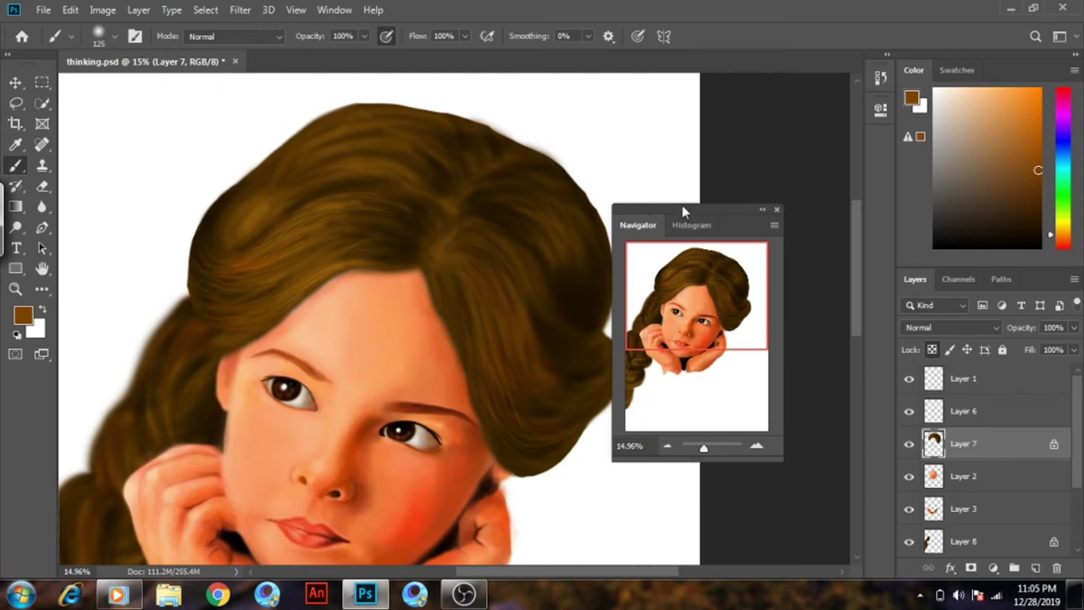
drag(673, 211, 703, 188)
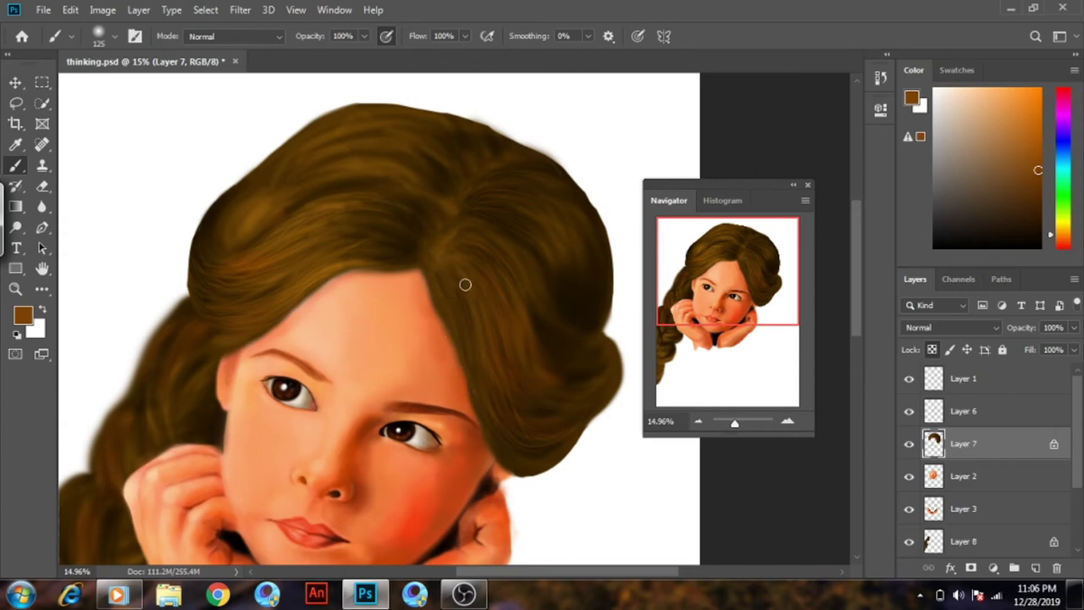
scroll(529, 371, left, 3)
scroll(373, 413, left, 3)
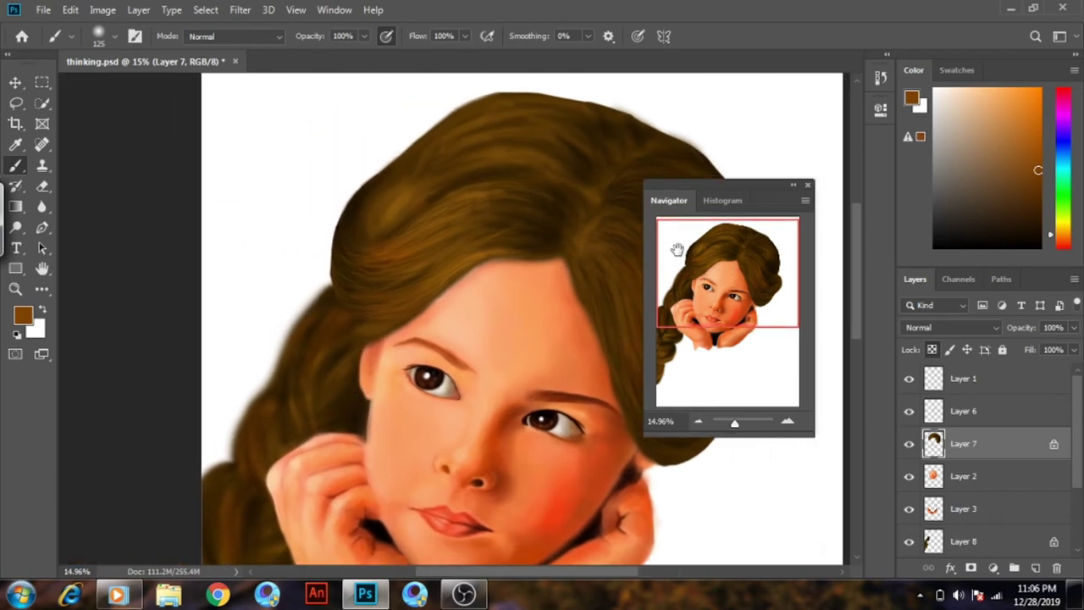
Shade the hair beside the left temple and cheek, then select Layer 8
drag(678, 249, 682, 247)
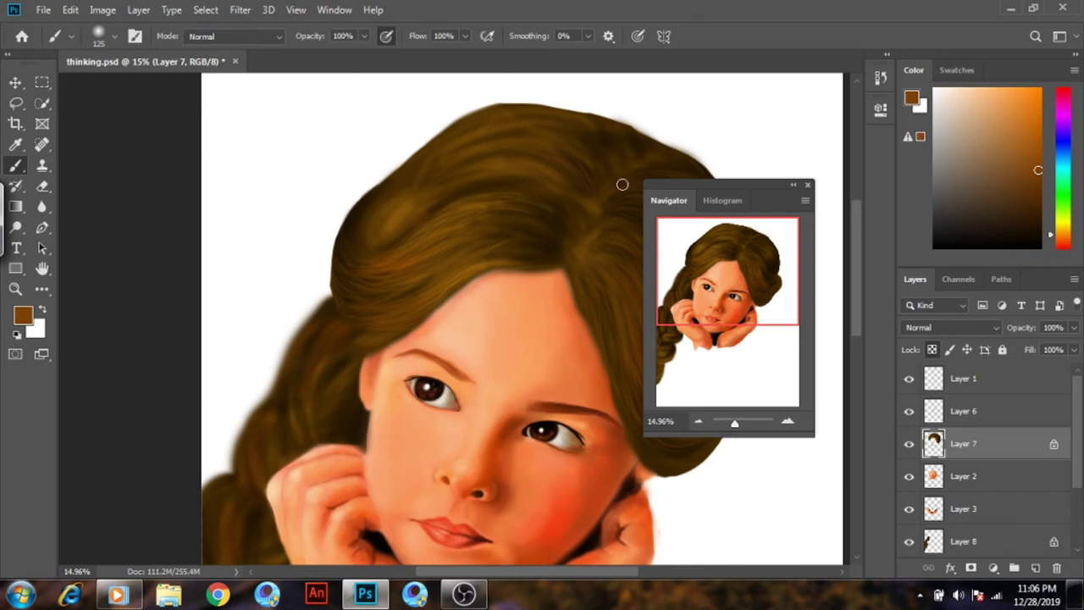
drag(718, 265, 730, 271)
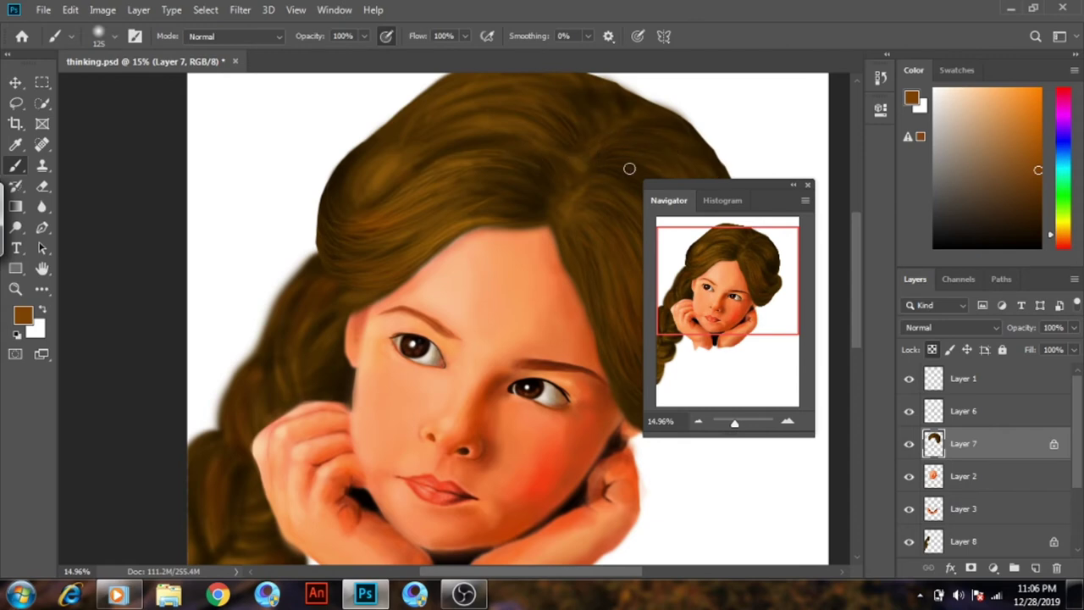
mouse_move(713, 258)
mouse_down()
mouse_move(717, 240)
mouse_move(734, 243)
mouse_up()
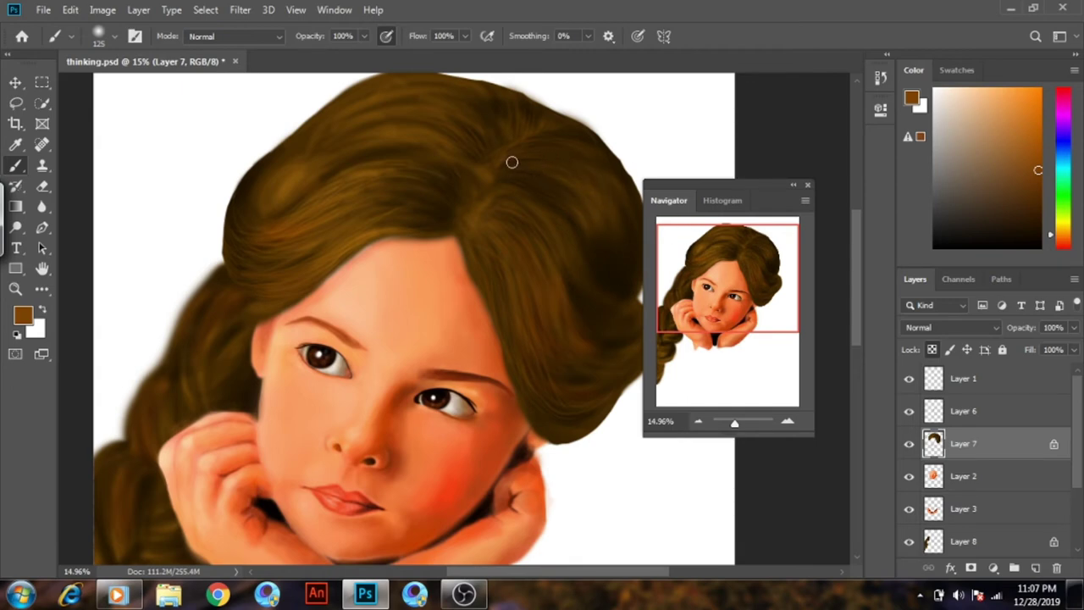
drag(698, 269, 578, 198)
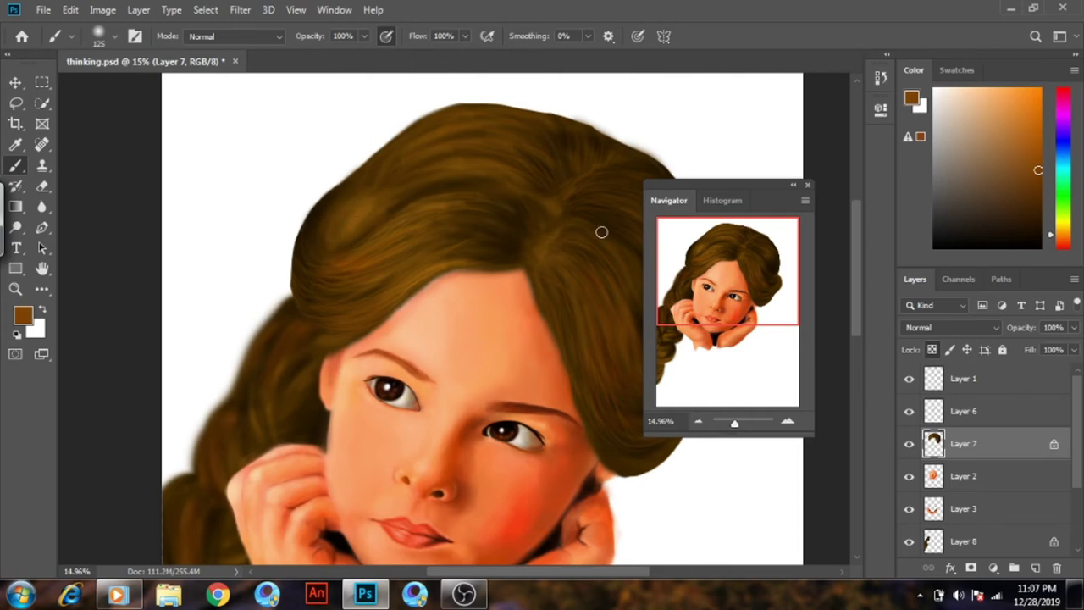
drag(708, 282, 702, 293)
click(959, 544)
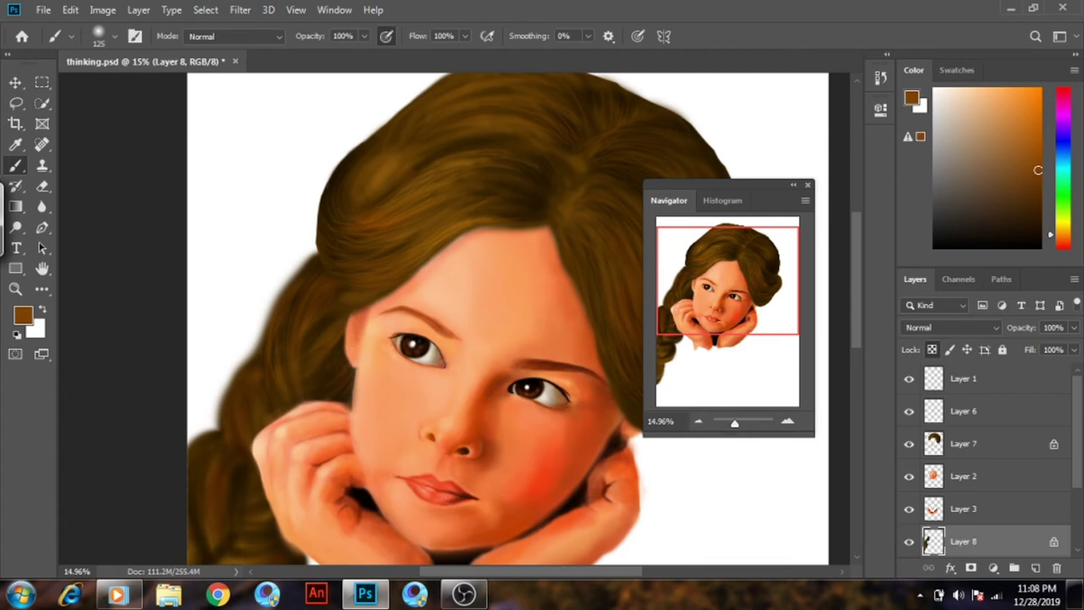
Look over the braid and hands, then choose a bright golden-orange with the hue slider
drag(737, 280, 734, 312)
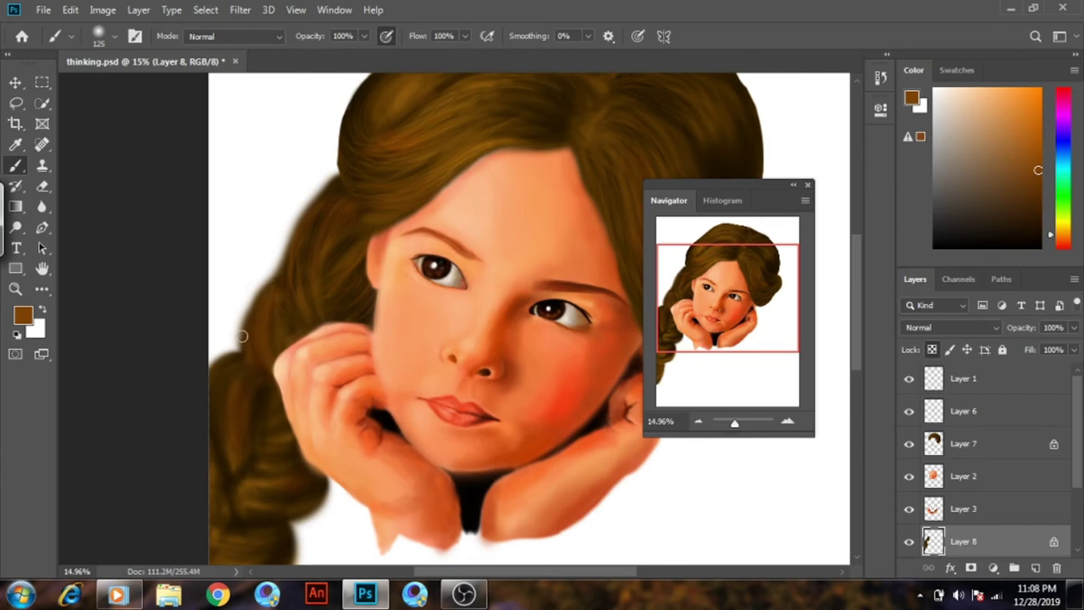
scroll(310, 367, down, 2)
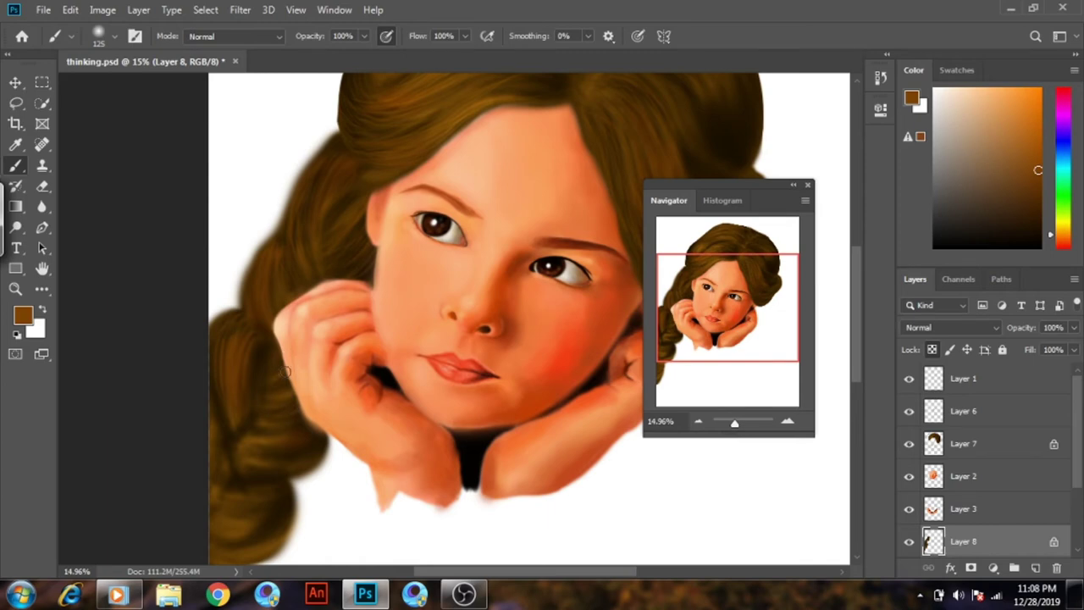
scroll(339, 398, down, 3)
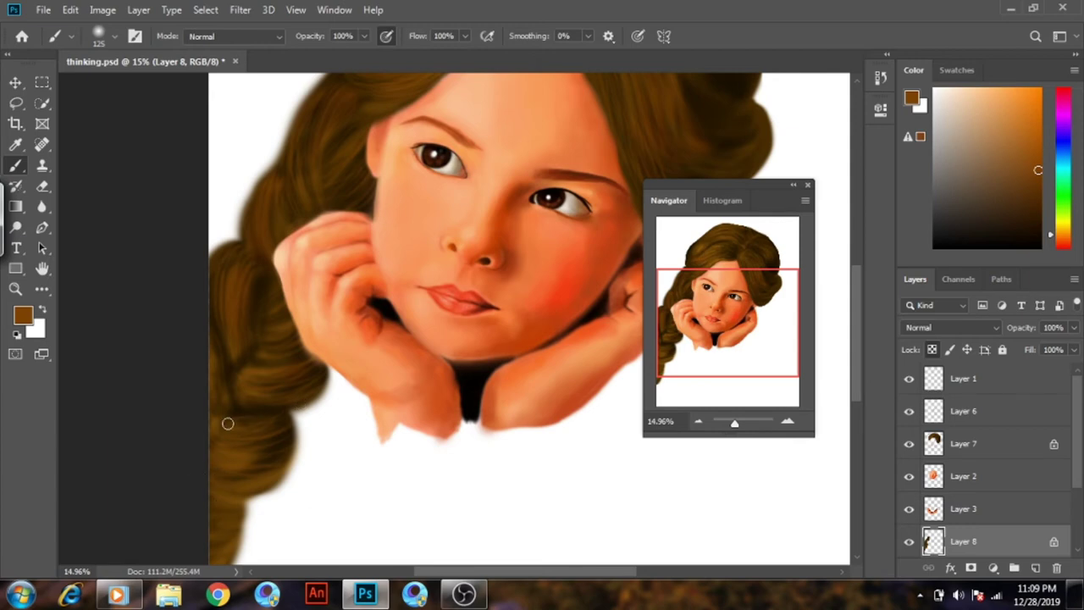
drag(721, 295, 742, 245)
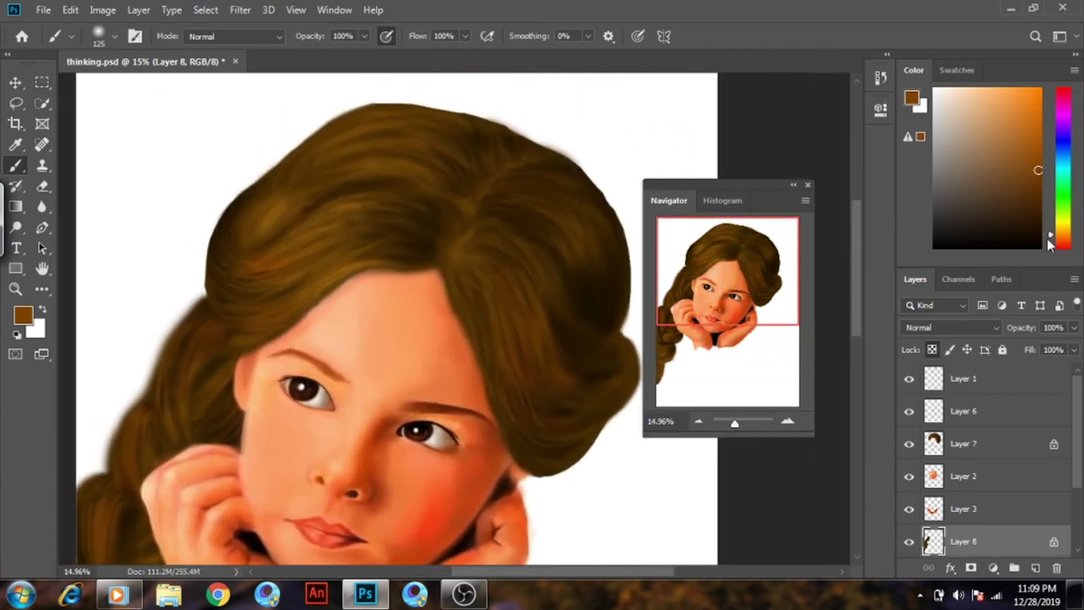
click(1057, 229)
drag(1058, 229, 1057, 231)
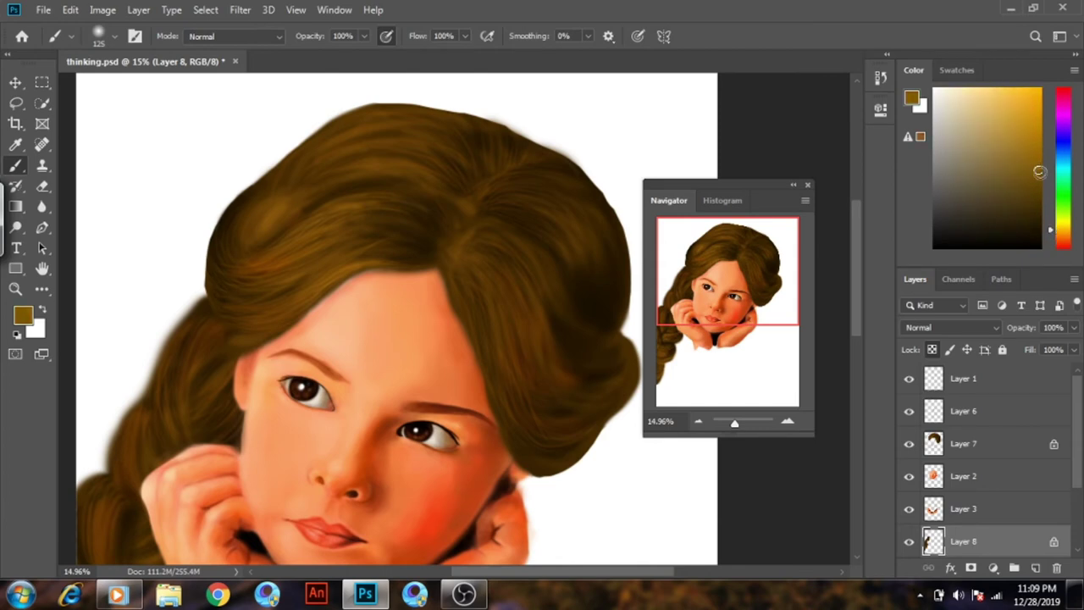
Confirm the bright orange colour, select Layer 7, and enlarge the brush to 200
click(1042, 100)
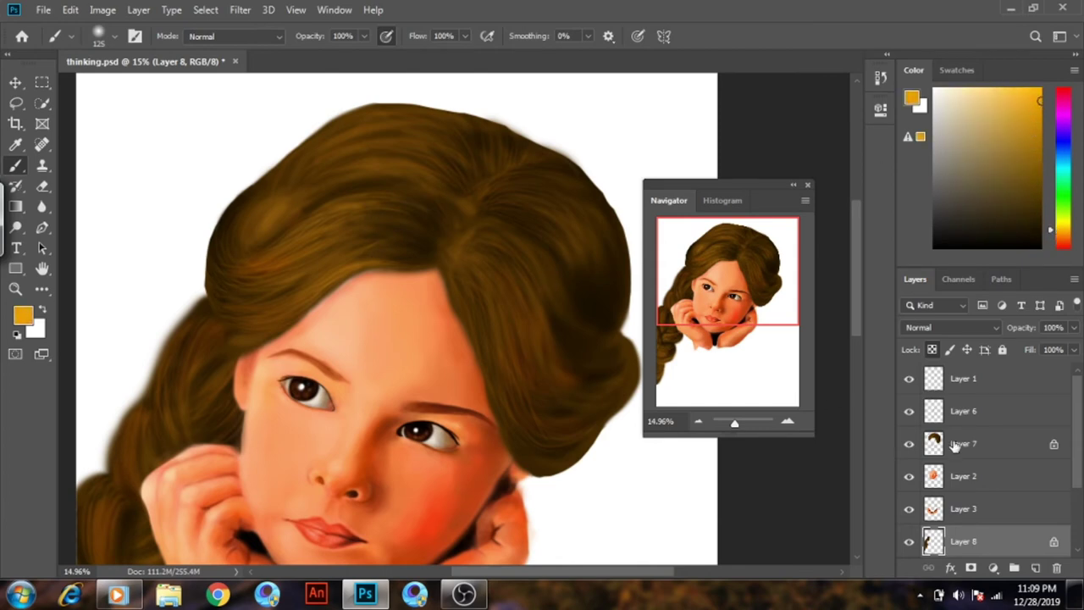
click(957, 447)
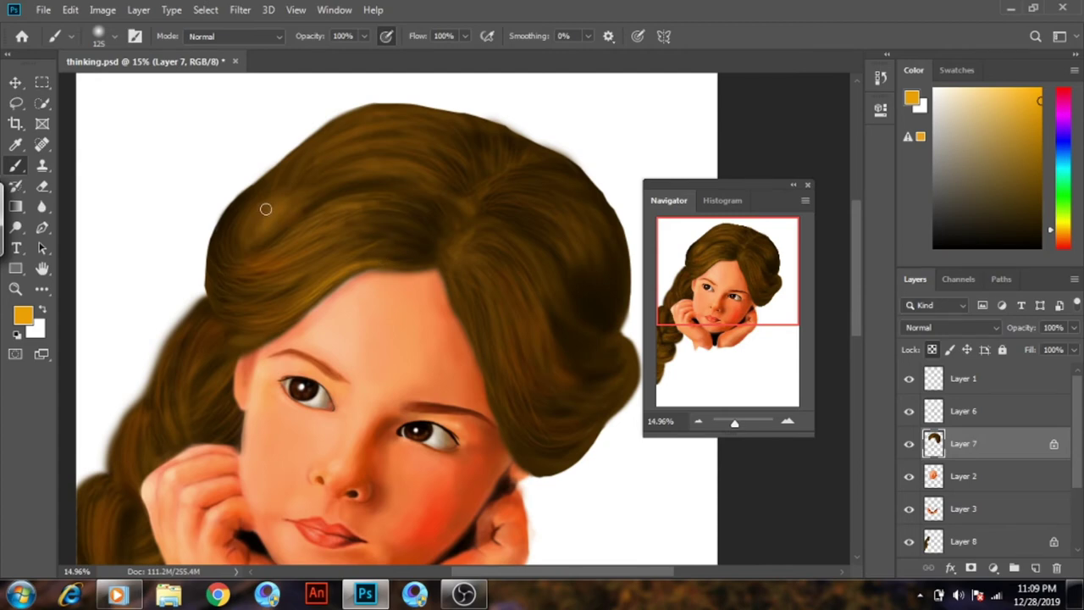
key(bracketright)
key(bracketright)
key(bracketright)
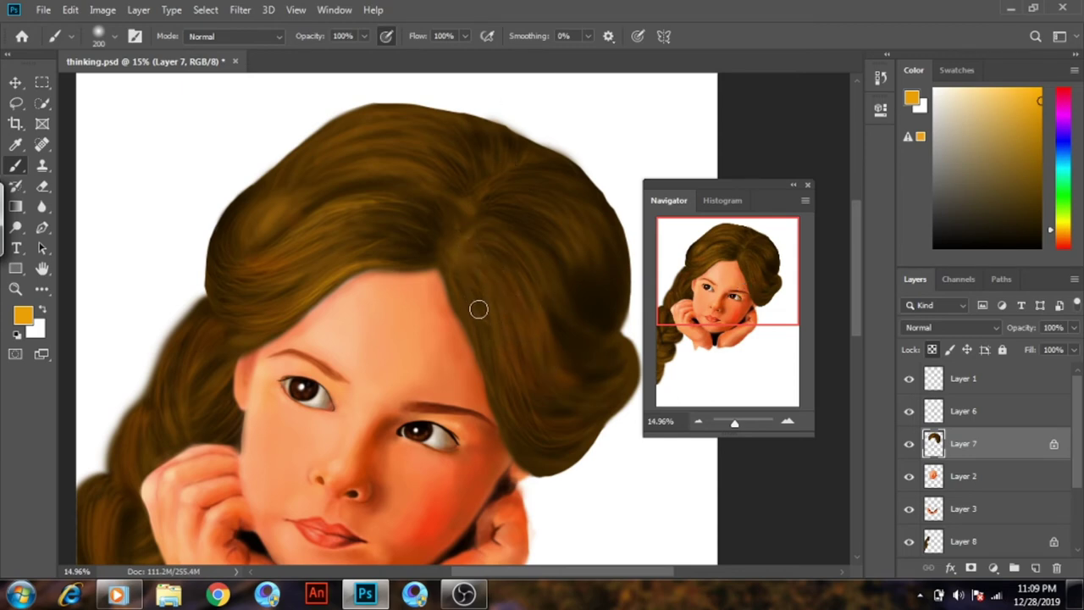
drag(709, 303, 702, 314)
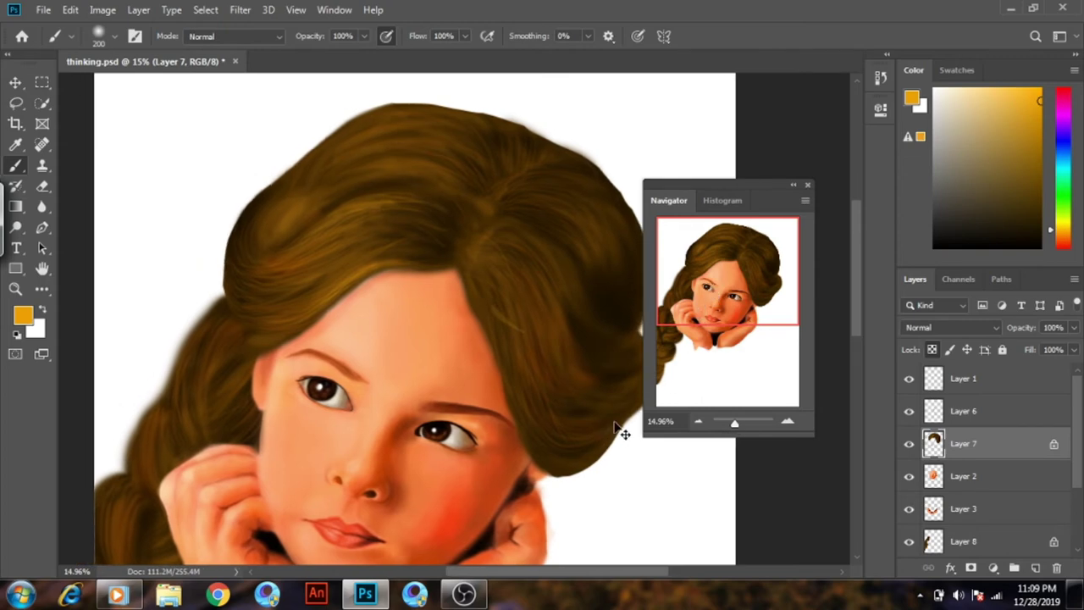
Add a new layer above Layer 7 and shrink the brush for fine strands
click(1035, 568)
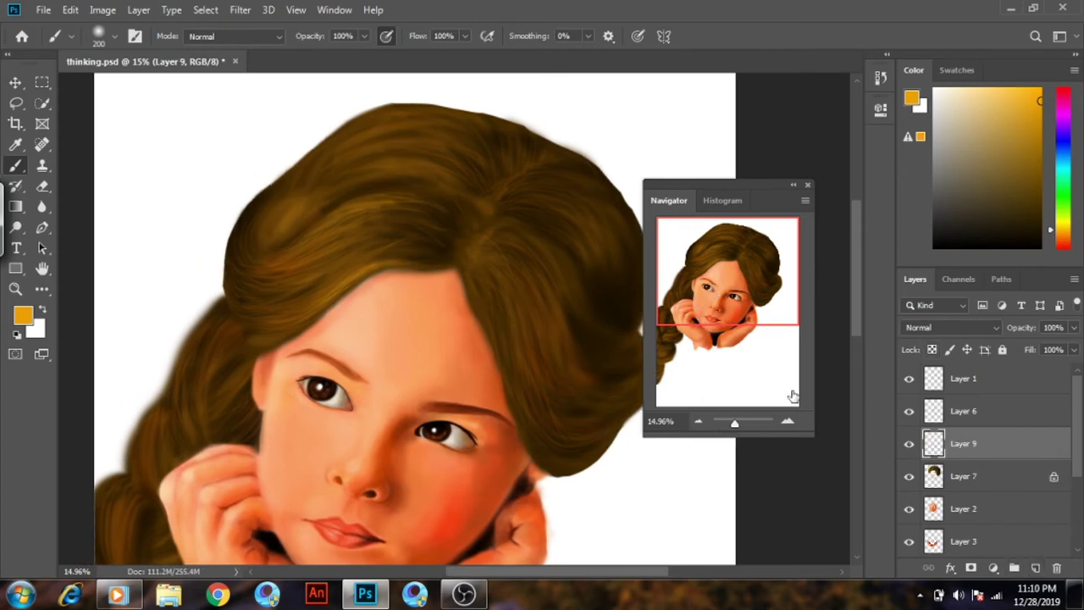
drag(734, 299, 725, 318)
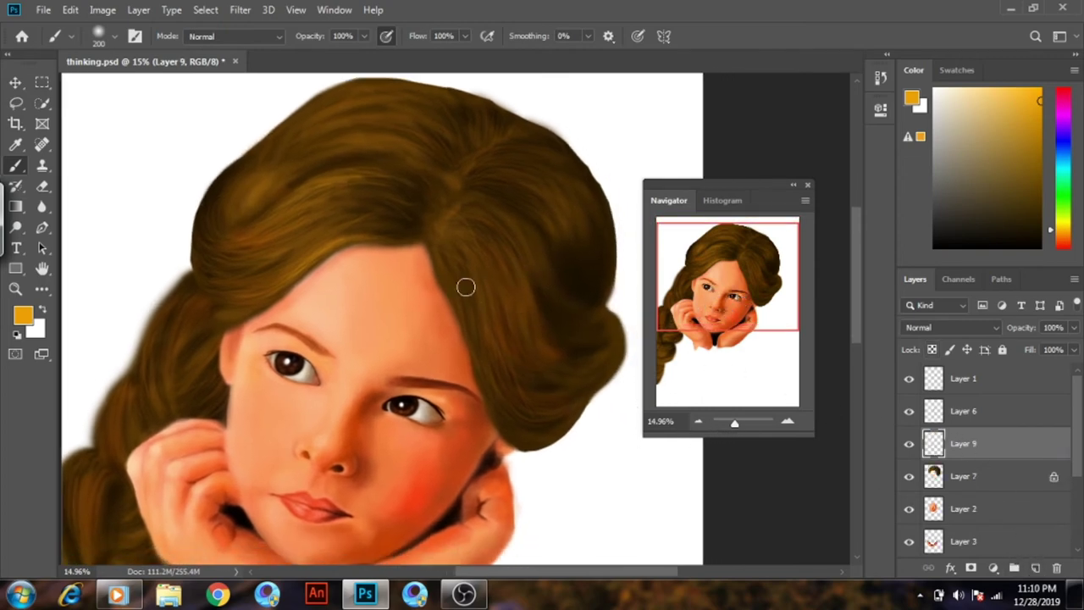
drag(453, 289, 482, 301)
key(bracketleft)
key(bracketleft)
key(bracketleft)
key(bracketleft)
key(bracketleft)
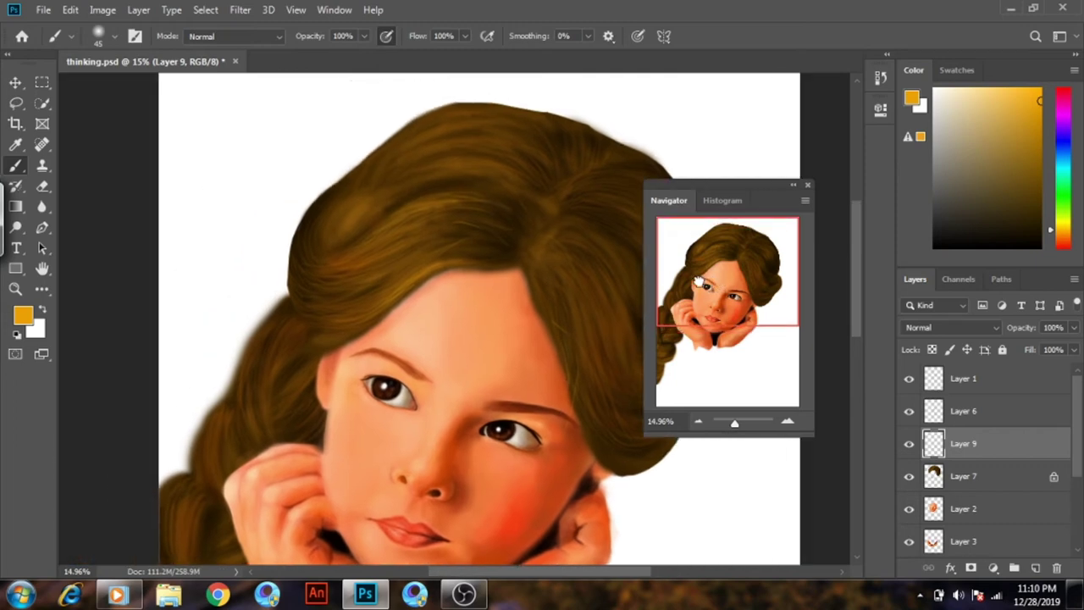
Paint a thin light strand near the parting, then pick a darker golden colour
drag(710, 288, 696, 283)
drag(743, 307, 760, 310)
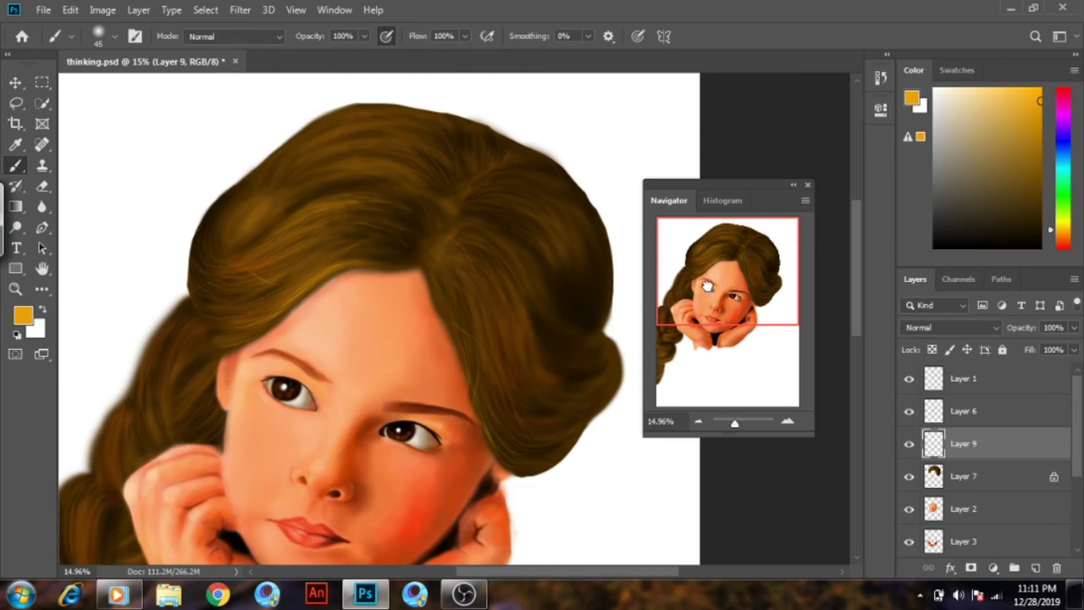
drag(703, 286, 682, 317)
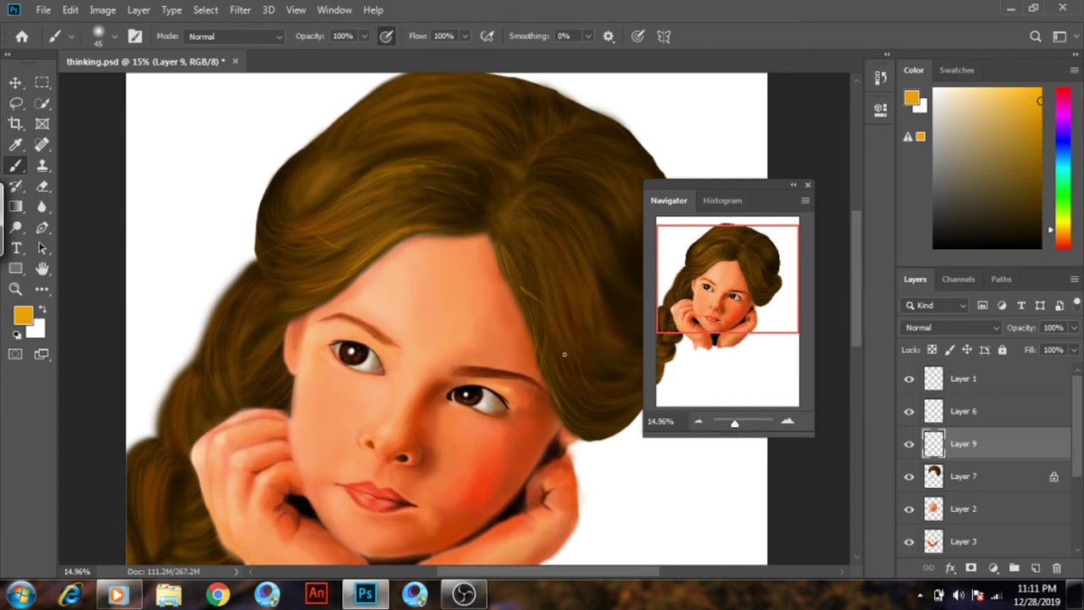
drag(732, 292, 749, 289)
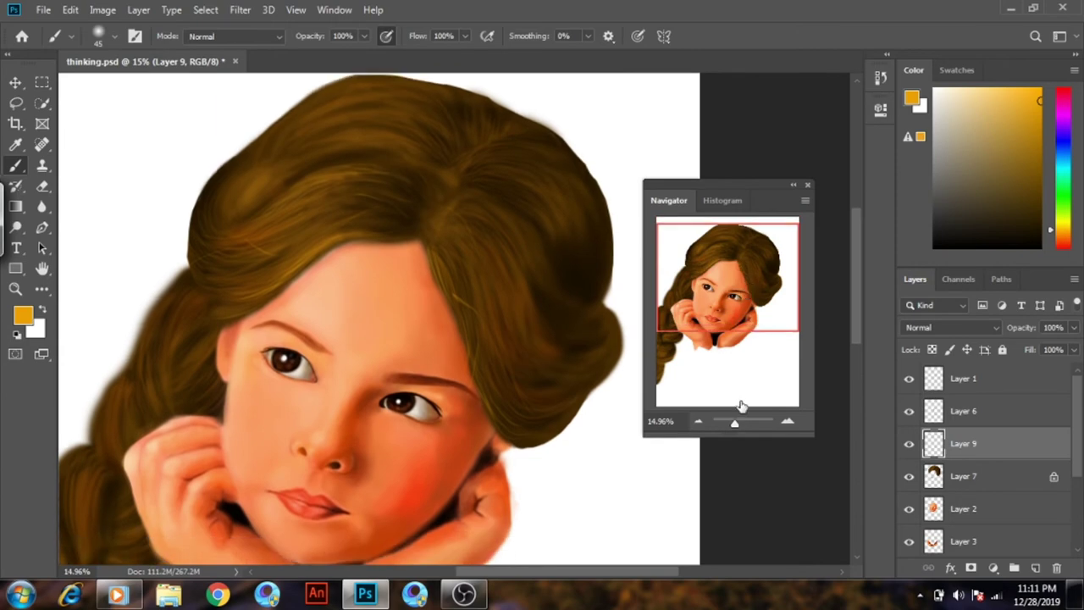
drag(735, 423, 737, 427)
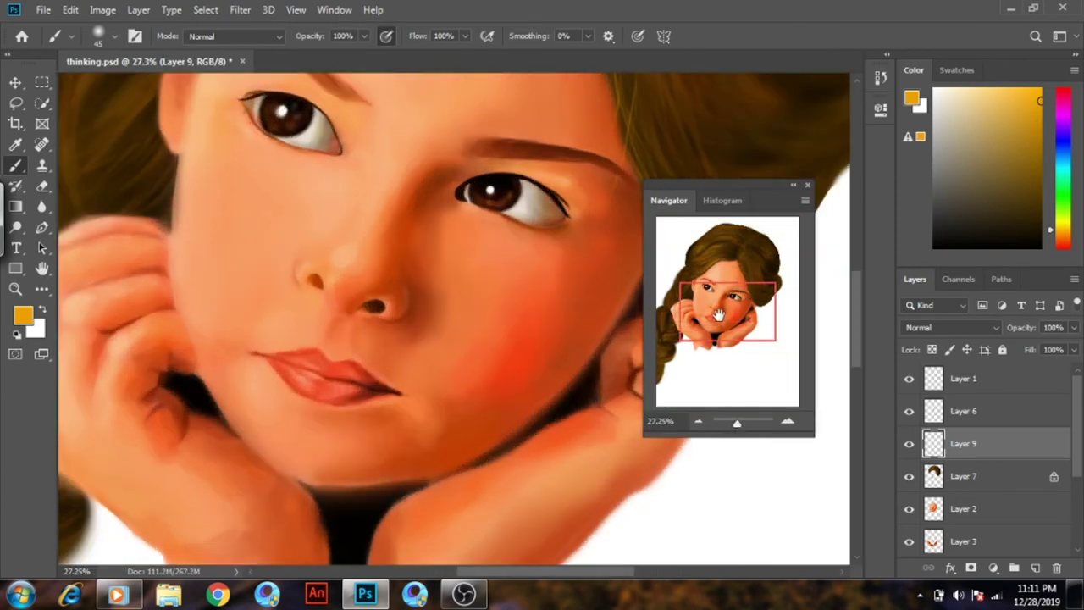
mouse_move(739, 302)
mouse_down()
mouse_move(739, 280)
mouse_move(719, 274)
mouse_move(730, 282)
mouse_up()
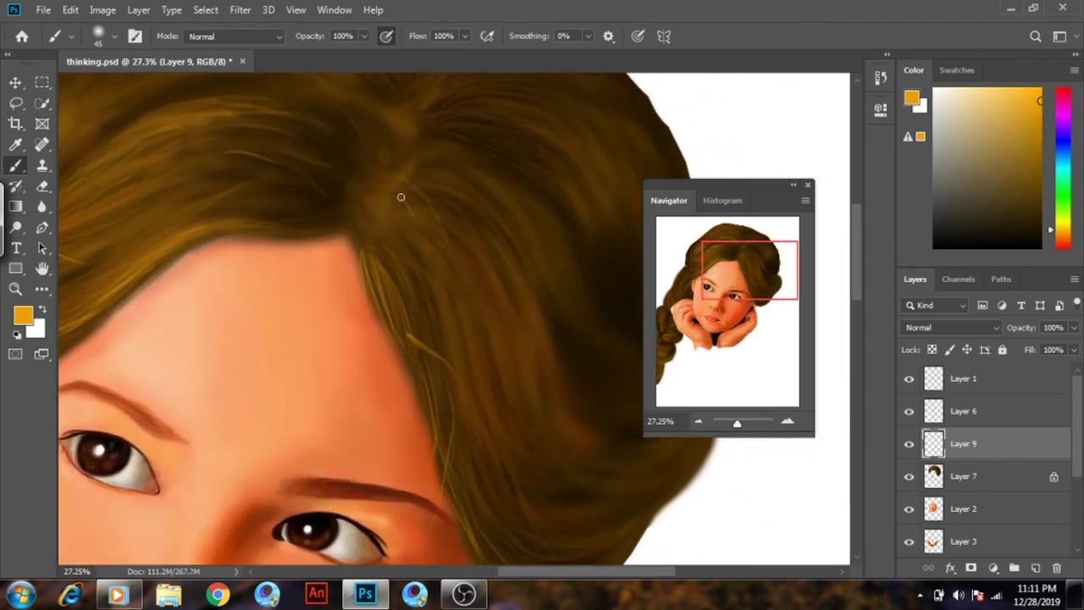
drag(401, 196, 419, 233)
drag(710, 294, 711, 290)
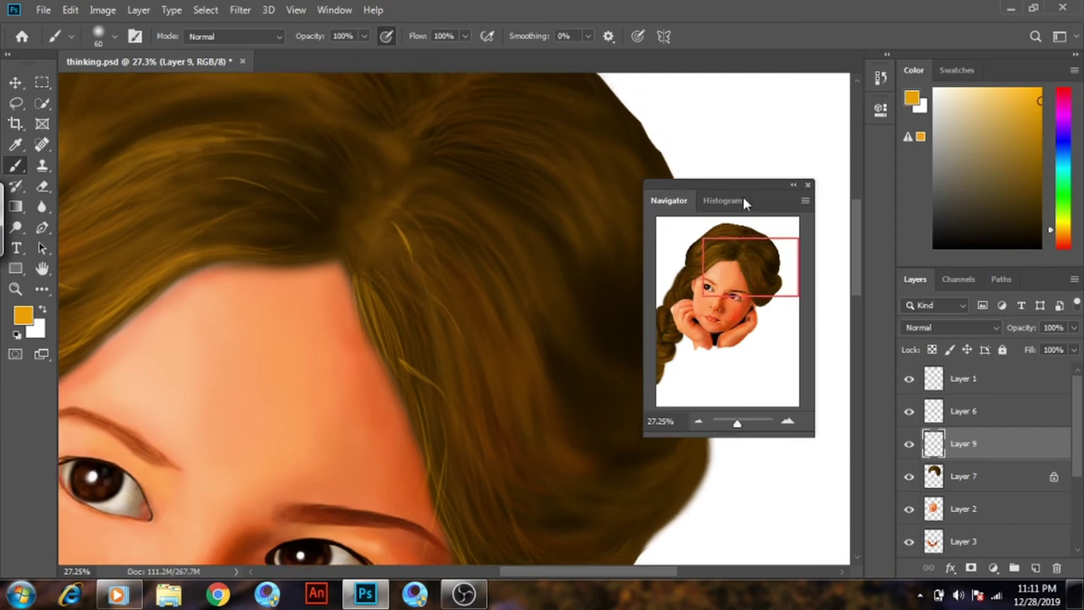
alt+click(462, 342)
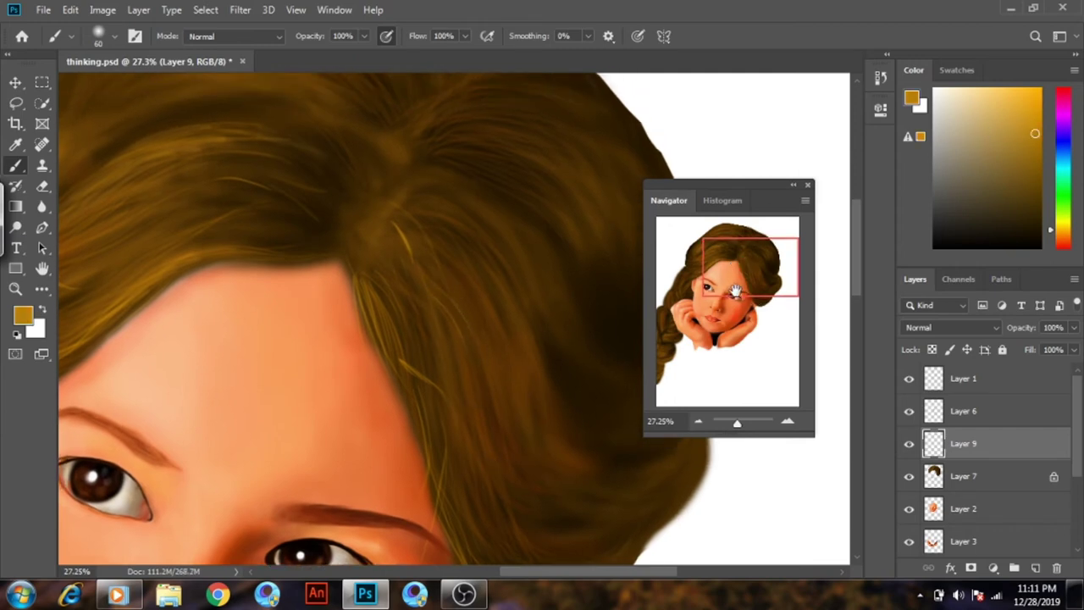
Shift the paint colour toward orange and lock transparent pixels on Layer 9
mouse_move(736, 292)
mouse_down()
mouse_move(737, 306)
mouse_move(736, 246)
mouse_up()
click(1054, 240)
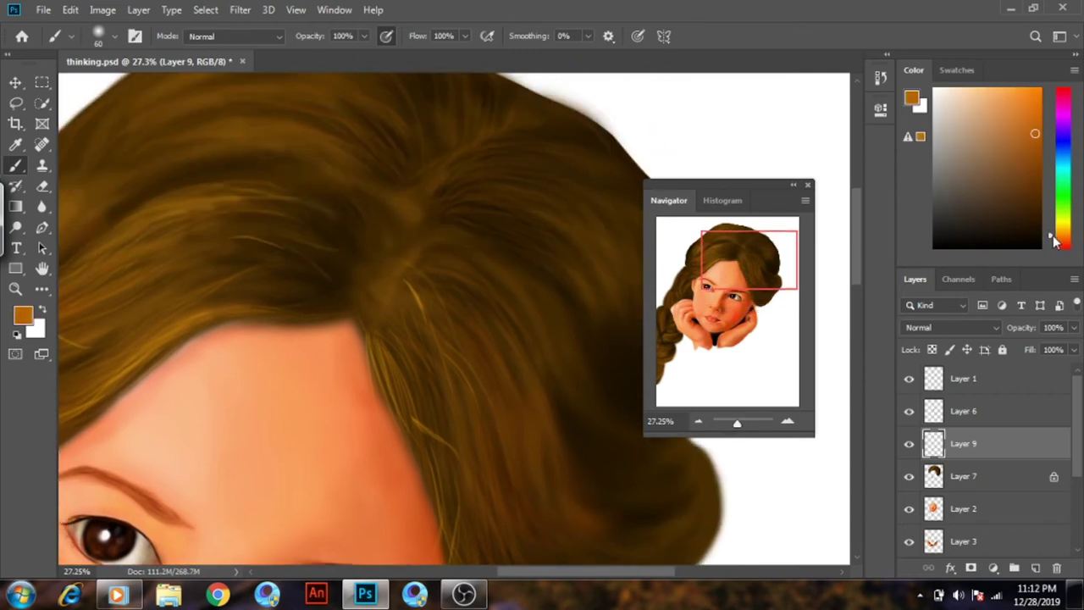
drag(762, 286, 763, 301)
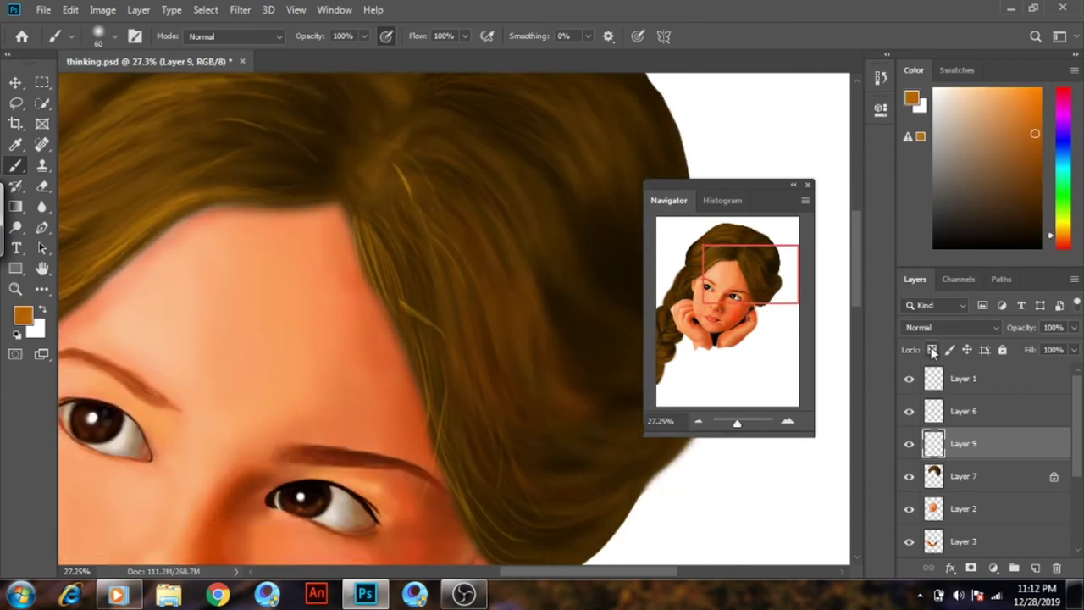
key(slash)
Brush many thin light strands across the hair around the parting
drag(396, 162, 405, 192)
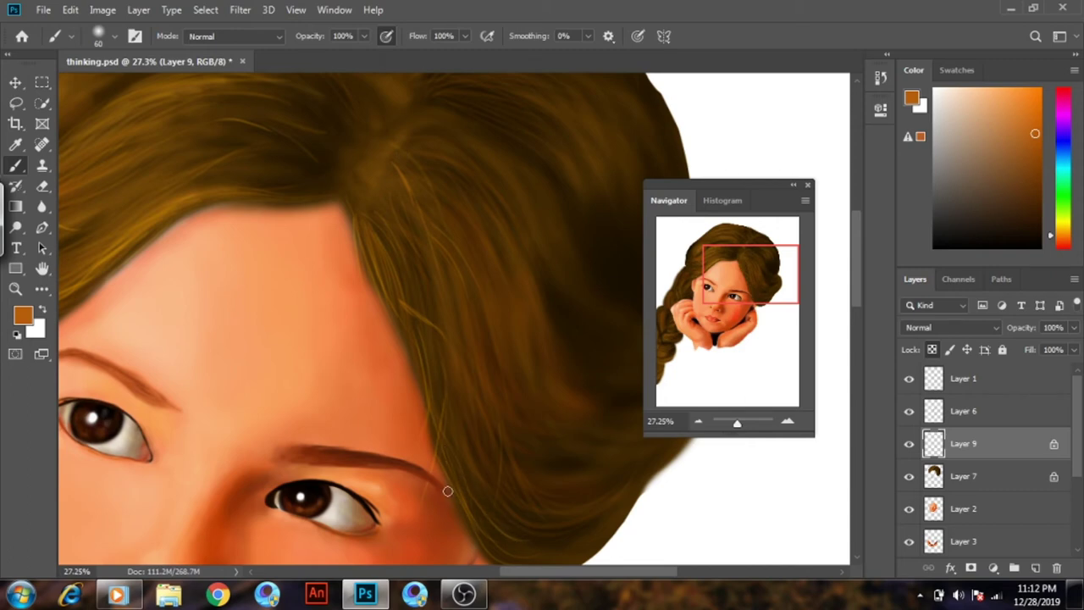
mouse_move(740, 279)
mouse_down()
mouse_move(695, 315)
mouse_move(706, 268)
mouse_move(680, 295)
mouse_up()
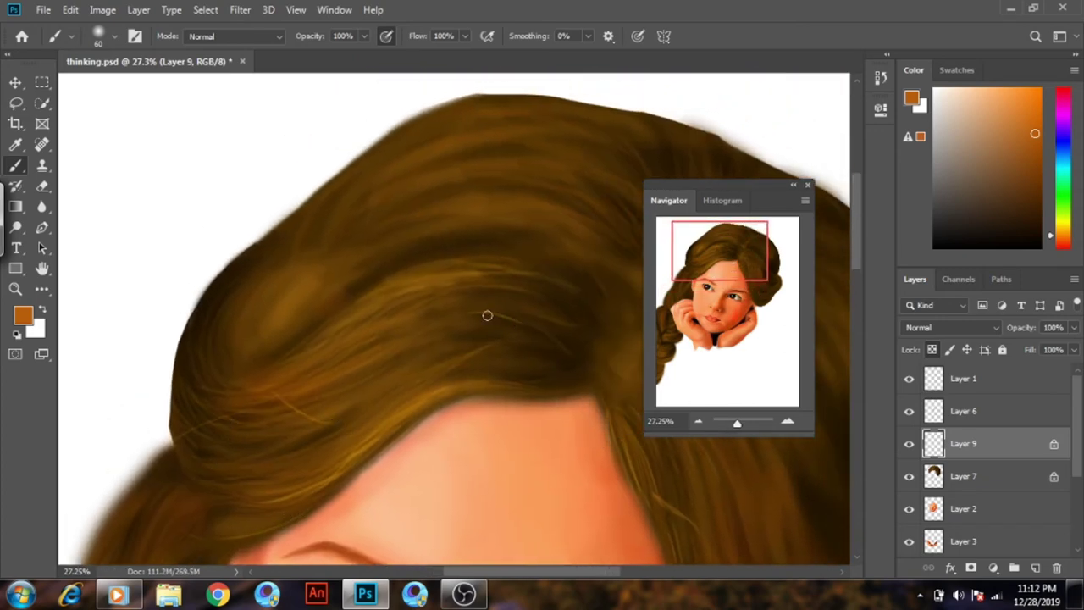
mouse_move(746, 255)
mouse_down()
mouse_move(764, 273)
mouse_move(751, 296)
mouse_up()
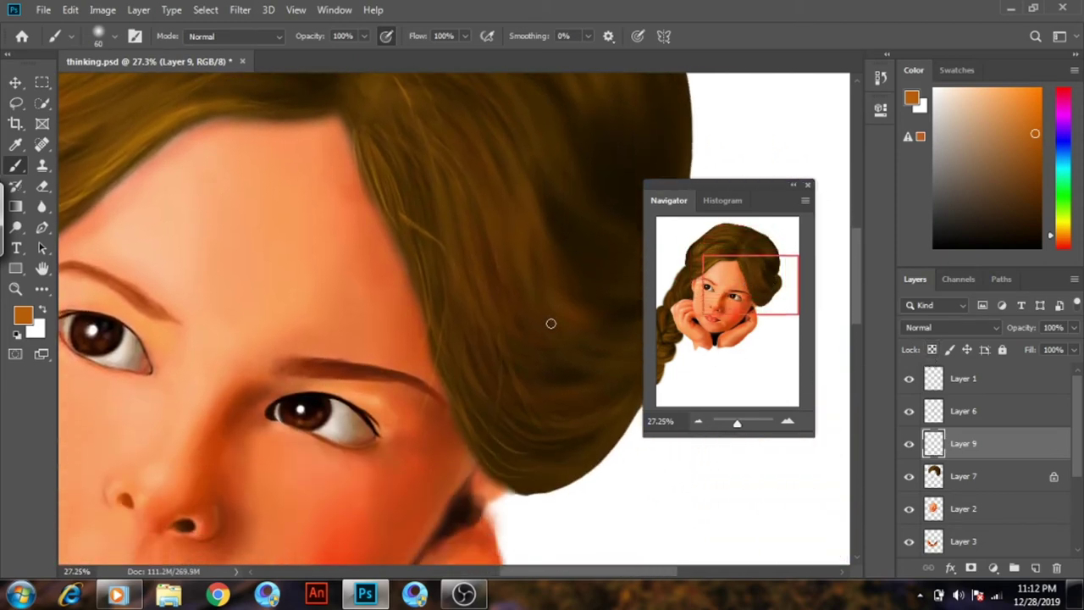
scroll(559, 259, up, 3)
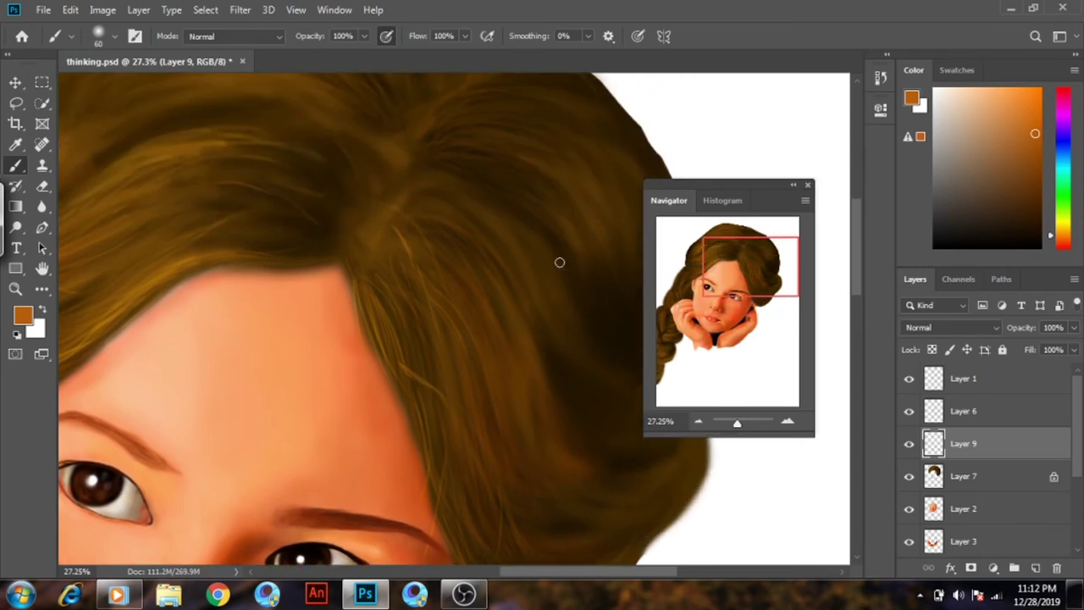
mouse_move(423, 302)
mouse_down()
mouse_move(454, 371)
mouse_move(471, 357)
mouse_up()
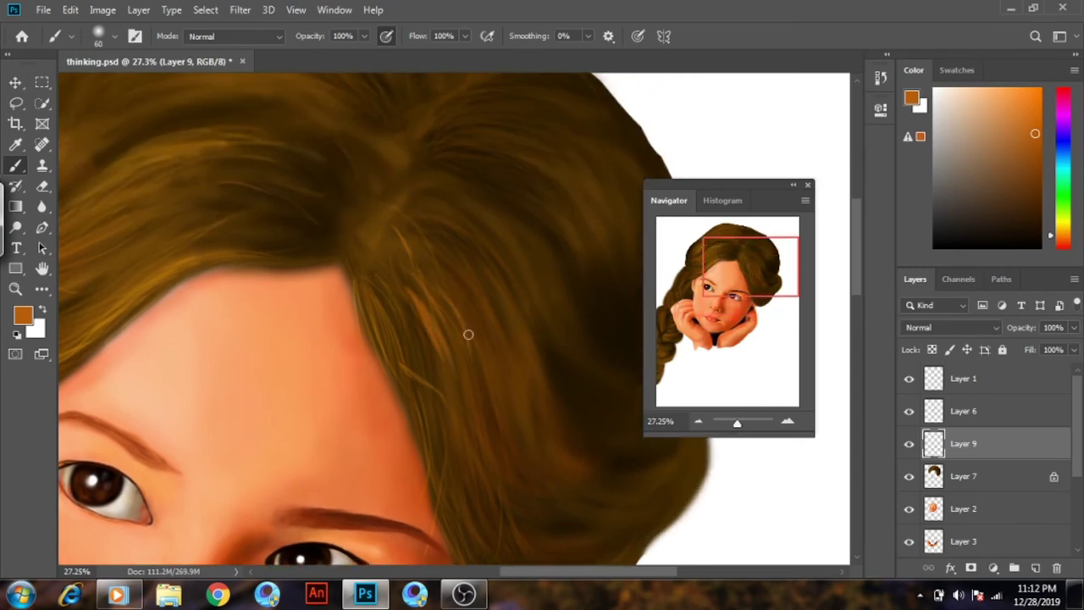
drag(447, 320, 474, 391)
drag(410, 322, 442, 387)
drag(428, 344, 450, 386)
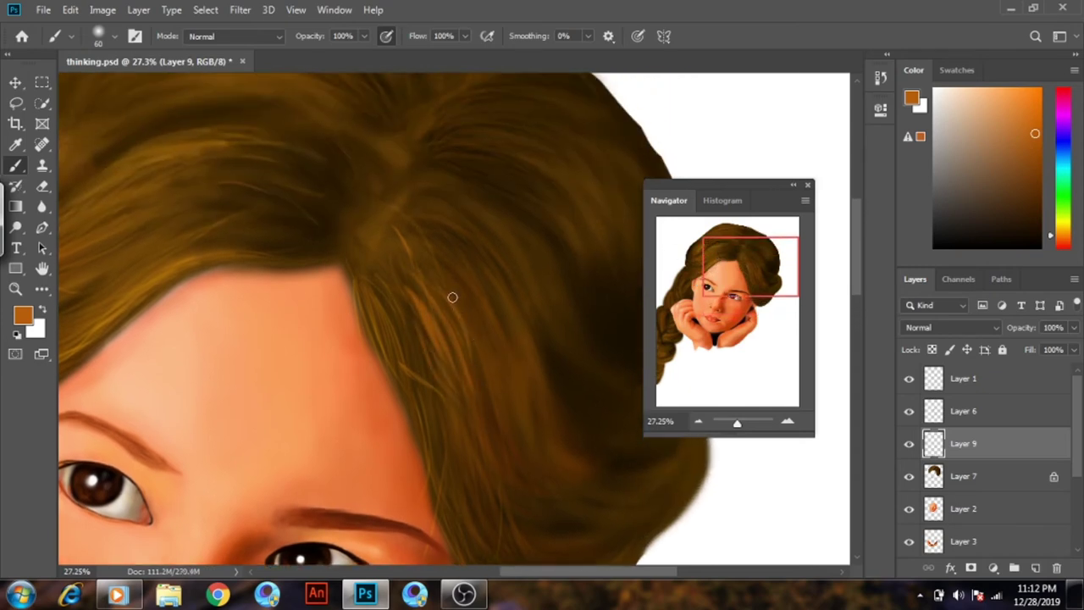
drag(450, 295, 492, 387)
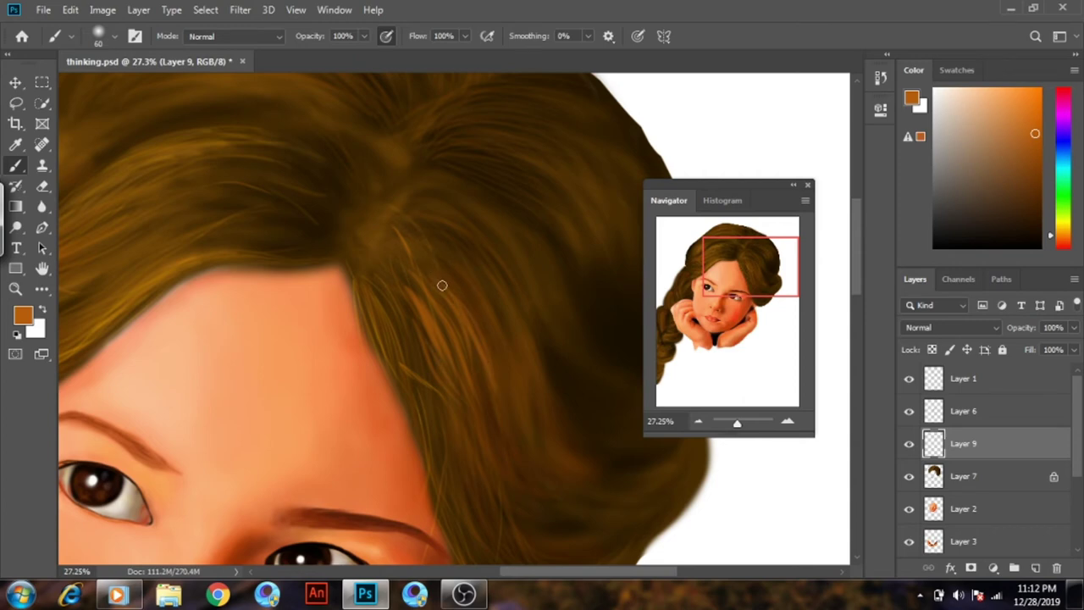
mouse_move(409, 240)
mouse_down()
mouse_move(472, 297)
mouse_move(489, 339)
mouse_up()
drag(462, 294, 493, 351)
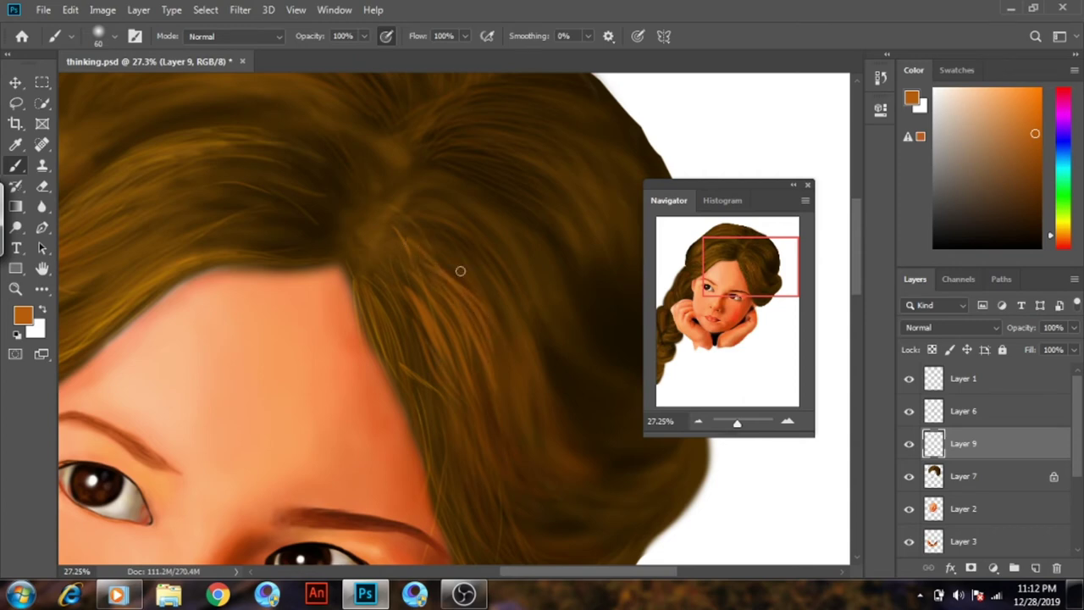
mouse_move(460, 271)
mouse_down()
mouse_move(486, 298)
mouse_move(495, 346)
mouse_up()
Switch to a yellower orange-brown and paint fine strands up along the hairline
click(1056, 234)
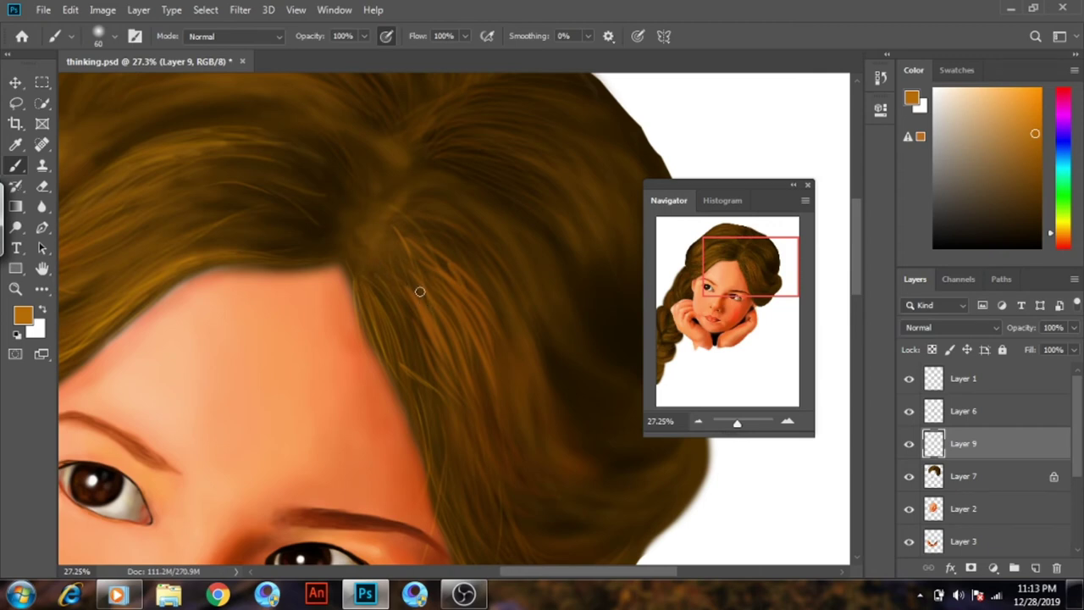
mouse_move(735, 289)
mouse_down()
mouse_move(735, 304)
mouse_move(740, 247)
mouse_move(707, 246)
mouse_up()
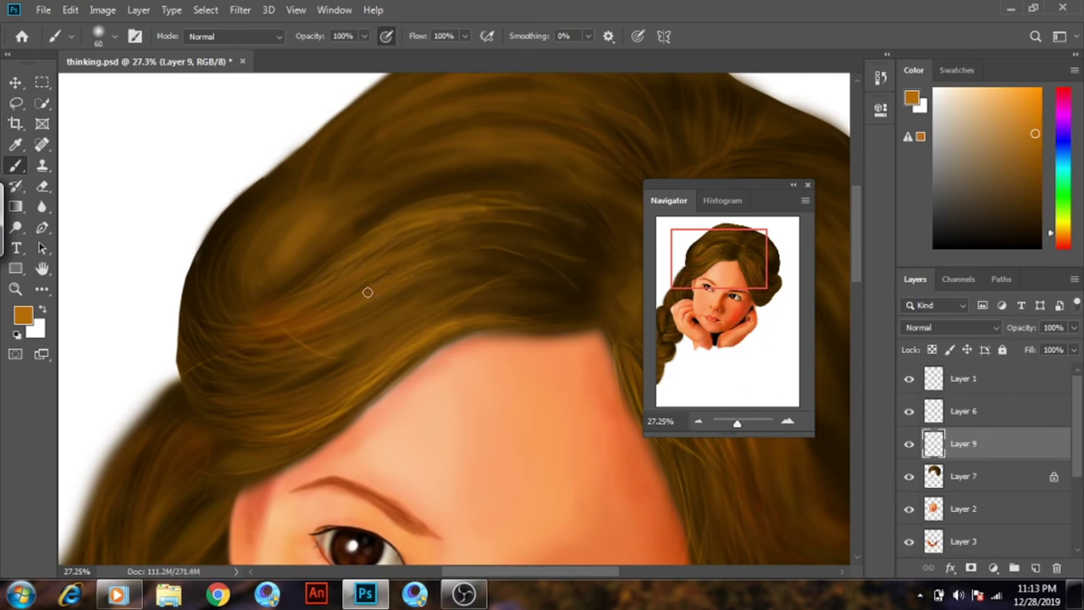
mouse_move(699, 302)
mouse_down()
mouse_move(727, 307)
mouse_move(737, 287)
mouse_up()
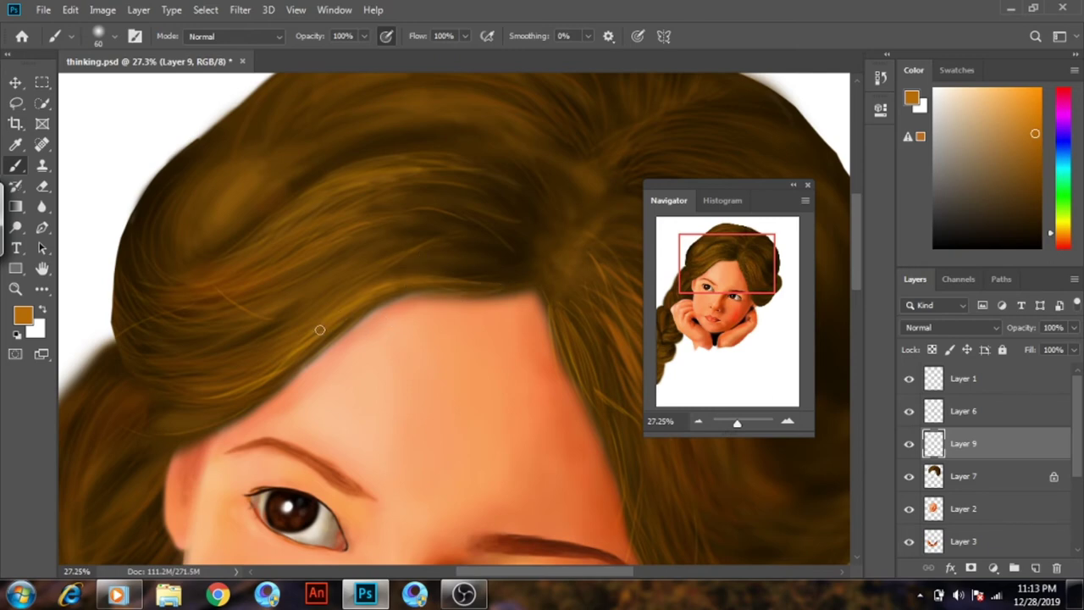
drag(305, 376, 339, 338)
drag(409, 299, 418, 302)
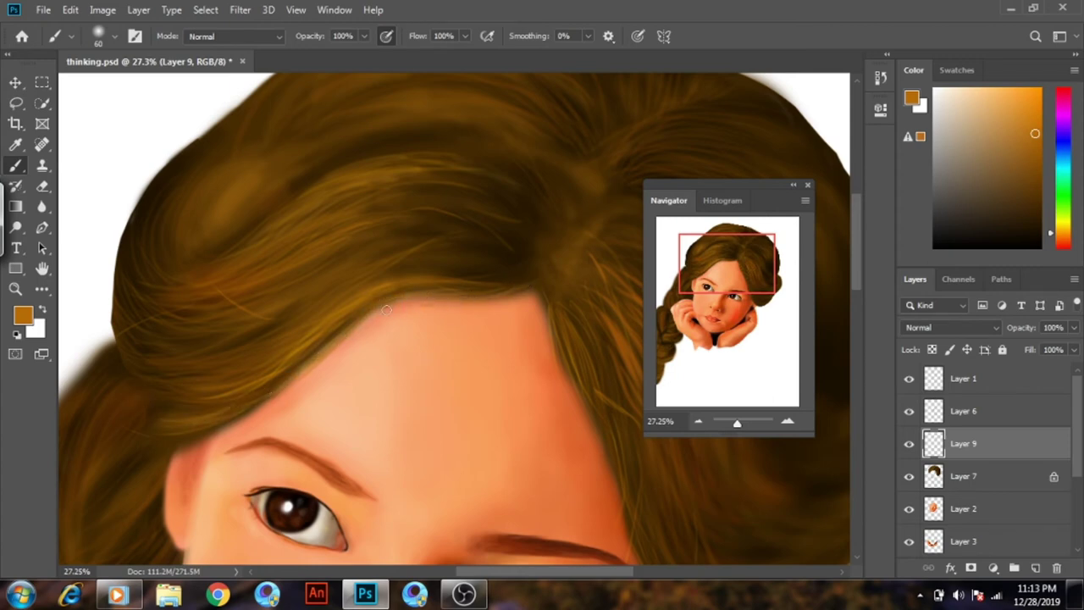
drag(737, 276, 751, 281)
drag(513, 313, 468, 256)
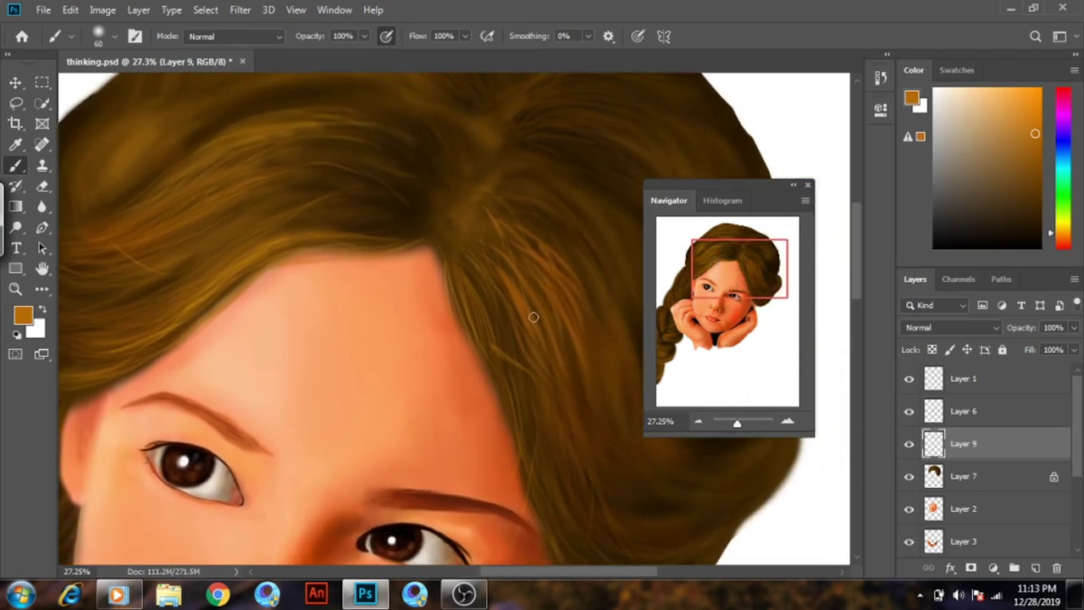
drag(520, 285, 464, 239)
drag(536, 268, 487, 233)
drag(757, 259, 766, 264)
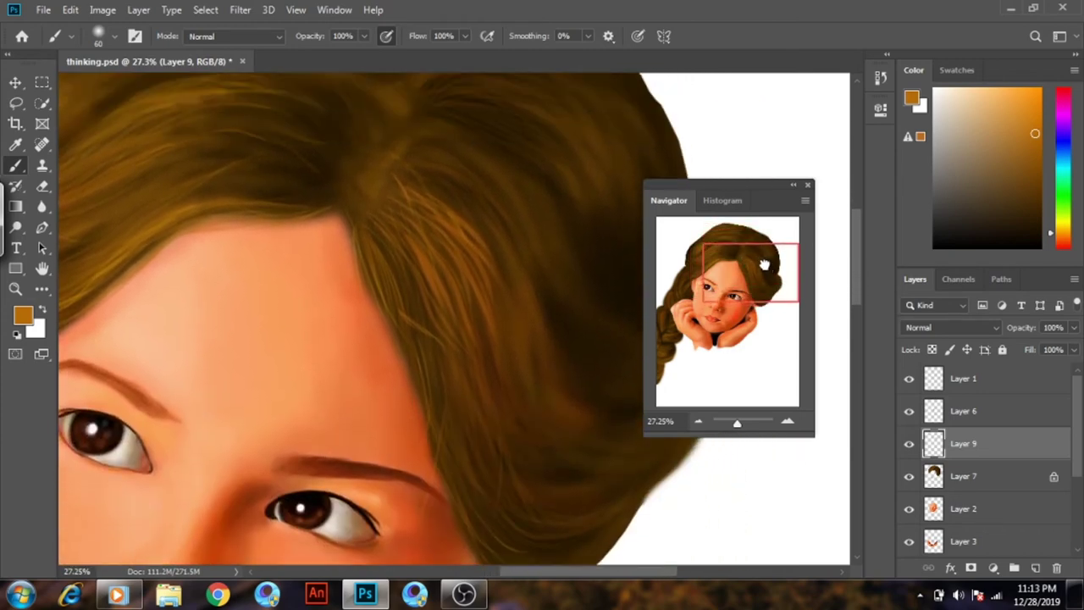
Select the Blur tool at 100% strength over the hairline and forehead
click(42, 206)
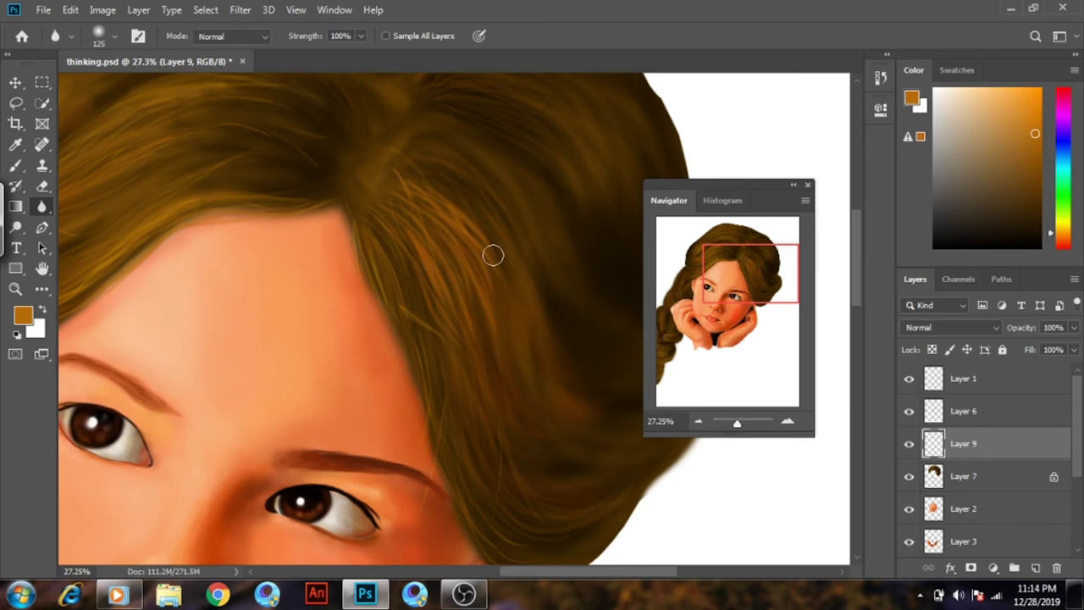
drag(713, 294, 695, 284)
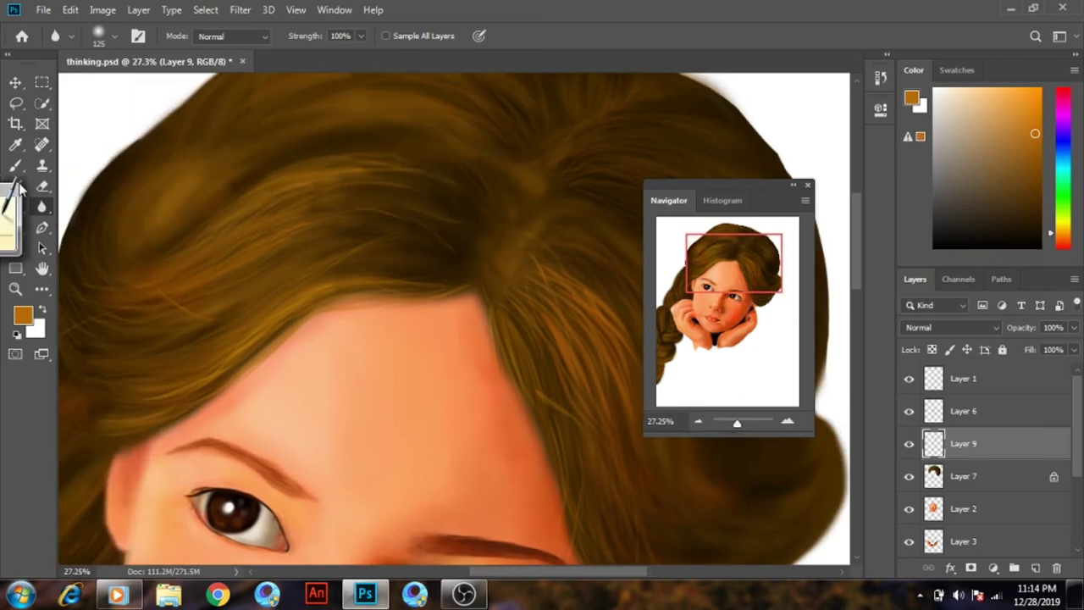
click(40, 207)
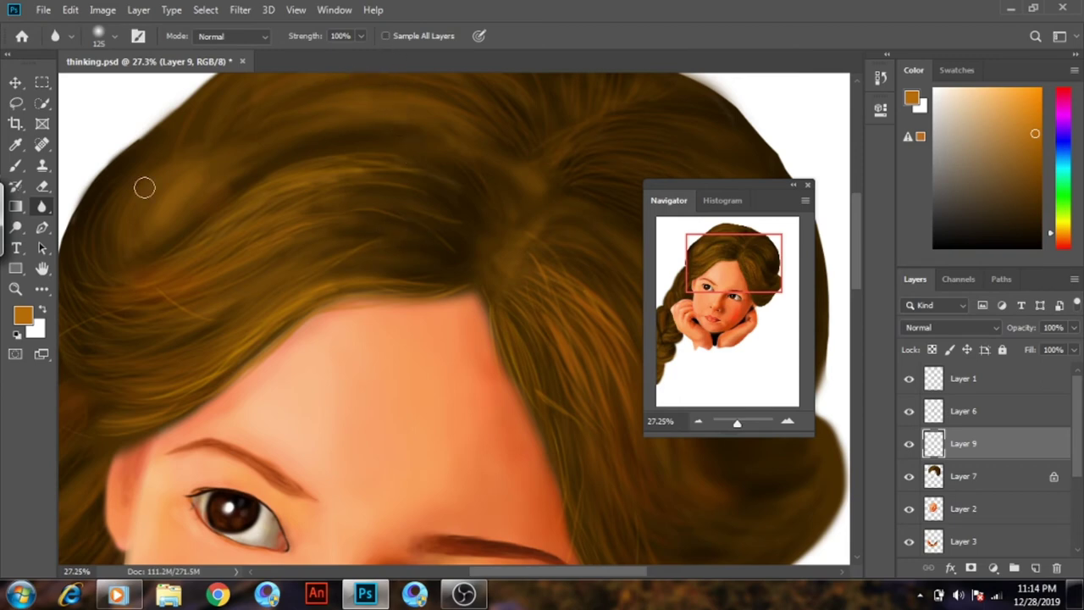
Return to the Brush tool, check Layers 3 and 8, then reselect Layer 9
click(15, 165)
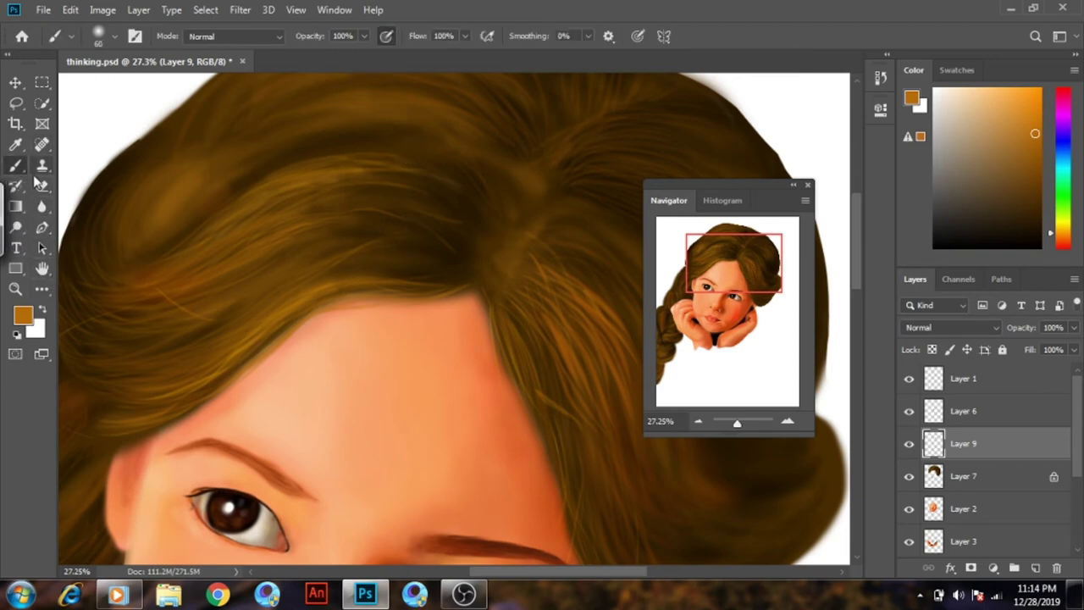
mouse_move(696, 280)
mouse_down()
mouse_move(700, 263)
mouse_move(700, 294)
mouse_up()
click(940, 543)
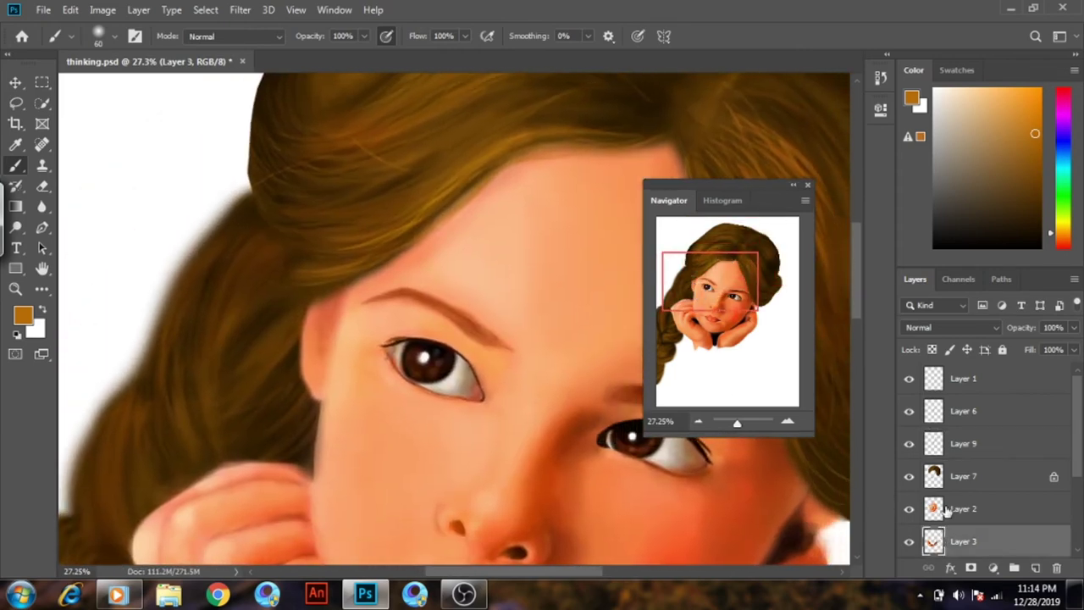
scroll(1077, 474, down, 1)
click(964, 541)
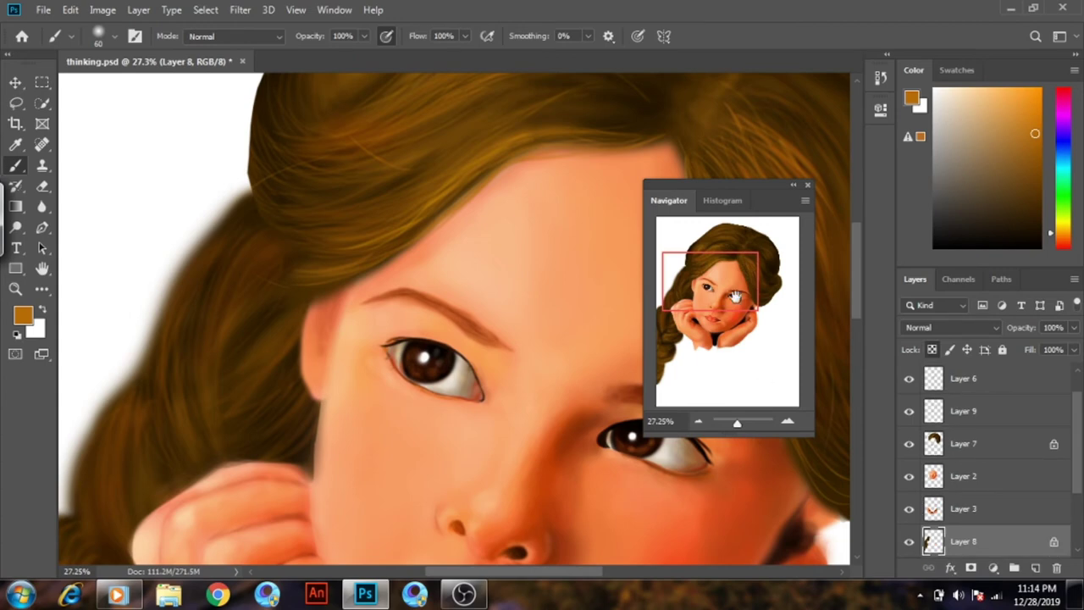
drag(599, 413, 592, 335)
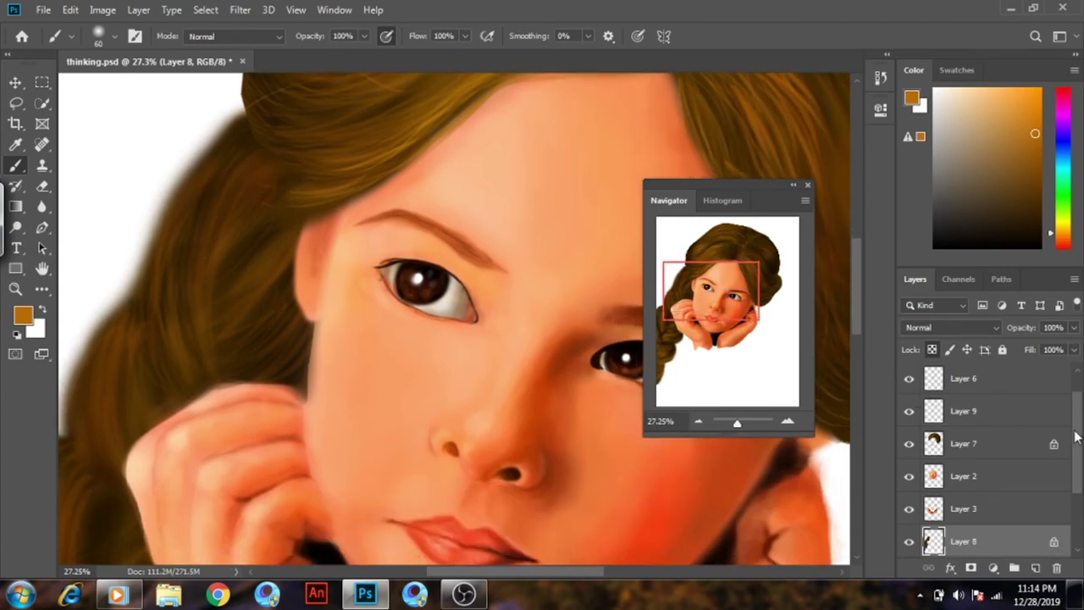
scroll(1078, 436, up, 1)
click(976, 432)
drag(728, 313, 729, 325)
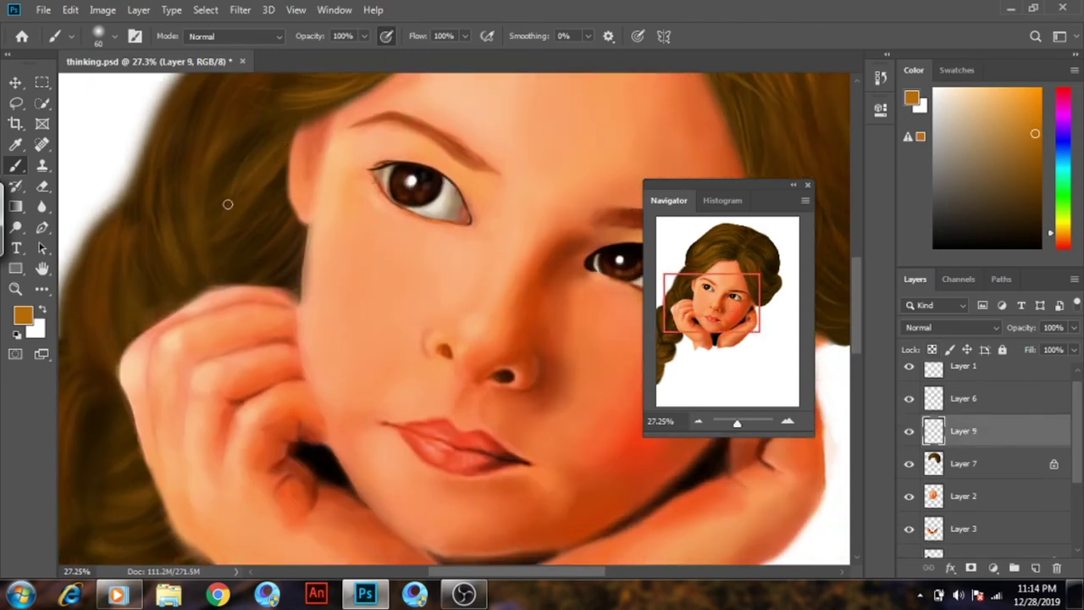
Paint a lighter strand beside the cheek and a faint strand into the top hair
click(703, 271)
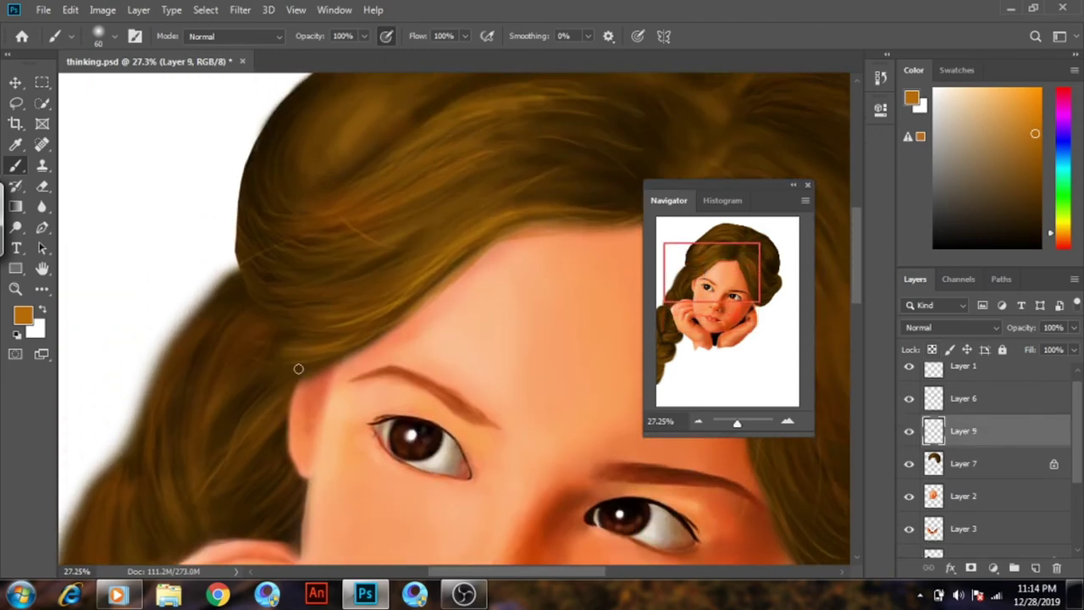
drag(669, 280, 683, 262)
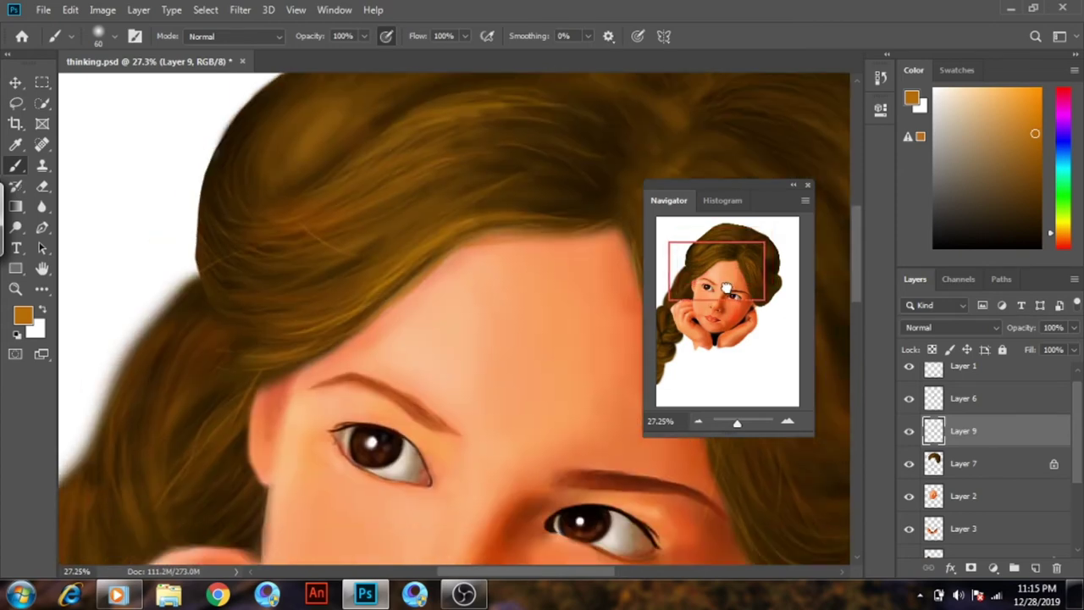
drag(736, 271, 716, 298)
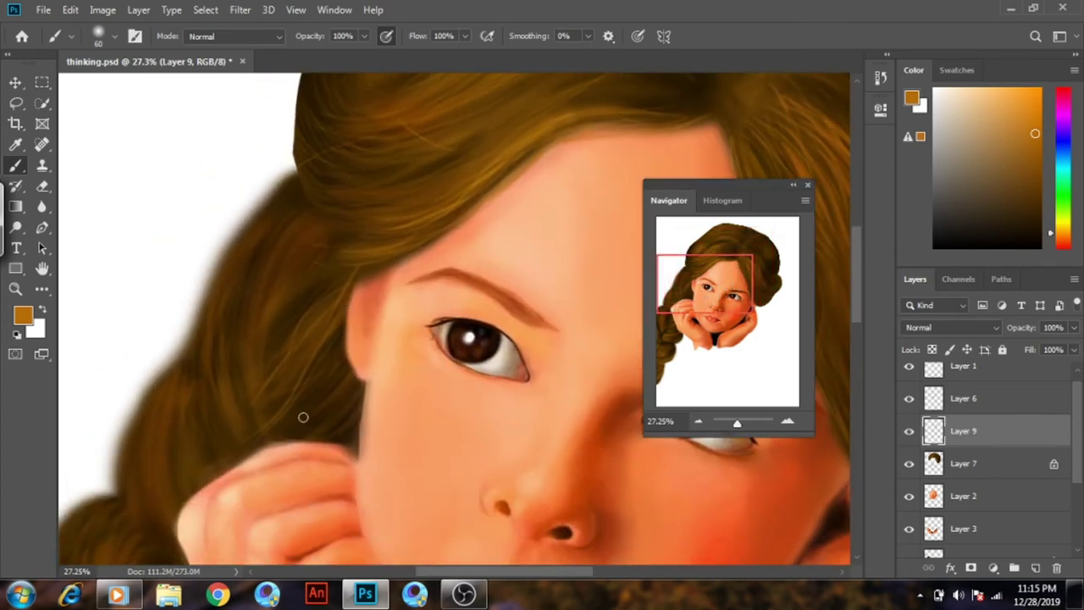
drag(340, 315, 292, 405)
drag(757, 297, 771, 288)
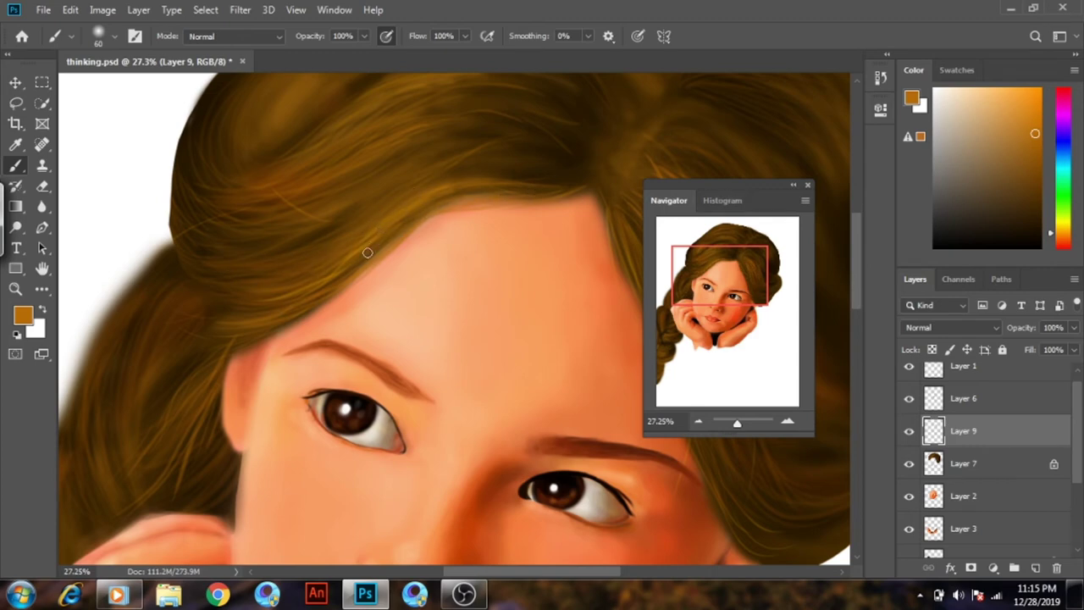
drag(706, 278, 714, 264)
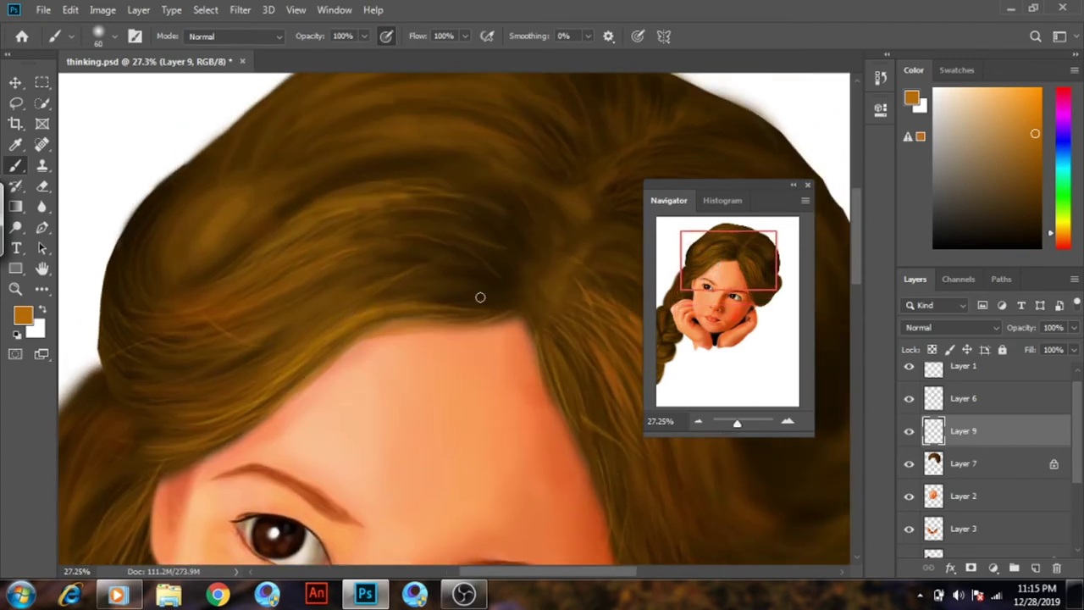
drag(725, 276, 767, 266)
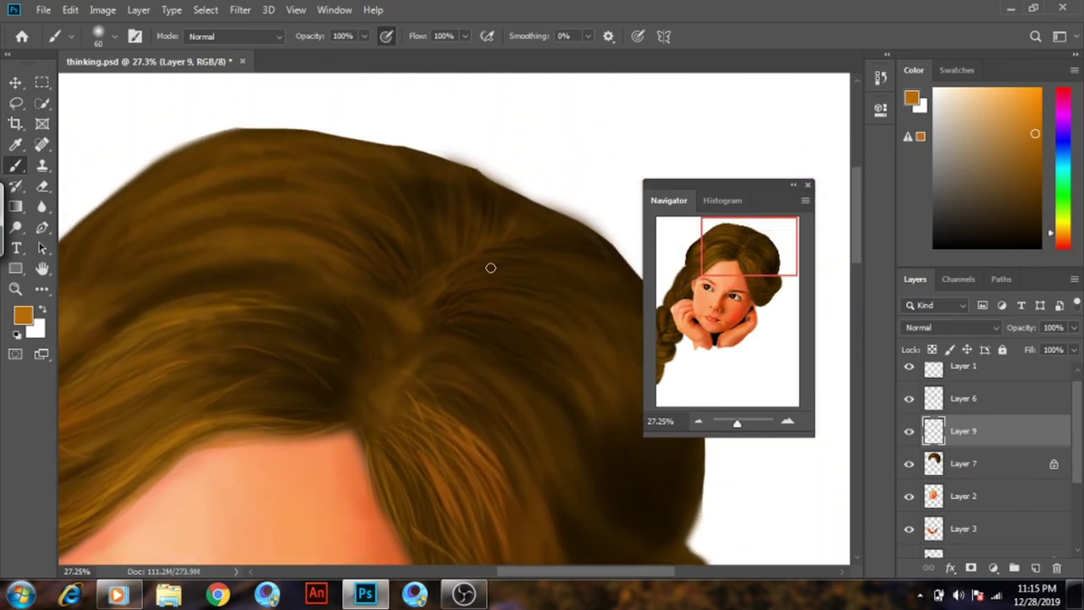
drag(522, 263, 562, 296)
Paint brighter golden strands along the hairline and enlarge the brush to size 100
drag(766, 269, 786, 301)
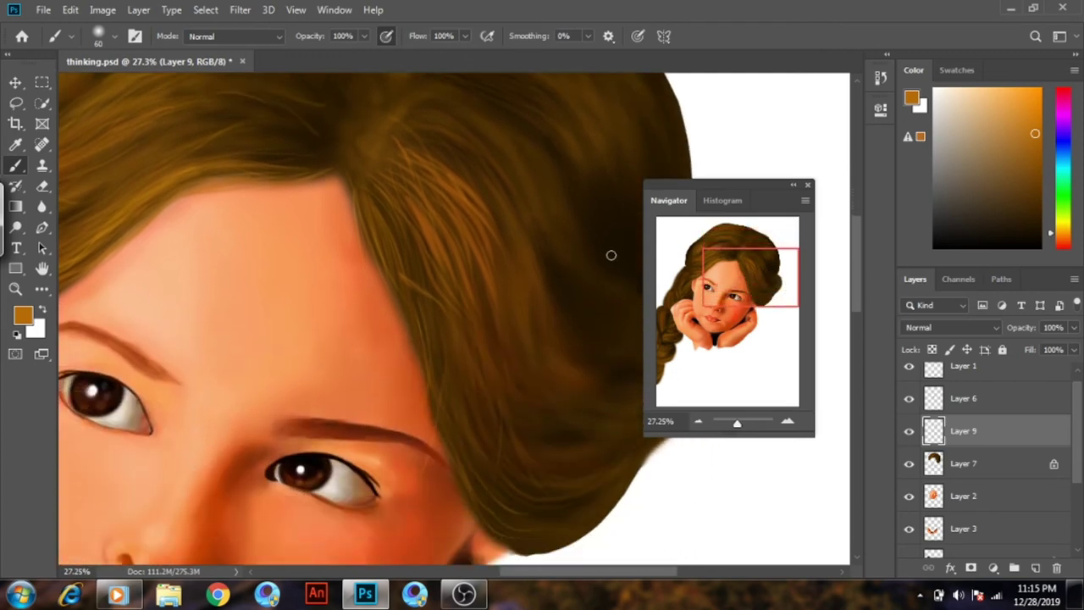
drag(438, 228, 457, 300)
drag(415, 200, 438, 259)
mouse_move(394, 174)
mouse_down()
mouse_move(412, 203)
mouse_move(392, 177)
mouse_up()
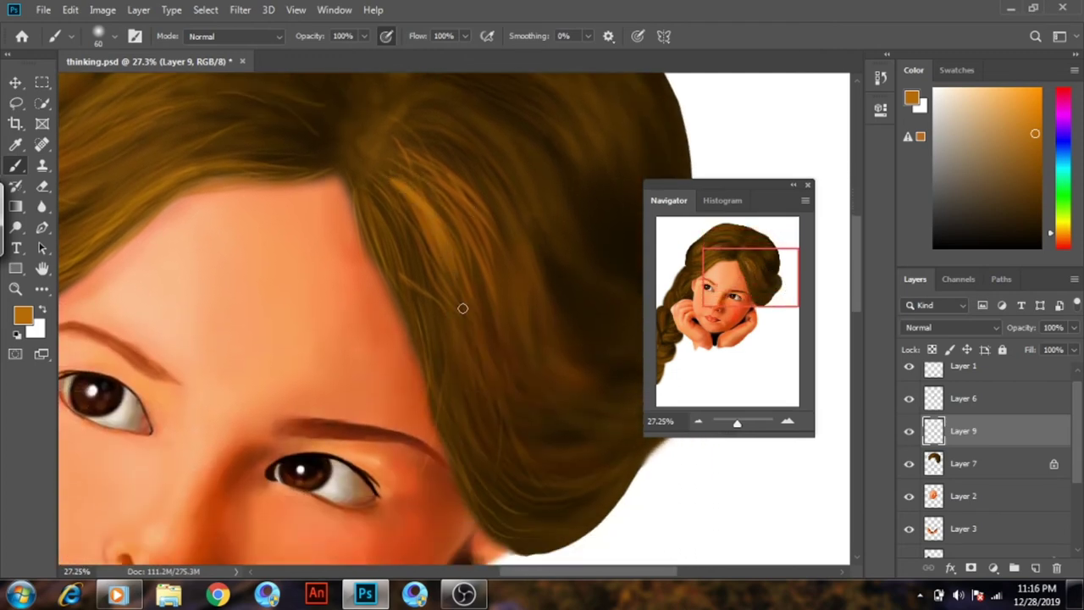
drag(737, 424, 734, 426)
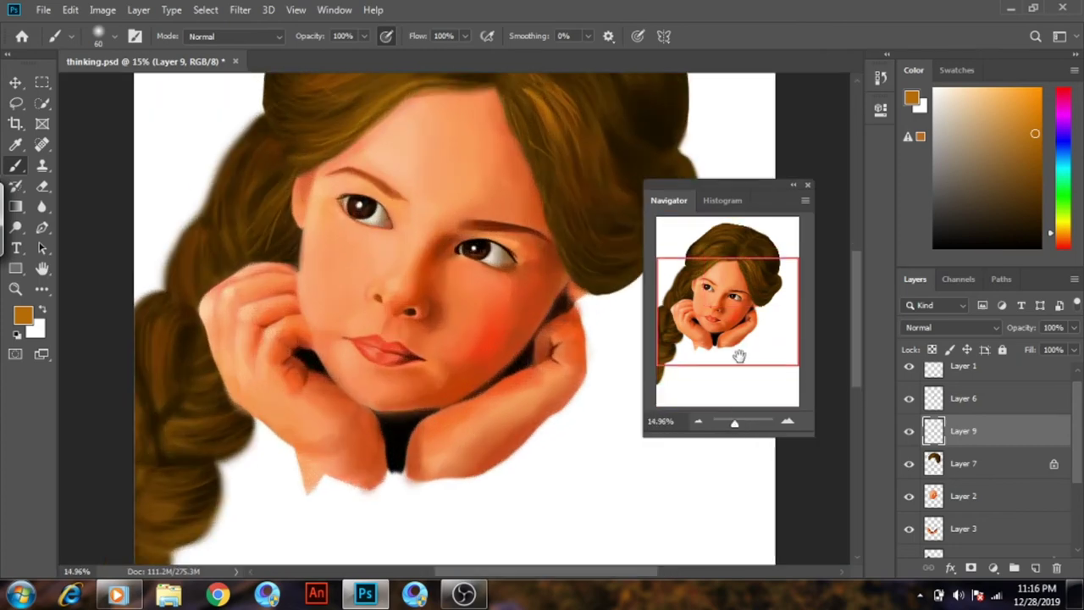
drag(740, 356, 717, 274)
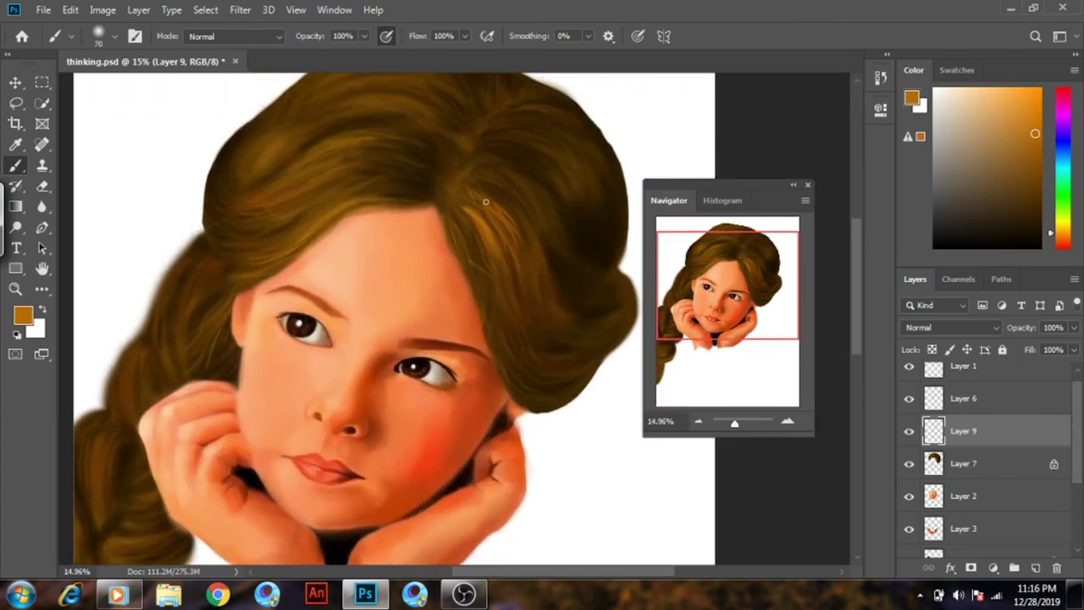
key(bracketright)
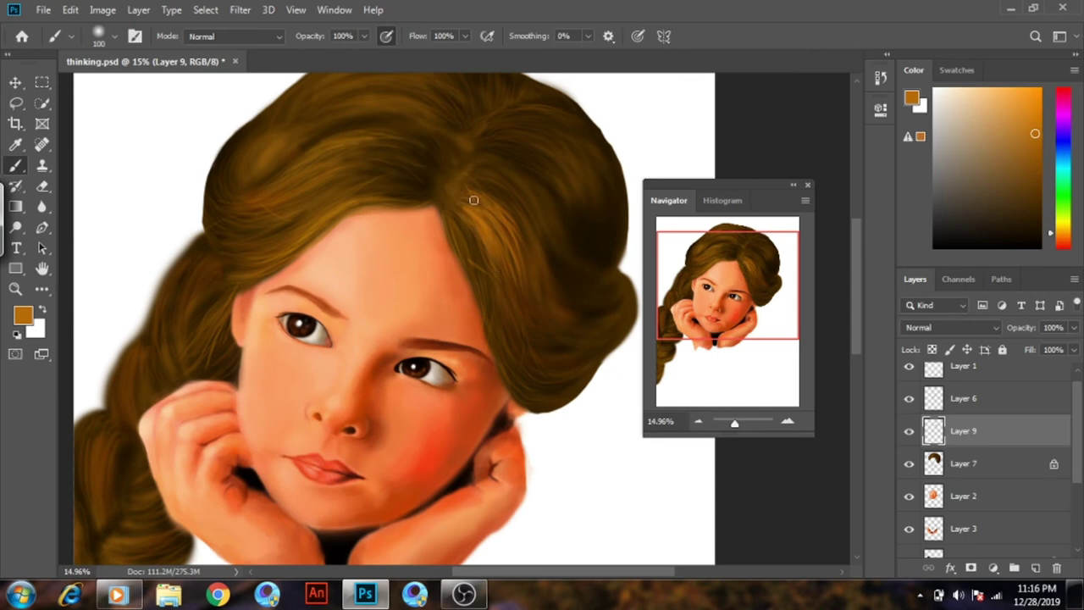
mouse_move(720, 288)
mouse_down()
mouse_move(701, 284)
mouse_move(727, 268)
mouse_up()
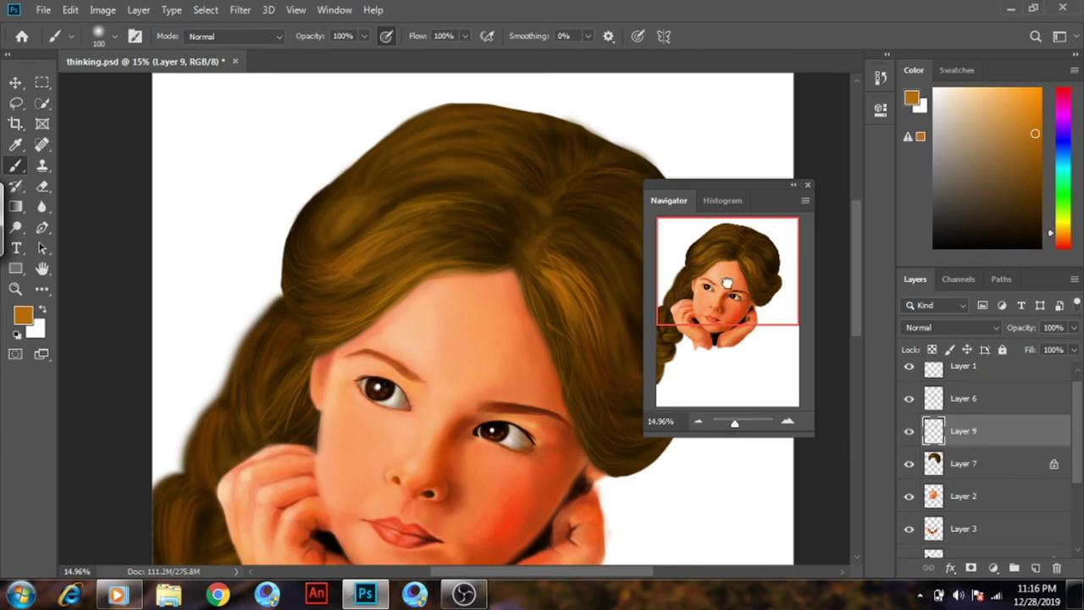
drag(728, 284, 747, 295)
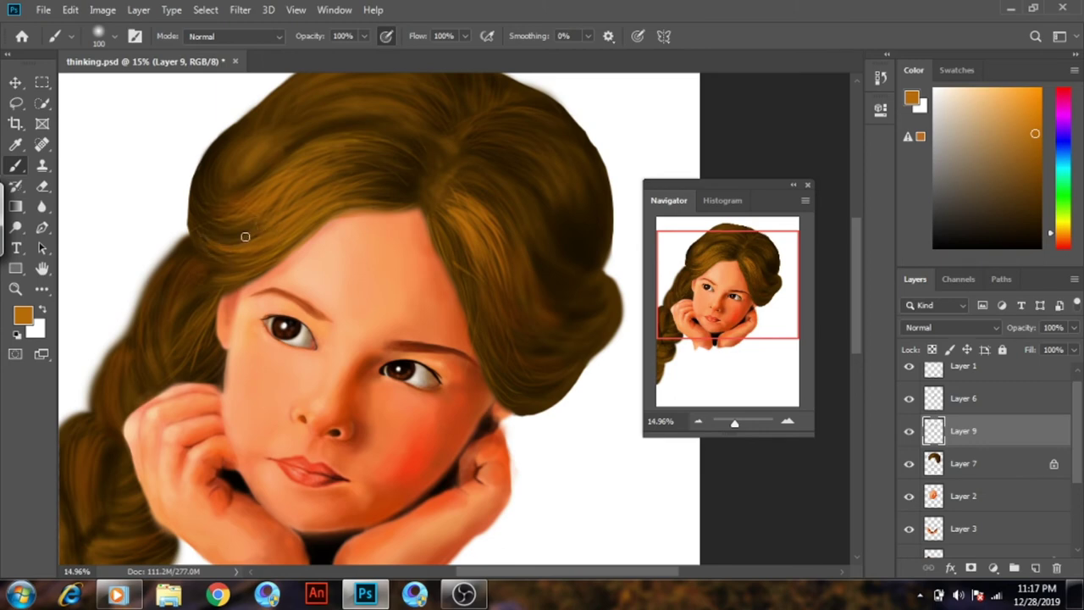
Paint a thin light strand across the top hair, then undo it
mouse_move(688, 305)
mouse_down()
mouse_move(678, 295)
mouse_move(743, 278)
mouse_up()
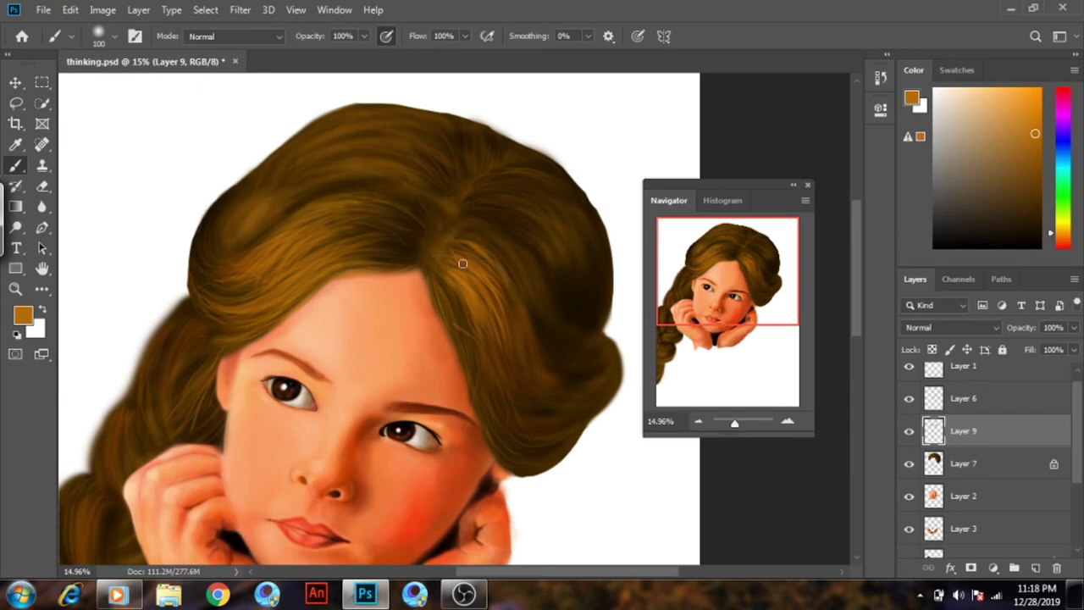
drag(485, 254, 637, 280)
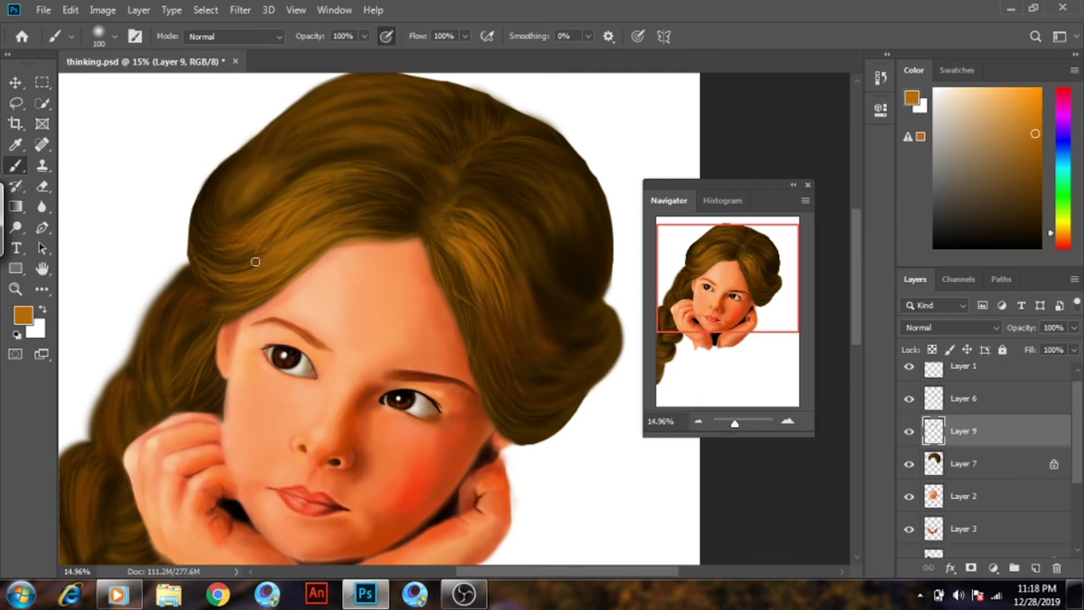
drag(719, 279, 615, 253)
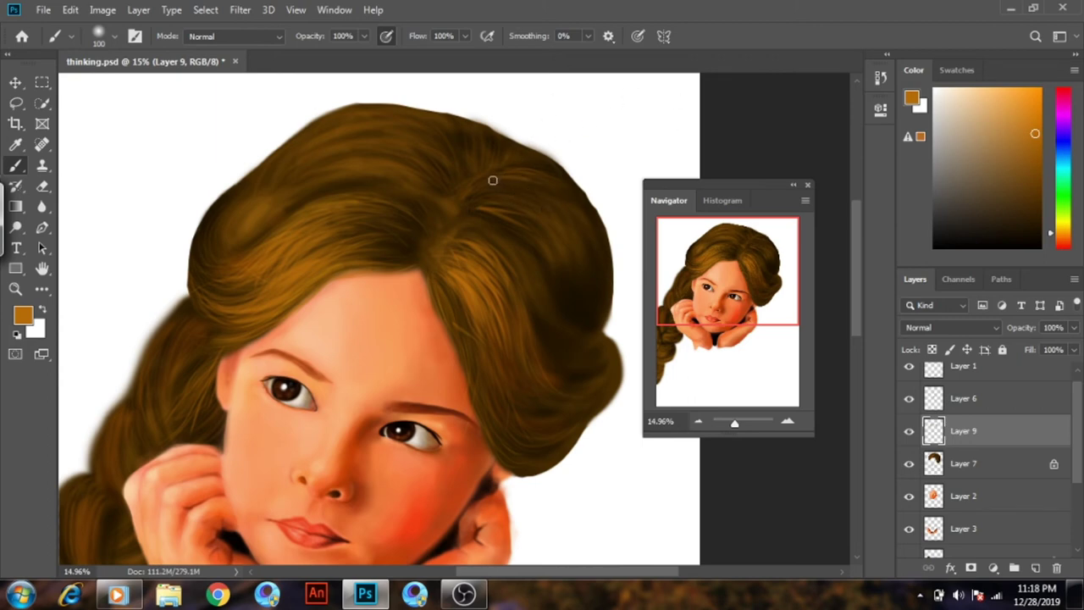
drag(546, 178, 499, 180)
key(ctrl+z)
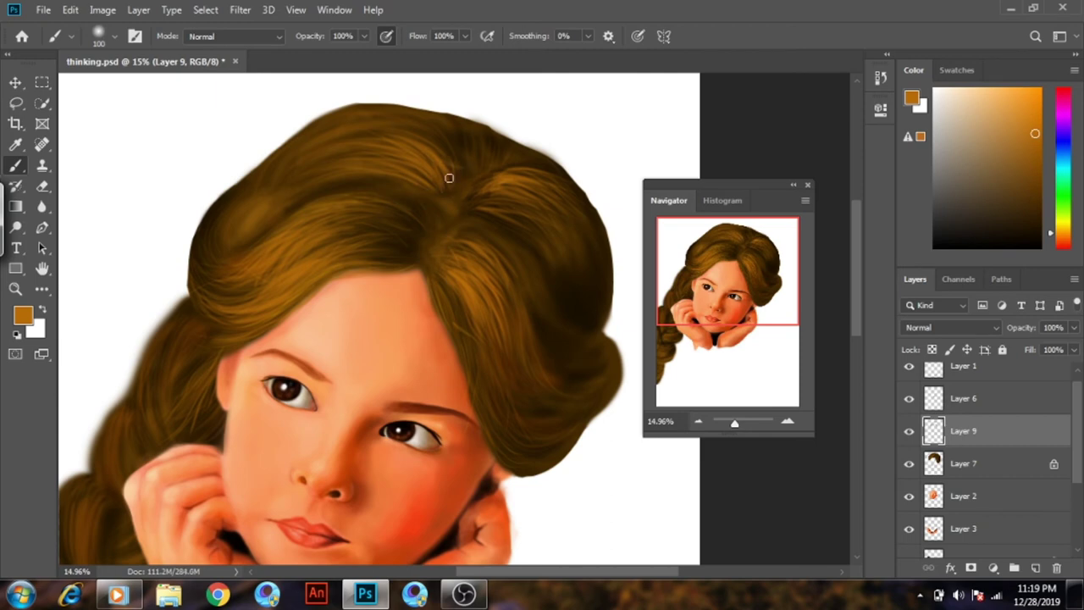
Add several faint light strands near and across the crown of the hair
drag(458, 159, 400, 126)
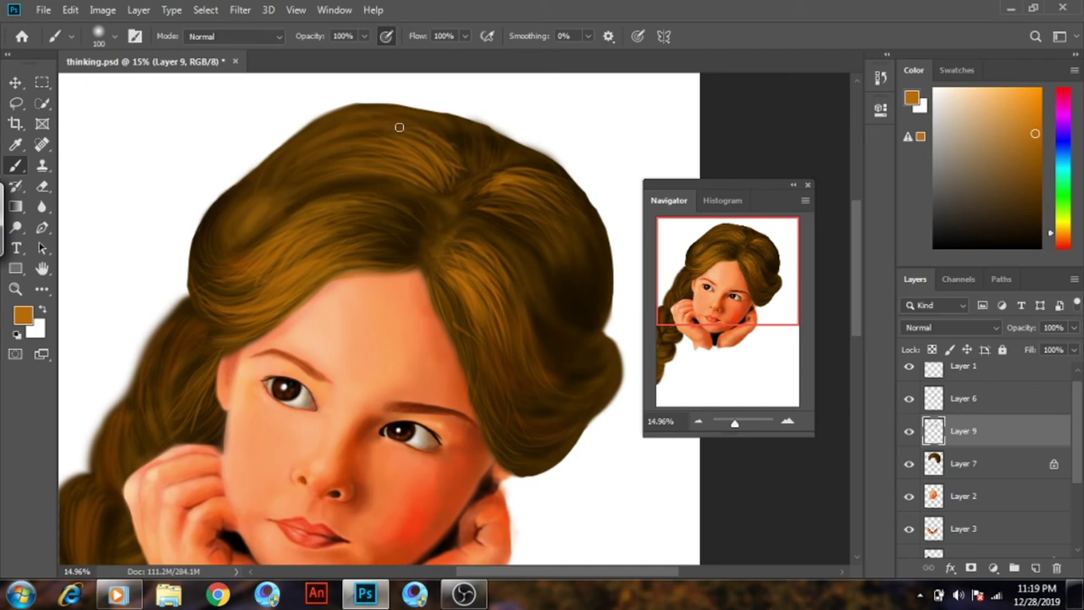
mouse_move(465, 160)
mouse_down()
mouse_move(415, 127)
mouse_move(430, 127)
mouse_up()
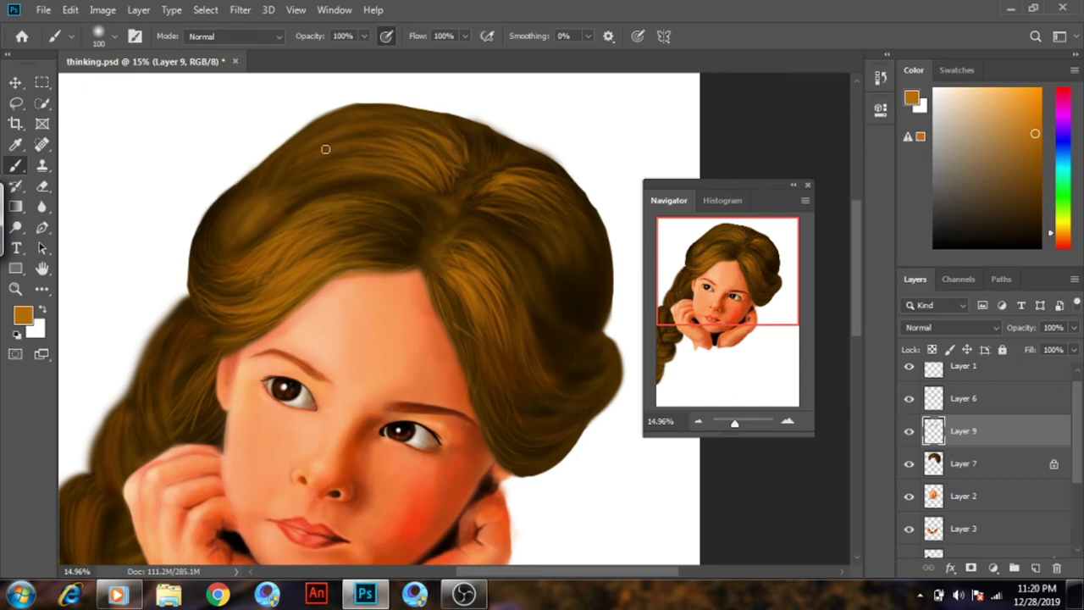
drag(465, 174, 450, 150)
mouse_move(459, 193)
mouse_down()
mouse_move(455, 168)
mouse_move(460, 193)
mouse_up()
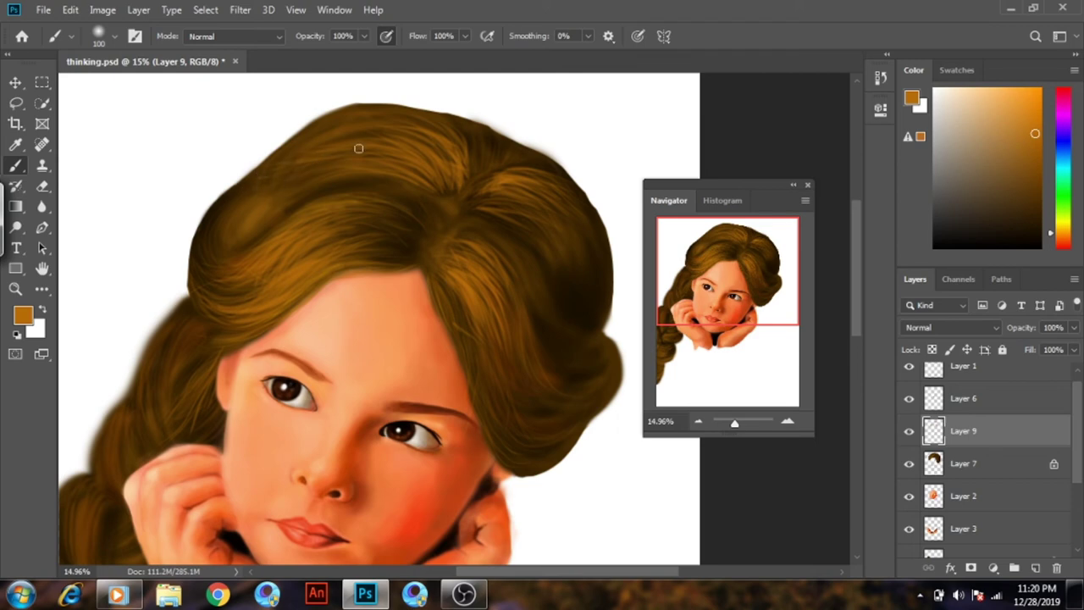
mouse_move(319, 161)
mouse_down()
mouse_move(256, 180)
mouse_move(374, 175)
mouse_up()
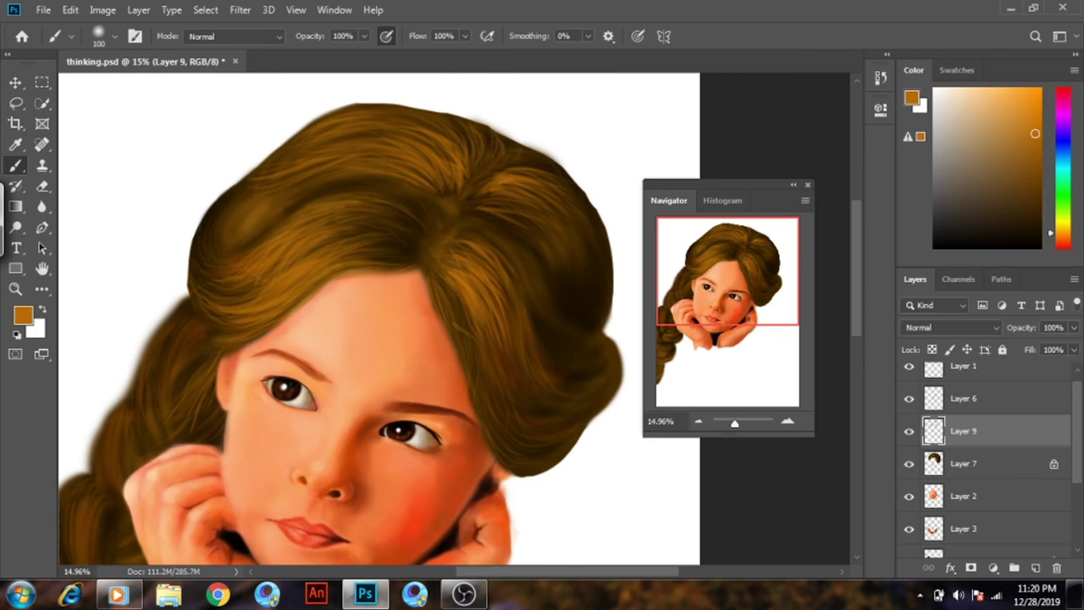
drag(738, 306, 719, 314)
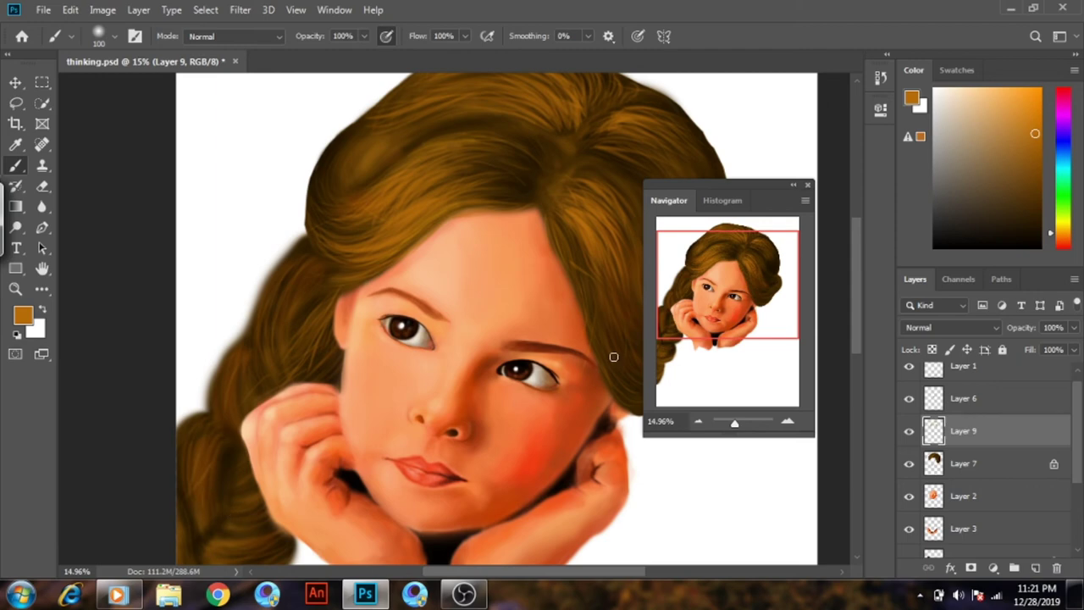
Add faint golden strands down the lower-left braid and a darker stroke on the upper-left hair
drag(733, 307, 731, 330)
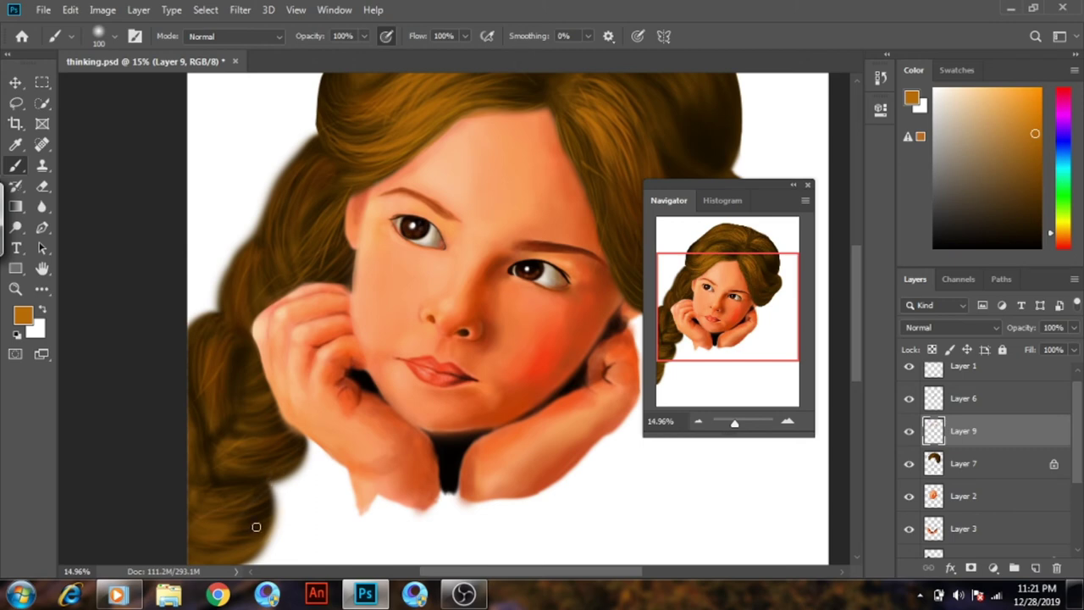
drag(225, 482, 258, 475)
drag(267, 416, 264, 409)
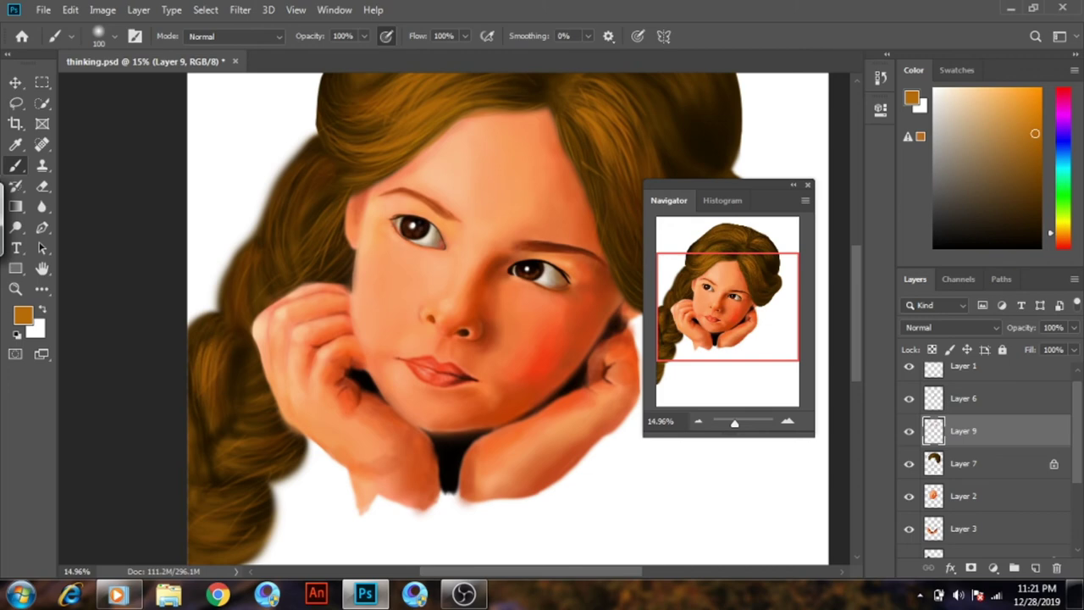
mouse_move(227, 373)
mouse_down()
mouse_move(221, 395)
mouse_move(213, 372)
mouse_up()
scroll(215, 382, up, 1)
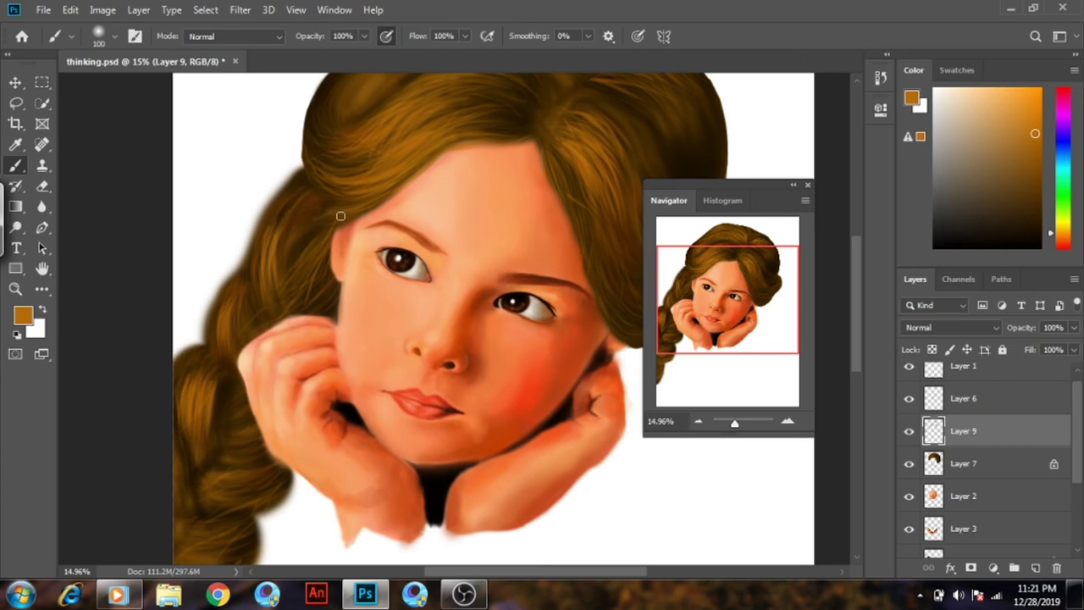
mouse_move(343, 213)
mouse_down()
mouse_move(314, 217)
mouse_move(296, 194)
mouse_up()
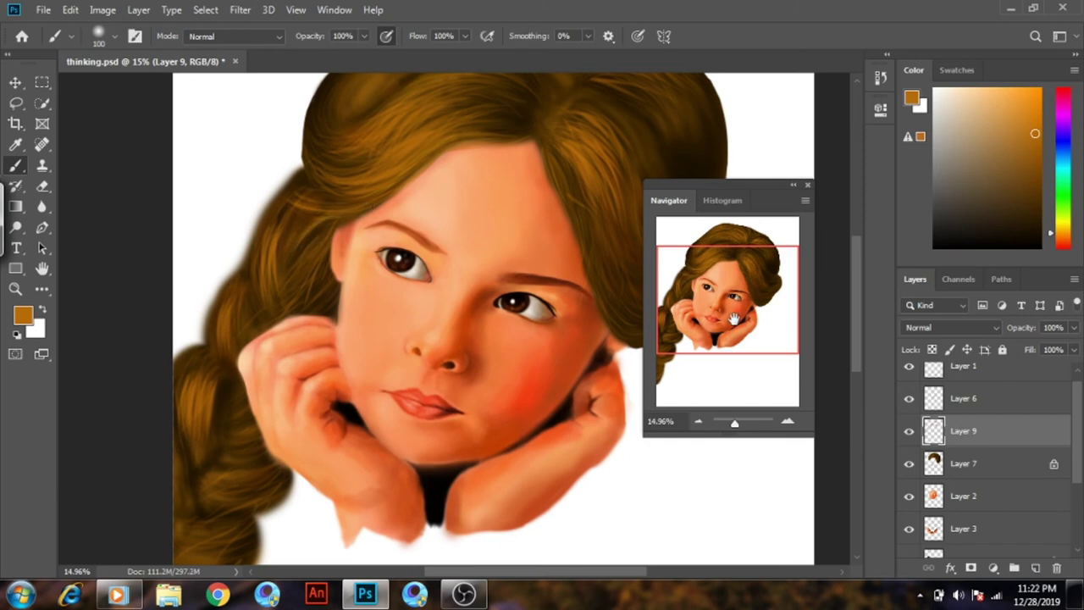
drag(734, 317, 690, 337)
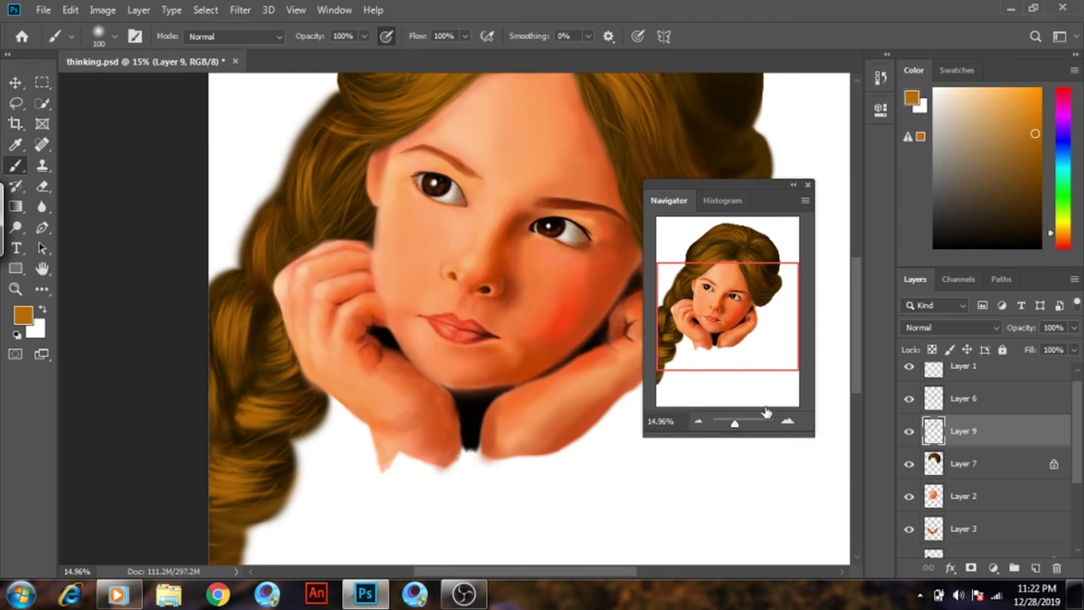
mouse_move(769, 348)
mouse_down()
mouse_move(784, 282)
mouse_move(723, 268)
mouse_up()
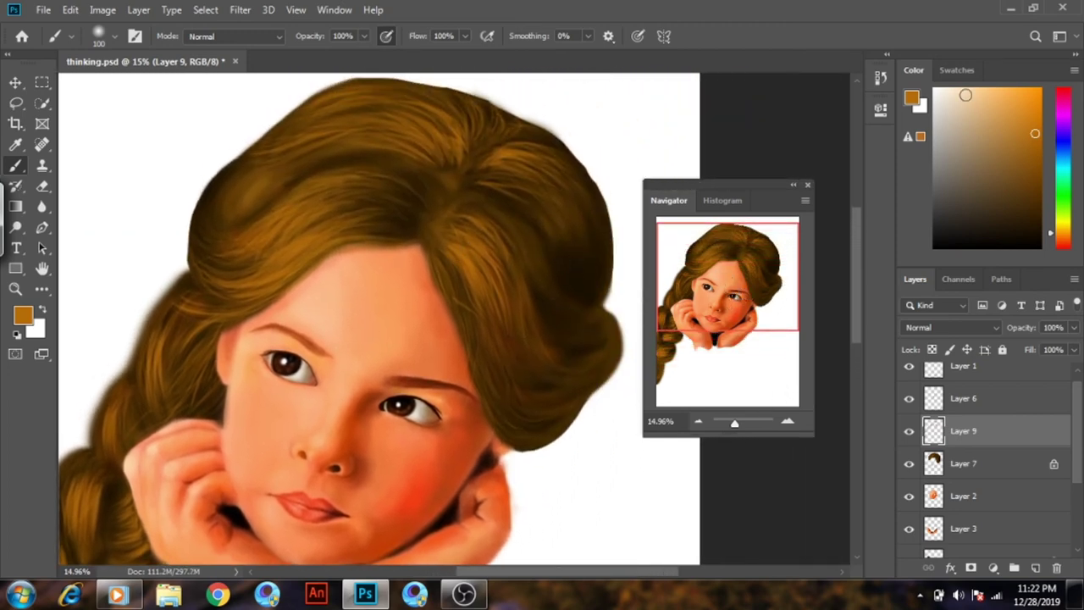
Pick a lighter golden yellow and paint light strands into the hair near the crown
click(1056, 228)
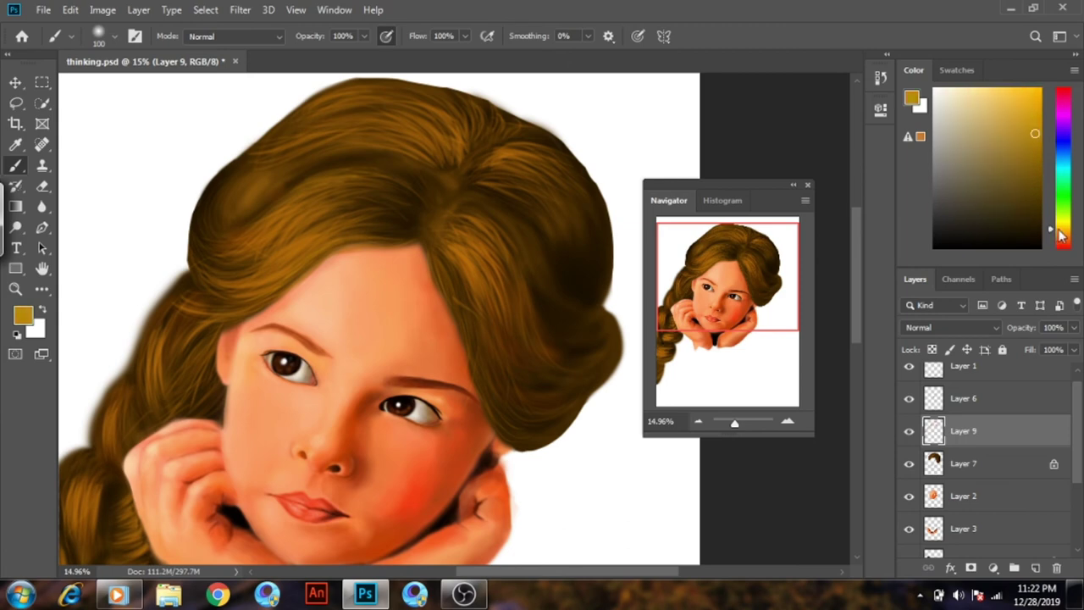
drag(1025, 169, 1011, 108)
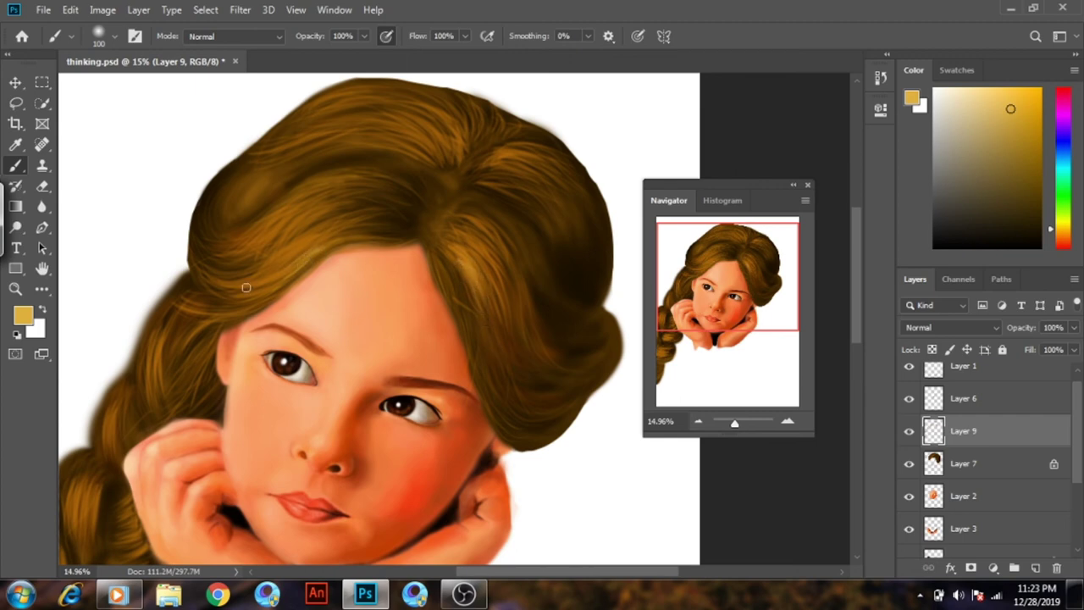
click(720, 307)
drag(733, 422, 736, 422)
click(728, 292)
click(723, 305)
drag(740, 290, 741, 282)
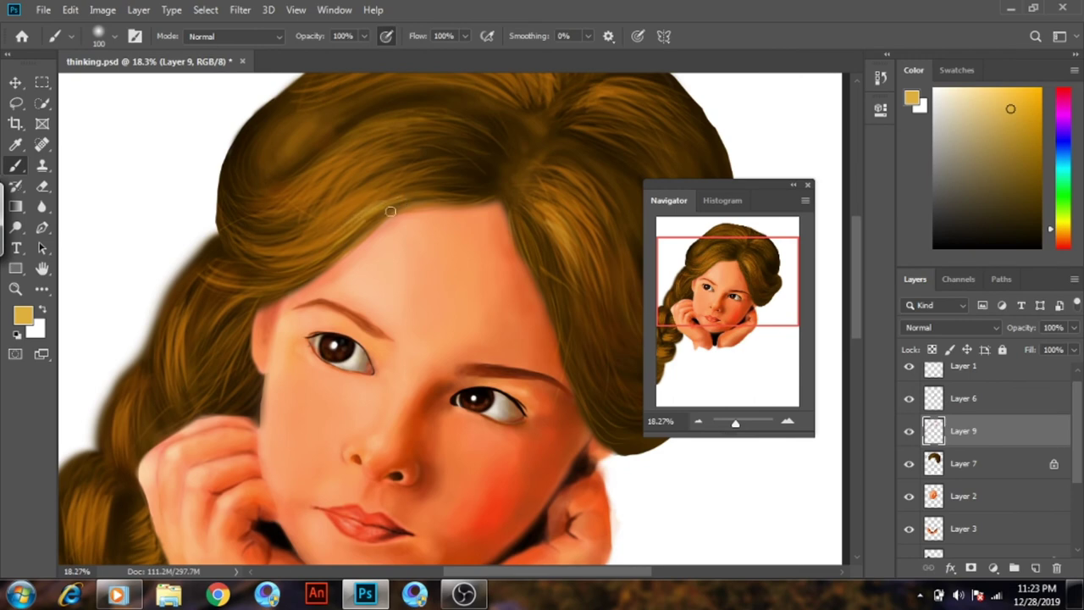
drag(749, 301, 749, 290)
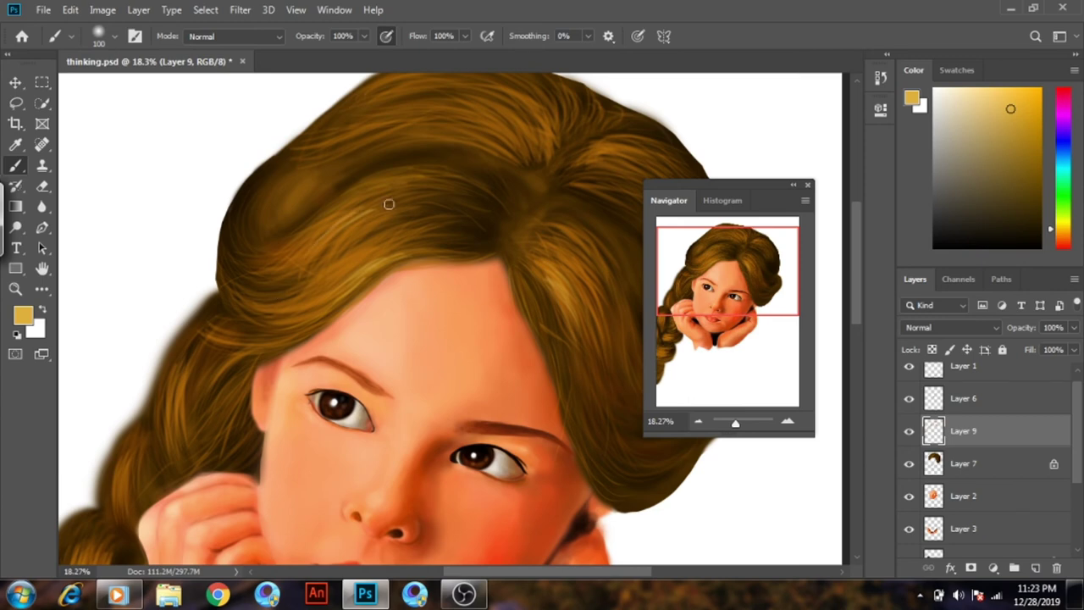
mouse_move(307, 247)
mouse_down()
mouse_move(355, 225)
mouse_move(352, 241)
mouse_move(382, 228)
mouse_up()
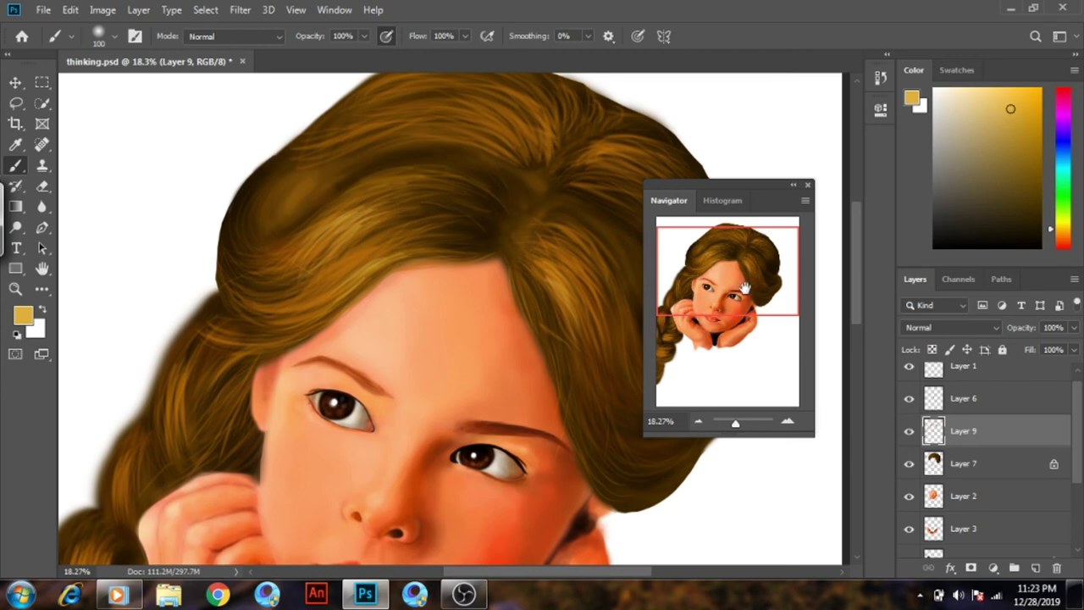
Add more light golden strands across the very top of the hair
drag(722, 289, 783, 293)
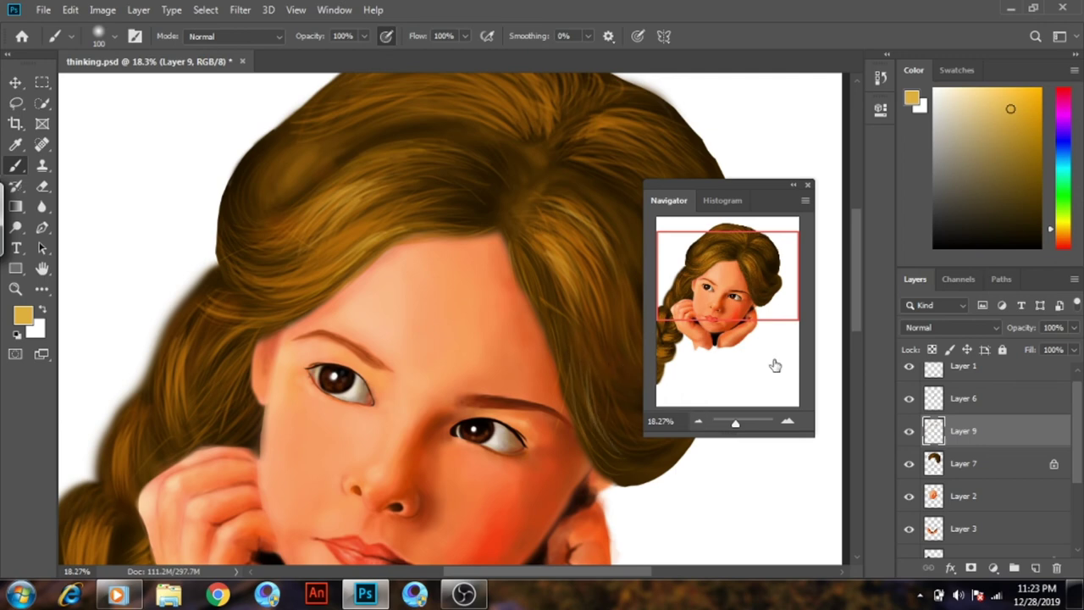
drag(732, 301, 726, 288)
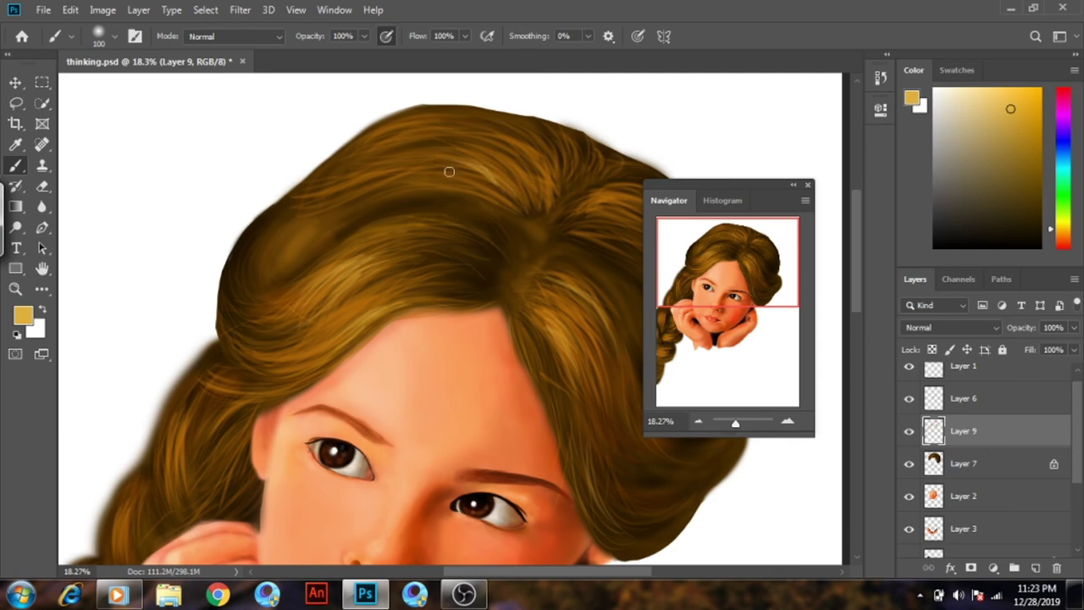
mouse_move(446, 150)
mouse_down()
mouse_move(498, 173)
mouse_move(422, 143)
mouse_up()
mouse_move(488, 156)
mouse_down()
mouse_move(447, 140)
mouse_move(438, 182)
mouse_up()
drag(727, 271, 718, 356)
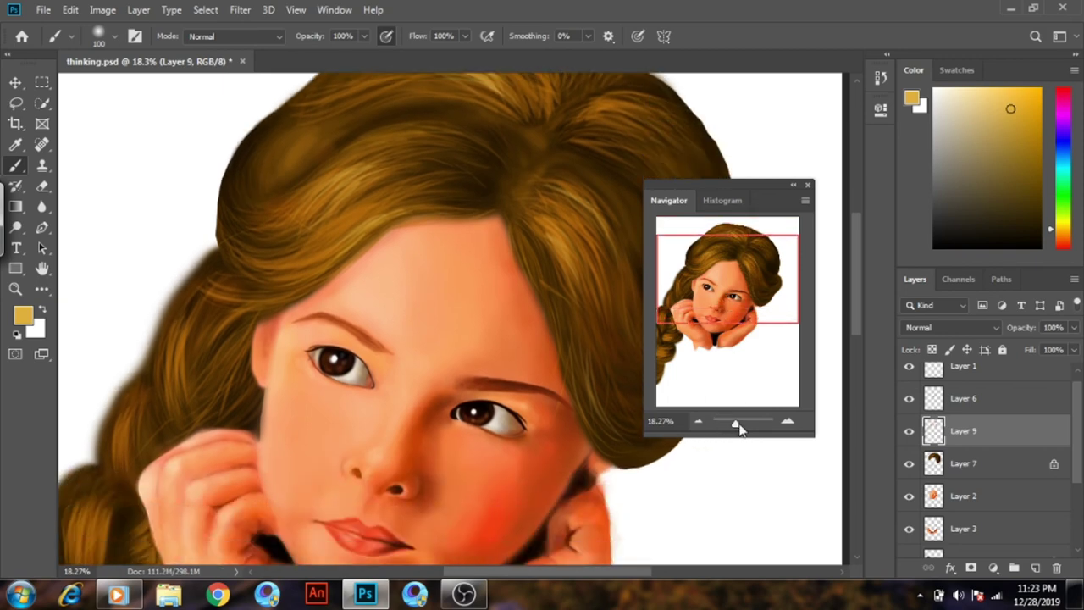
drag(736, 422, 733, 422)
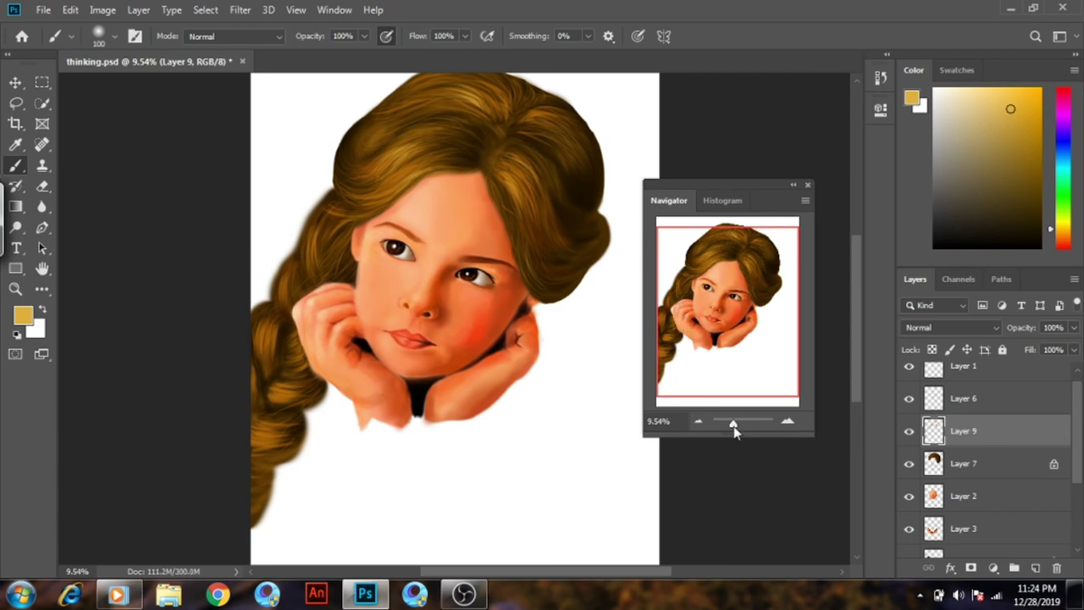
Paint faint light strands along the hairline above the forehead
drag(734, 426, 732, 426)
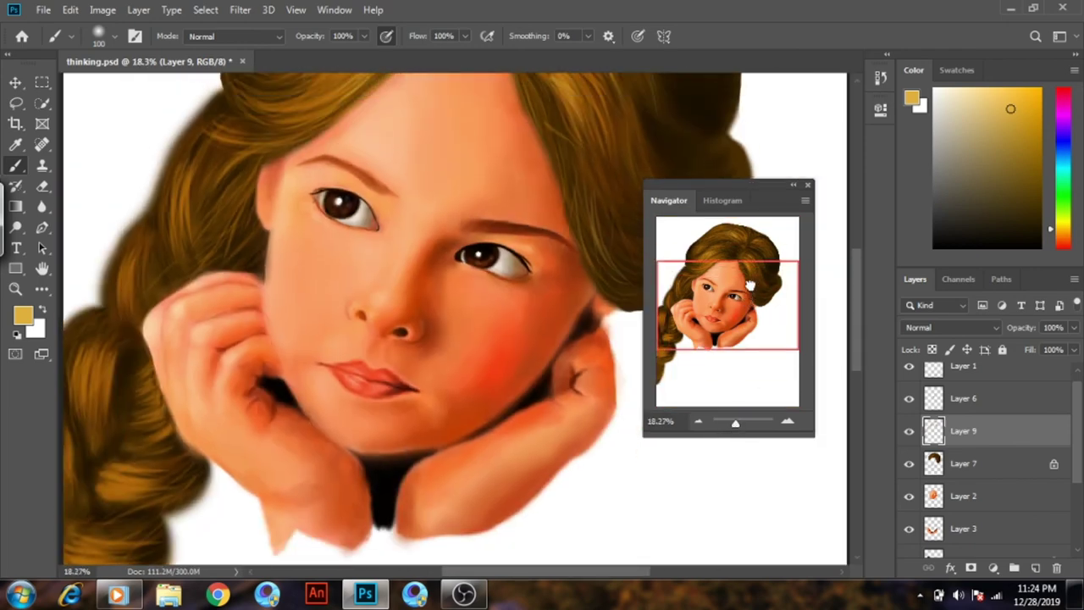
drag(733, 428, 735, 423)
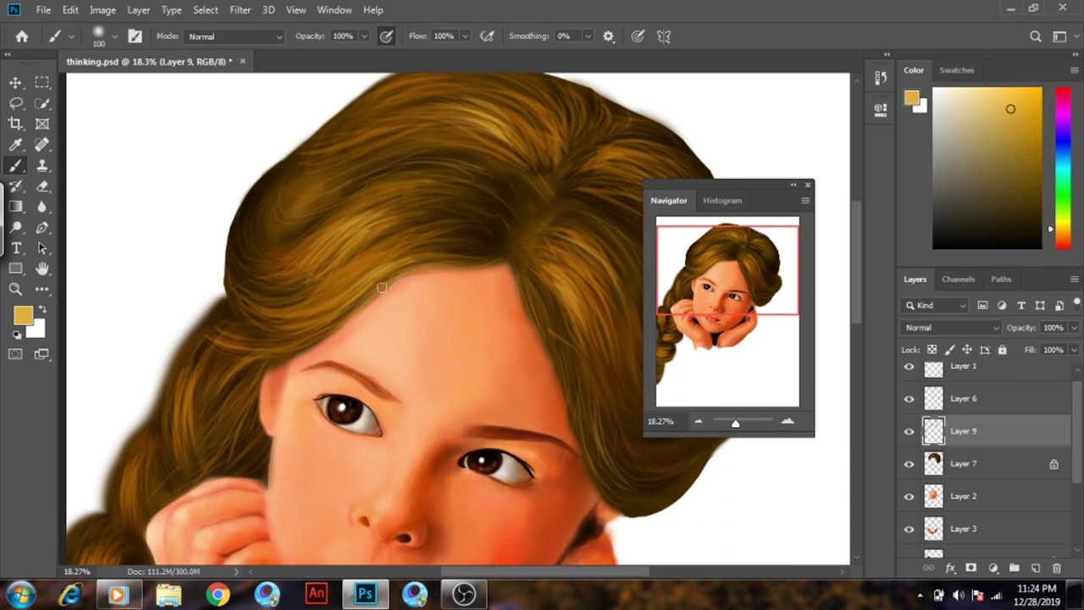
drag(382, 288, 339, 315)
drag(372, 284, 480, 266)
mouse_move(365, 284)
mouse_down()
mouse_move(494, 245)
mouse_move(395, 281)
mouse_up()
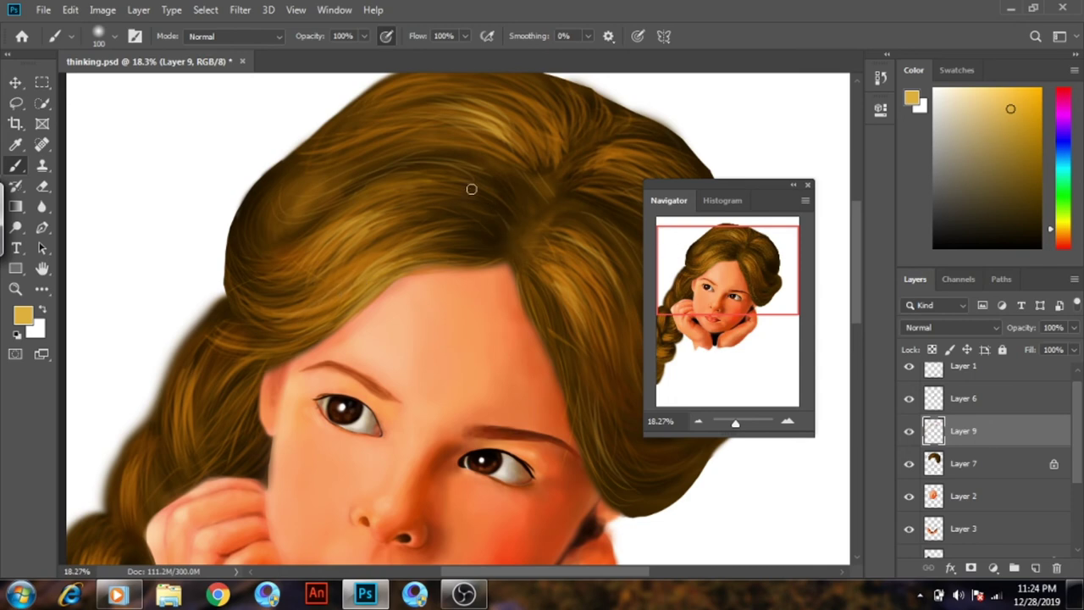
Add a light strand to the left hair and a thin bright strand across the hair top
drag(706, 290, 714, 280)
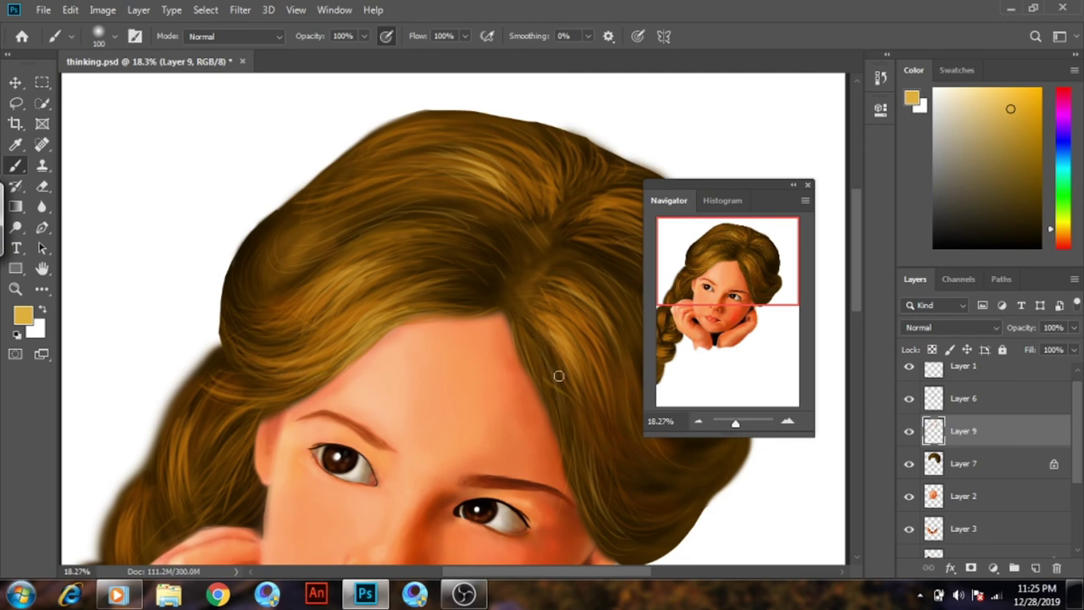
drag(748, 288, 750, 305)
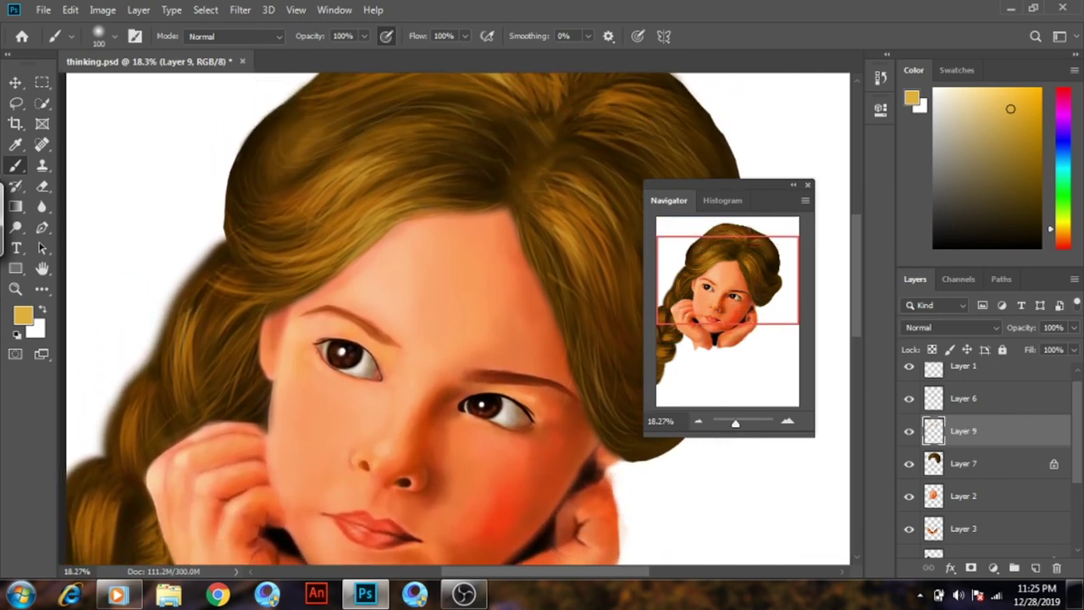
mouse_move(216, 292)
mouse_down()
mouse_move(201, 322)
mouse_move(210, 341)
mouse_up()
mouse_move(735, 422)
mouse_down()
mouse_move(707, 423)
mouse_move(736, 423)
mouse_up()
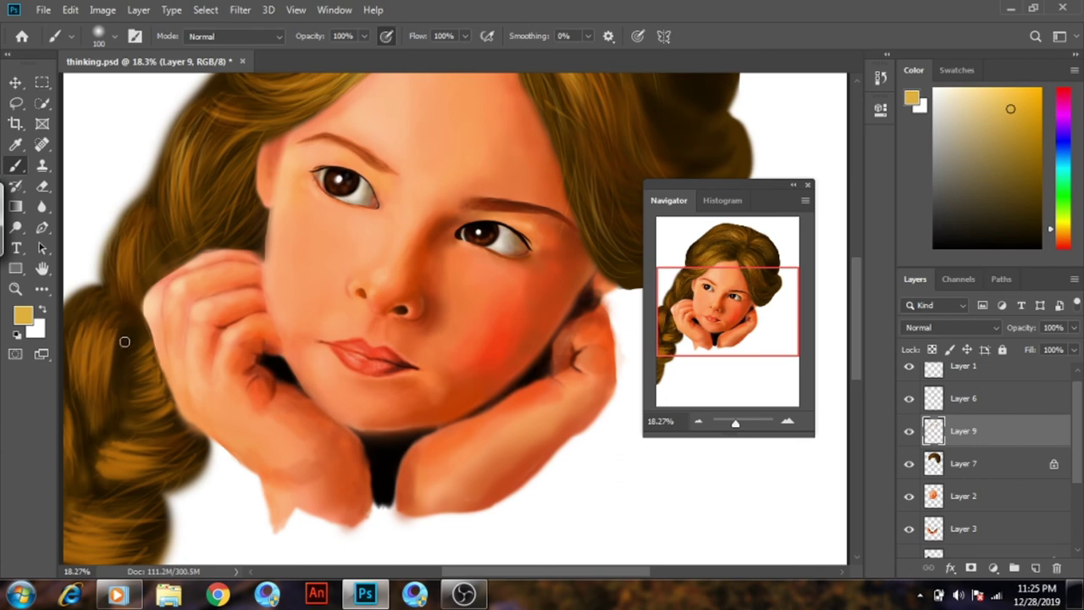
drag(705, 331, 732, 286)
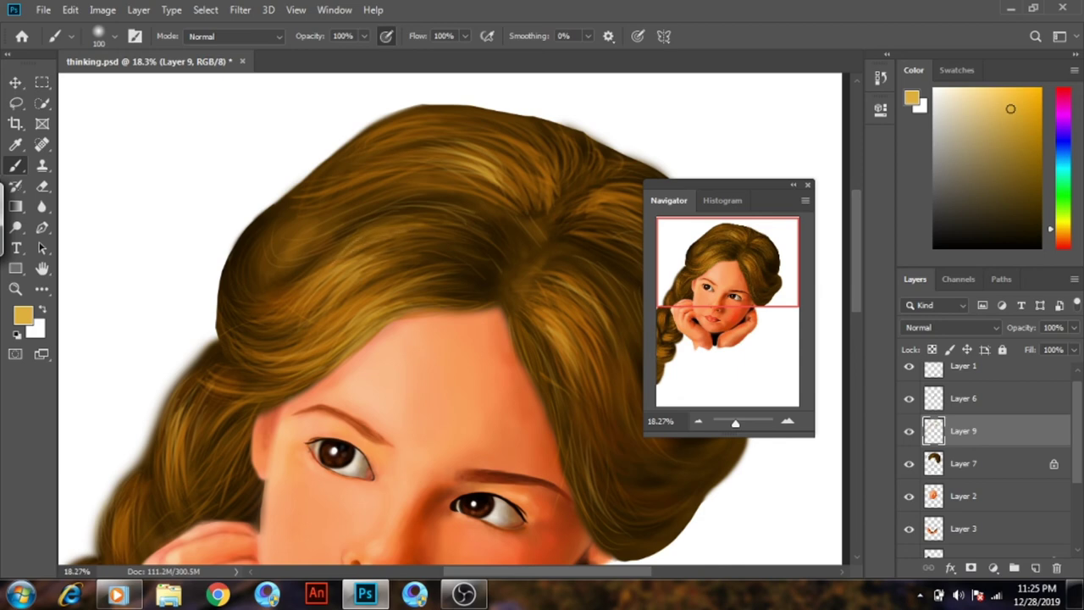
drag(458, 221, 407, 221)
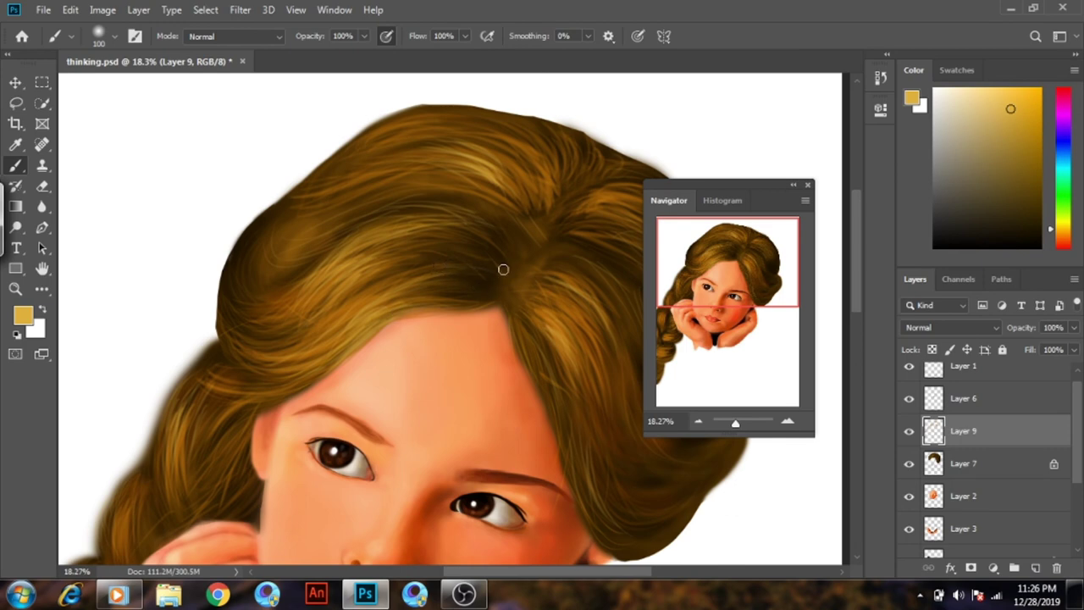
Set the paint colour to dark brown in the Color panel
drag(716, 383, 735, 309)
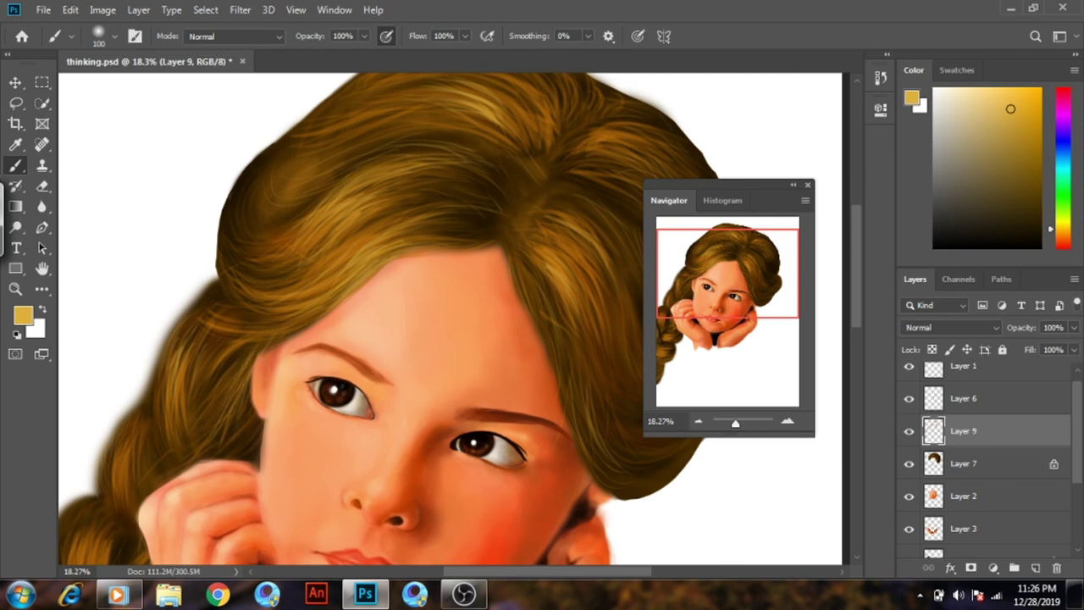
drag(744, 315, 744, 305)
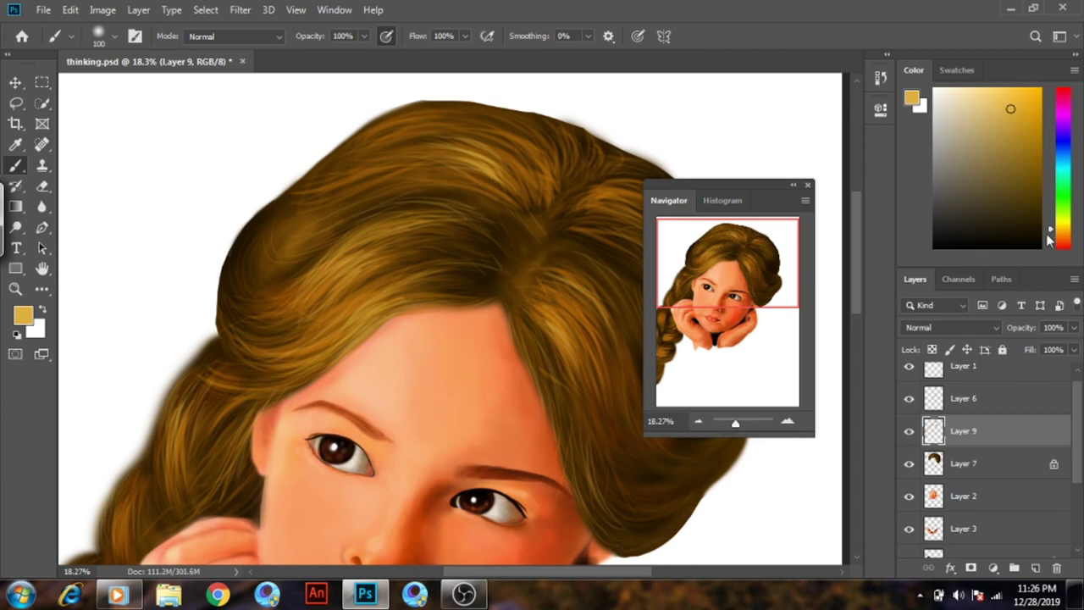
click(1050, 235)
click(1036, 168)
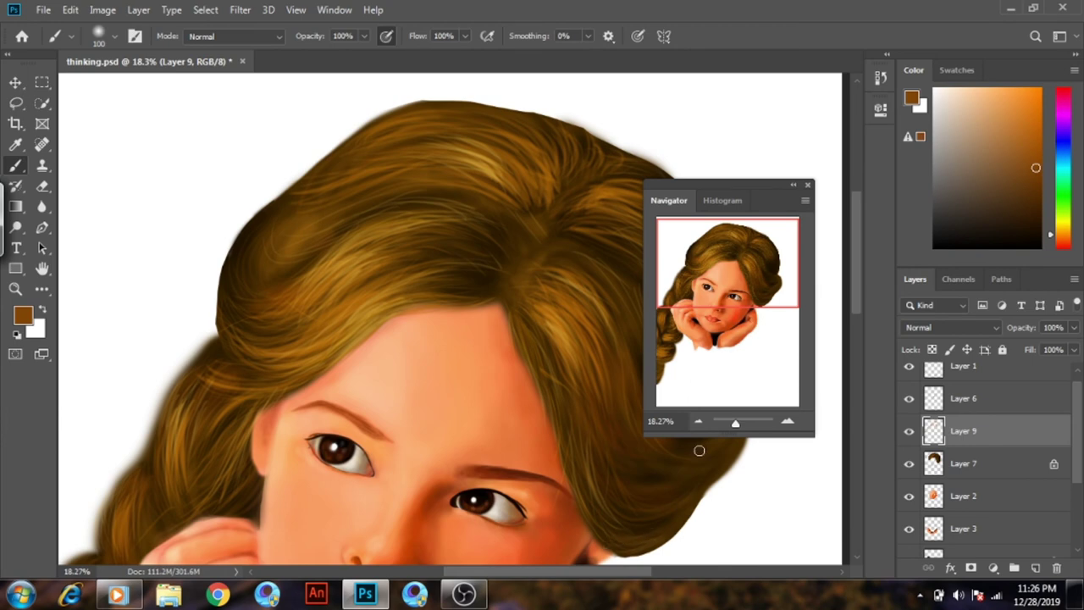
Set the foreground colour to black in the Color panel and center the view on the face
mouse_move(744, 349)
mouse_down()
mouse_move(710, 333)
mouse_move(711, 264)
mouse_up()
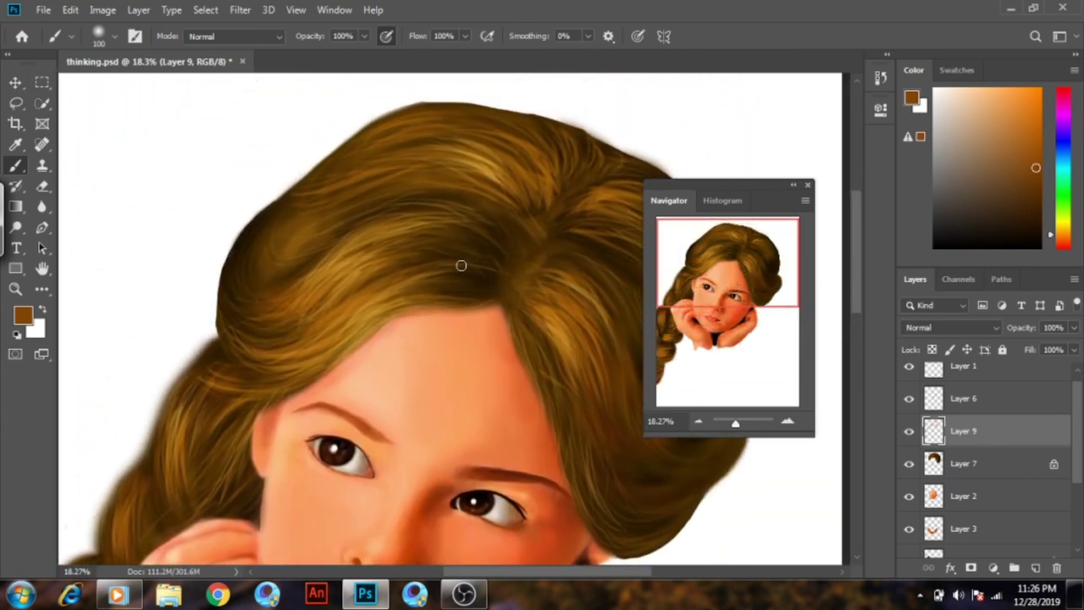
drag(995, 220, 1038, 246)
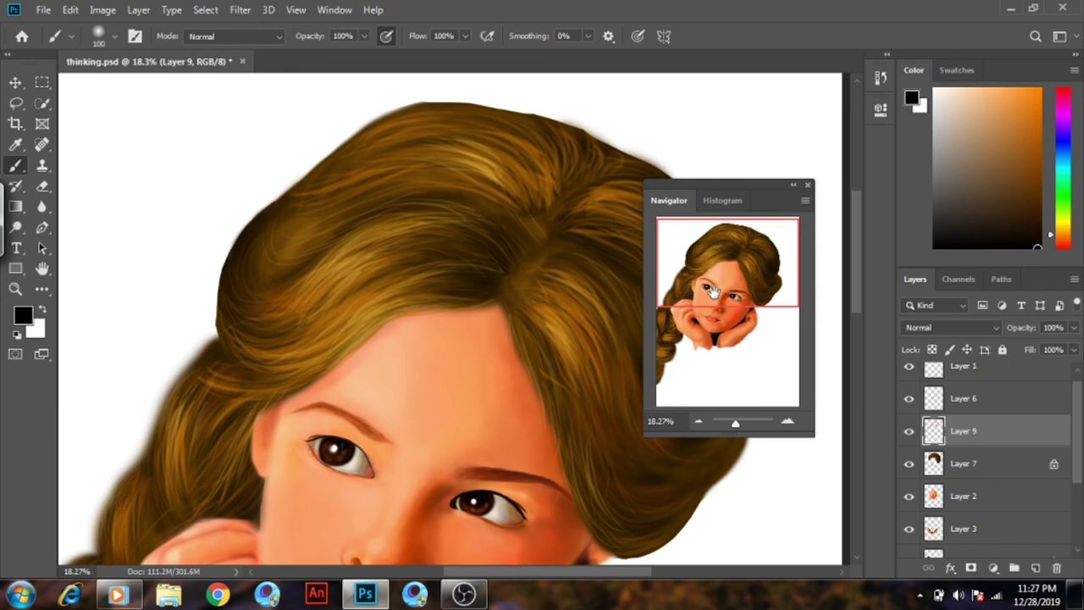
drag(714, 293, 703, 307)
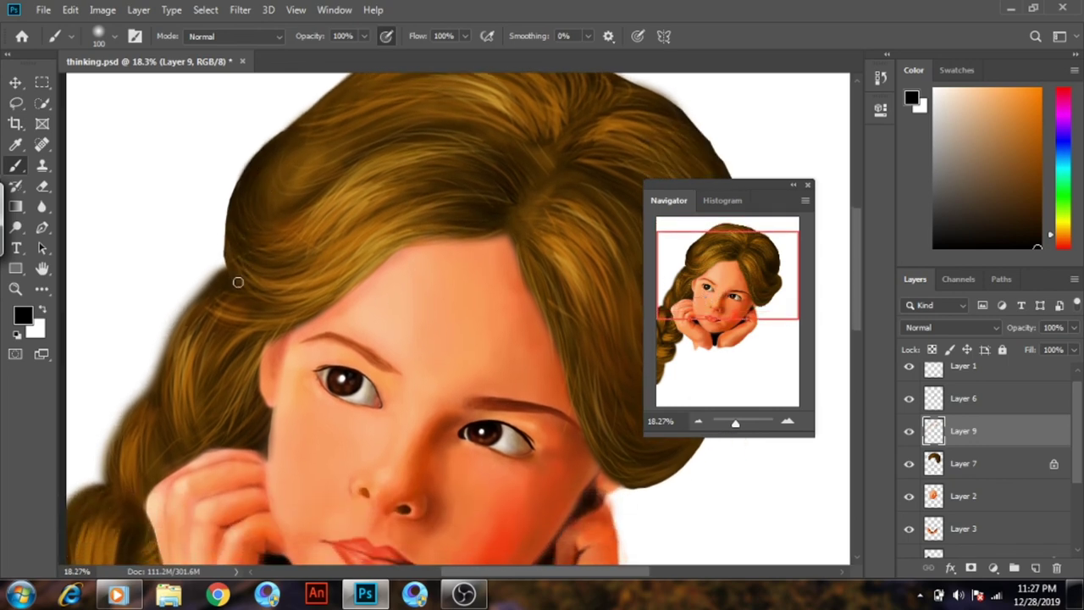
scroll(635, 298, up, 3)
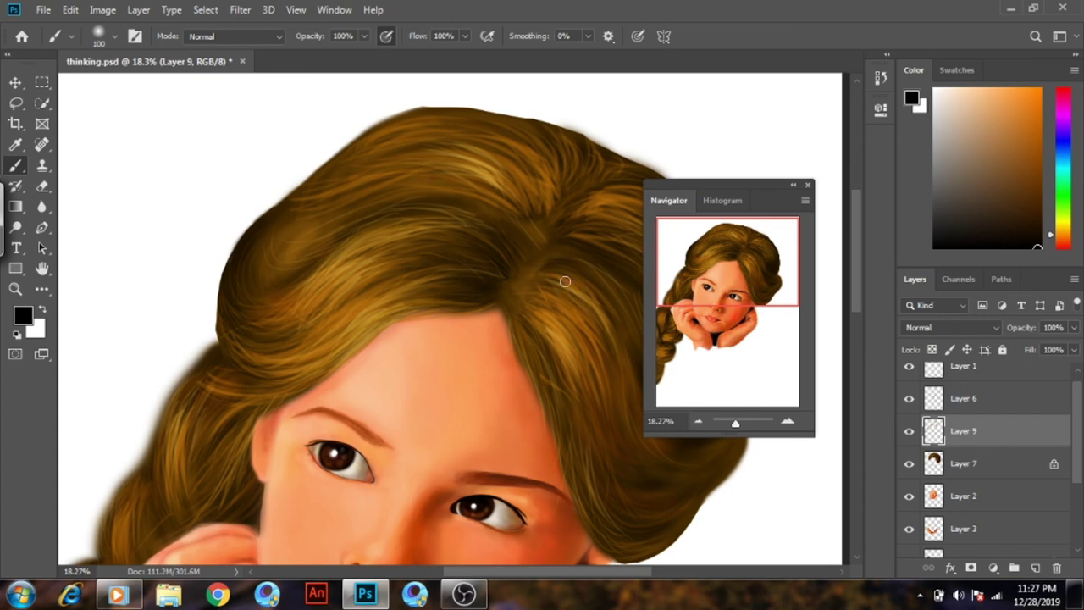
drag(750, 288, 750, 315)
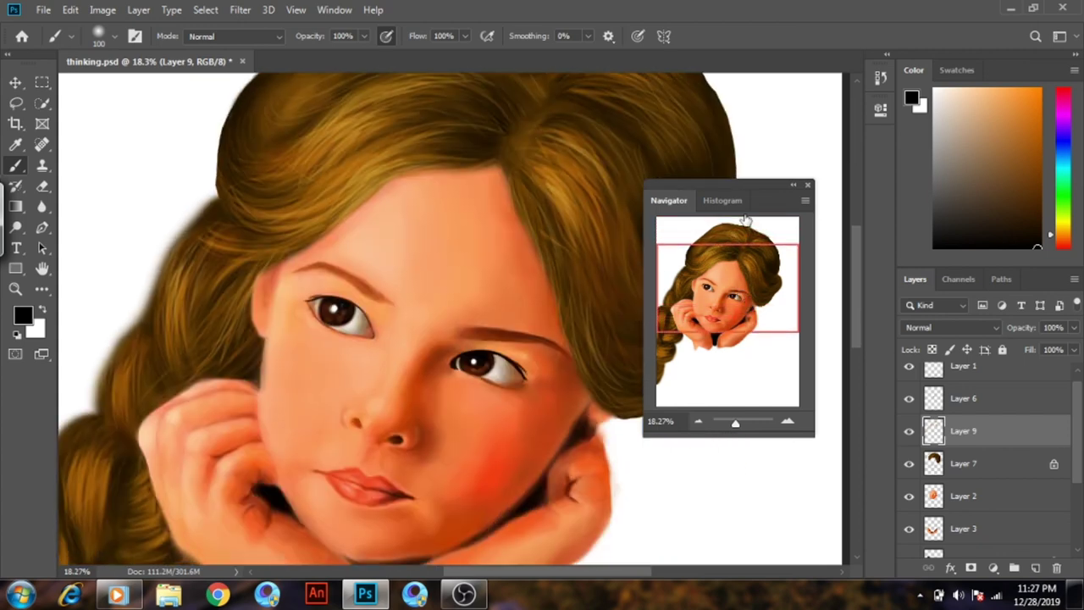
mouse_move(764, 185)
mouse_down()
mouse_move(659, 207)
mouse_move(520, 210)
mouse_up()
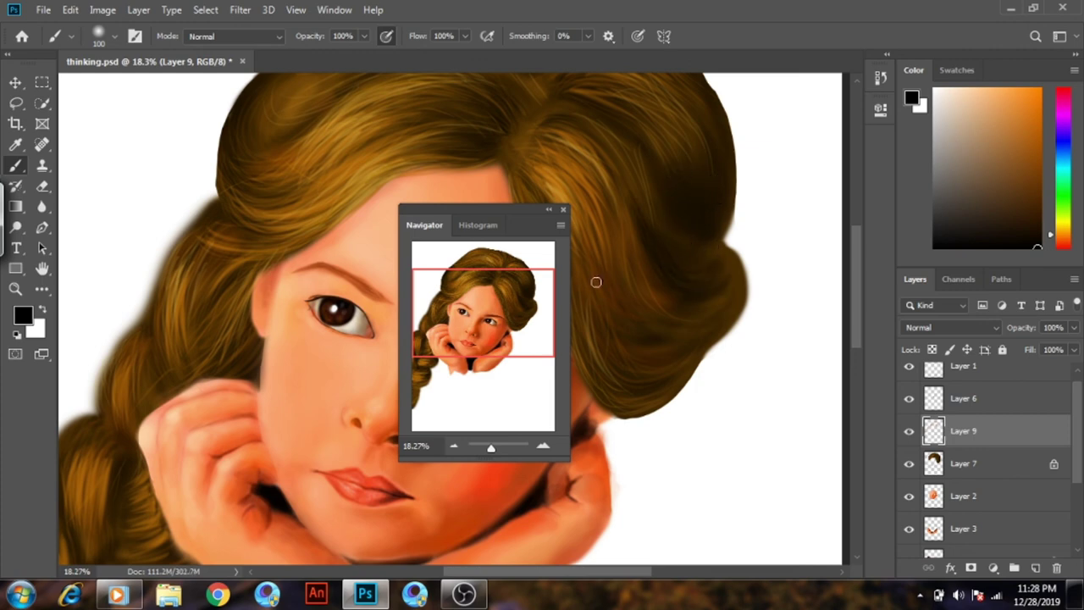
scroll(517, 278, down, 1)
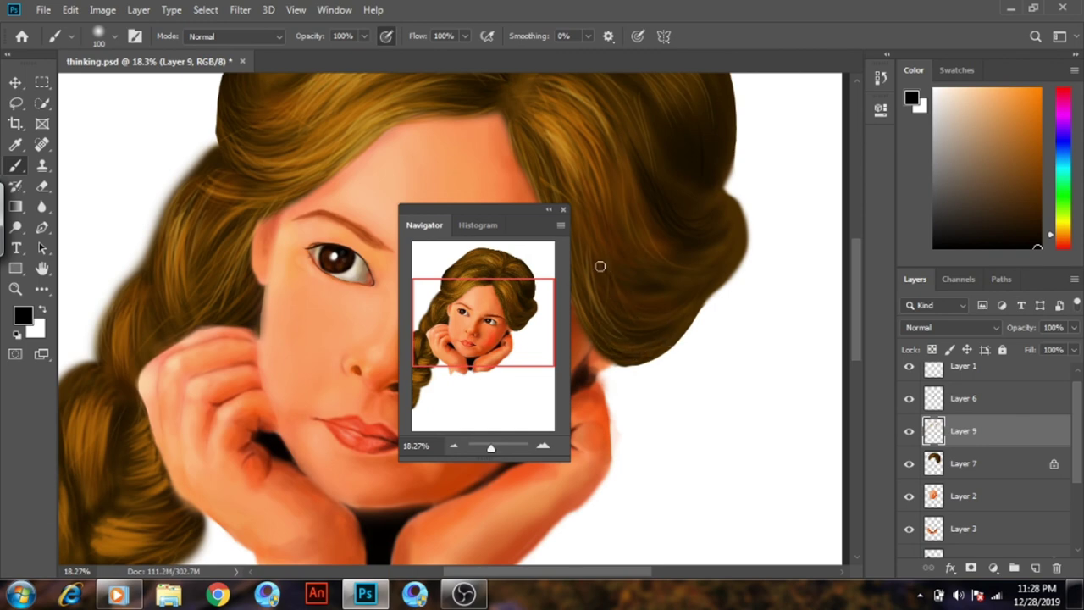
mouse_move(505, 214)
mouse_down()
mouse_move(670, 179)
mouse_move(751, 177)
mouse_up()
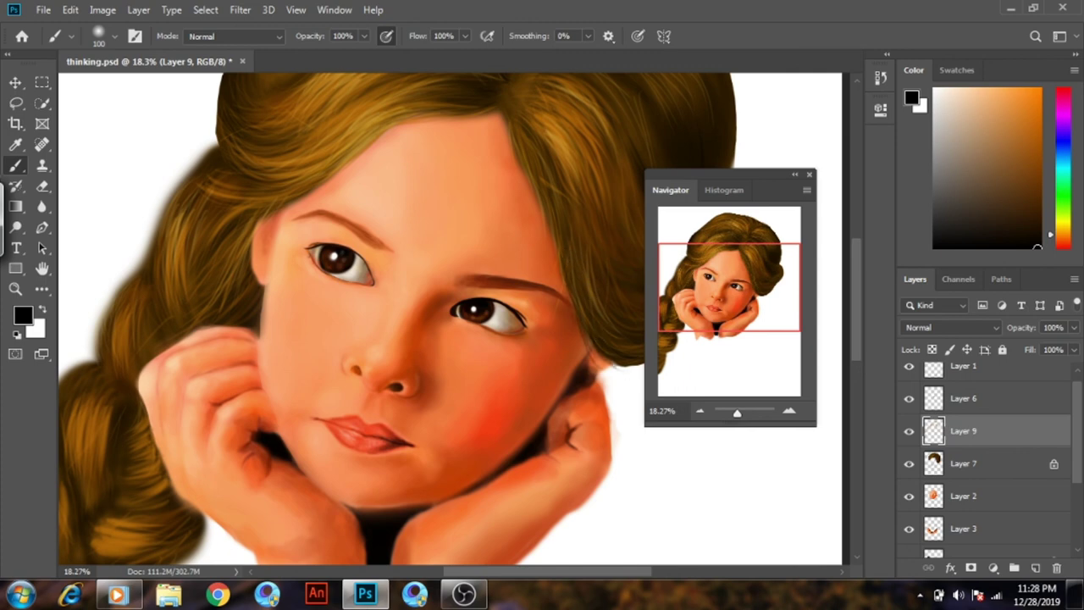
mouse_move(733, 292)
mouse_down()
mouse_move(745, 267)
mouse_move(746, 312)
mouse_up()
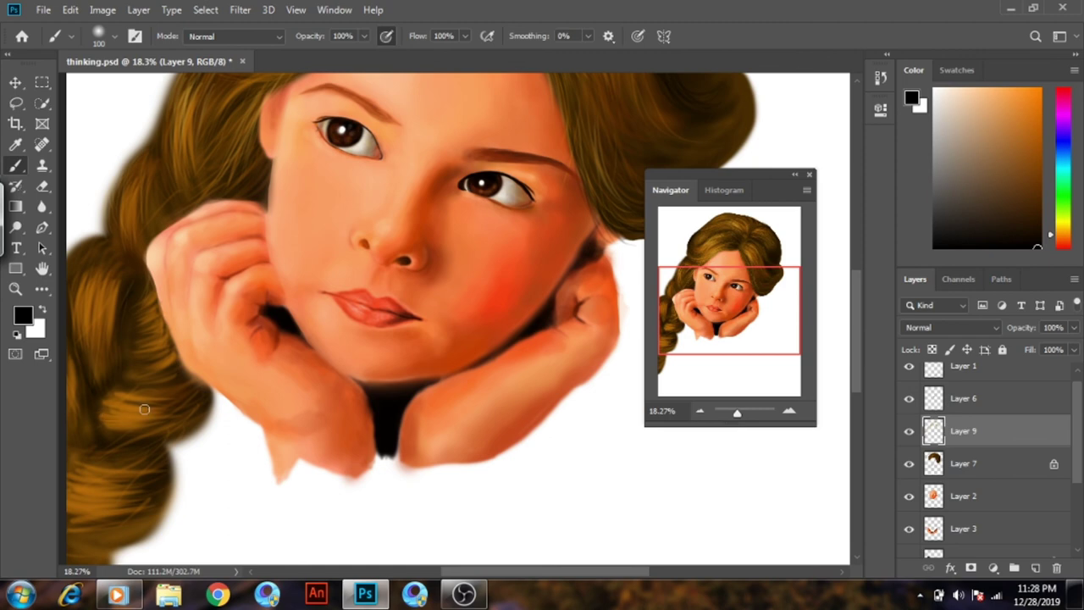
drag(708, 258, 731, 245)
drag(738, 222, 736, 254)
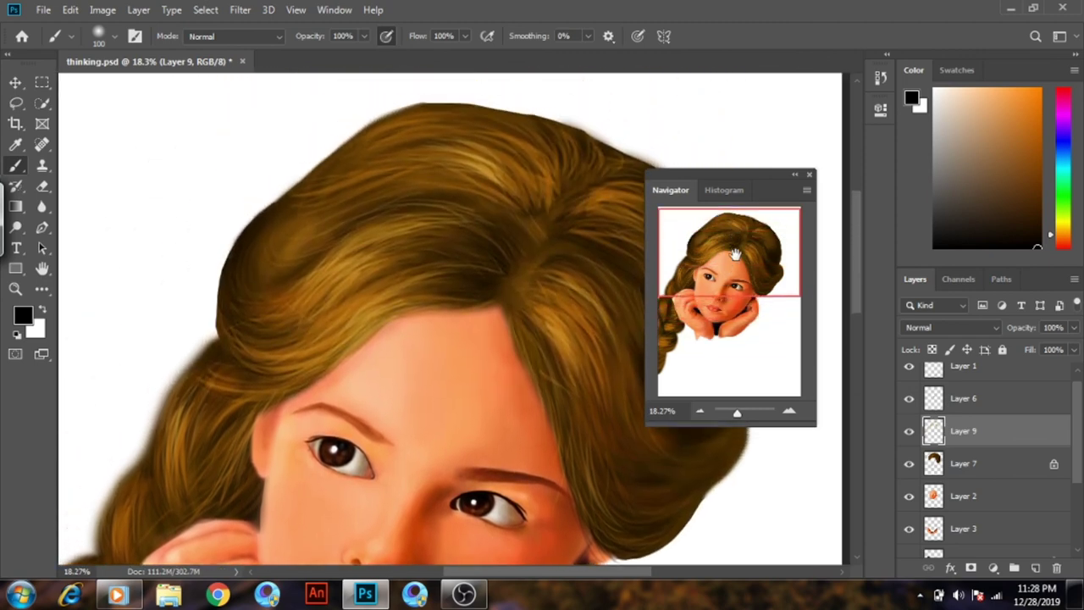
drag(737, 415, 738, 413)
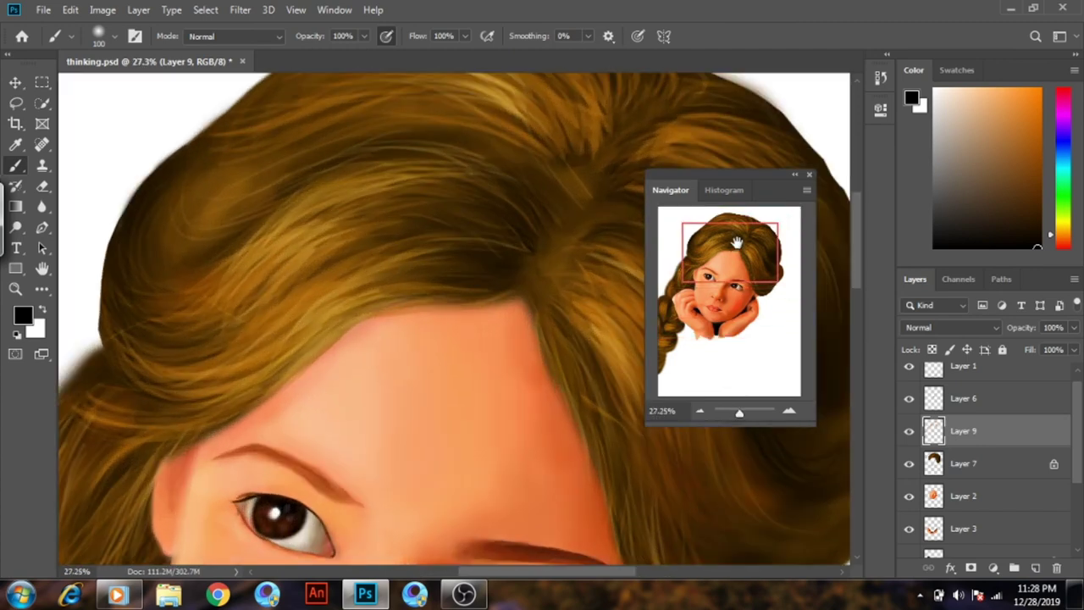
Make Layer 7, the hair layer, the active layer with the hair top in view
drag(737, 239, 773, 229)
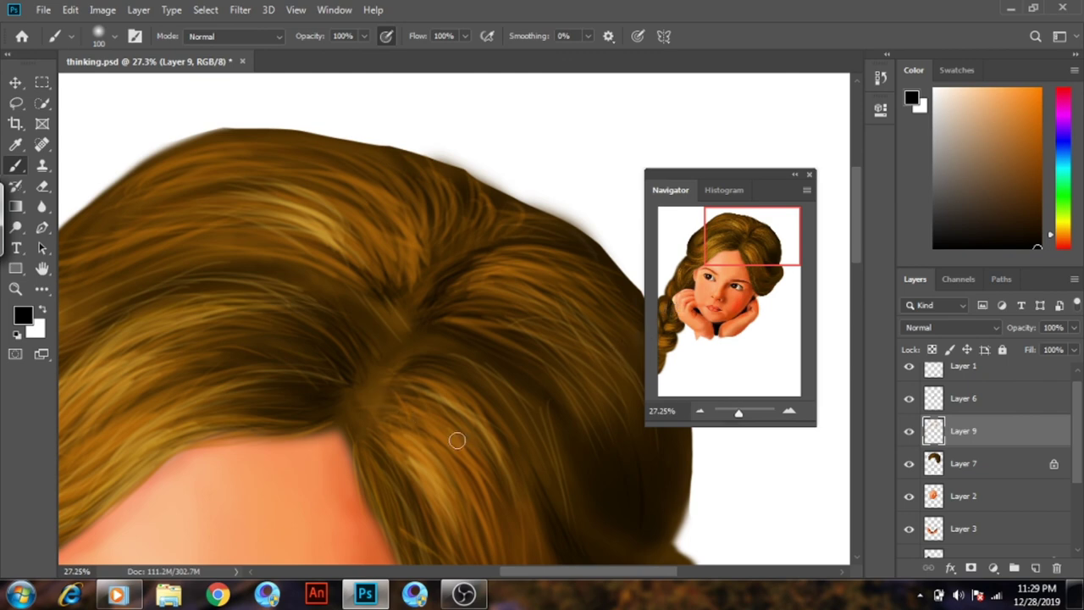
scroll(721, 294, down, 3)
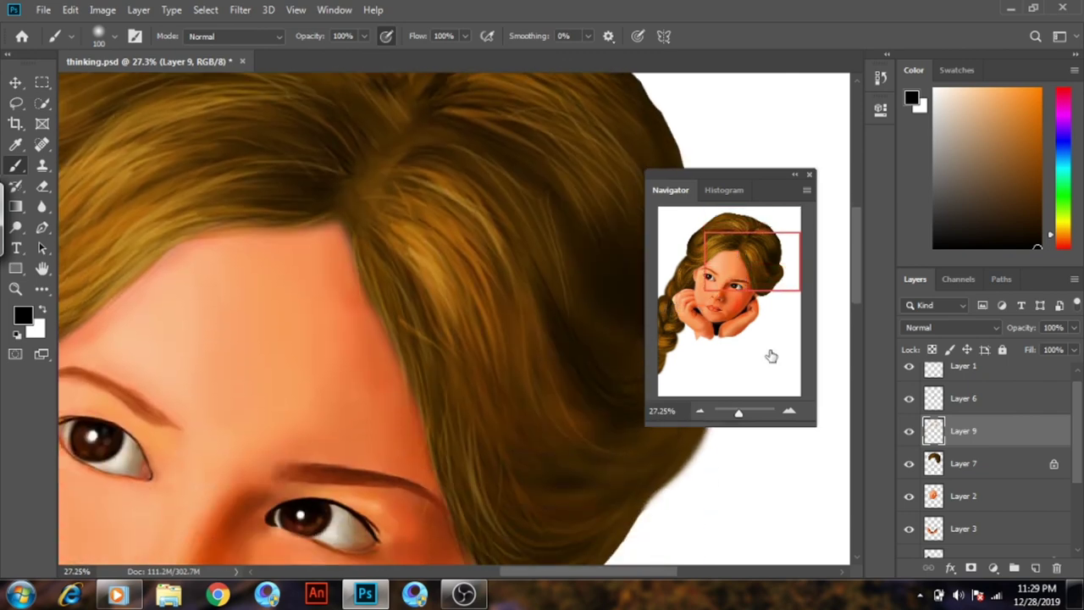
click(951, 471)
drag(734, 237, 732, 224)
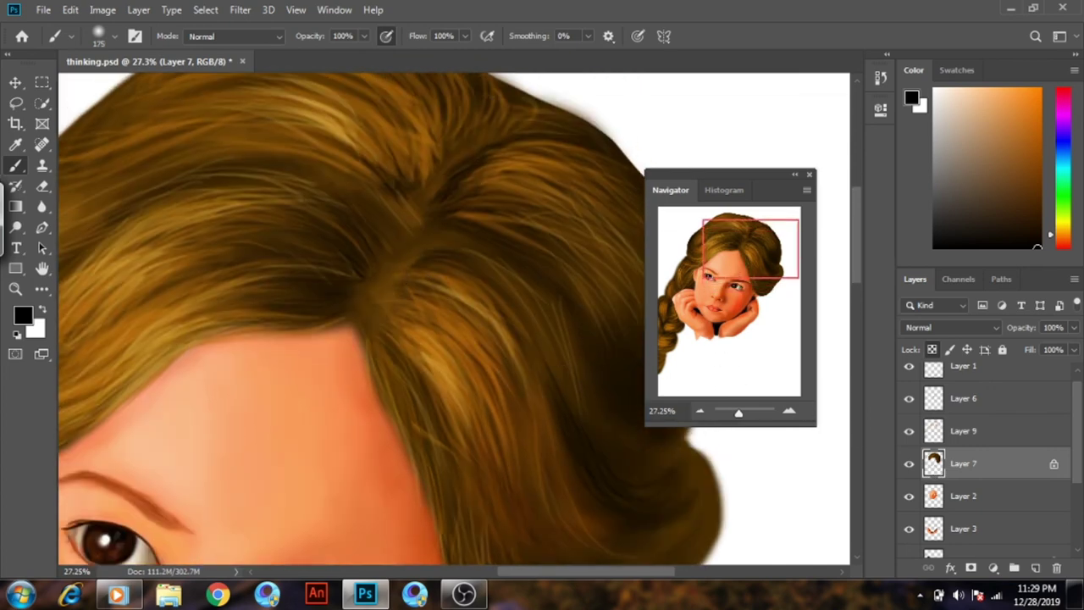
With the brush at 175, darken and smooth the shading around the hair parting
key(bracketright)
key(bracketright)
key(bracketright)
mouse_move(399, 279)
mouse_down()
mouse_move(475, 263)
mouse_move(374, 296)
mouse_move(412, 322)
mouse_move(375, 271)
mouse_move(380, 257)
mouse_up()
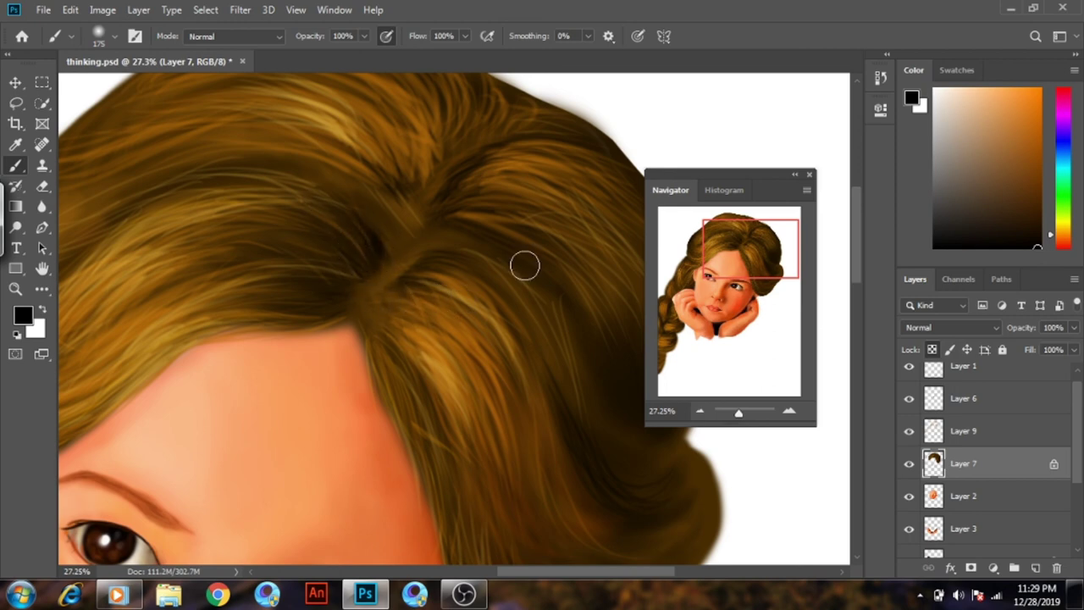
drag(739, 412, 736, 412)
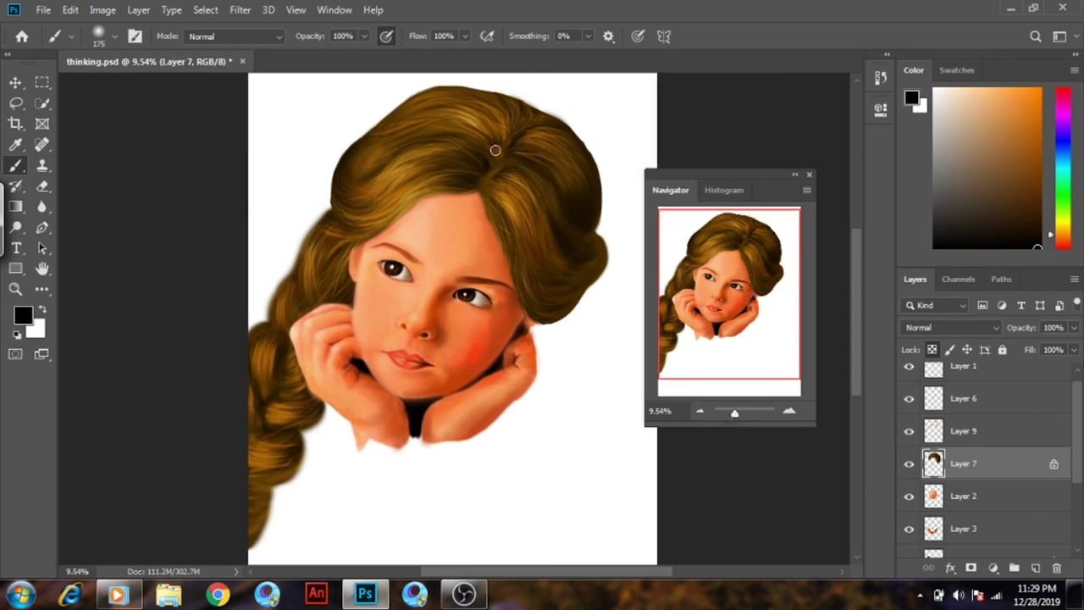
Enlarge the brush to 600, select Layer 9 and lock its transparent pixels
key(bracketright)
key(bracketright)
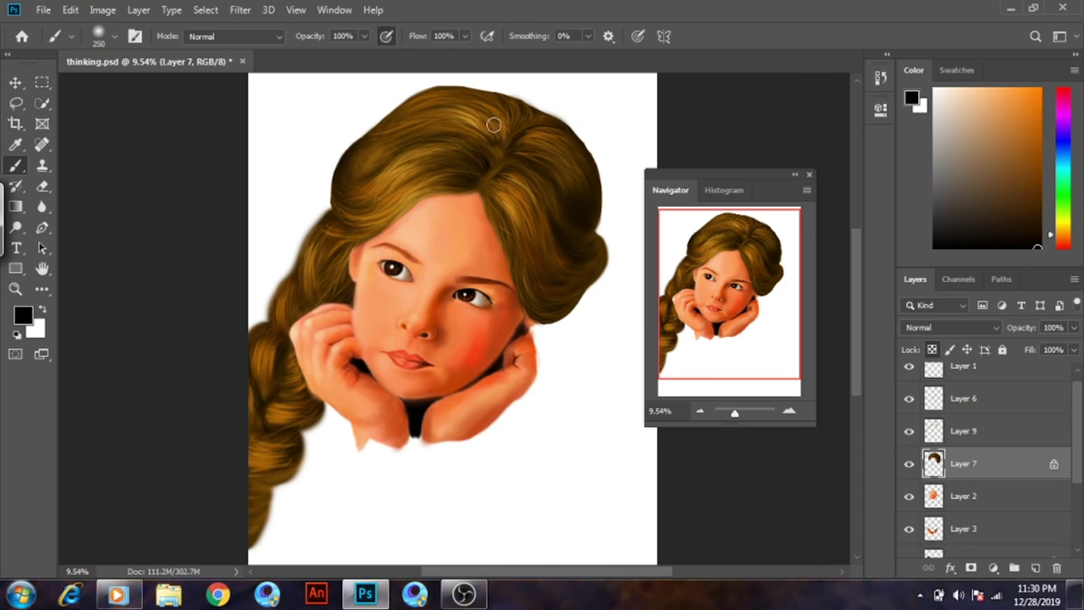
key(bracketright)
key(bracketright)
key(bracketright)
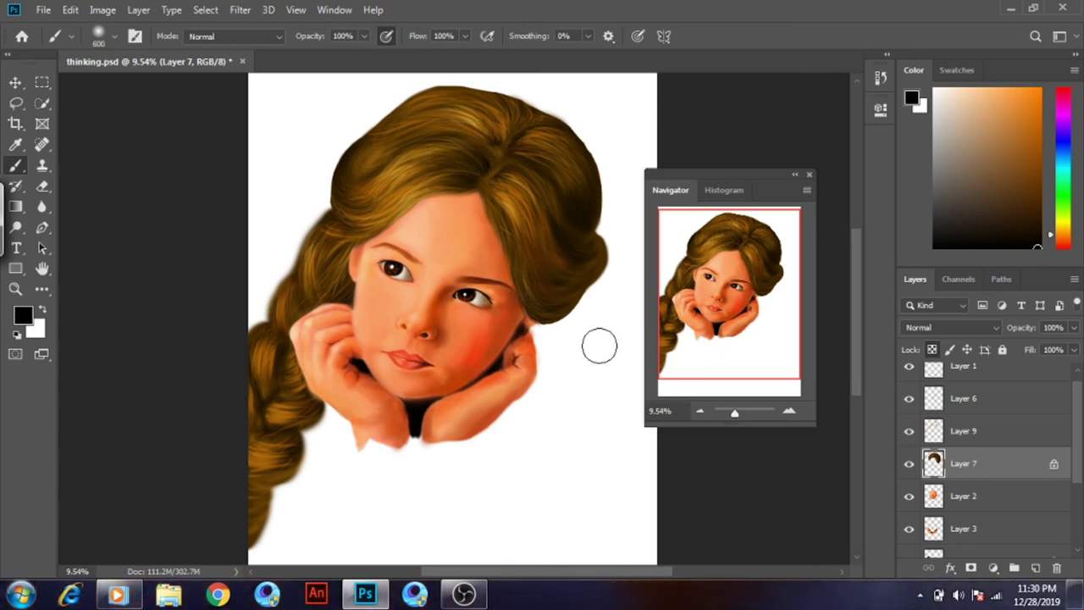
click(962, 434)
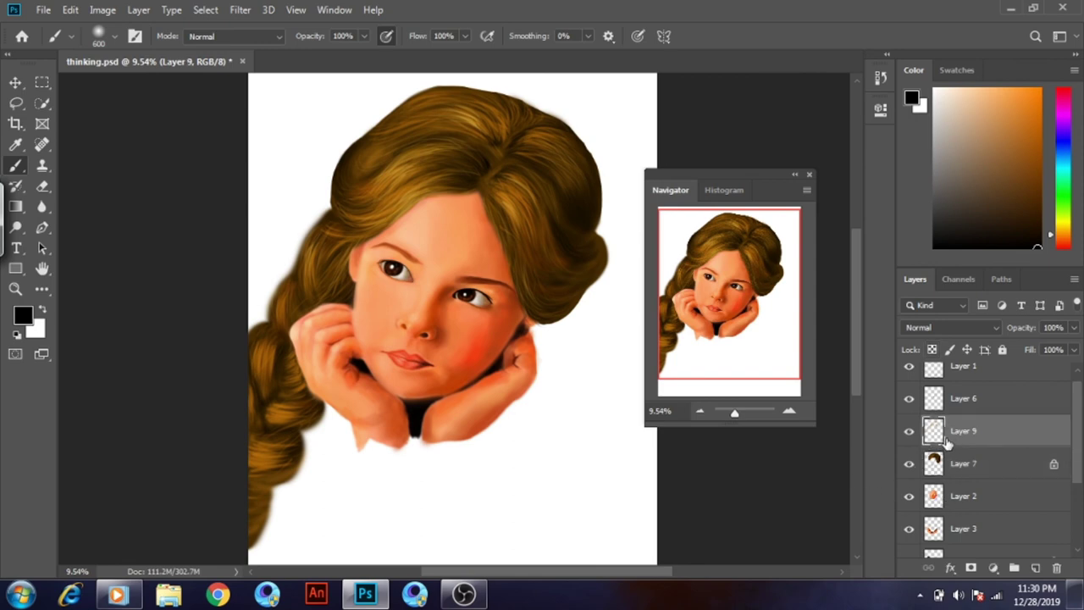
click(932, 349)
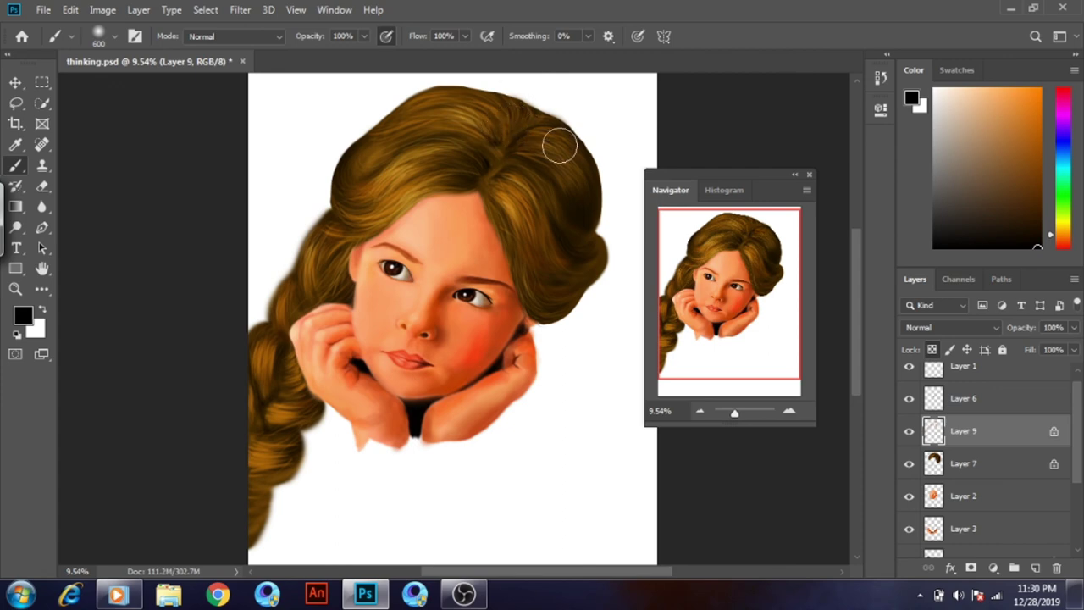
drag(735, 419, 740, 418)
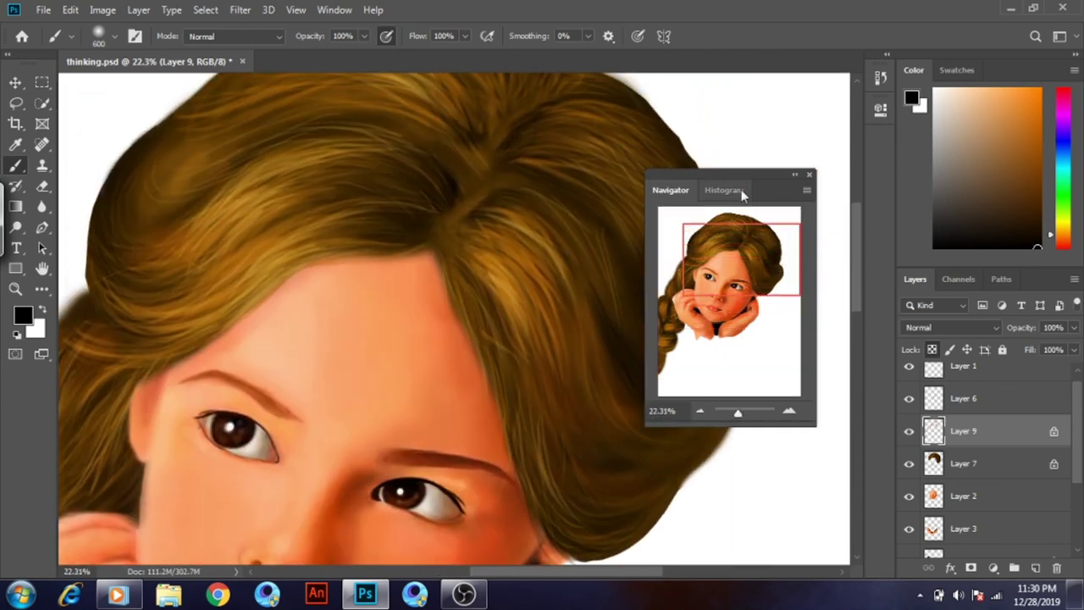
drag(749, 172, 412, 250)
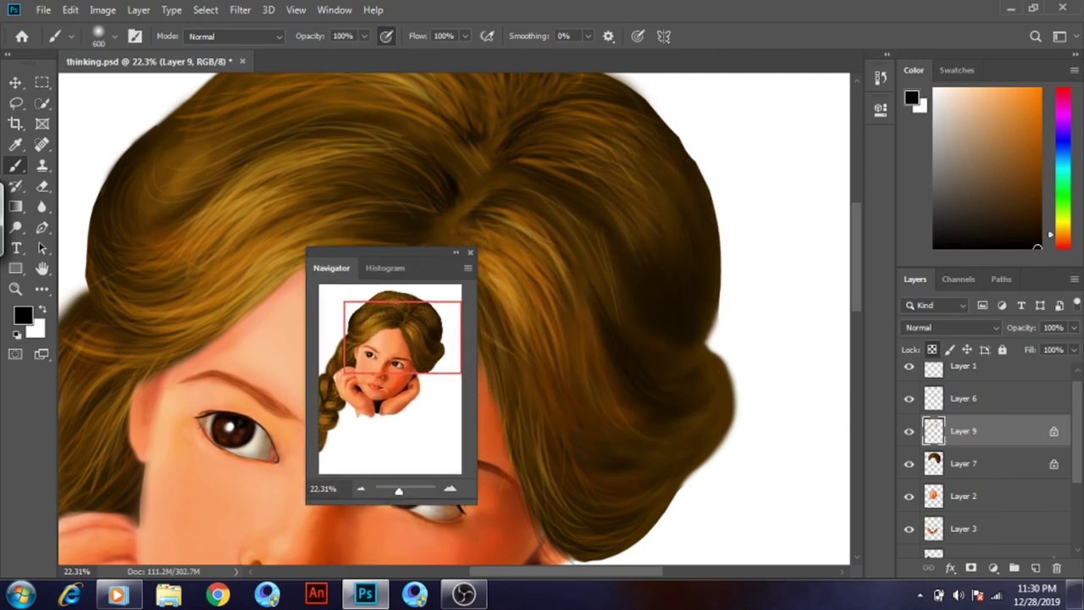
drag(400, 318, 398, 302)
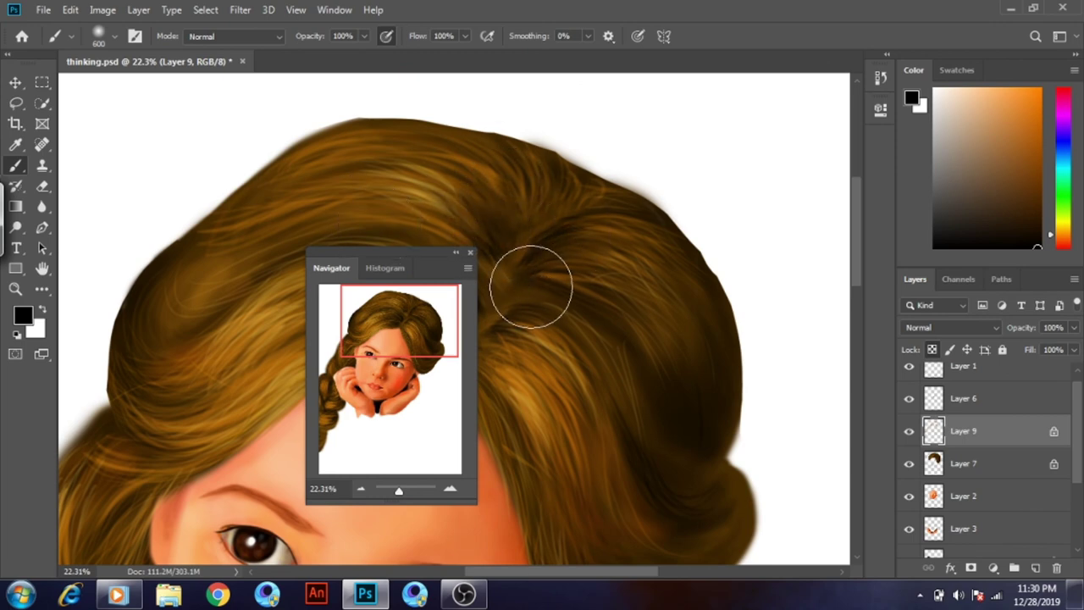
drag(407, 351, 397, 373)
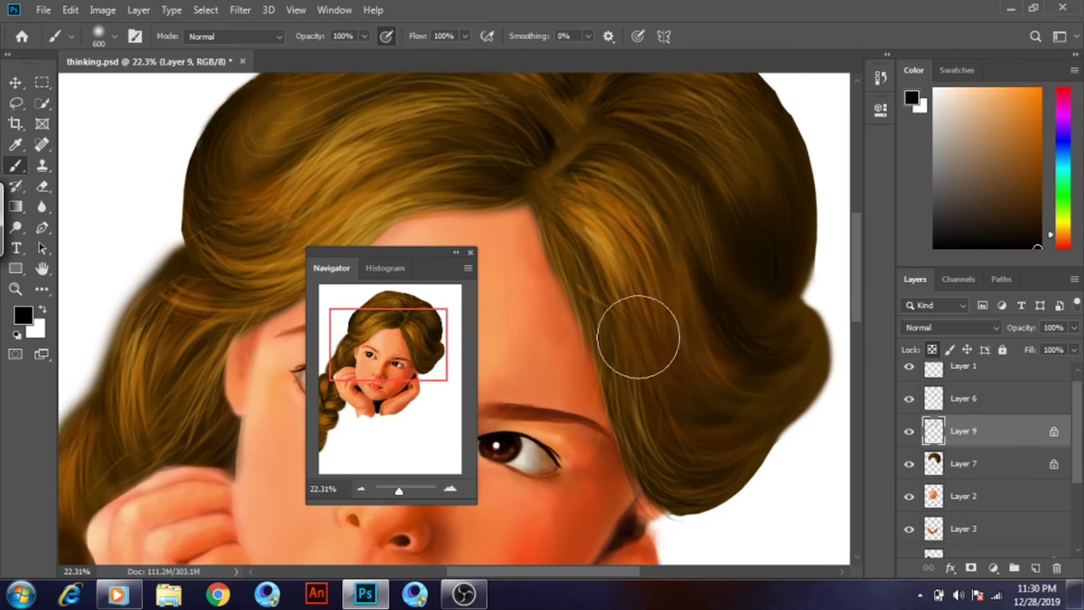
drag(398, 323, 388, 307)
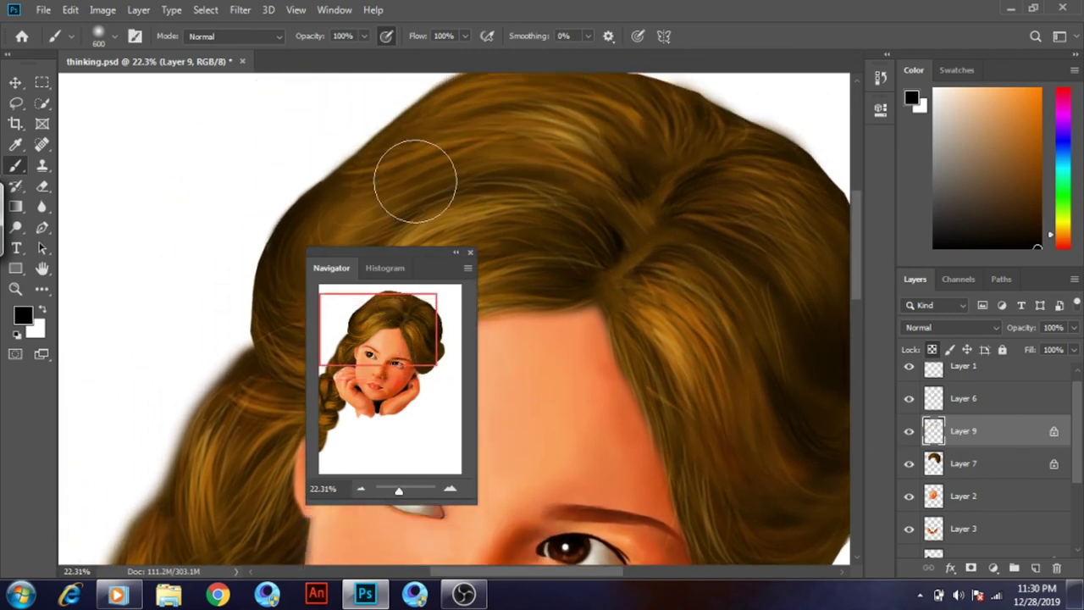
drag(413, 251, 739, 276)
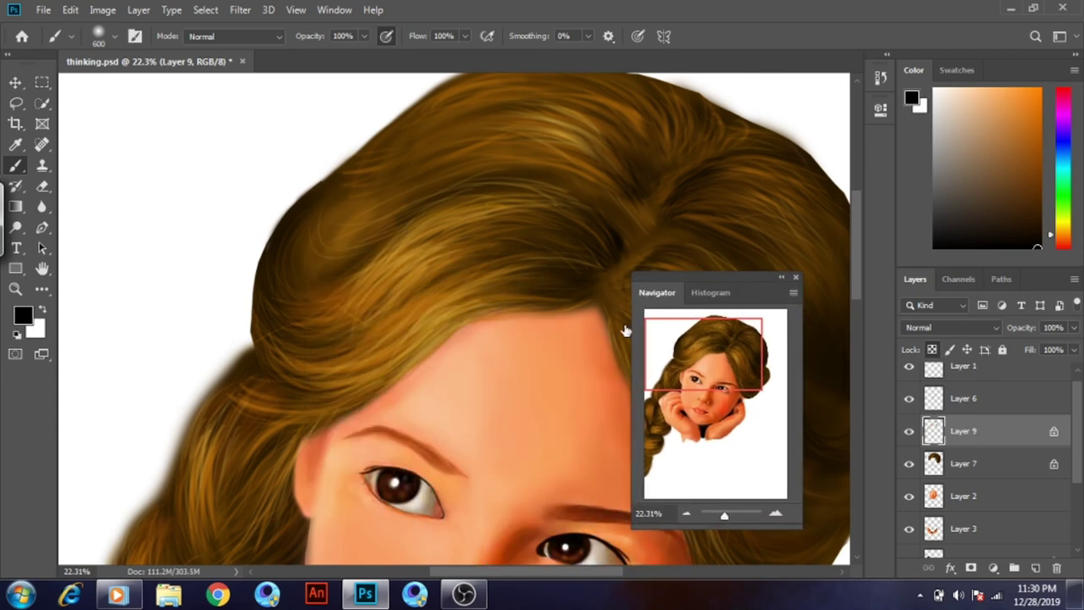
drag(710, 514, 720, 515)
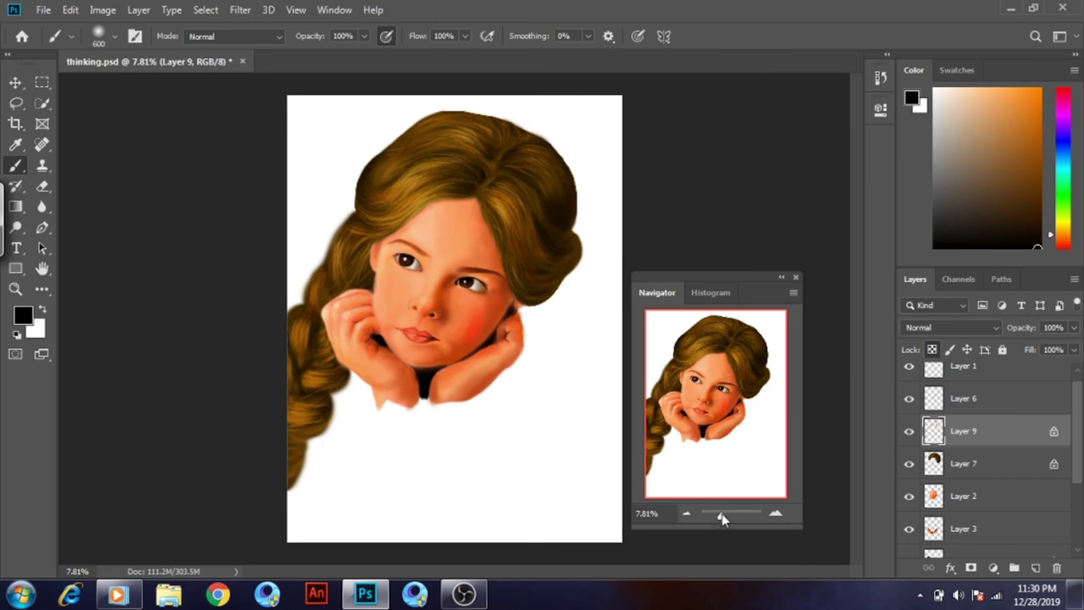
Unlock Layer 9's transparent pixels and shrink the brush for fine strands
drag(721, 516, 725, 515)
click(932, 350)
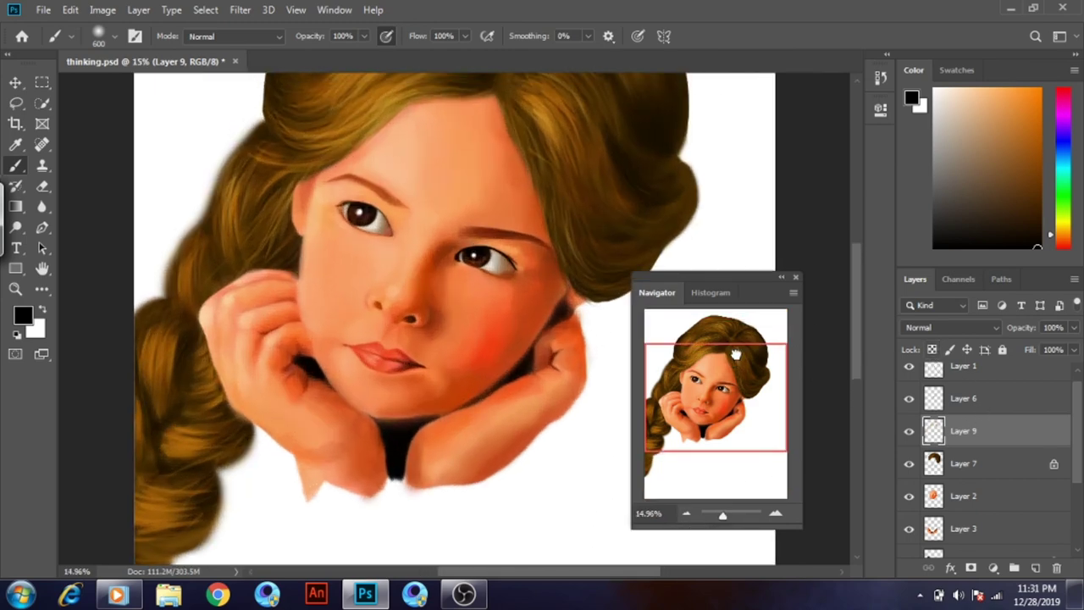
drag(722, 515, 726, 515)
drag(743, 424, 716, 375)
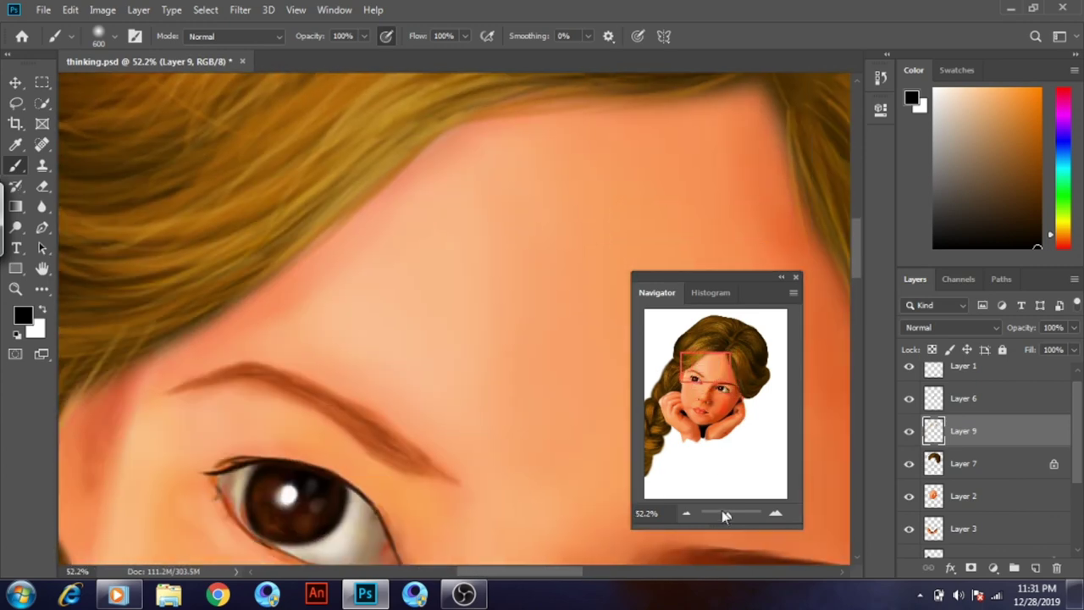
drag(727, 515, 726, 515)
key(bracketleft)
key(bracketleft)
key(bracketleft)
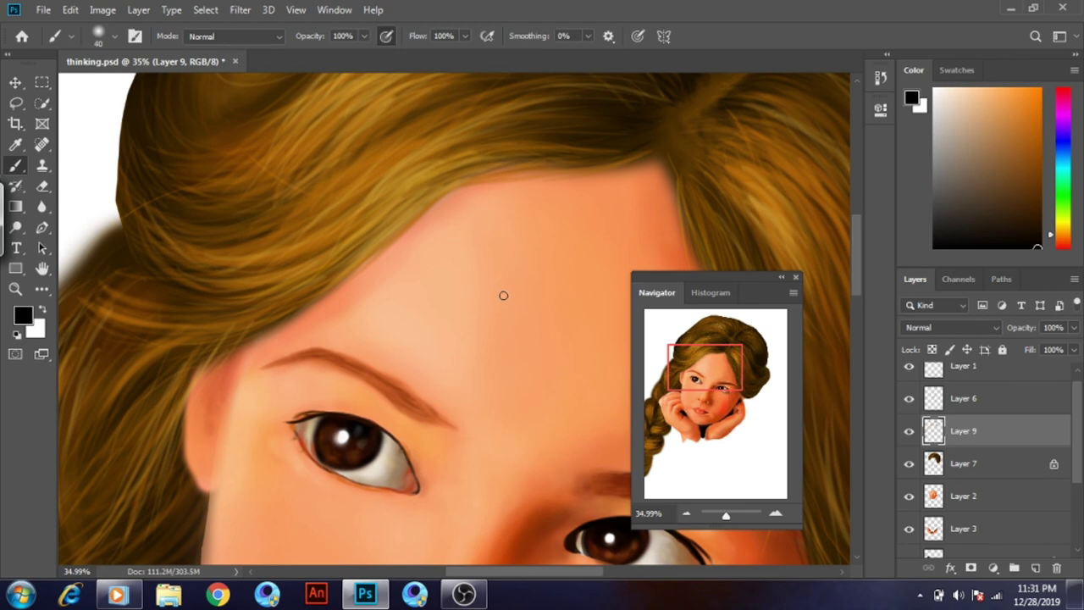
Set the paint colour to orange, then shift it to golden yellow
drag(958, 206, 1056, 232)
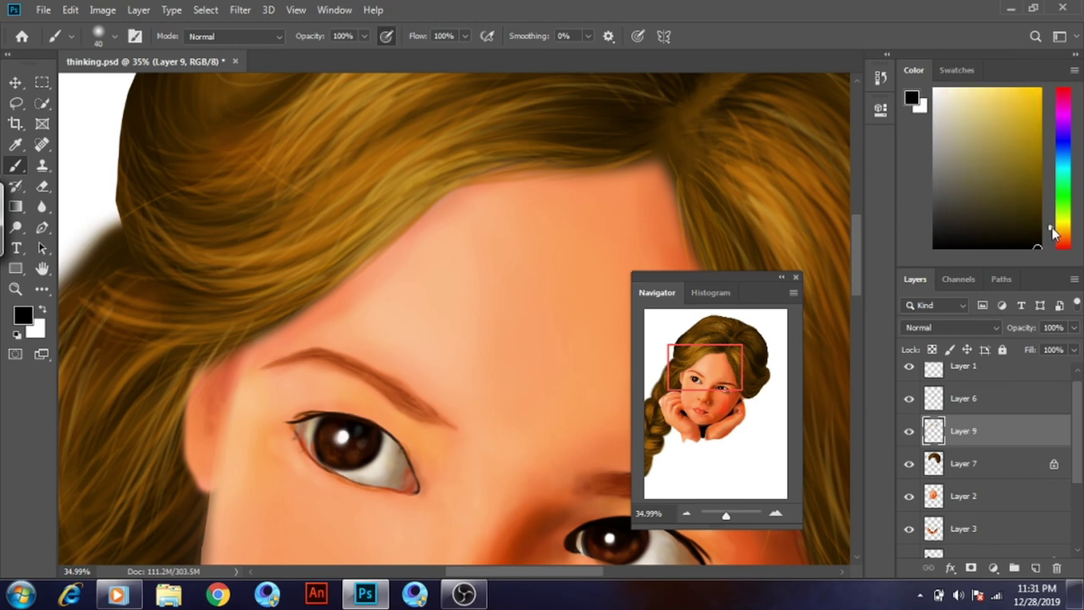
click(1032, 103)
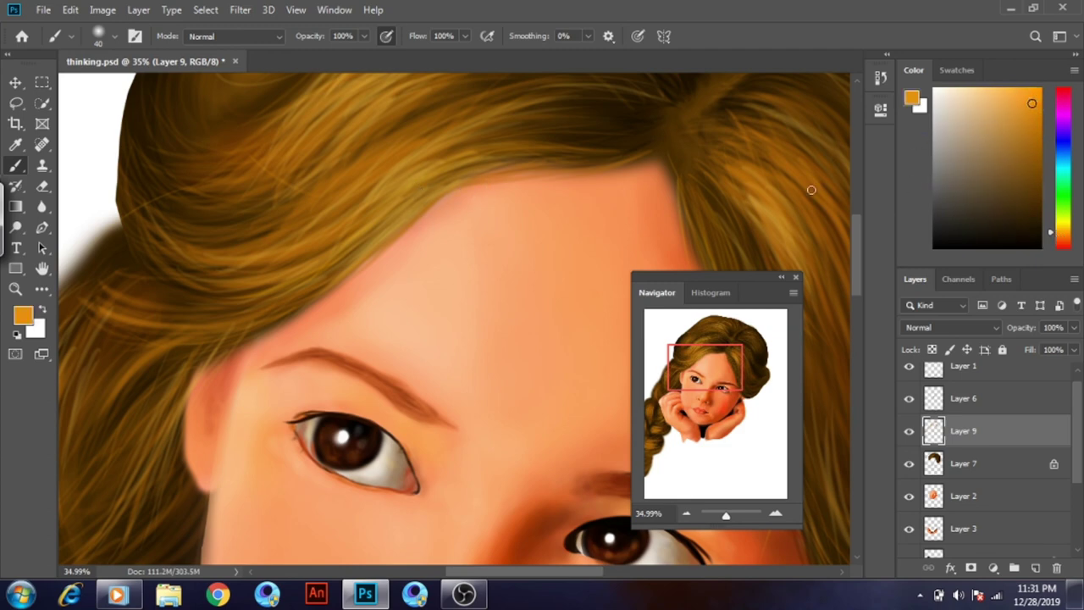
drag(1053, 234, 1051, 229)
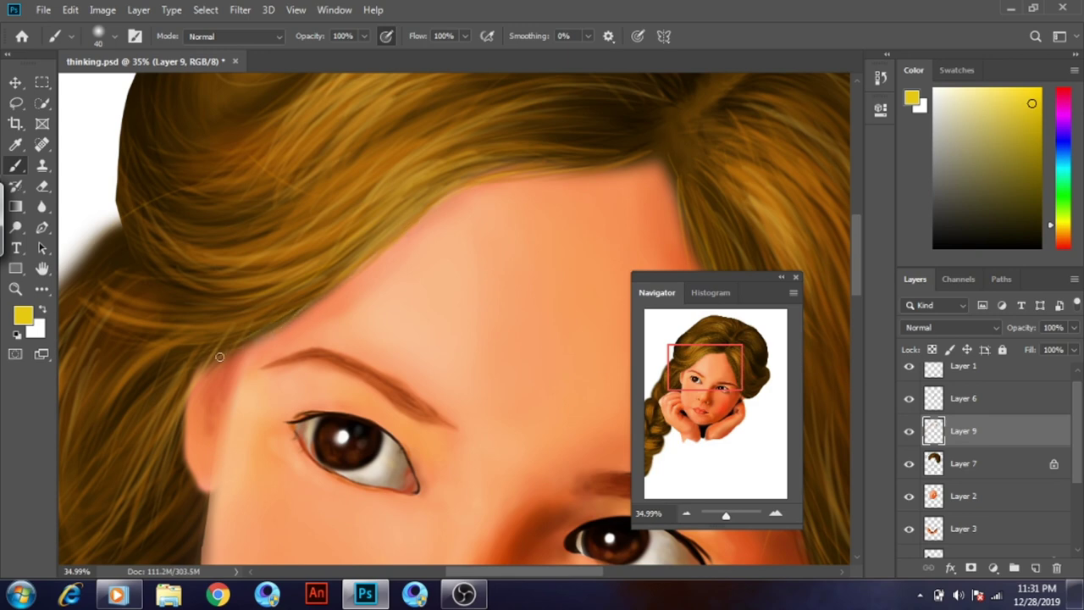
drag(704, 373, 735, 376)
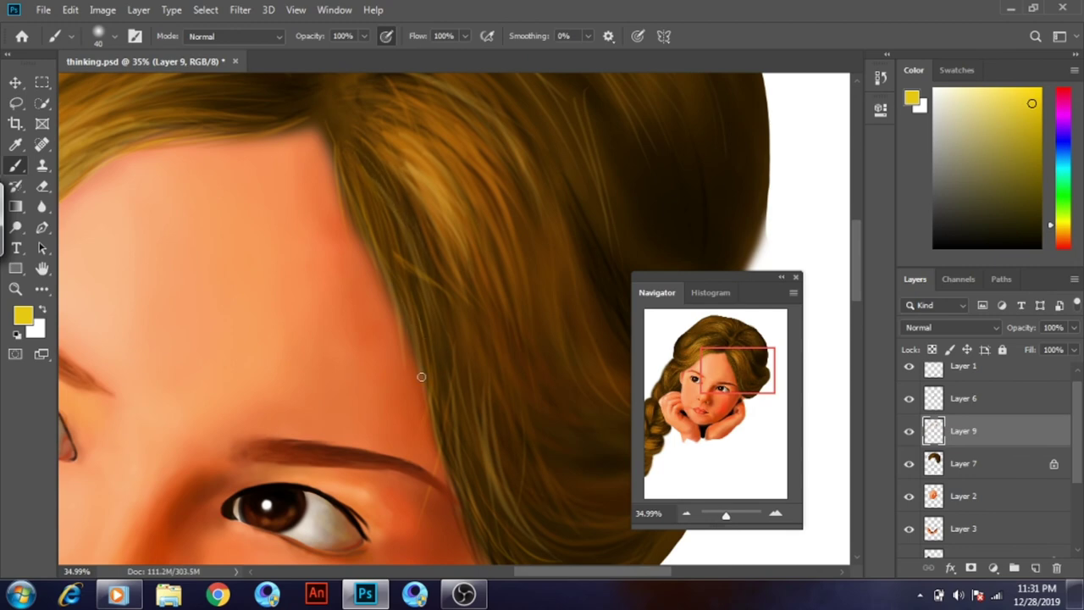
drag(714, 381, 667, 398)
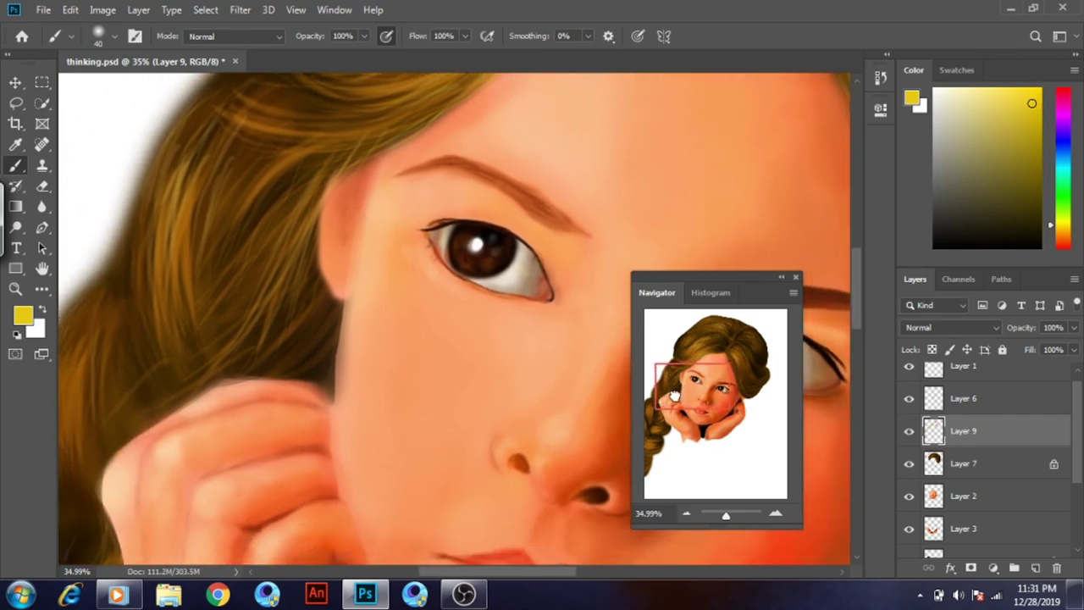
drag(732, 519, 726, 517)
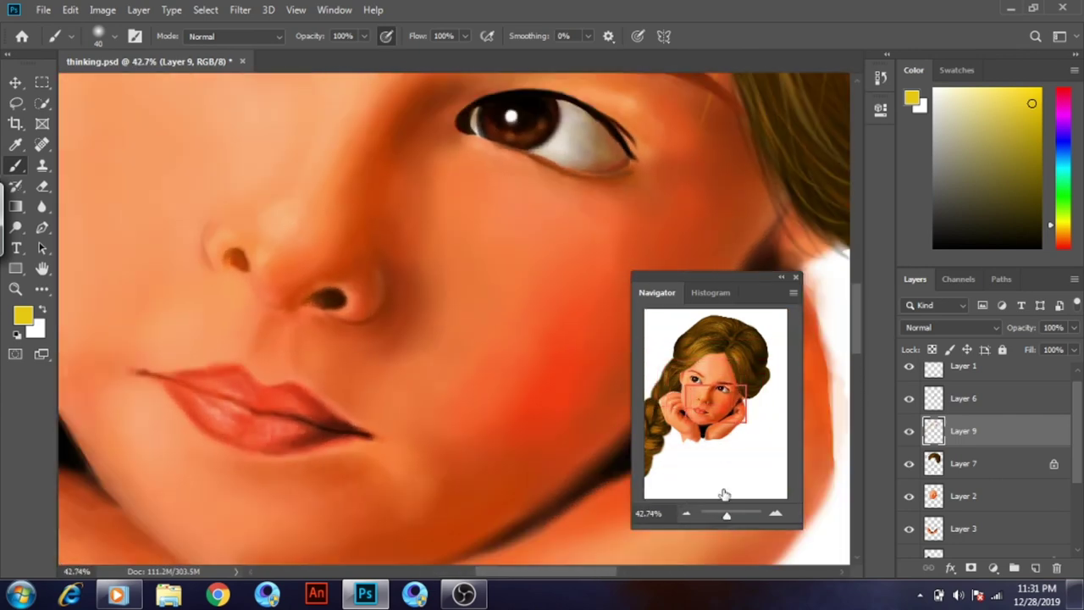
click(690, 402)
drag(690, 401, 691, 391)
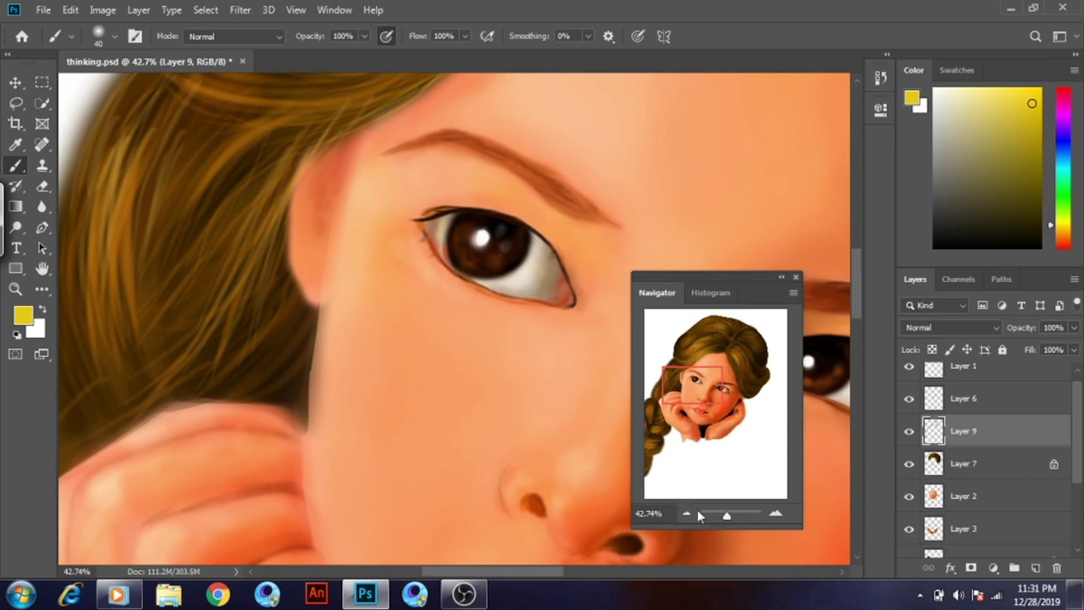
drag(726, 516, 730, 521)
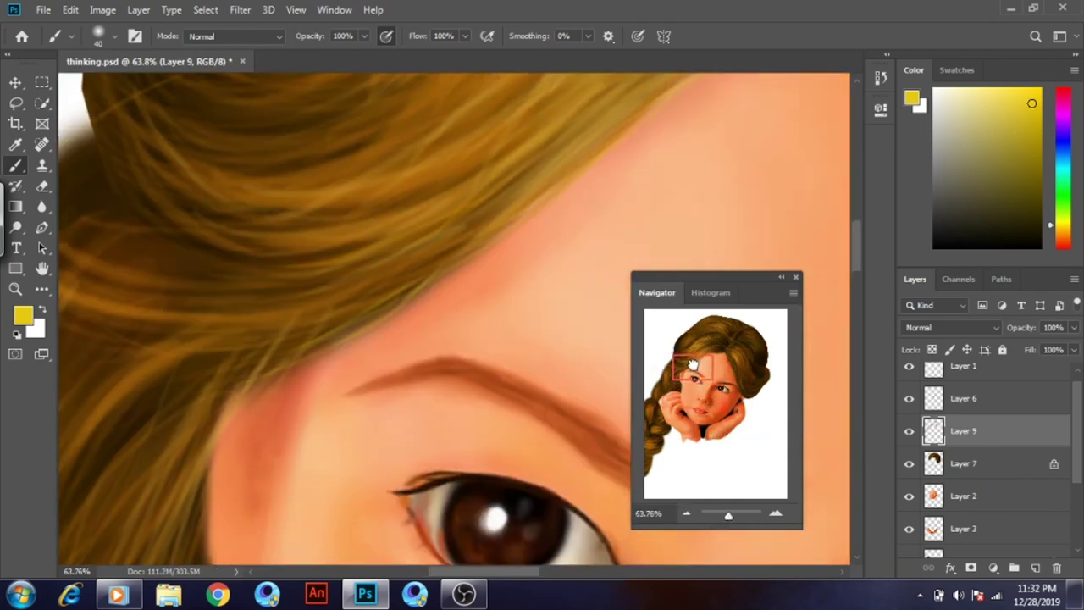
drag(693, 383, 717, 387)
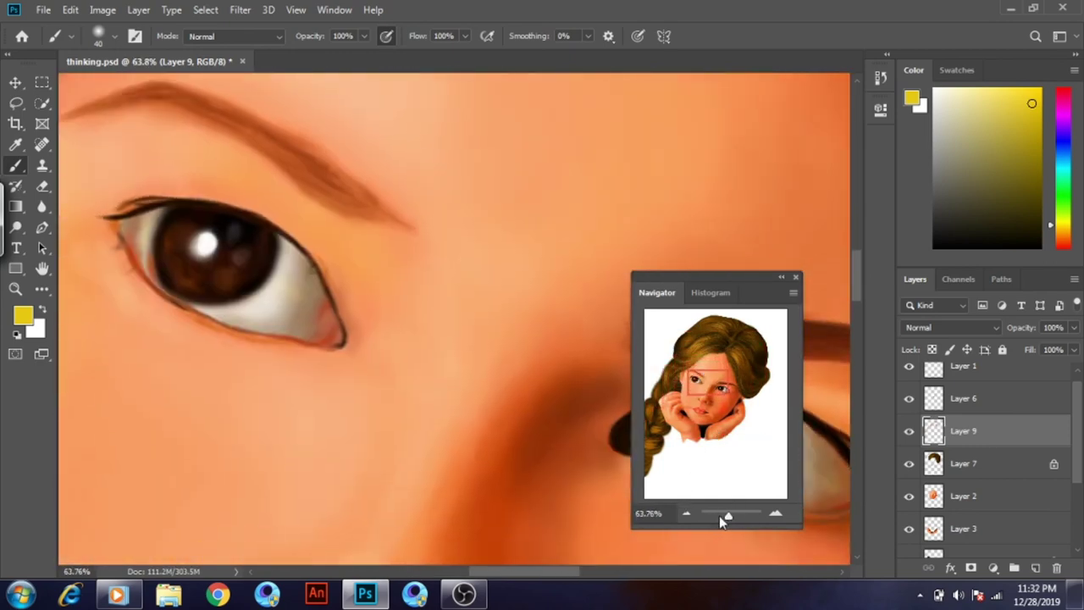
drag(719, 516, 724, 517)
drag(743, 413, 750, 376)
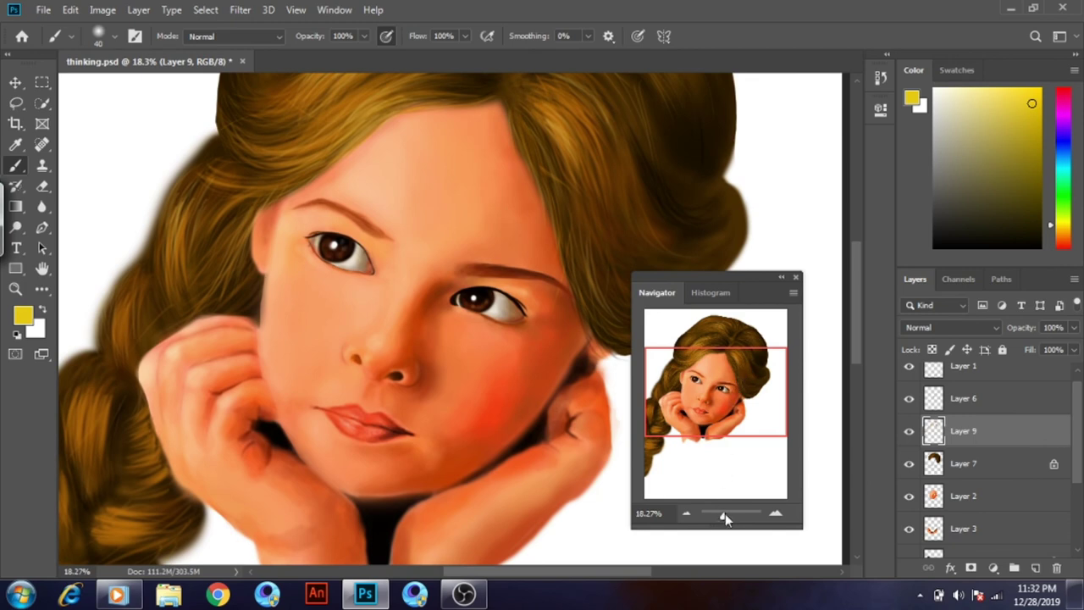
drag(724, 515, 722, 514)
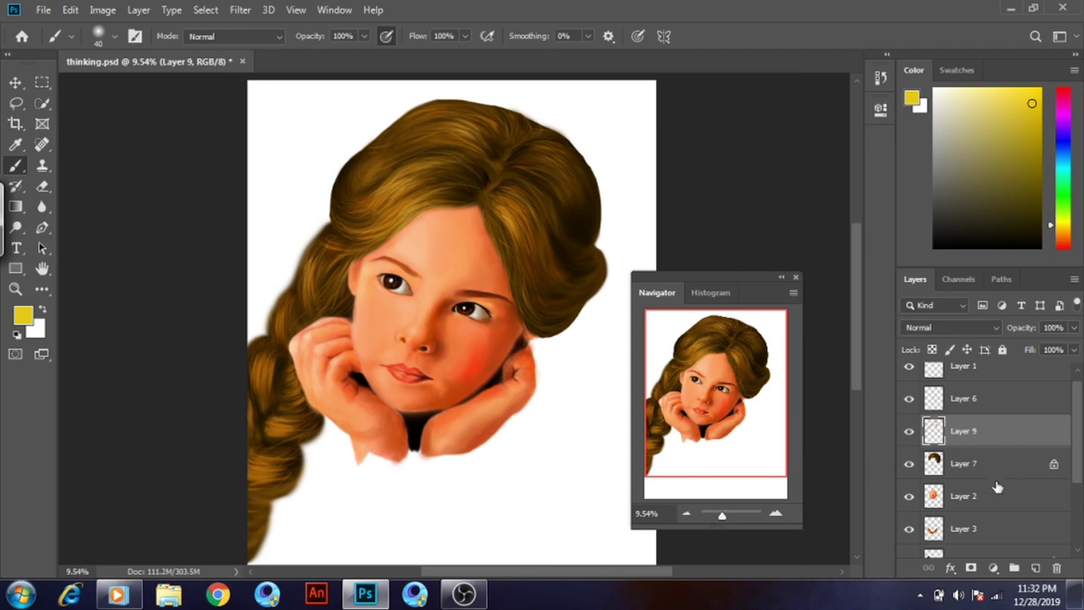
On Layer 7 with a larger black brush, darken the top-right of the hair
scroll(983, 525, down, 1)
scroll(1037, 505, down, 2)
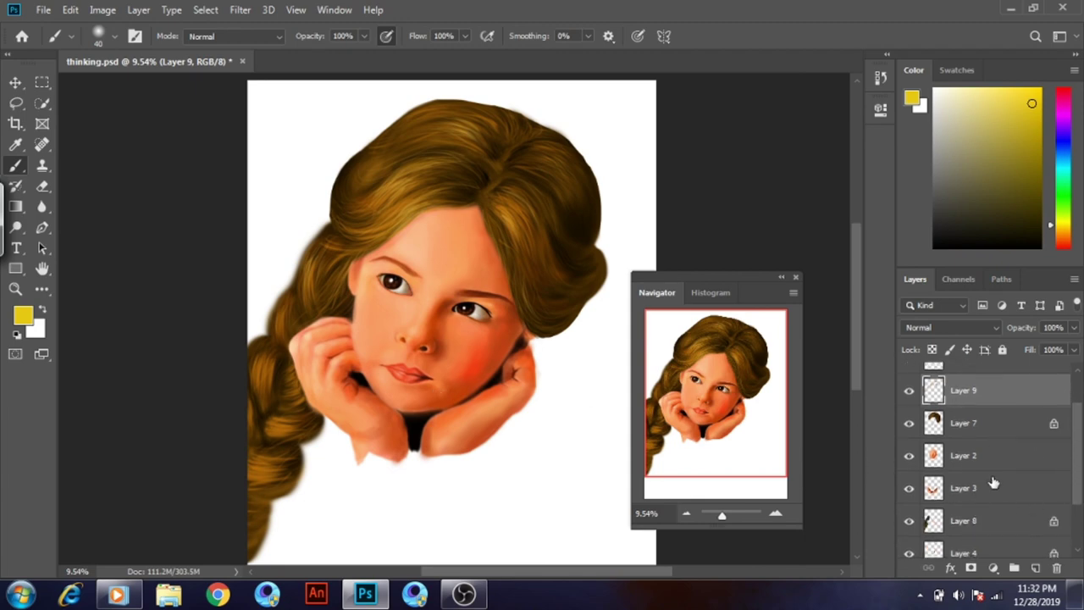
scroll(992, 479, up, 1)
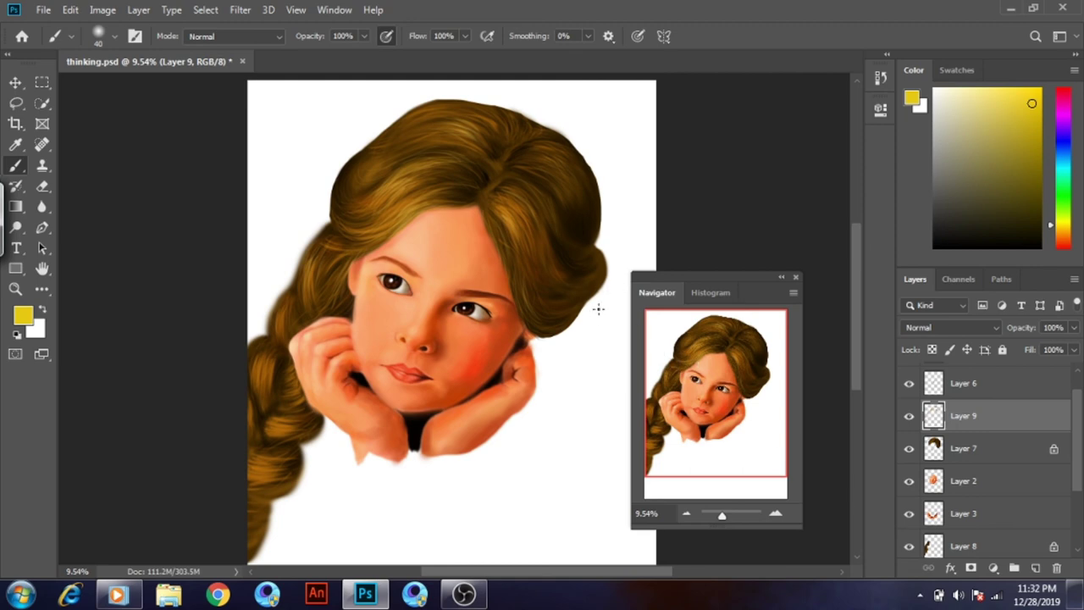
click(978, 455)
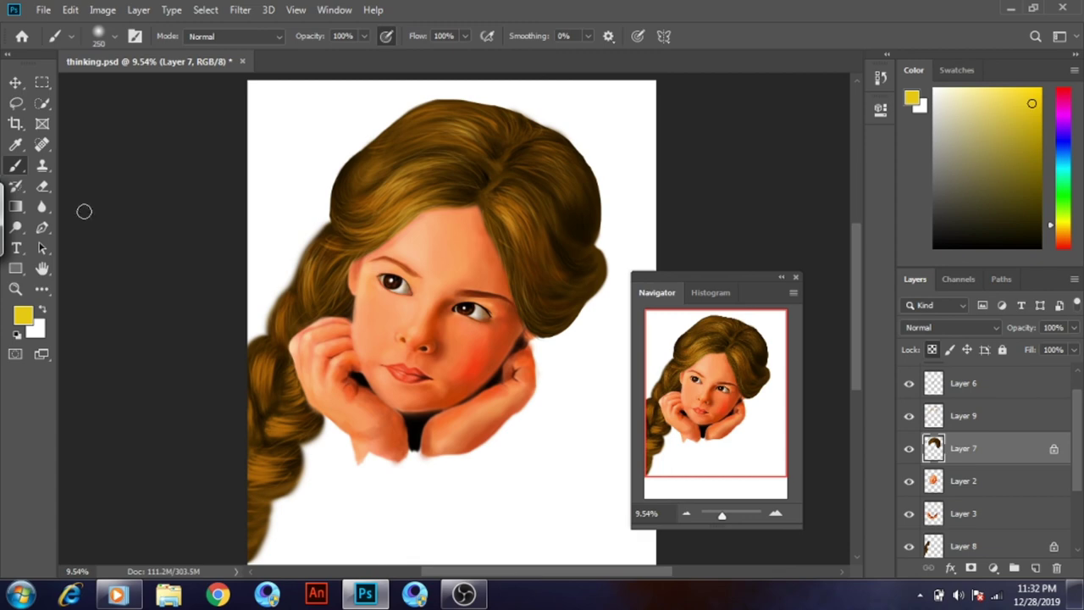
key(bracketright)
key(bracketright)
key(bracketright)
key(bracketright)
key(bracketright)
key(bracketright)
key(bracketright)
key(bracketright)
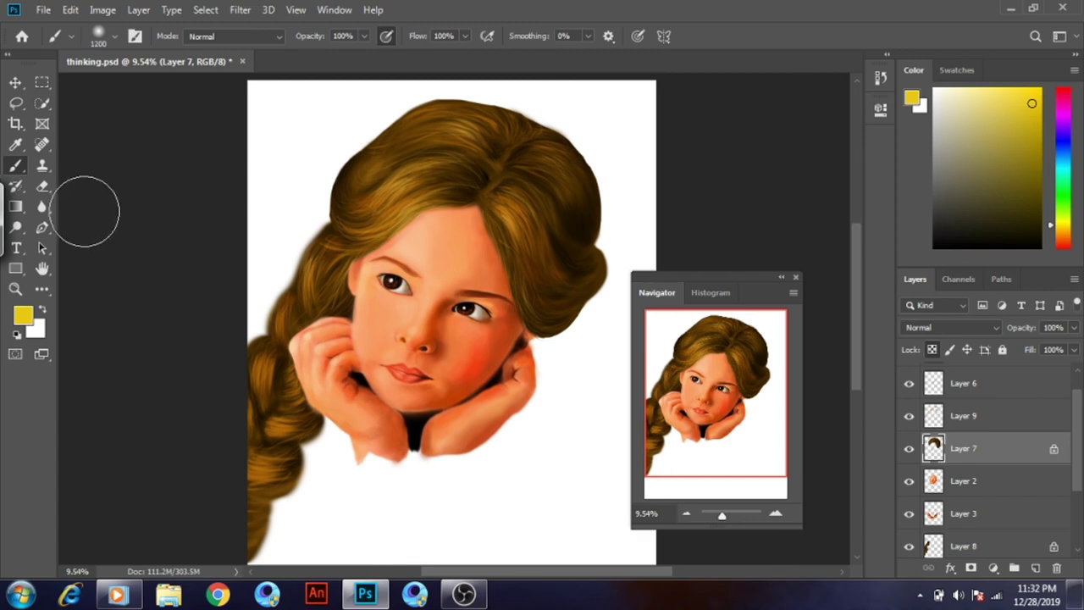
click(1039, 246)
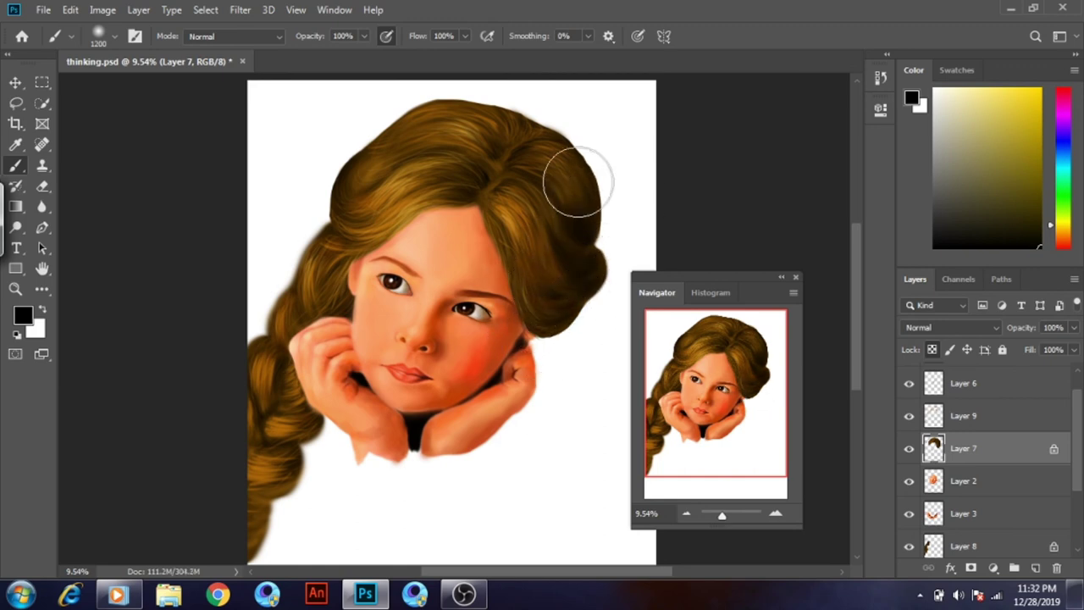
drag(576, 177, 586, 190)
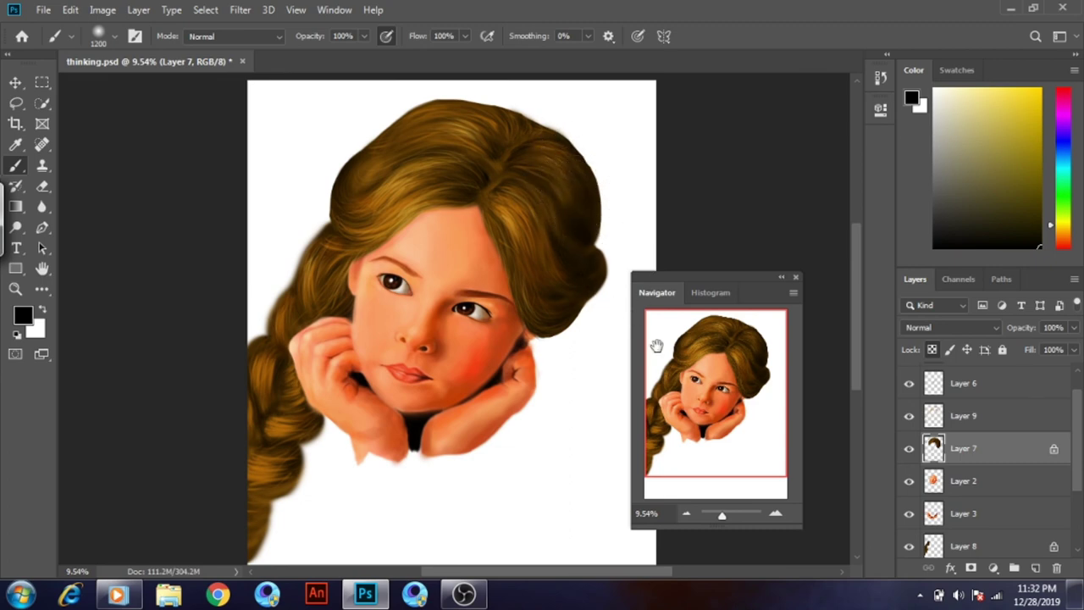
drag(695, 373, 704, 413)
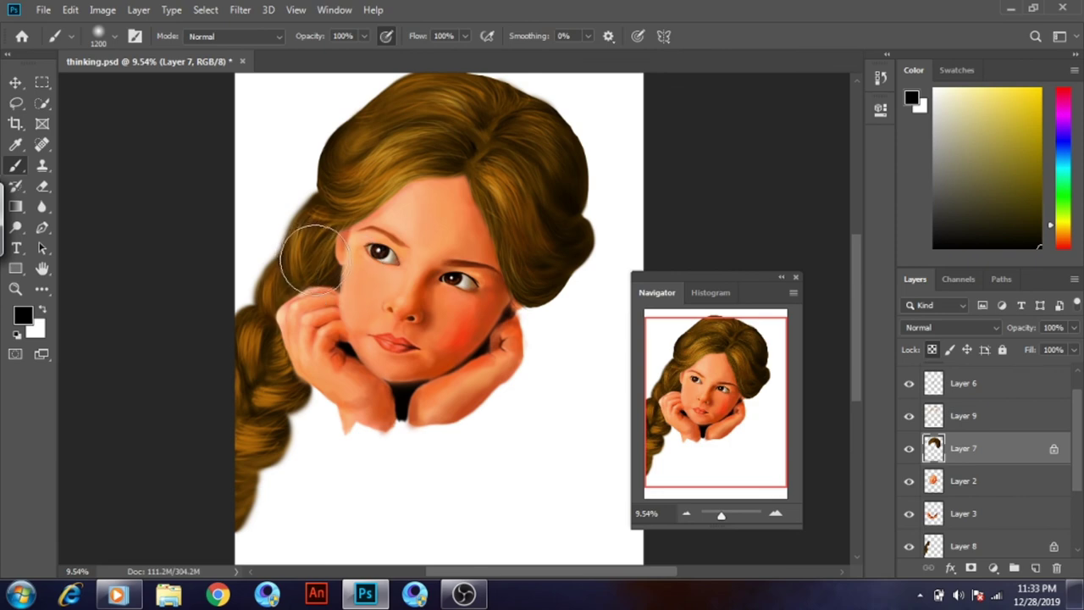
Shade the upper-left hair darker, ending with the strokes on Layer 7
click(940, 547)
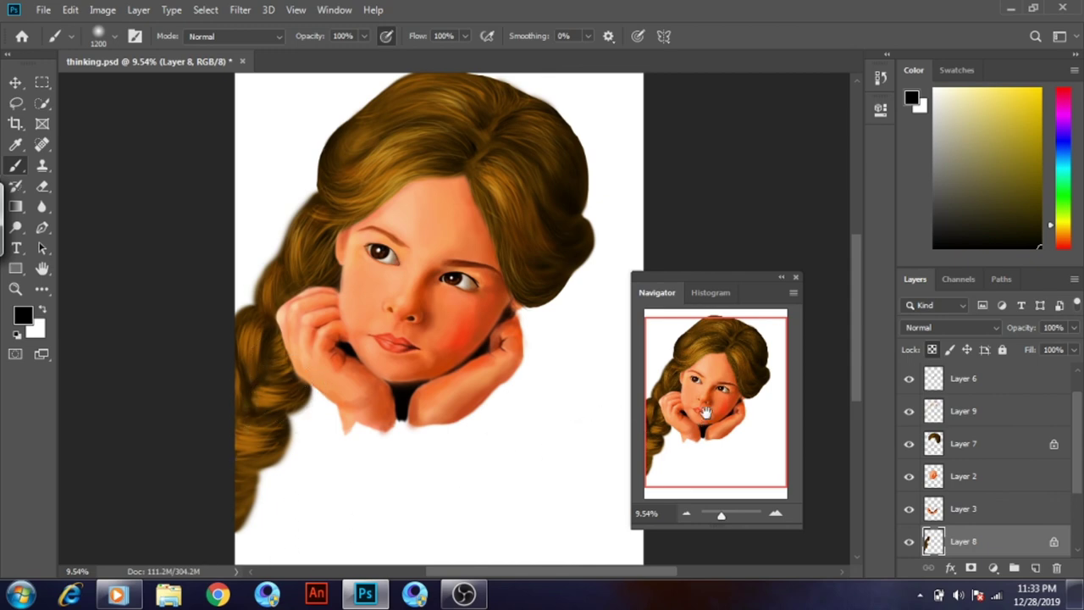
drag(704, 416, 716, 366)
drag(262, 164, 330, 133)
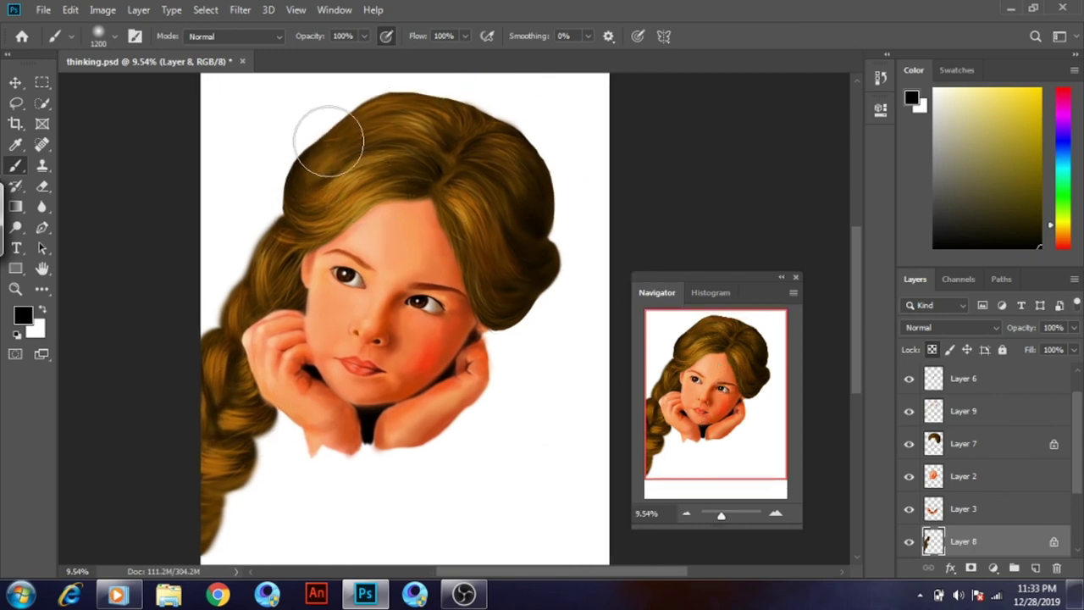
click(935, 444)
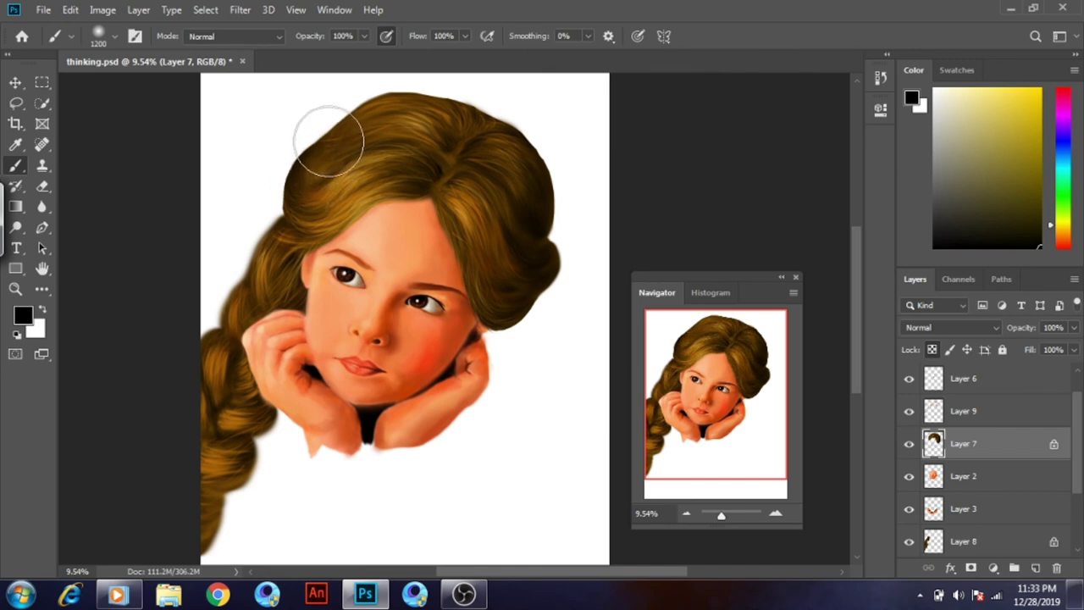
drag(322, 133, 305, 176)
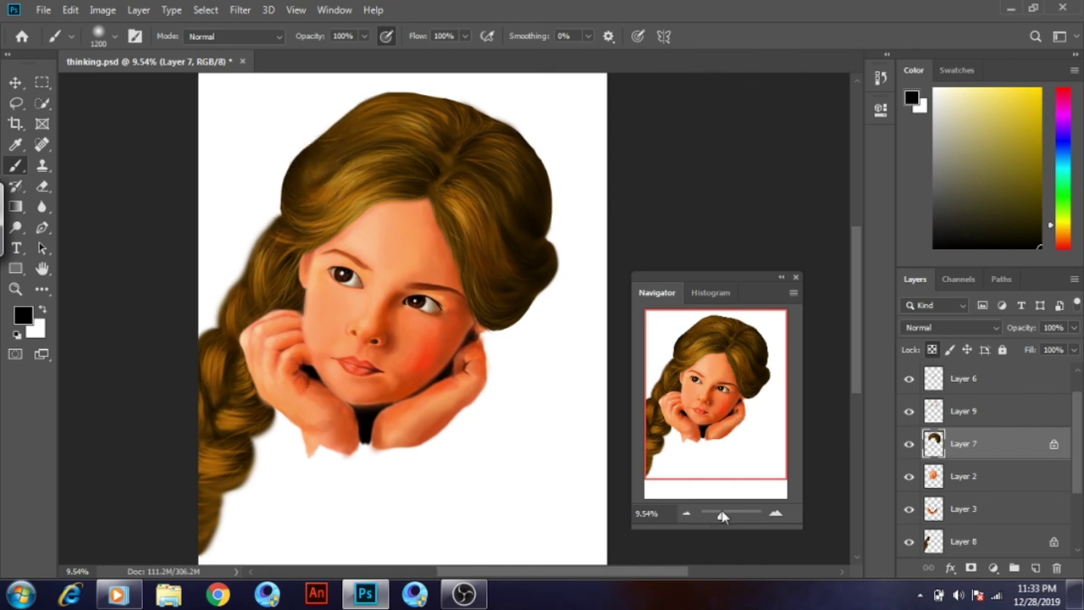
drag(722, 515, 724, 514)
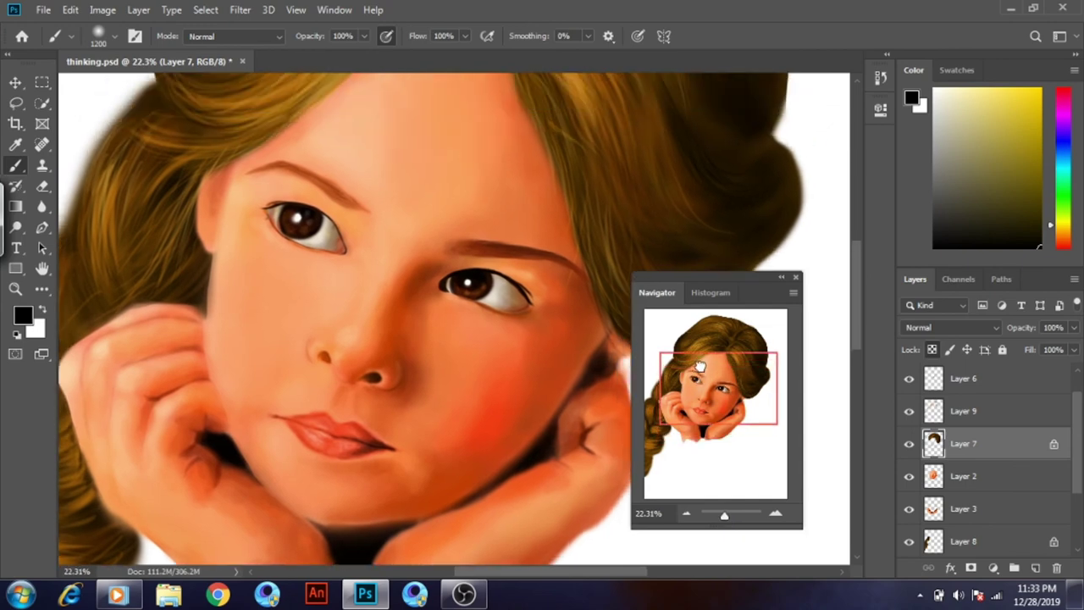
Zoom in on the face and hair, make Layer 9 active, and shrink the brush
mouse_move(695, 358)
mouse_down()
mouse_move(703, 347)
mouse_move(712, 356)
mouse_up()
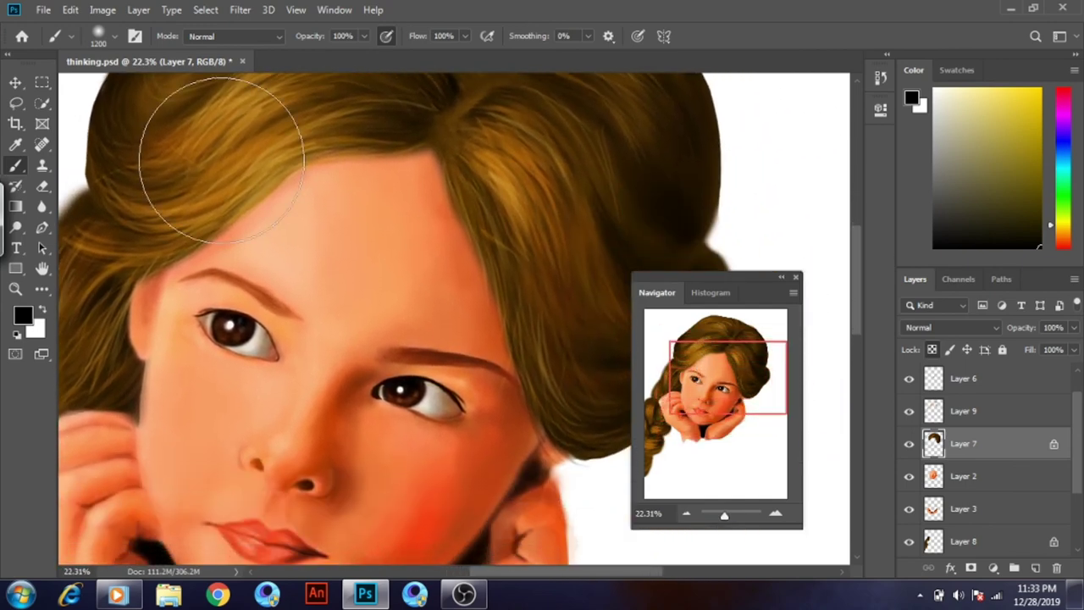
click(965, 412)
key(bracketleft)
key(bracketleft)
key(bracketleft)
key(bracketleft)
key(bracketleft)
key(bracketleft)
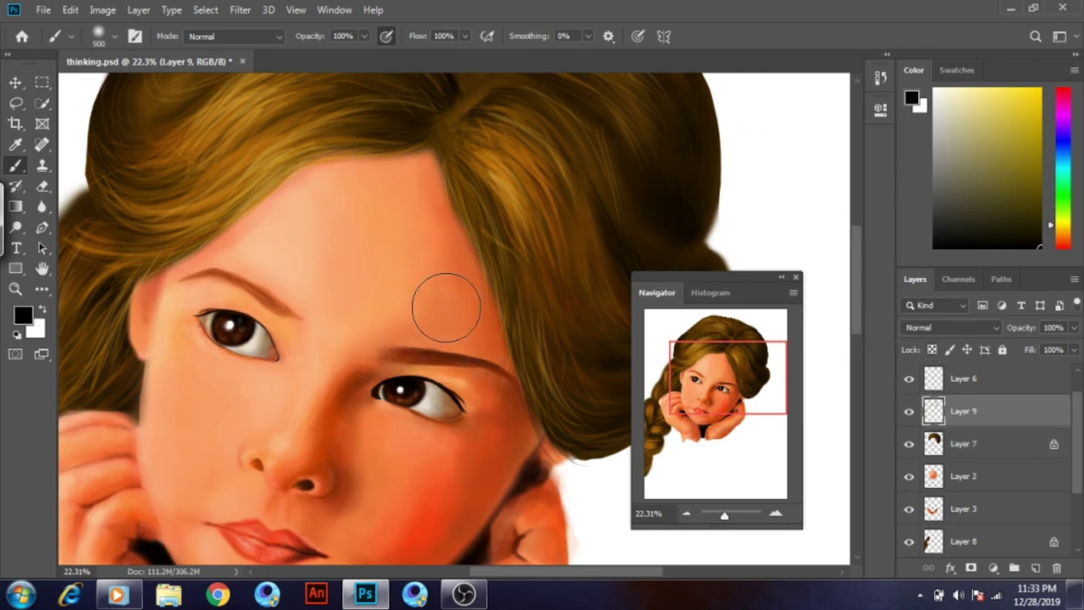
key(bracketleft)
key(bracketleft)
key(bracketleft)
With the Brush tool at size 80, pick a warm golden-brown paint colour
key(p)
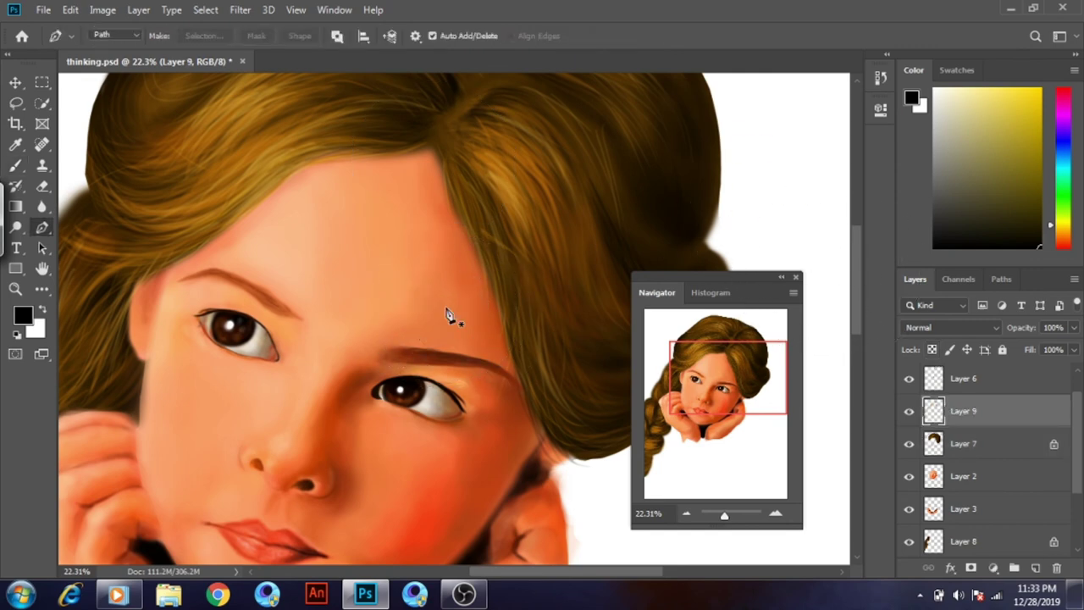
click(15, 165)
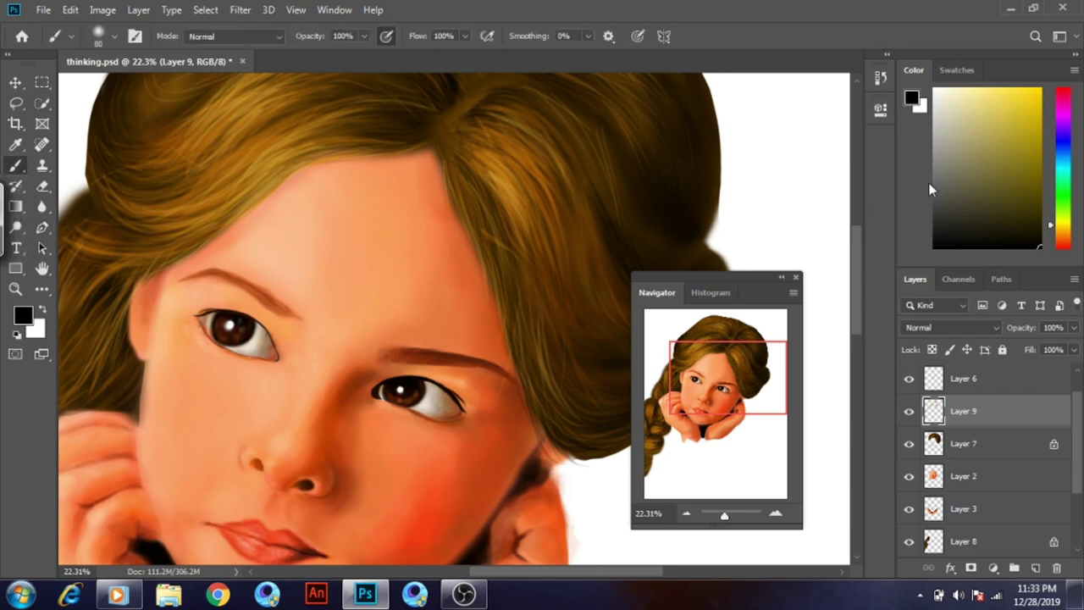
drag(1050, 233, 1050, 230)
click(1037, 155)
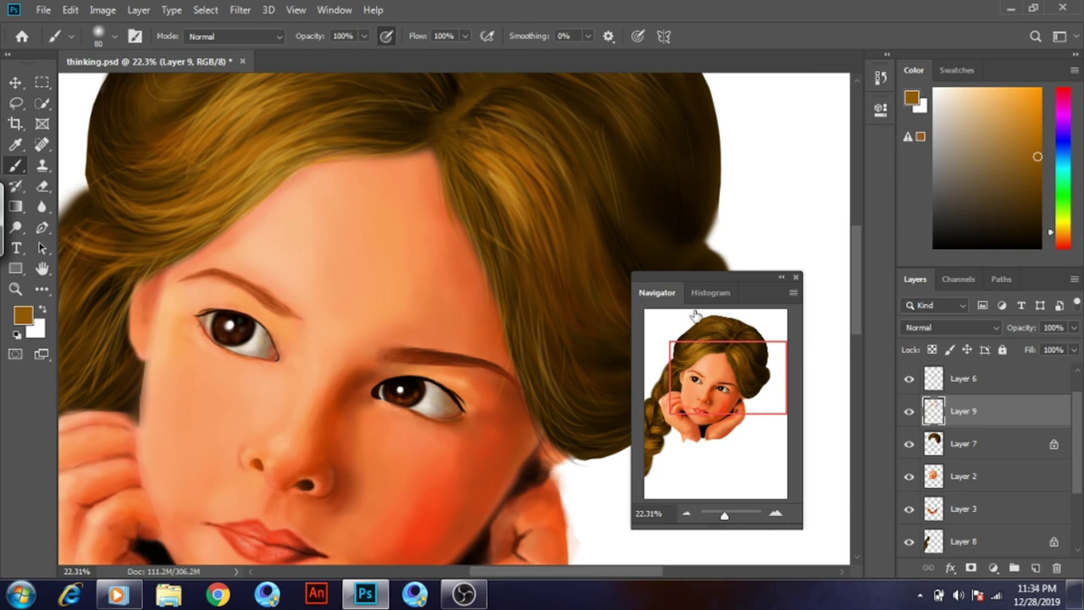
Move the Navigator panel higher and right, recentre on the face, and pick dark brown
scroll(445, 148, up, 1)
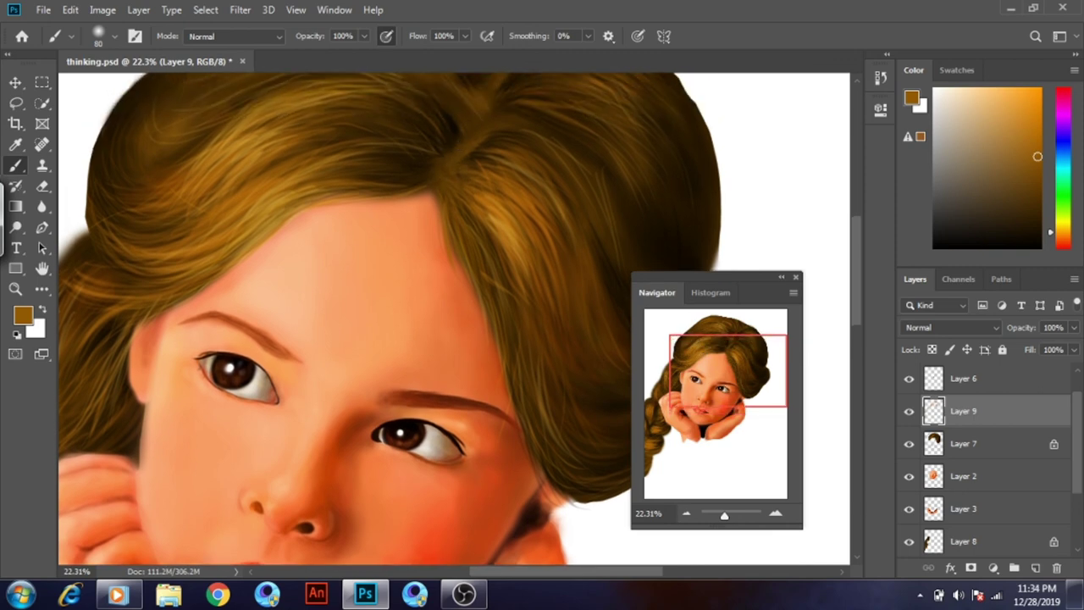
scroll(526, 212, up, 2)
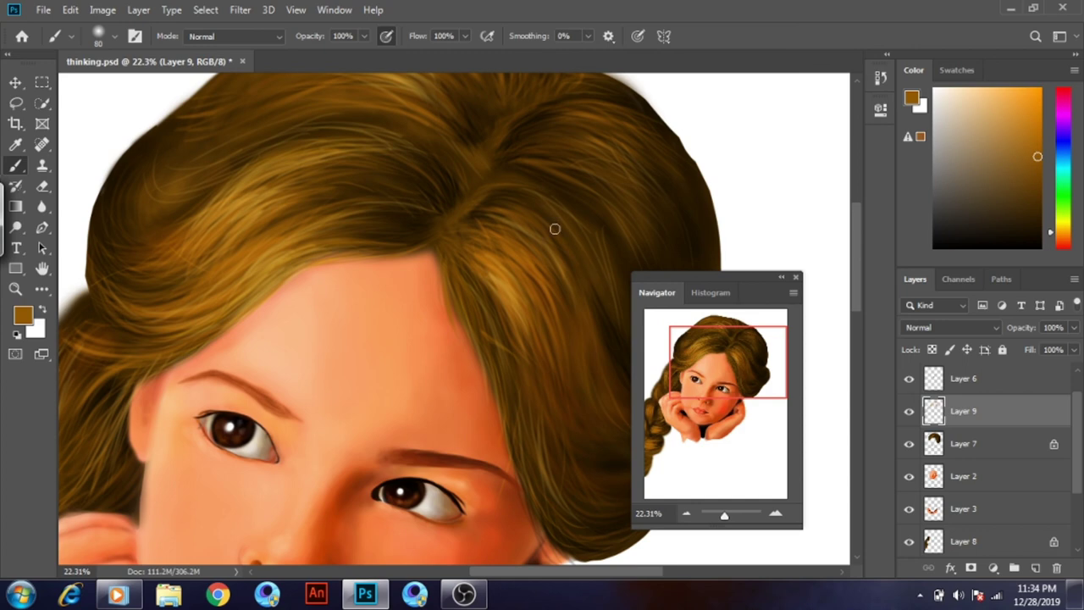
mouse_move(700, 356)
mouse_down()
mouse_move(683, 379)
mouse_move(730, 359)
mouse_up()
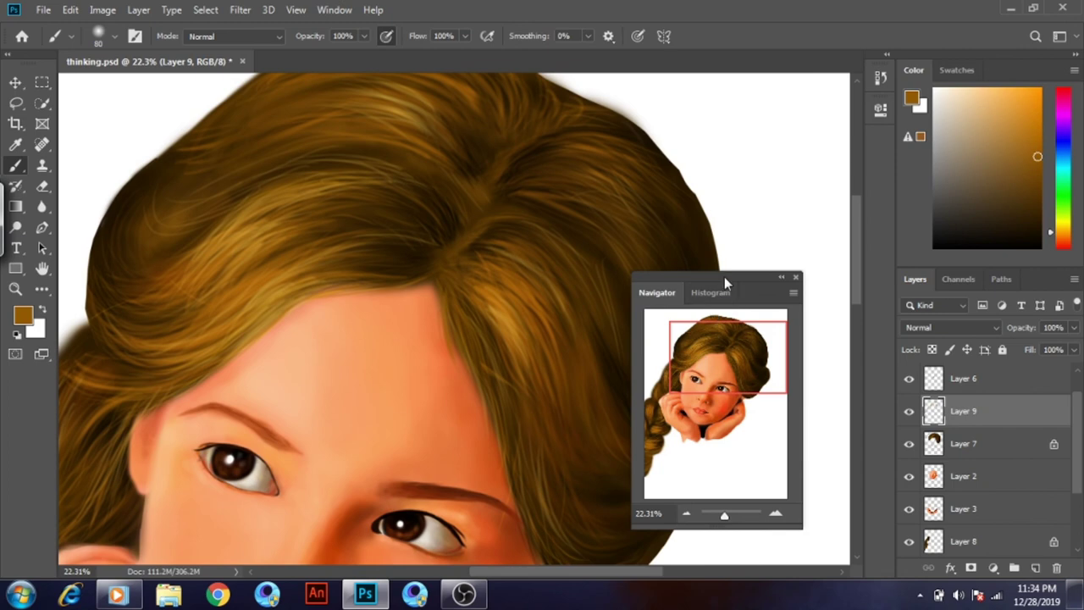
drag(727, 276, 784, 257)
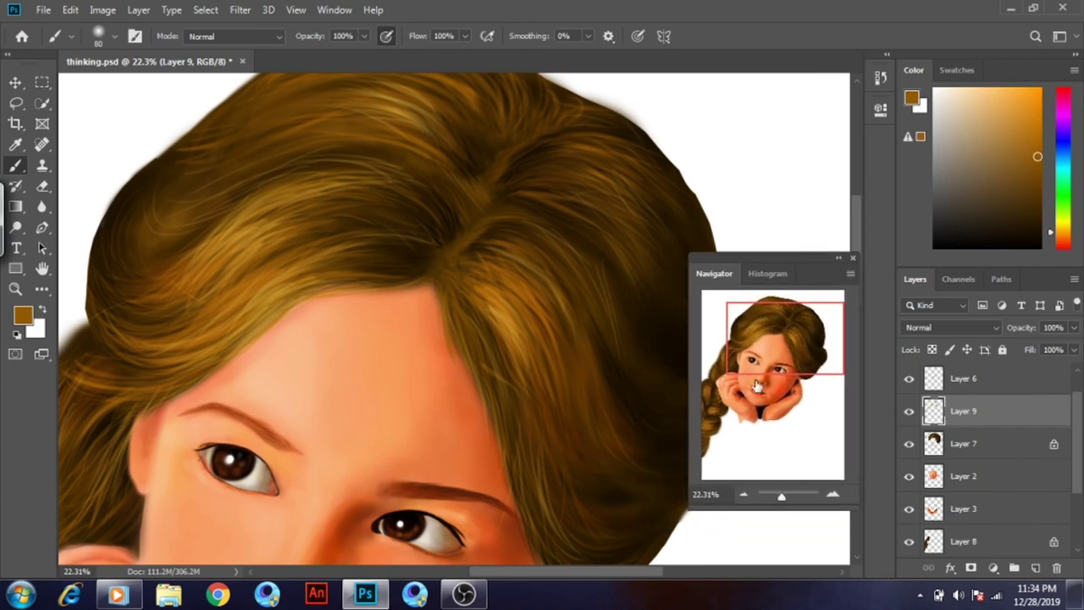
mouse_move(799, 364)
mouse_down()
mouse_move(795, 383)
mouse_move(778, 343)
mouse_up()
click(1037, 197)
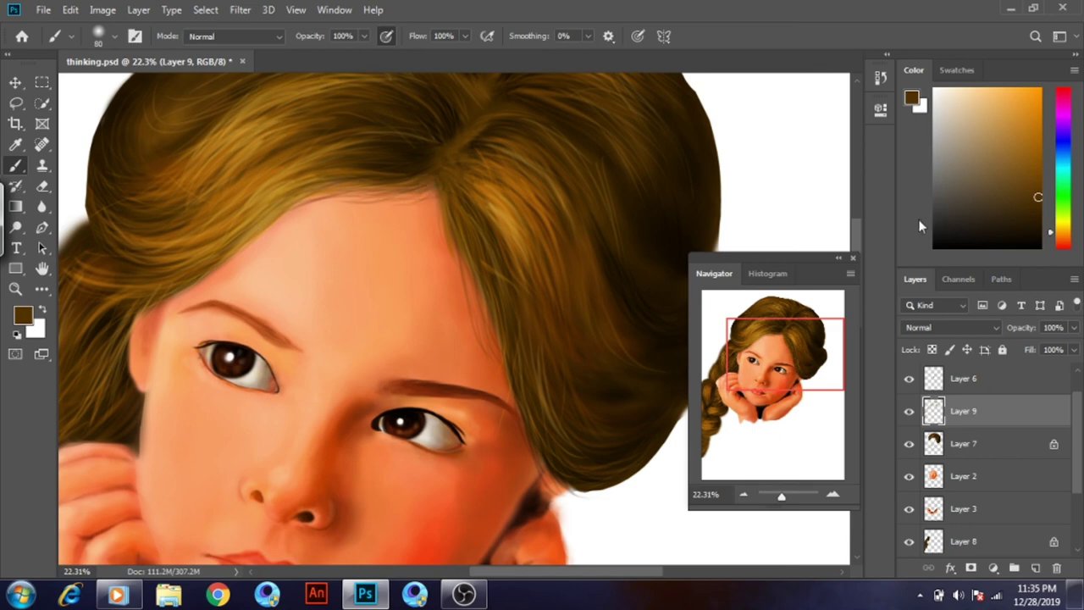
Pick and fine-tune a golden ochre colour, then reframe the view on hair, face and hands
click(1057, 227)
drag(1048, 163, 1043, 129)
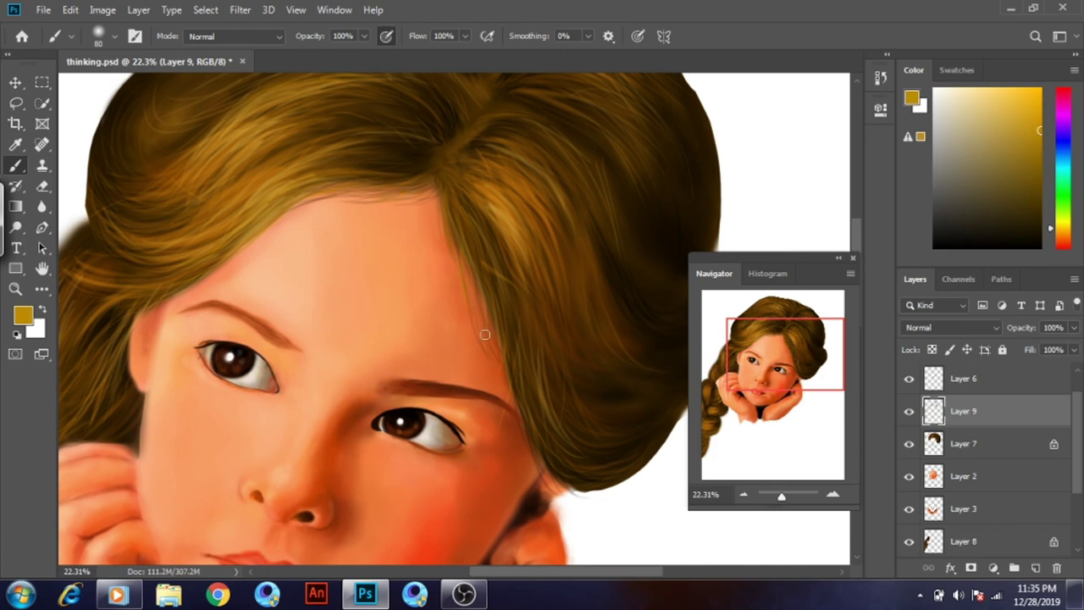
drag(780, 496, 782, 496)
drag(779, 450, 770, 370)
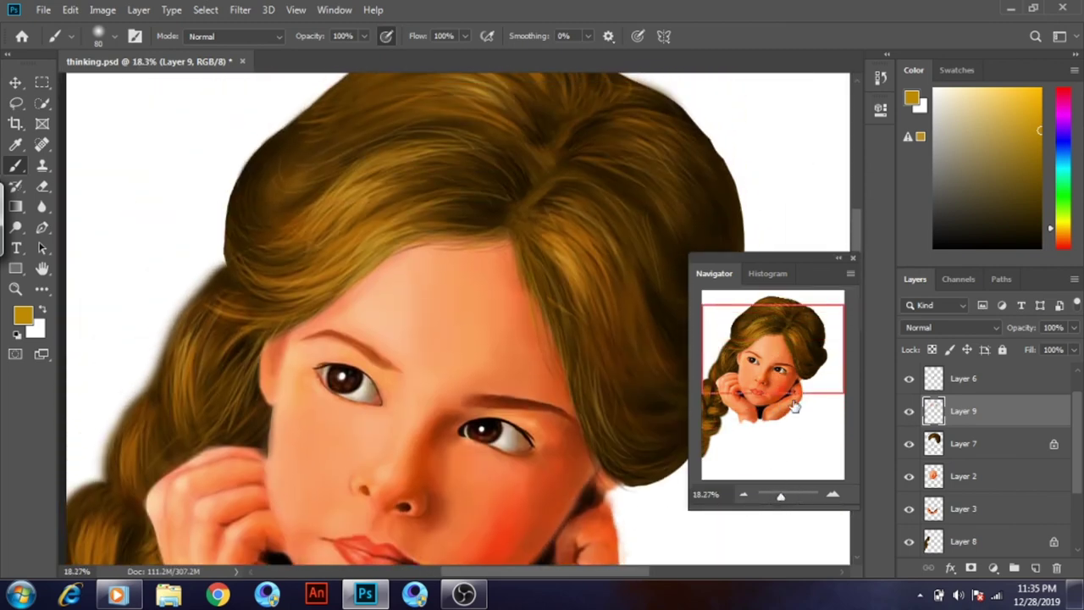
drag(774, 350, 768, 451)
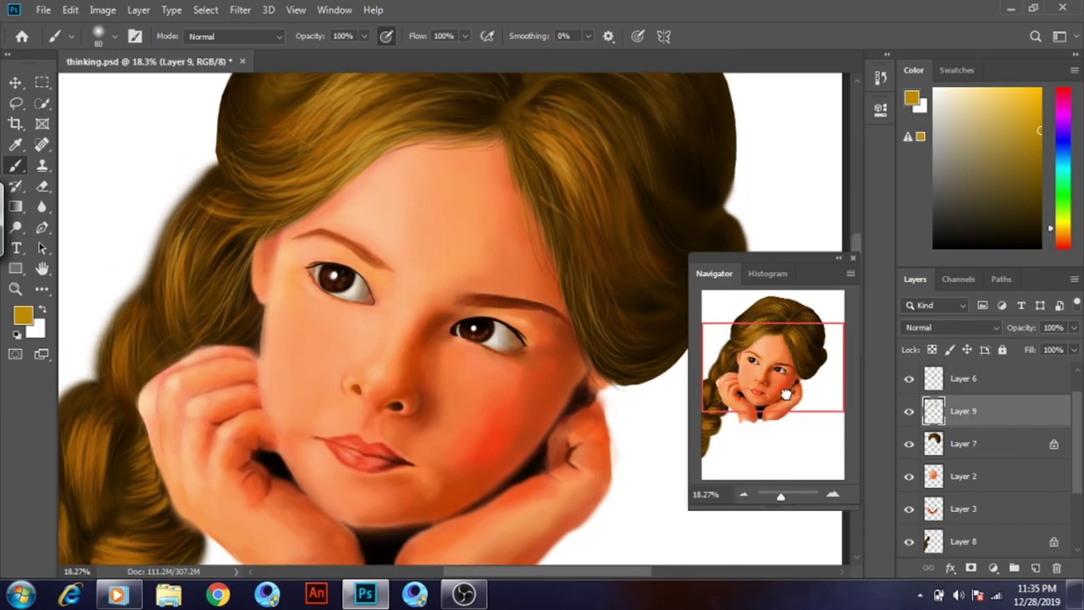